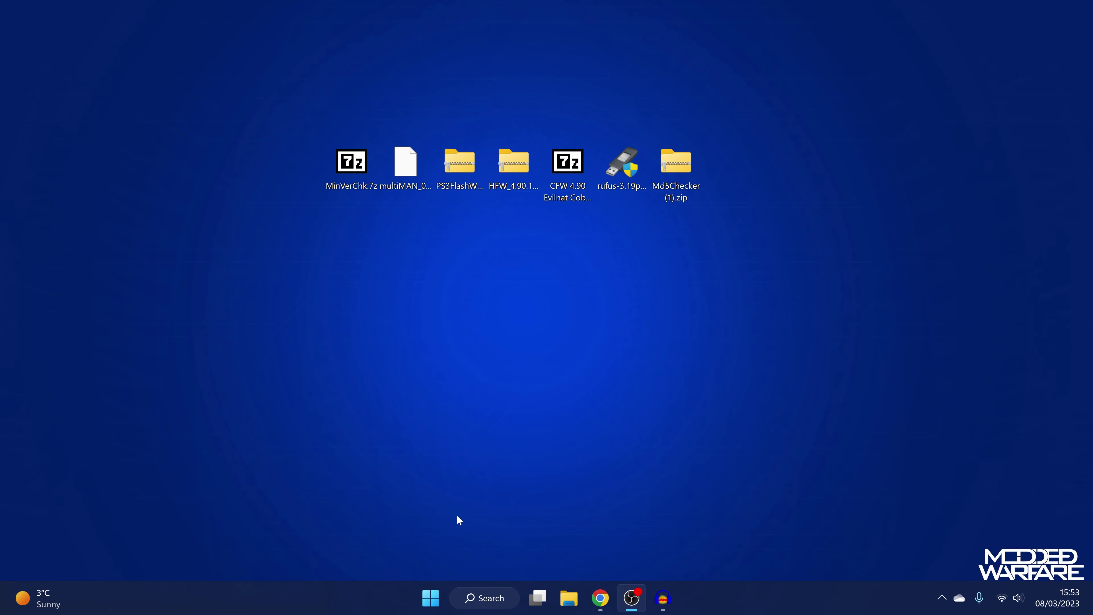
# Switch to Chrome and examine the MinVerChk (Minimum Version Checker) download page on PSX-Place
pyautogui.click(600, 598)
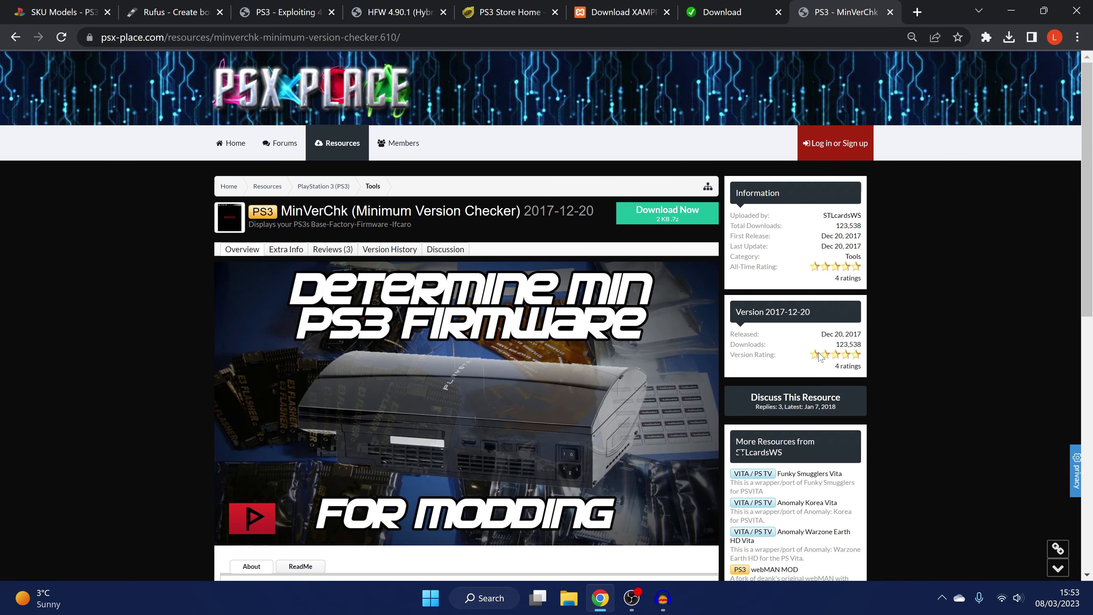
pyautogui.scroll(-2, 1034, 385)
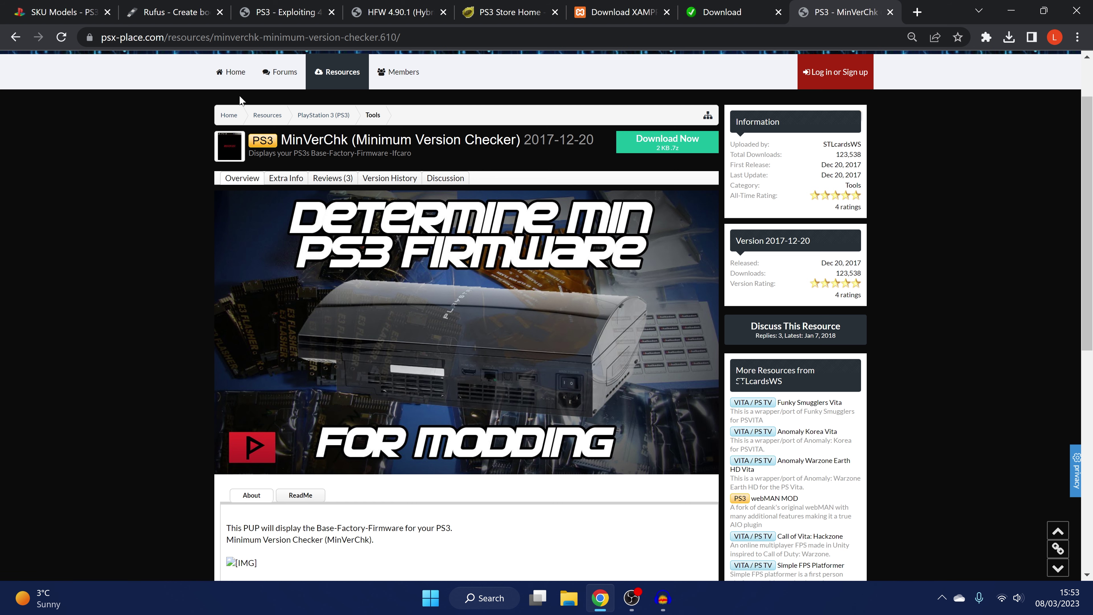
pyautogui.scroll(2, 323, 213)
pyautogui.scroll(-6, 430, 258)
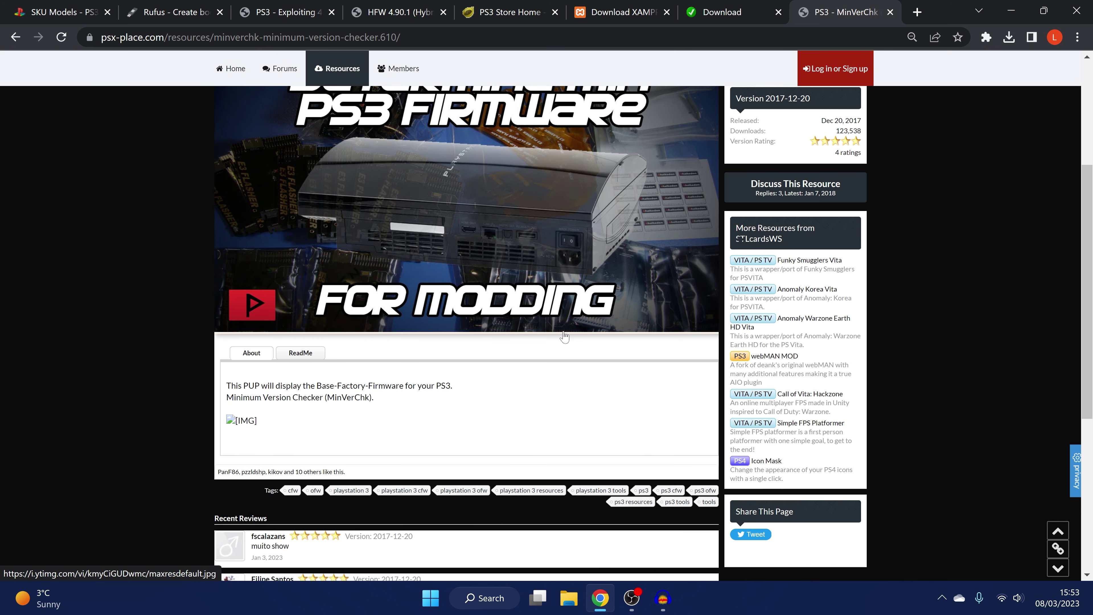
pyautogui.scroll(-4, 565, 333)
pyautogui.scroll(4, 567, 333)
pyautogui.scroll(4, 567, 334)
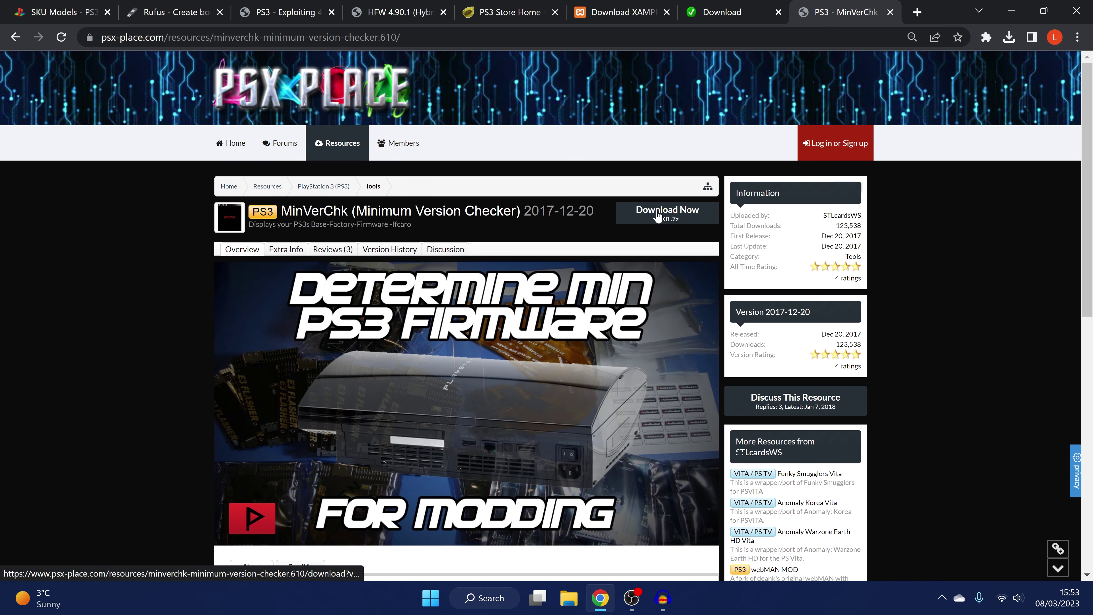
pyautogui.click(690, 218)
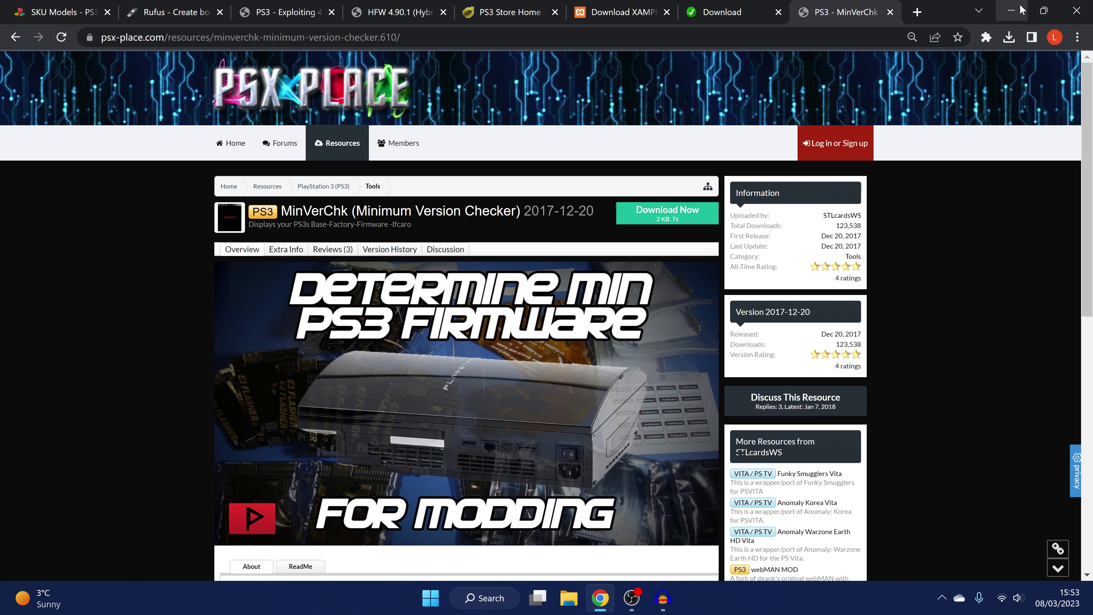
pyautogui.click(1044, 11)
pyautogui.click(952, 89)
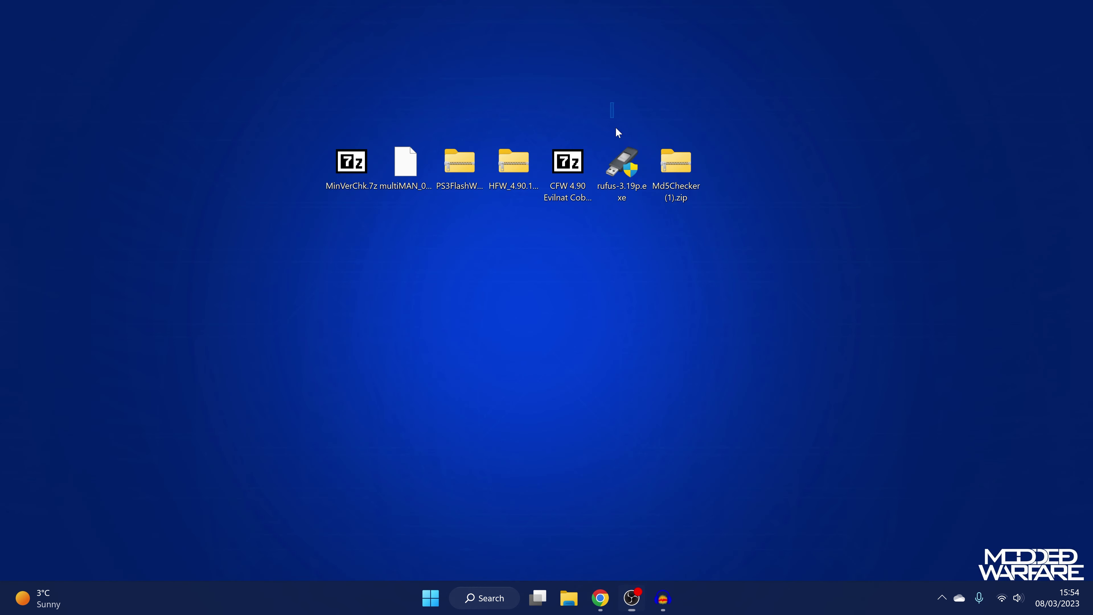
# Switch to Chrome and examine the available downloads on the Rufus website
pyautogui.click(620, 166)
pyautogui.click(603, 597)
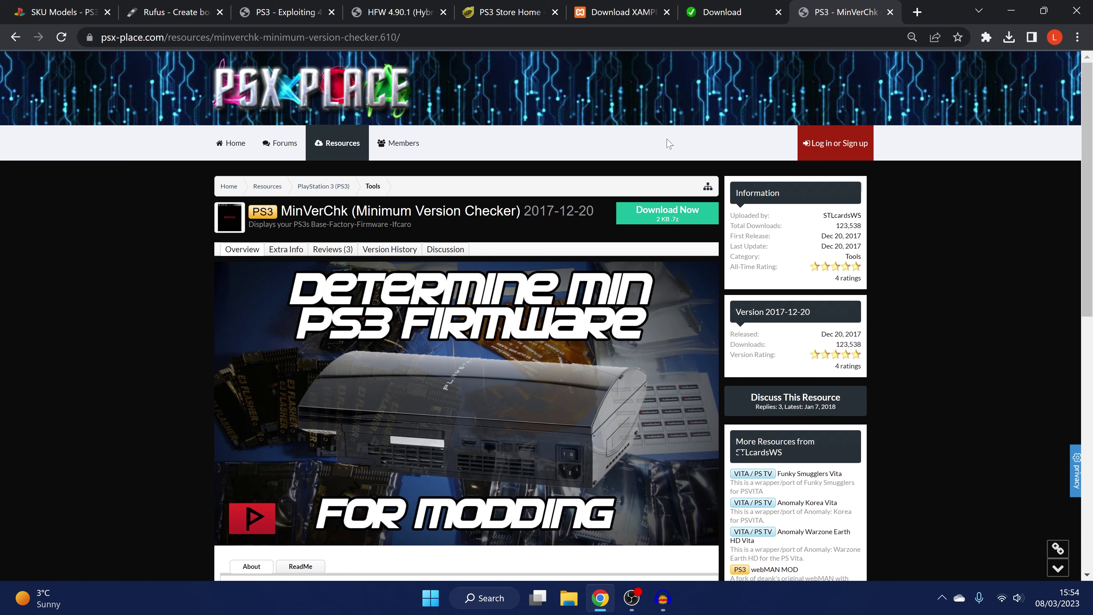
pyautogui.click(172, 12)
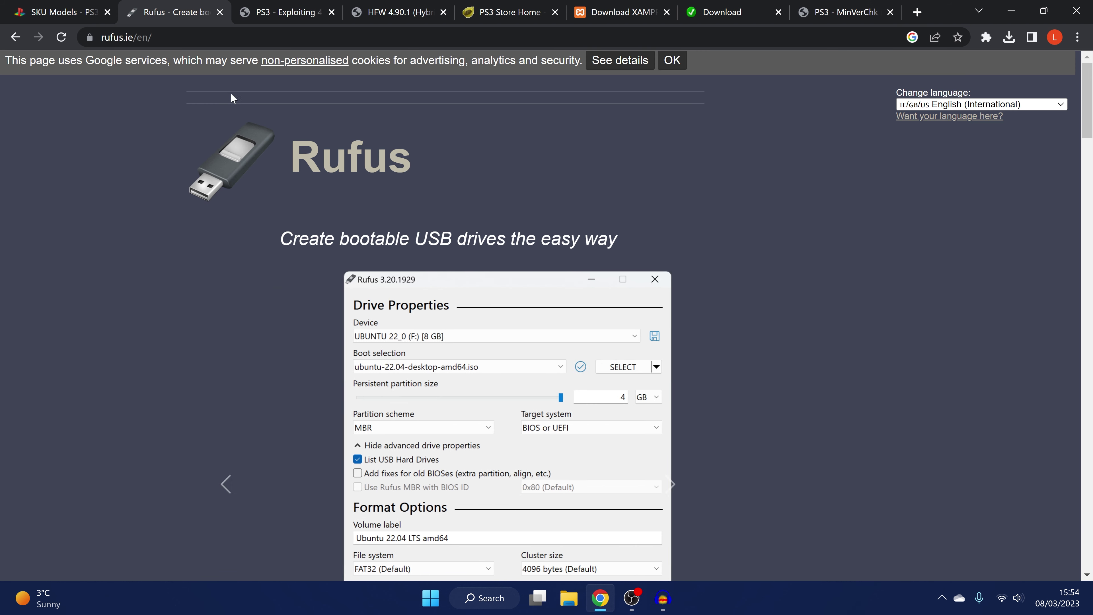
pyautogui.scroll(-5, 397, 389)
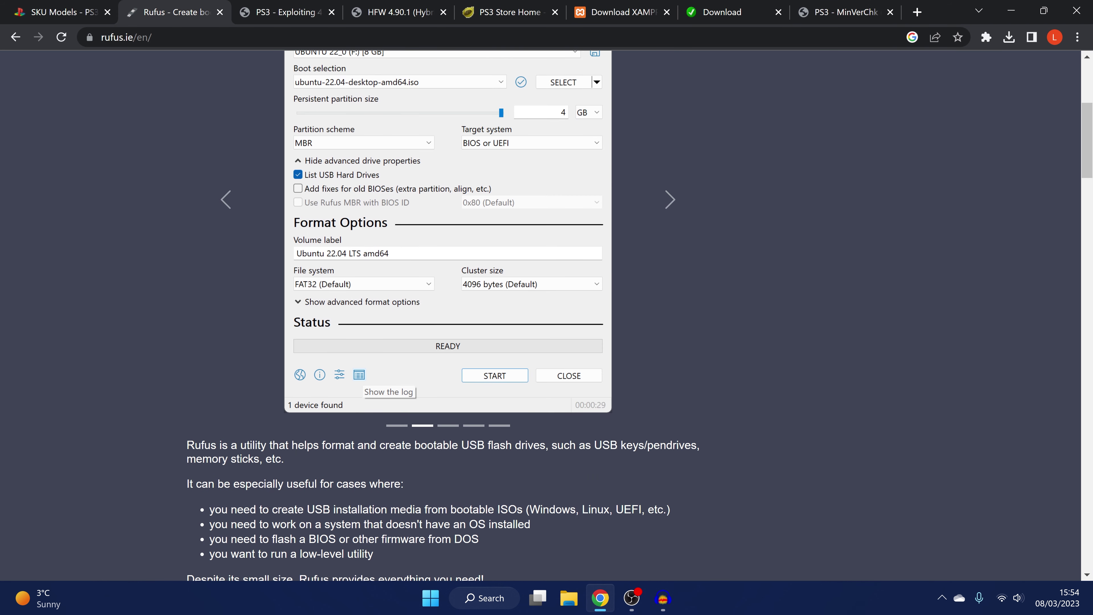
pyautogui.scroll(-10, 414, 430)
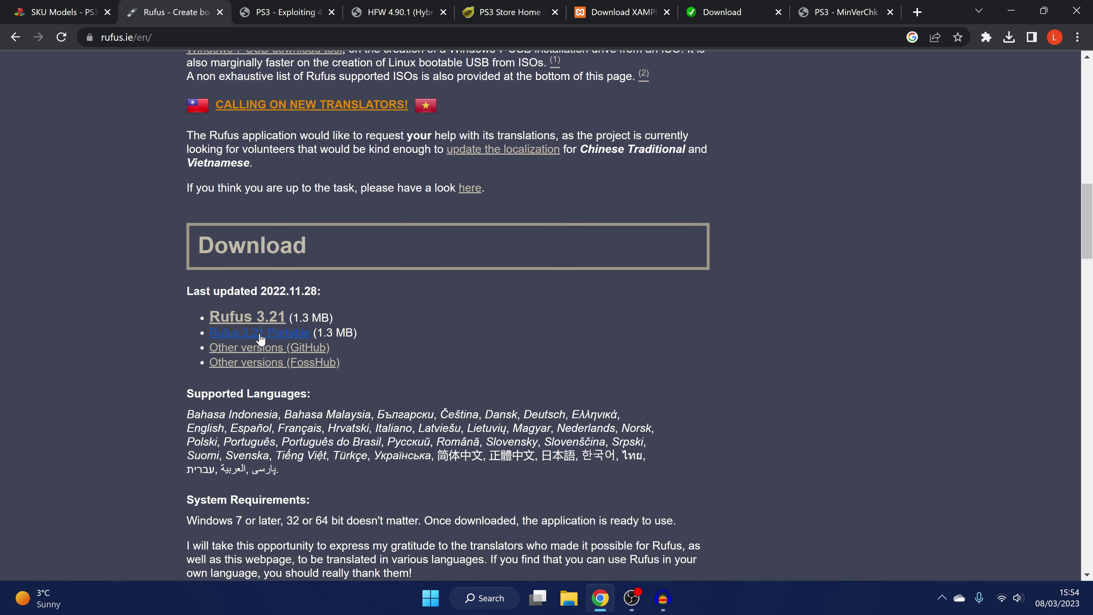
pyautogui.scroll(15, 627, 374)
pyautogui.click(1012, 11)
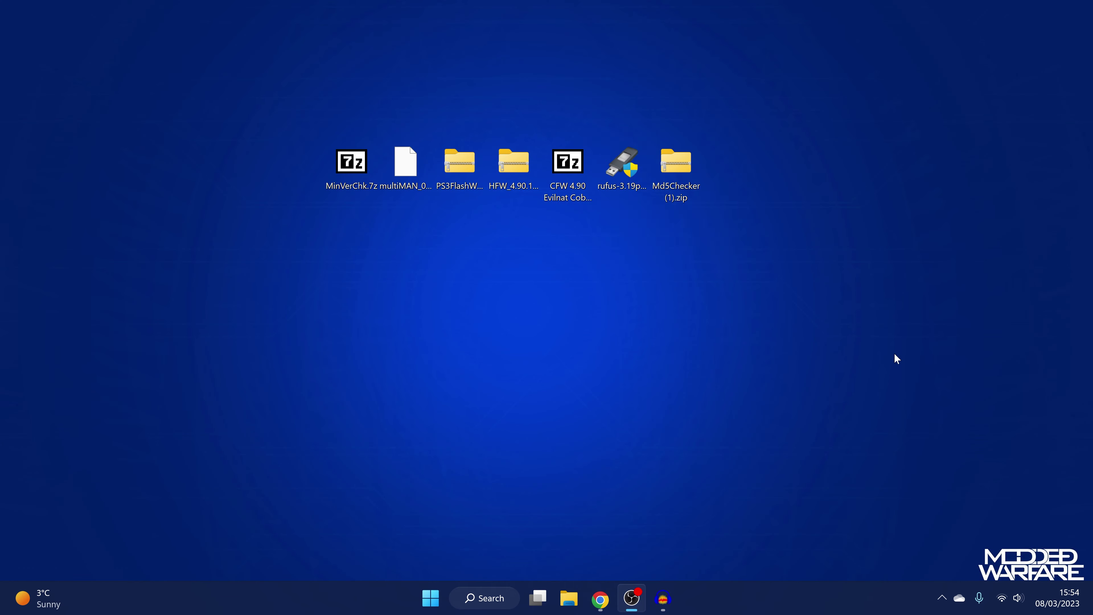
# Launch Rufus 3.19 portable from the desktop and choose USB (K:) as the device with USB hard drives listed
pyautogui.doubleClick(615, 173)
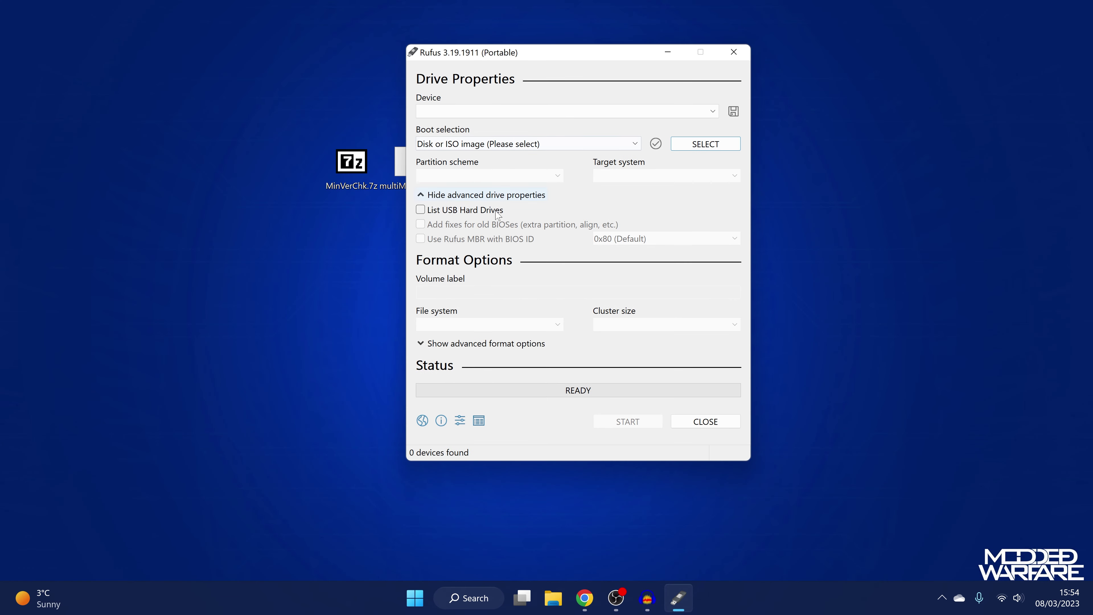
pyautogui.click(446, 212)
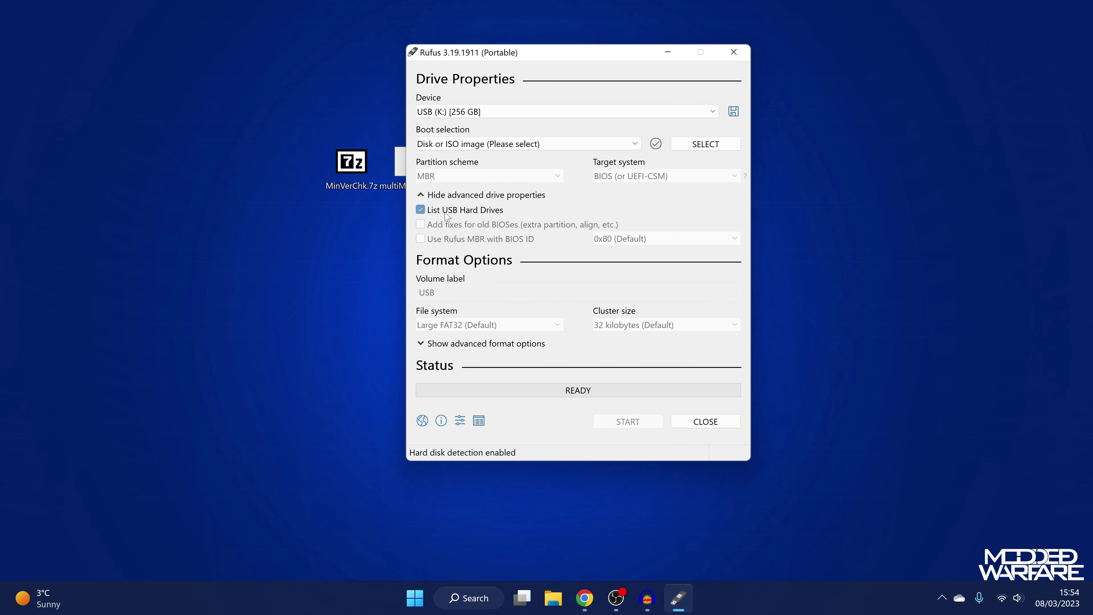
pyautogui.click(492, 112)
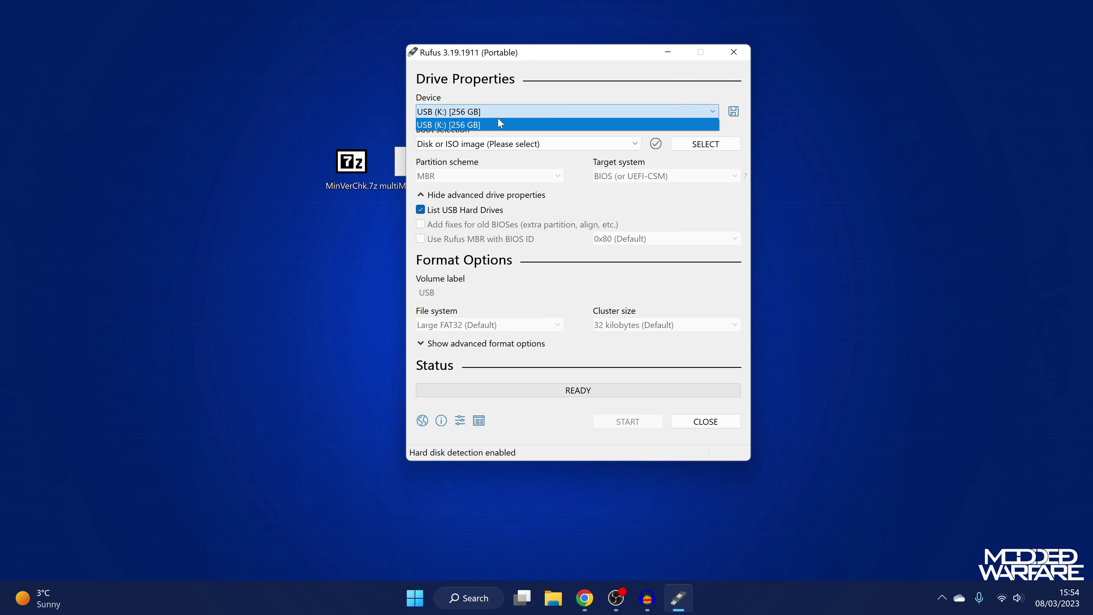
pyautogui.click(477, 125)
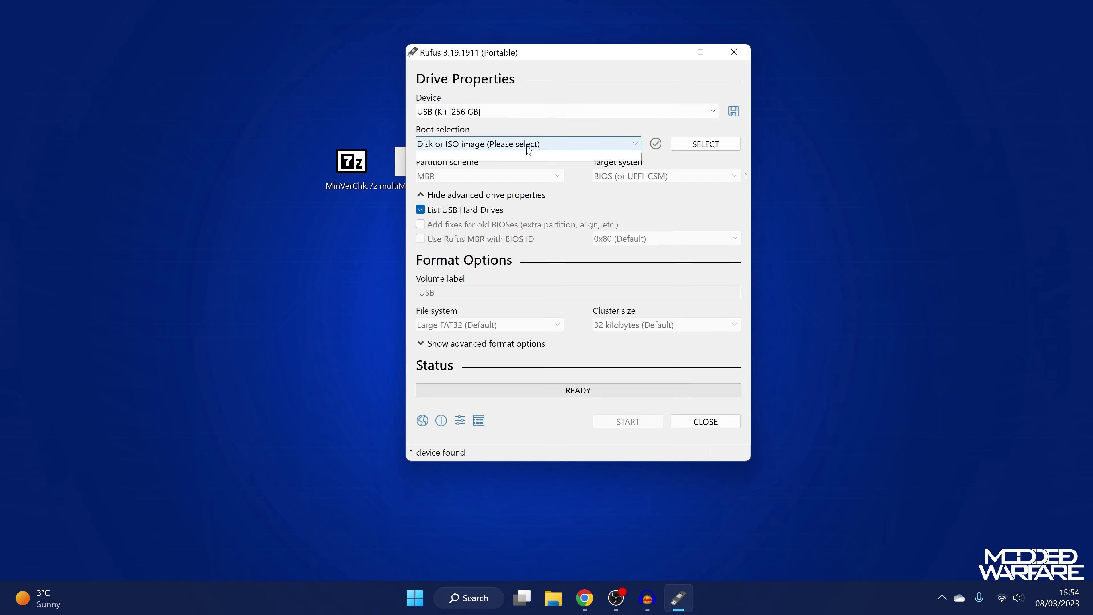
# Configure the drive as Non bootable with the MBR partition scheme
pyautogui.click(495, 143)
pyautogui.click(491, 157)
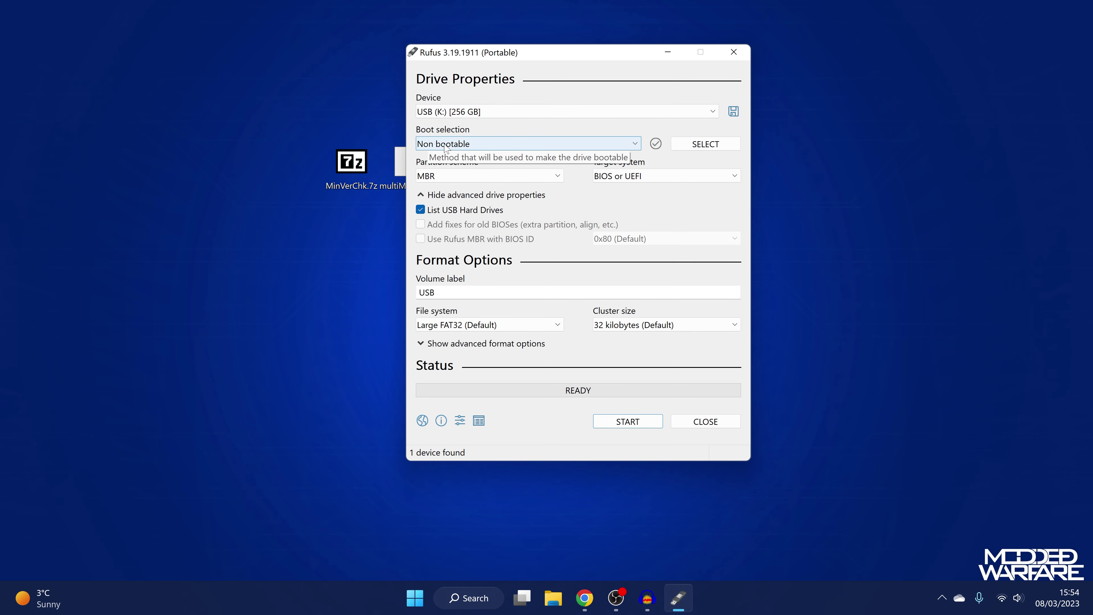
pyautogui.click(468, 177)
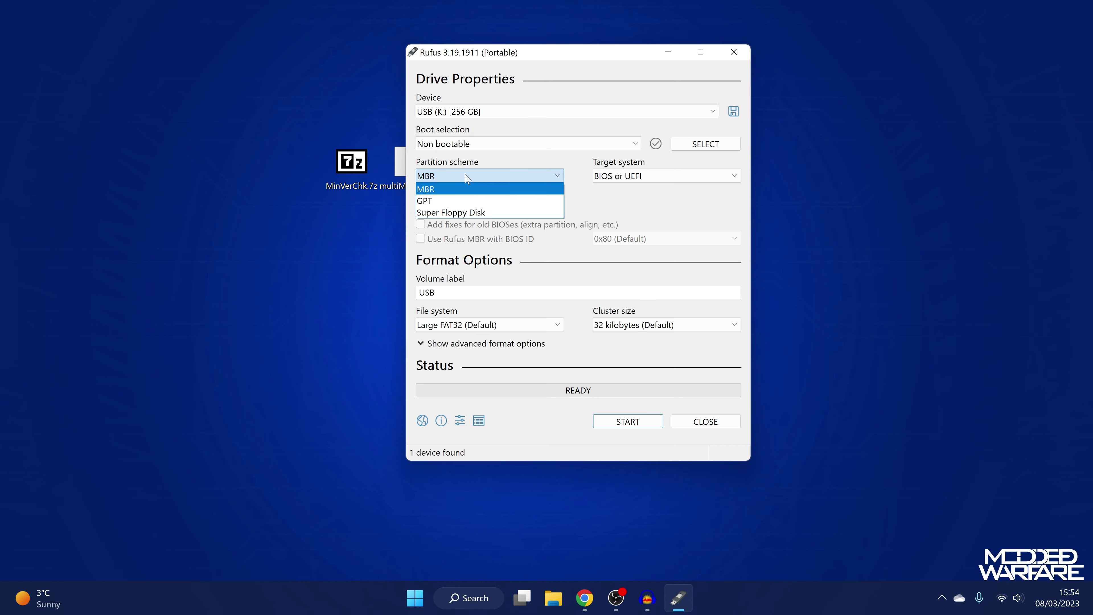
pyautogui.click(446, 190)
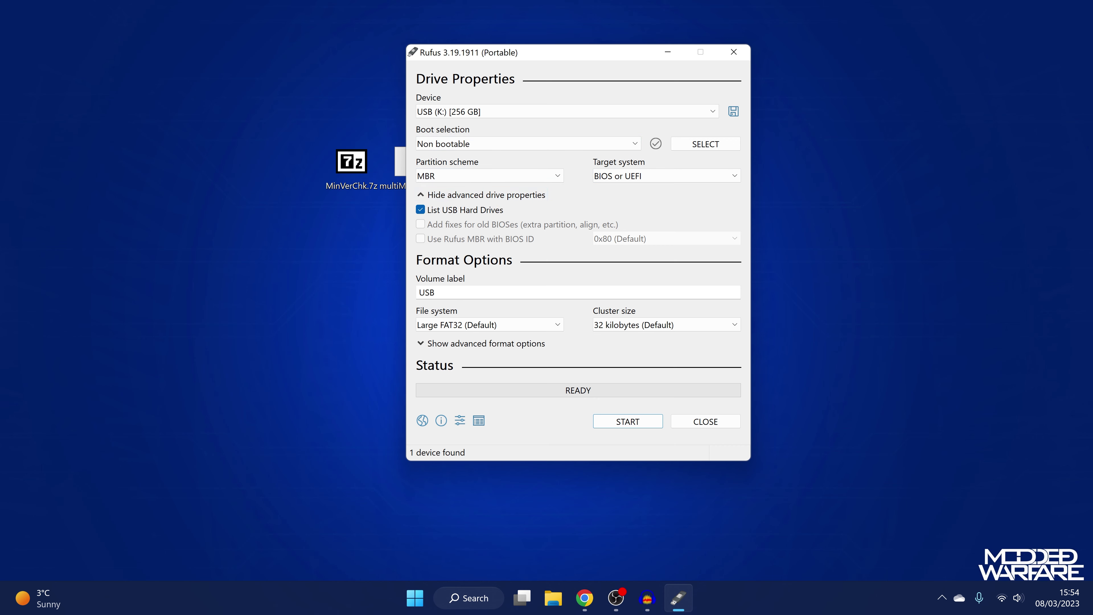
# Format the USB drive with the Large FAT32 file system and close Rufus
pyautogui.click(449, 326)
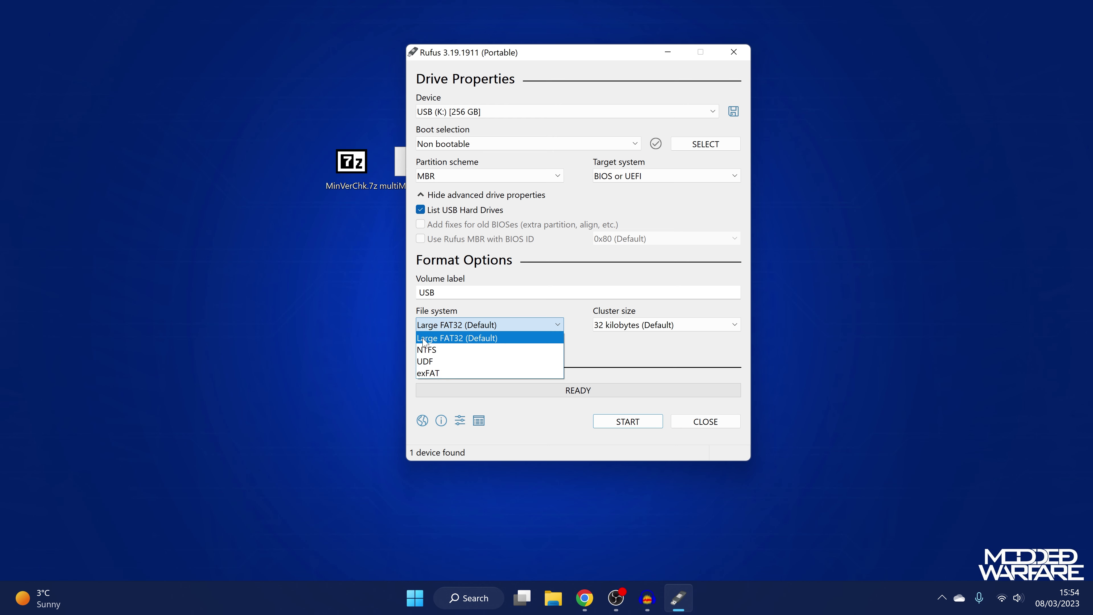
pyautogui.click(461, 341)
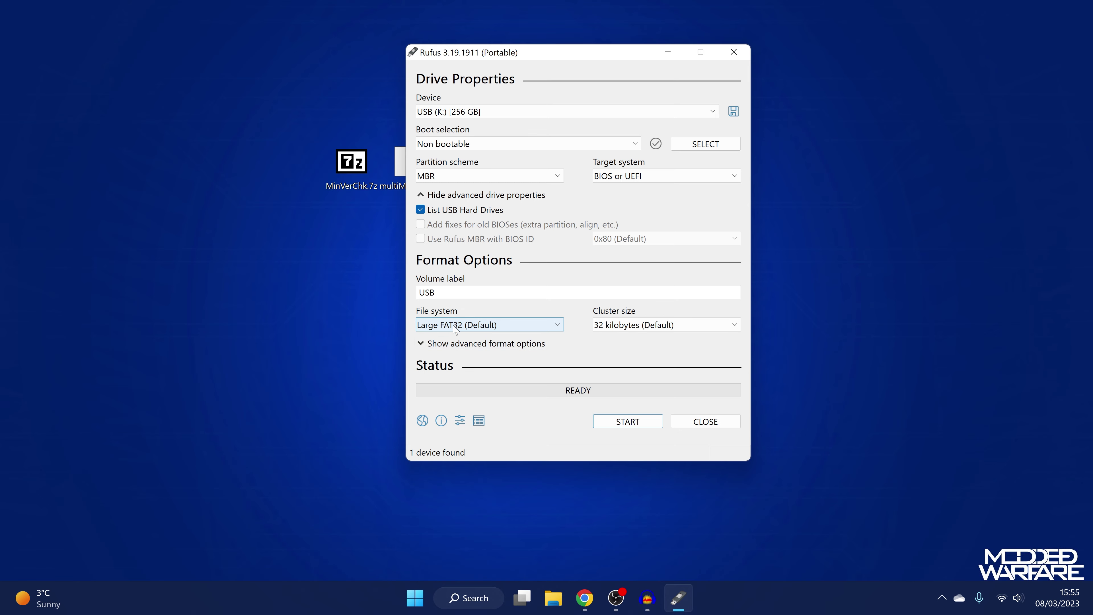
pyautogui.click(628, 422)
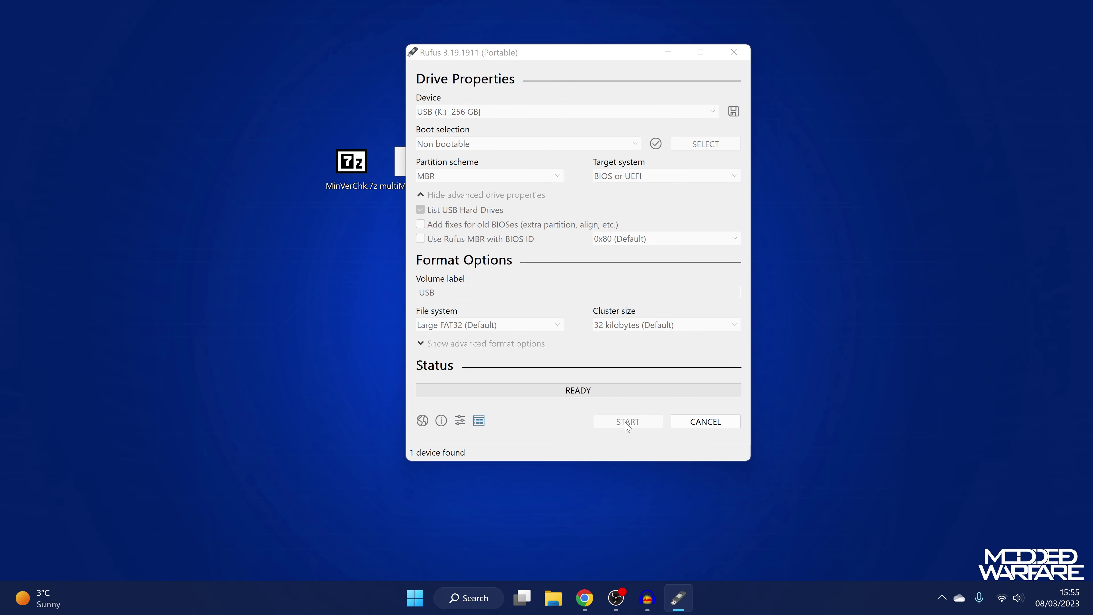
pyautogui.click(589, 350)
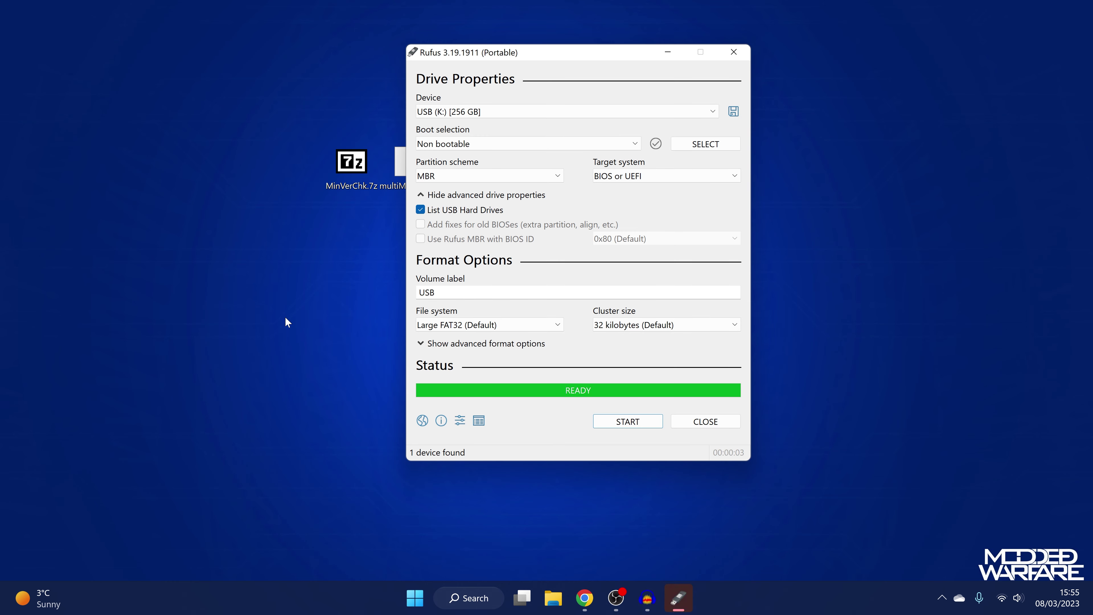
pyautogui.click(733, 51)
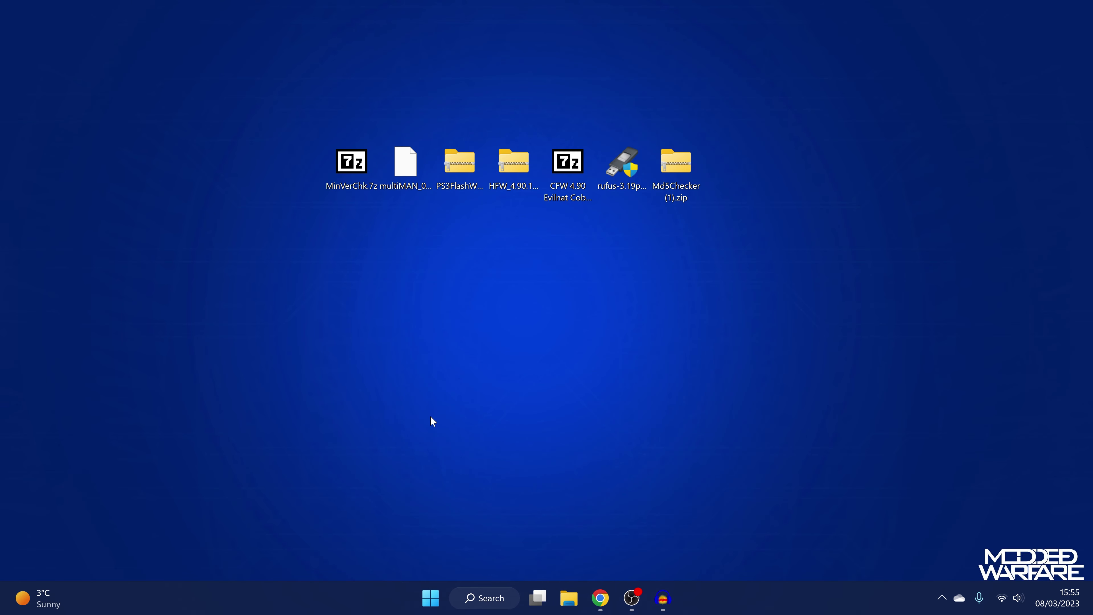
# Open the USB (K:) drive in File Explorer and delete autorun.ico and autorun.inf
pyautogui.press('super+e')
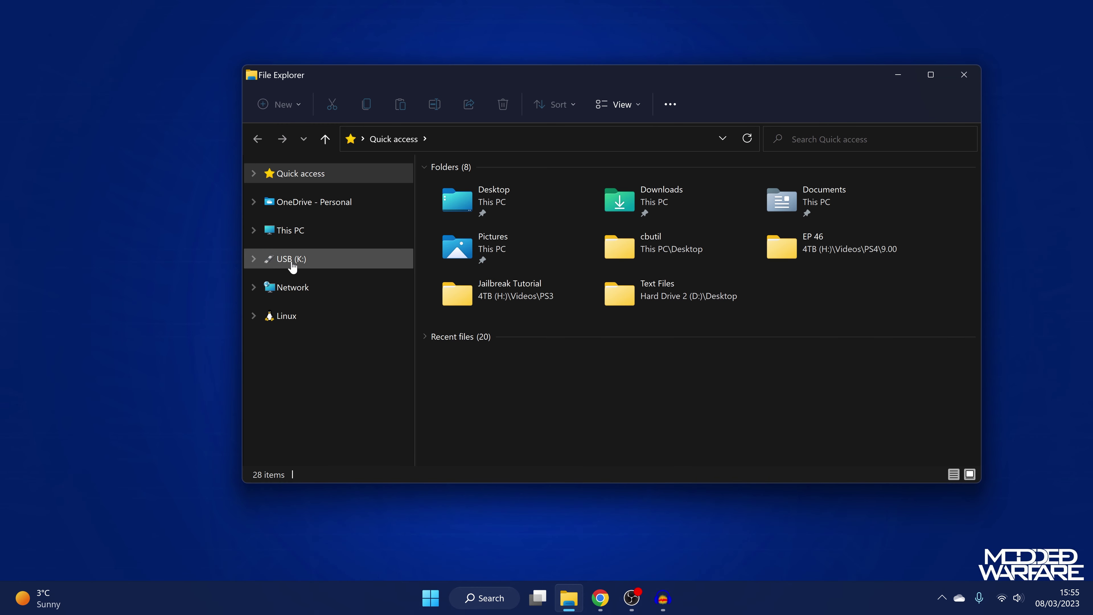
pyautogui.click(291, 259)
pyautogui.moveTo(453, 299); pyautogui.dragTo(650, 202)
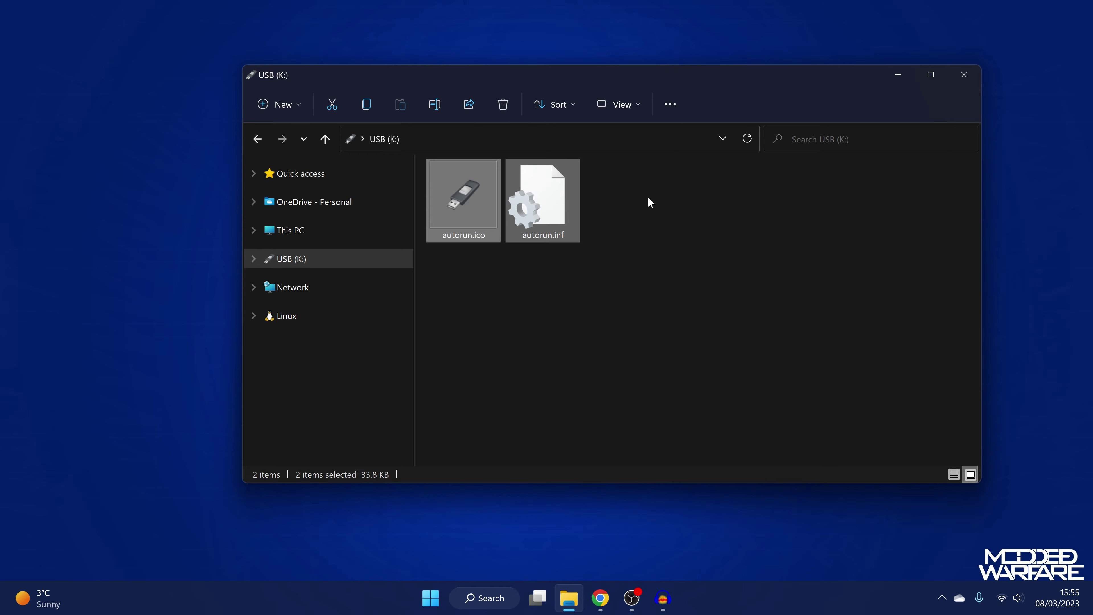
pyautogui.press('Delete')
# Create a folder named PS3 in the root of the USB drive
pyautogui.moveTo(658, 80); pyautogui.dragTo(610, 91)
pyautogui.rightClick(489, 284)
pyautogui.moveTo(572, 453)
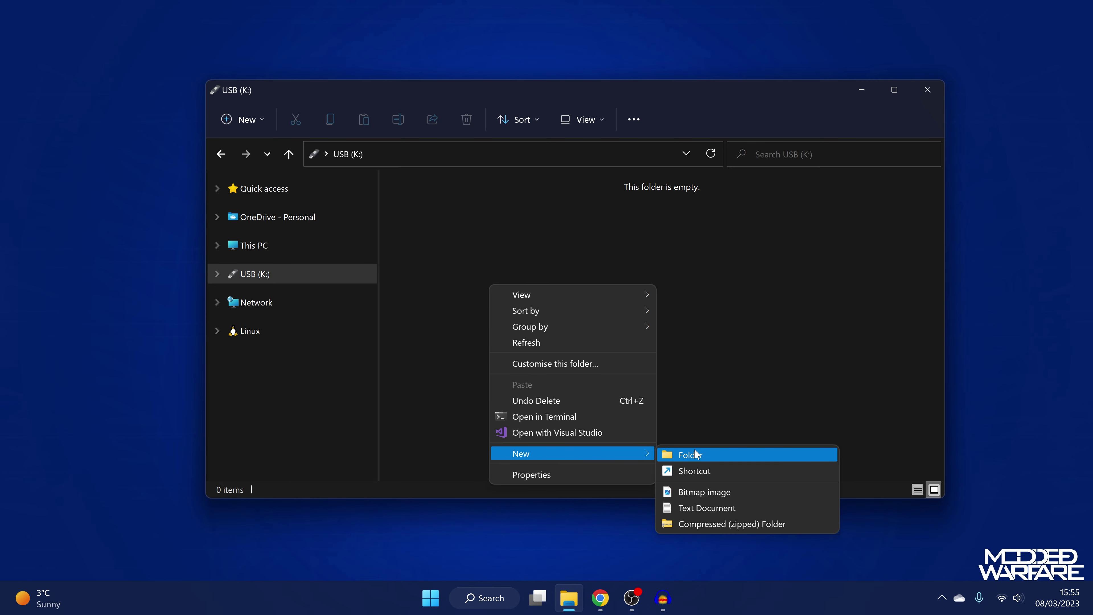
pyautogui.click(688, 453)
pyautogui.write('PS')
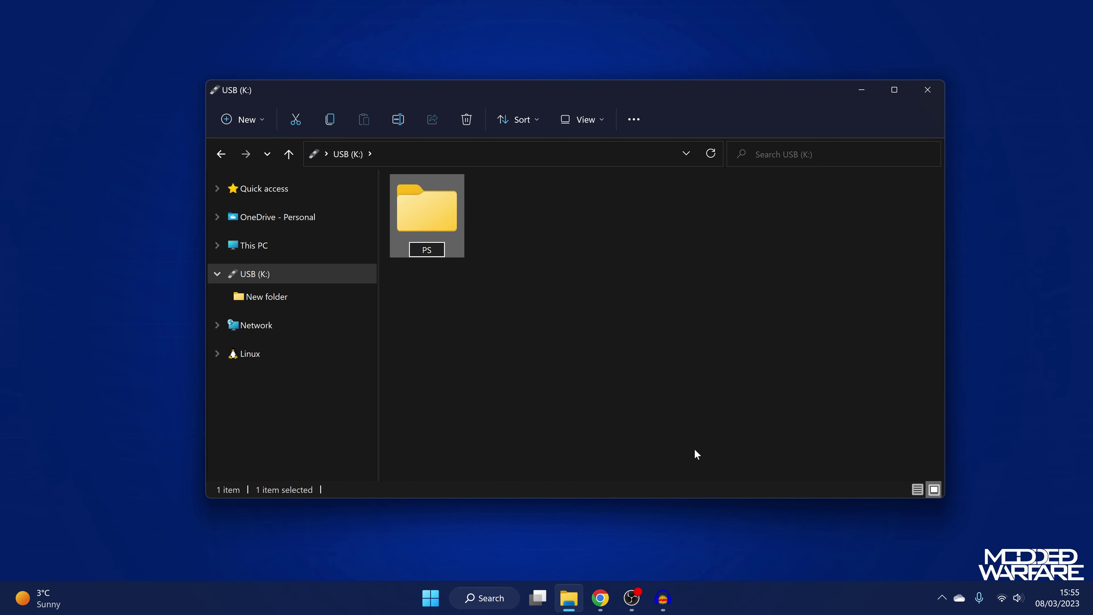
pyautogui.write('3')
pyautogui.press('Return')
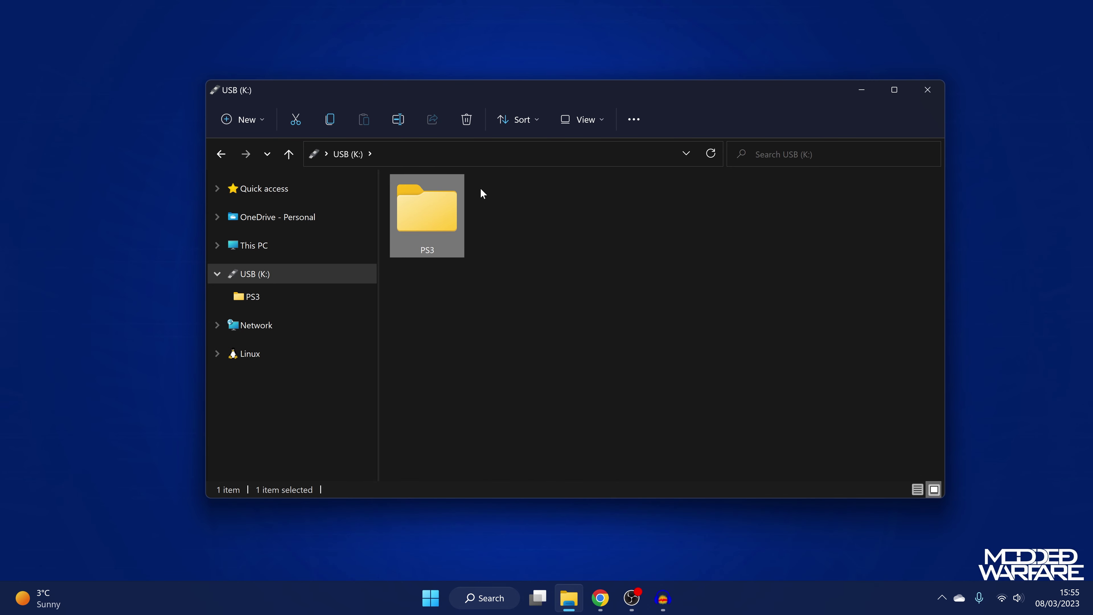
# Create a folder named UPDATE inside the PS3 folder
pyautogui.doubleClick(450, 218)
pyautogui.rightClick(463, 256)
pyautogui.moveTo(526, 428)
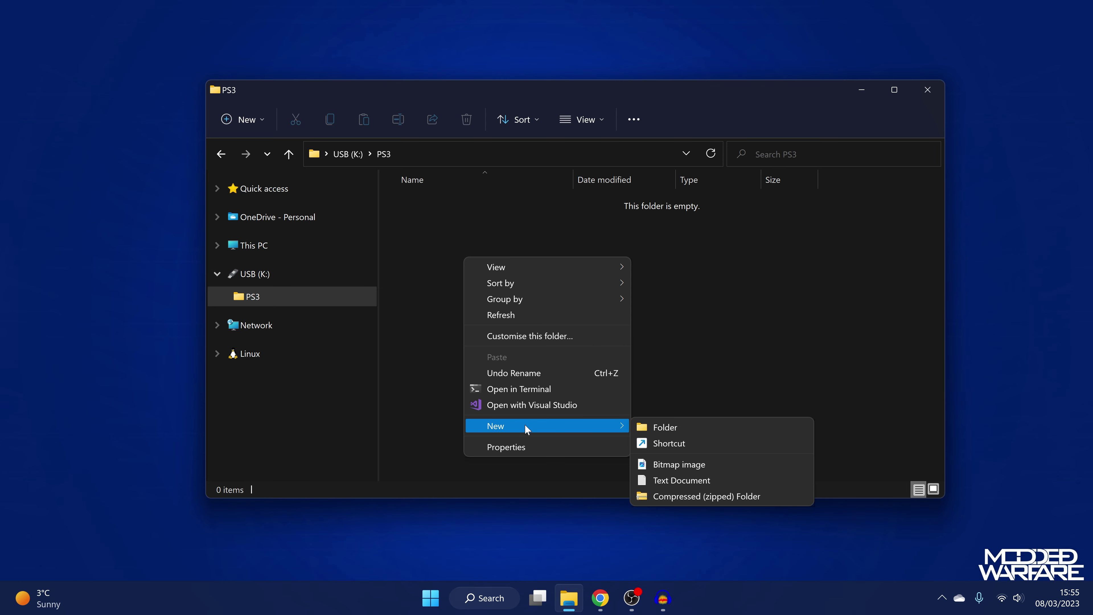
pyautogui.click(731, 427)
pyautogui.write('UP')
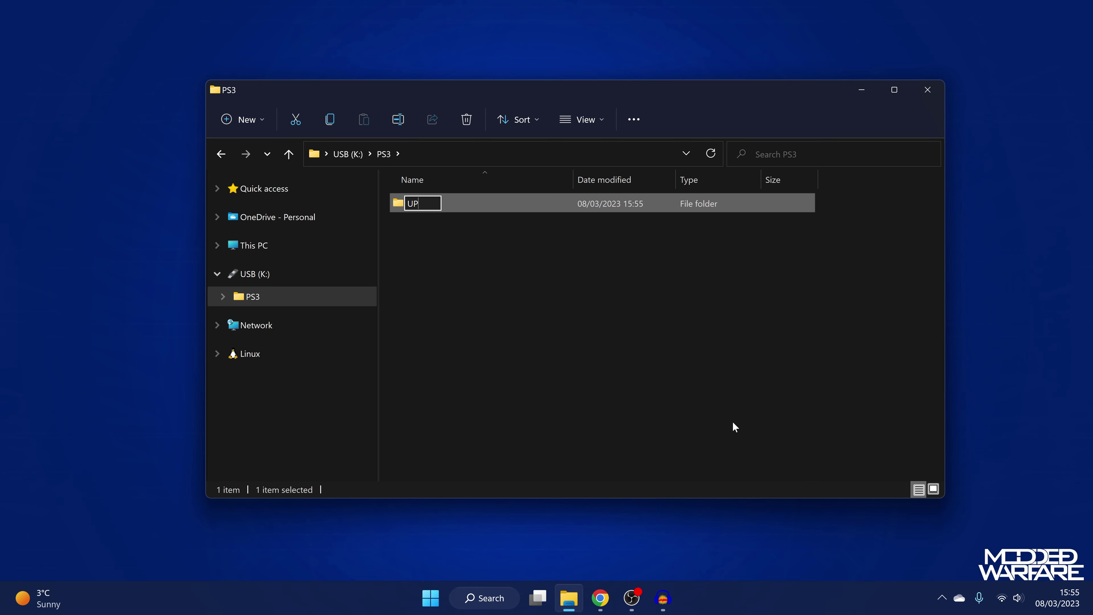
pyautogui.write('DATE')
pyautogui.press('Return')
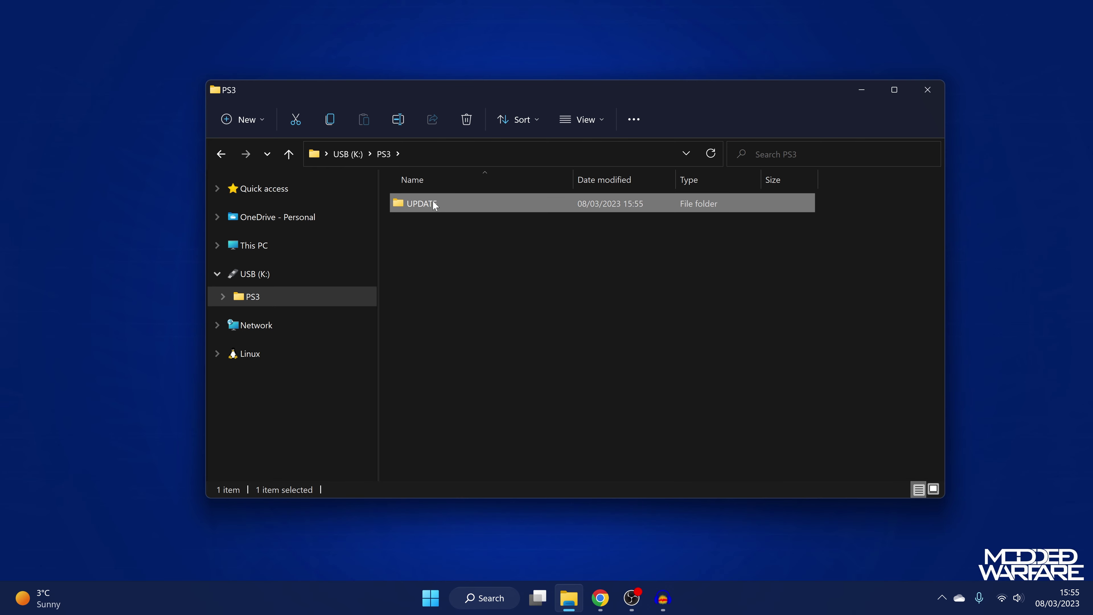
# Extract PS3UPDAT.PUP from MinVerChk.7z into the UPDATE folder on the USB drive and close the archive
pyautogui.doubleClick(461, 201)
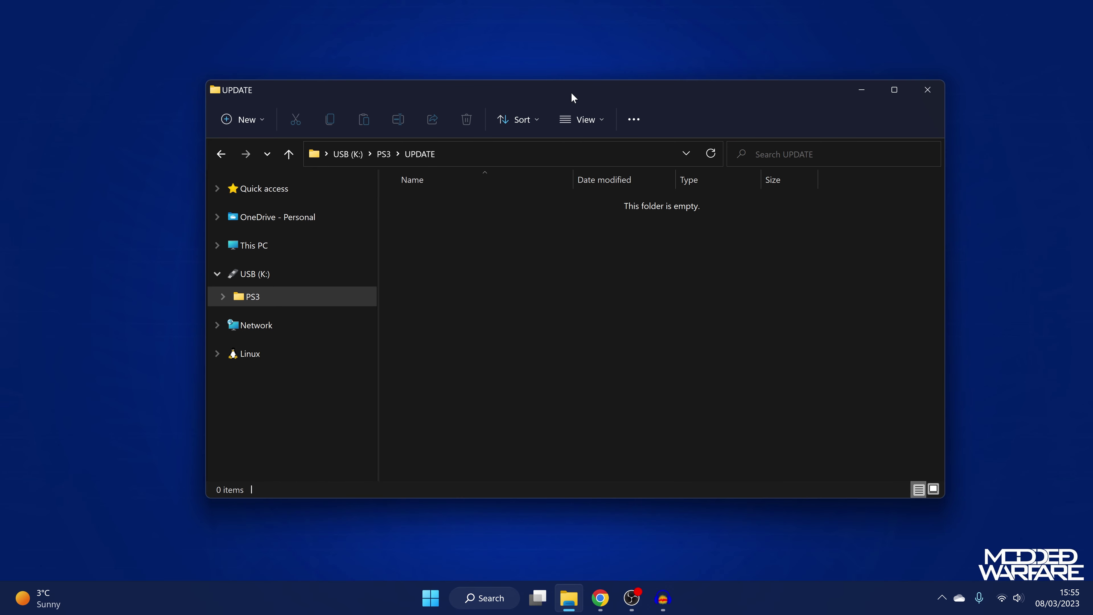
pyautogui.moveTo(572, 92); pyautogui.dragTo(541, 252)
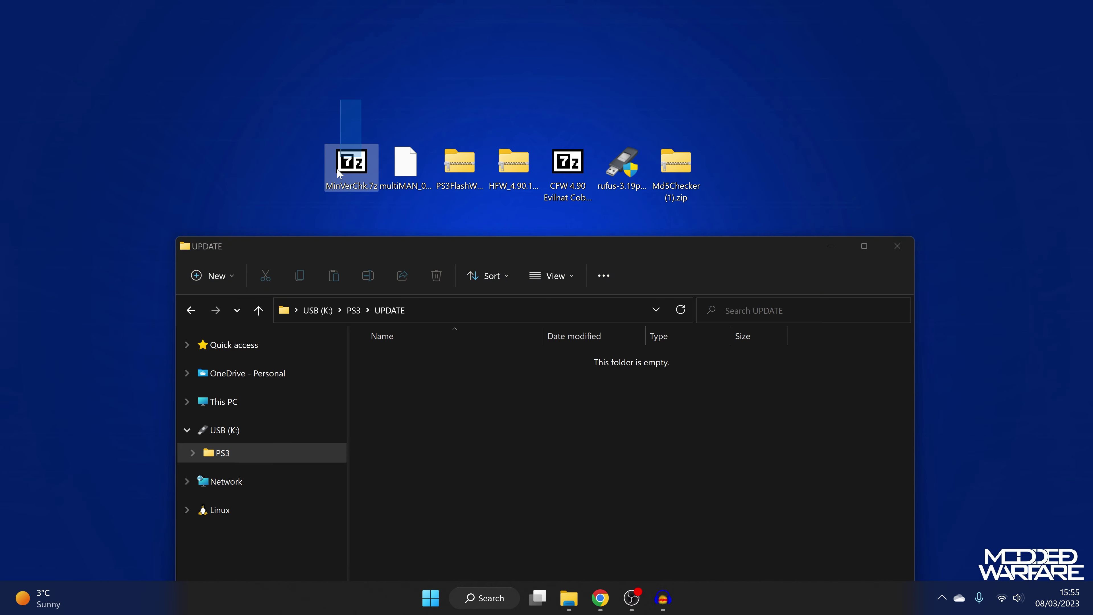
pyautogui.doubleClick(360, 183)
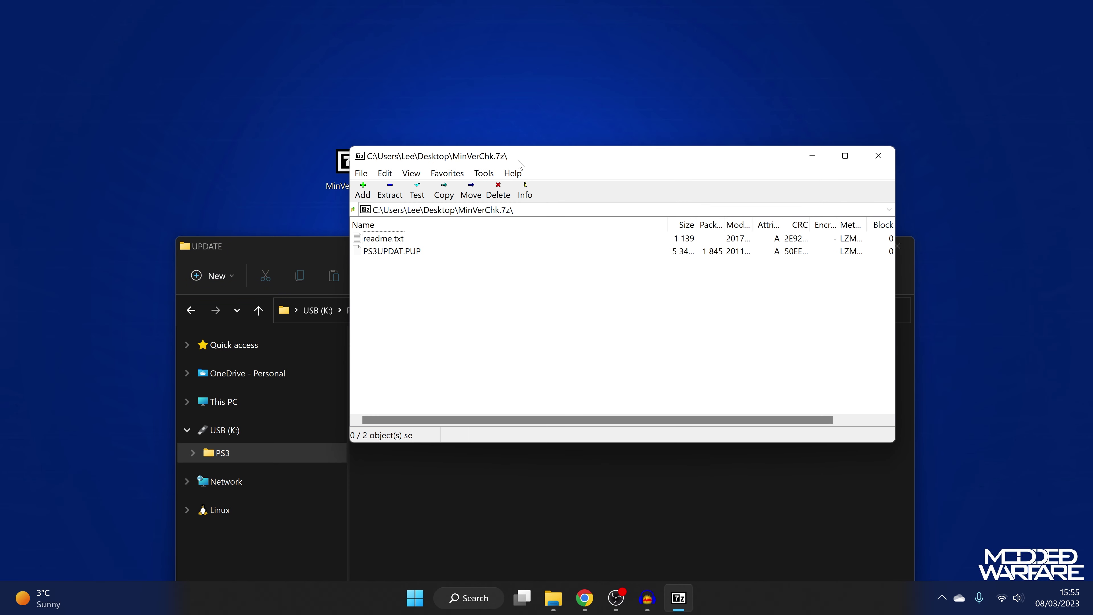
pyautogui.moveTo(487, 155); pyautogui.dragTo(589, 66)
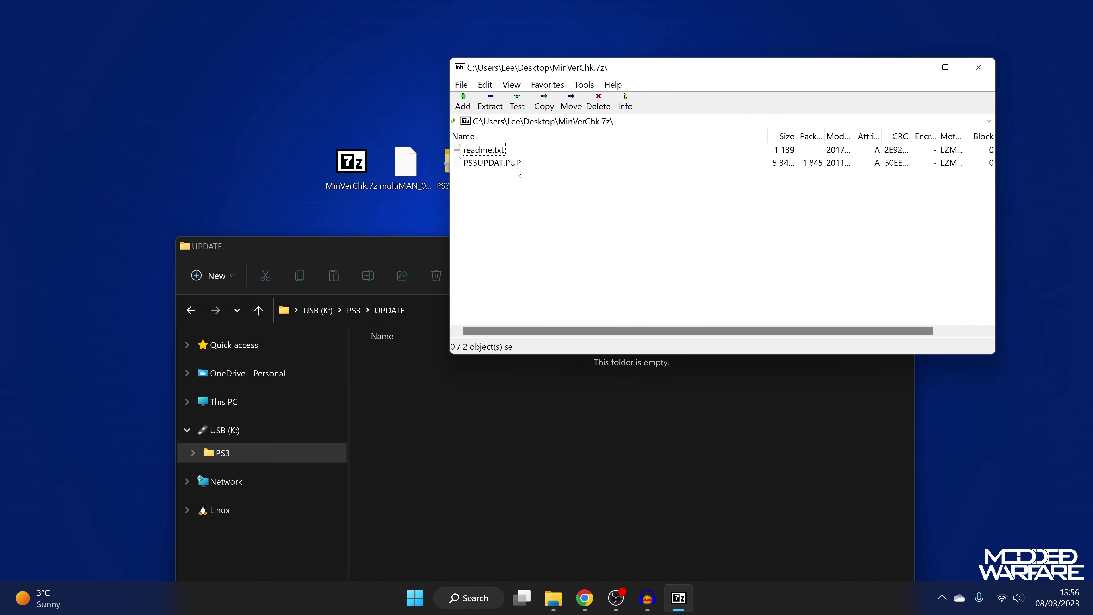
pyautogui.click(503, 166)
pyautogui.moveTo(603, 71); pyautogui.dragTo(670, 64)
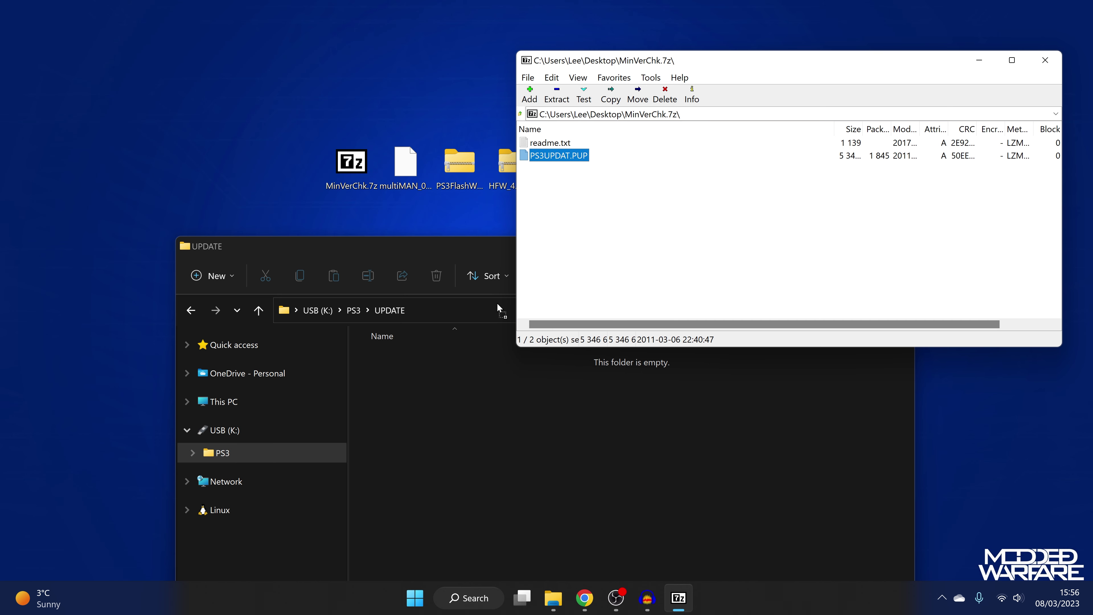
pyautogui.moveTo(442, 416); pyautogui.dragTo(441, 416)
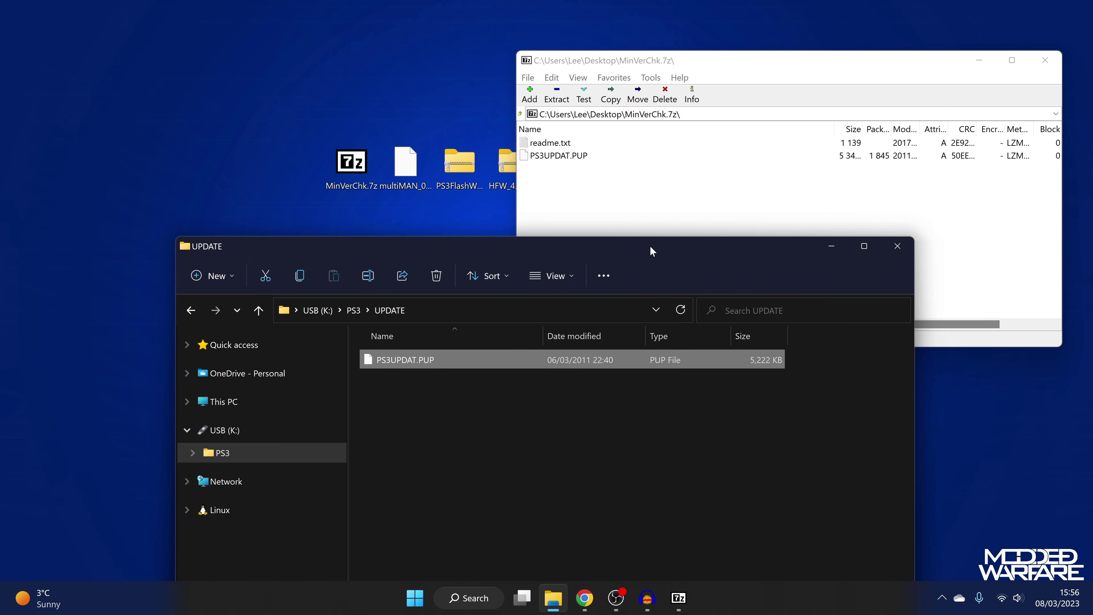
pyautogui.moveTo(829, 249); pyautogui.dragTo(819, 121)
pyautogui.click(1045, 60)
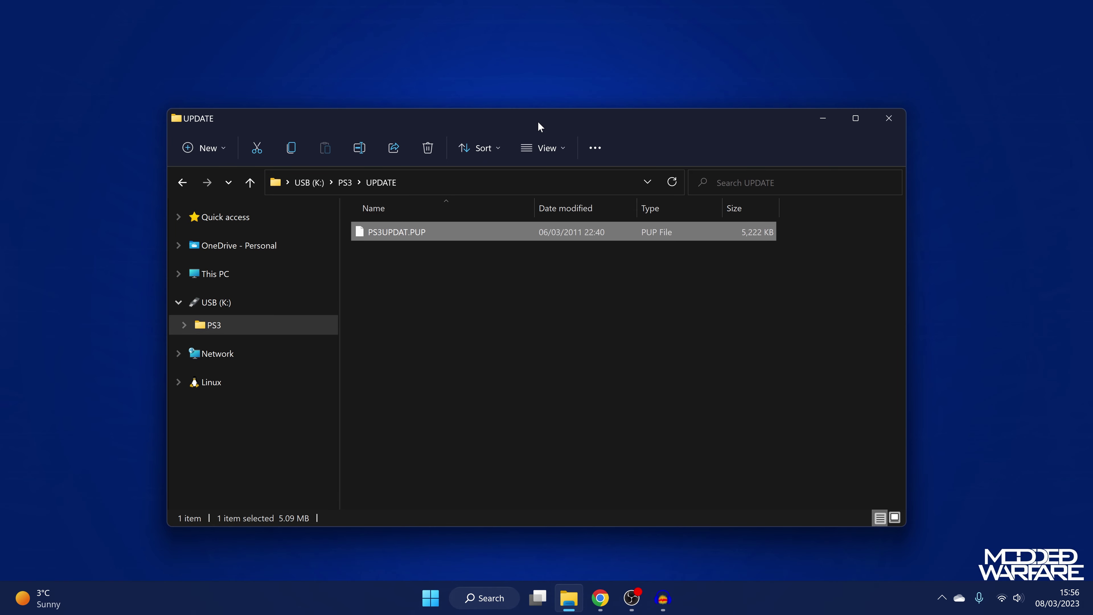
# Check the File Explorer display setting for file name extensions and inspect the full name of the PS3UPDAT.PUP file
pyautogui.moveTo(538, 121); pyautogui.dragTo(553, 115)
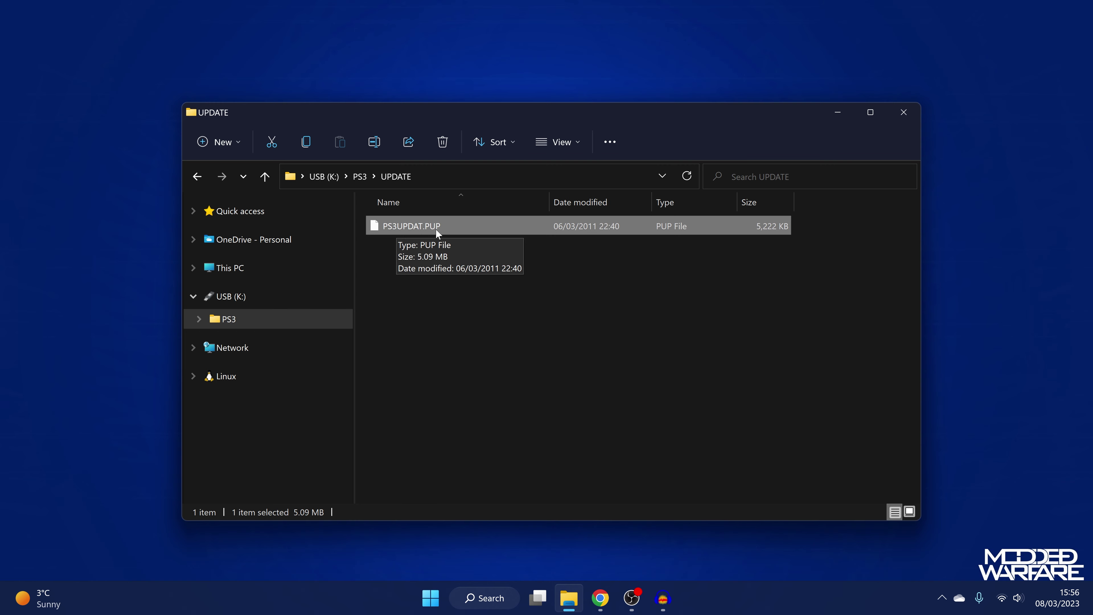
pyautogui.click(569, 143)
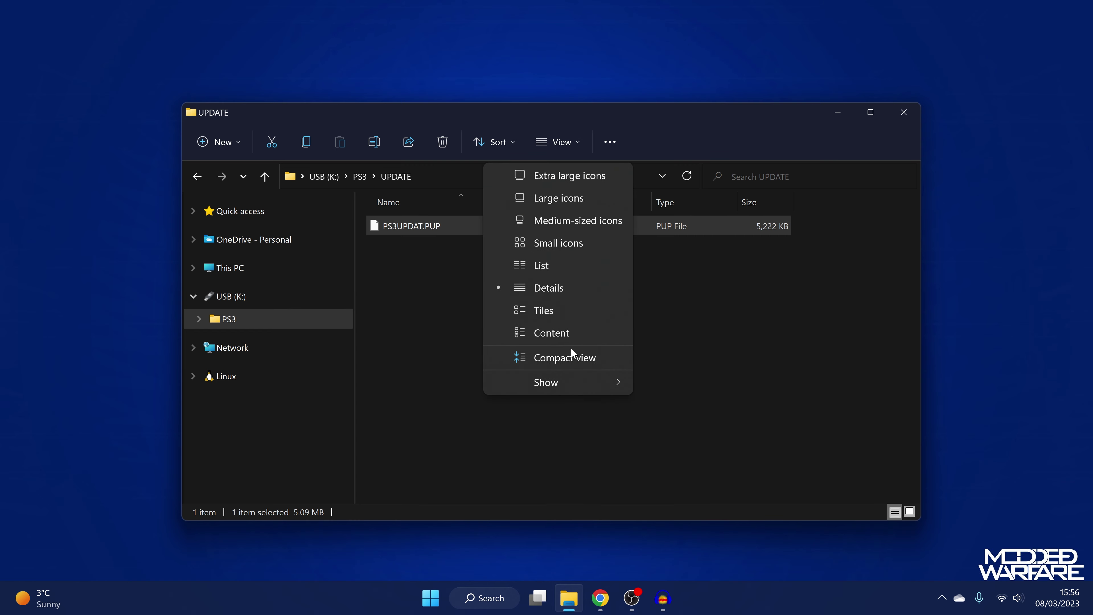
pyautogui.moveTo(555, 389)
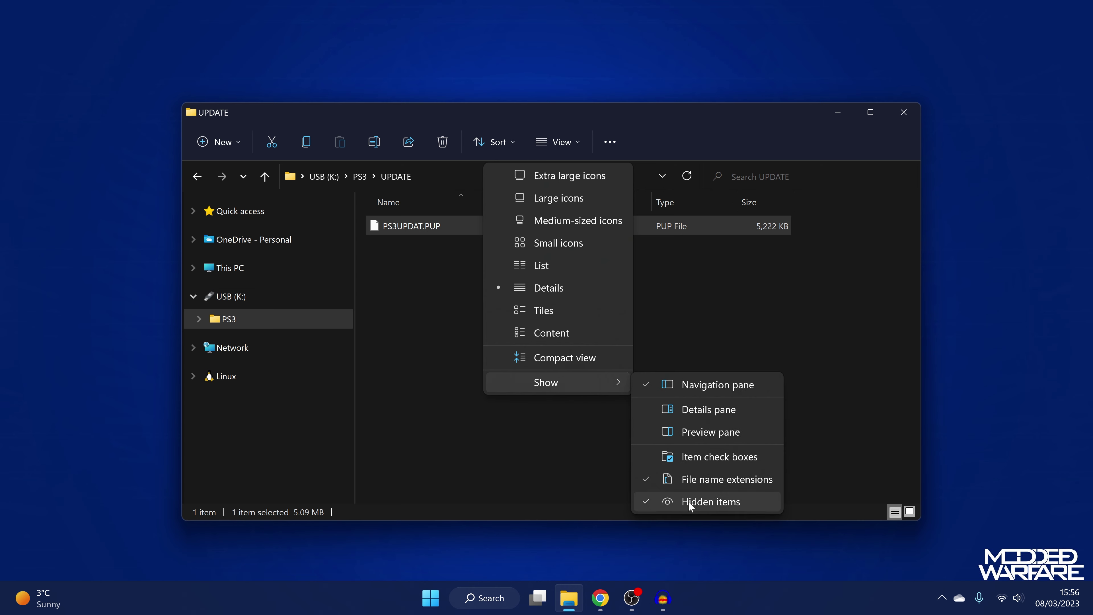
pyautogui.click(651, 480)
pyautogui.moveTo(372, 264); pyautogui.dragTo(408, 230)
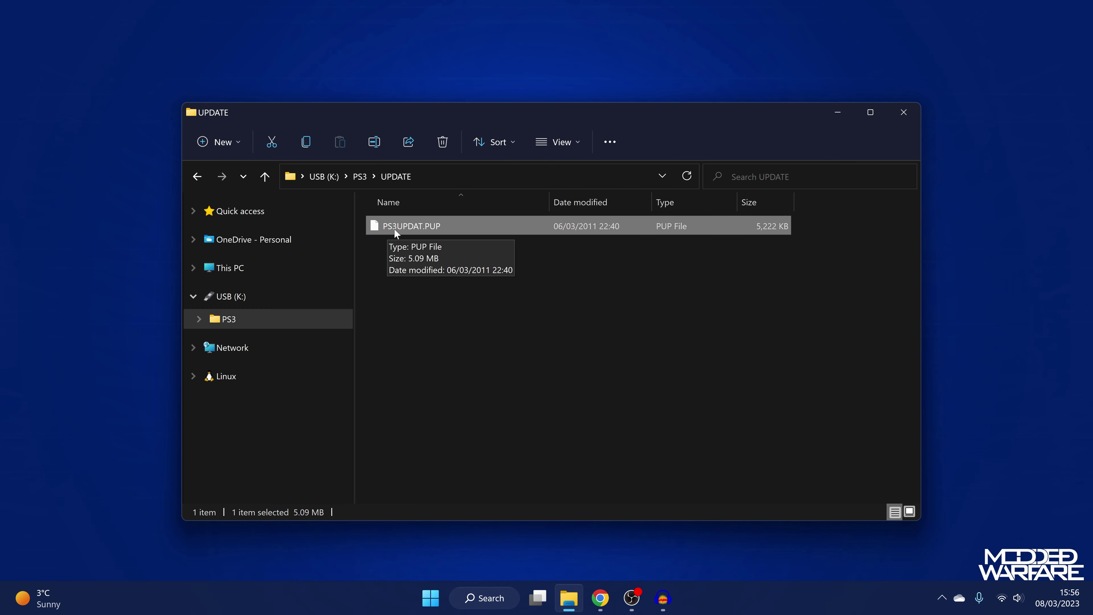
pyautogui.click(839, 267)
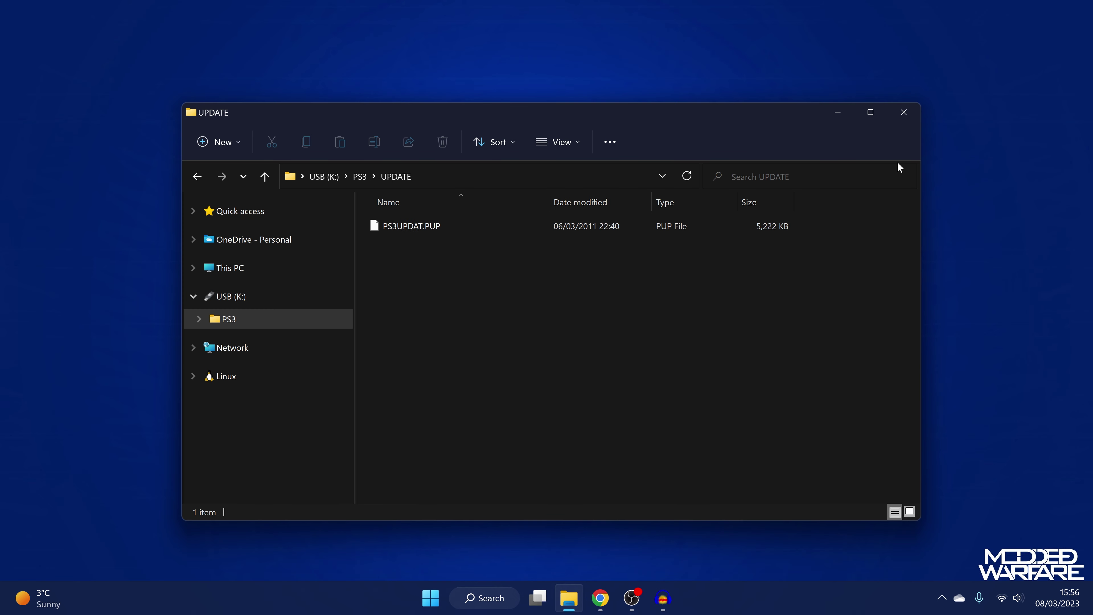
# Close the UPDATE folder window and safely eject the USB drive from the computer
pyautogui.click(903, 111)
pyautogui.click(942, 597)
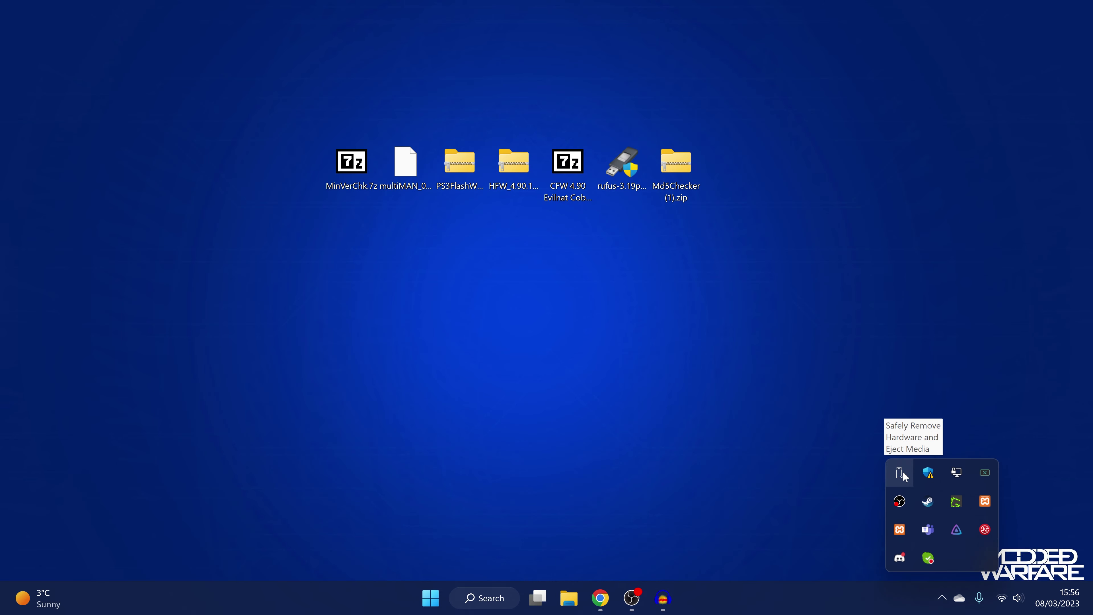
pyautogui.click(899, 472)
pyautogui.click(964, 500)
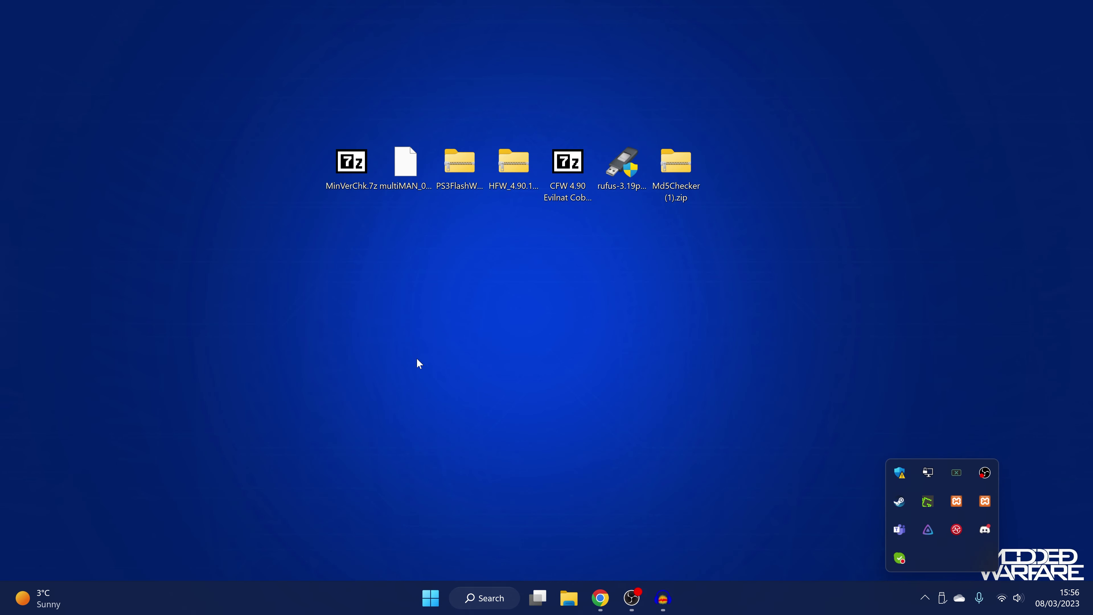
pyautogui.click(1064, 486)
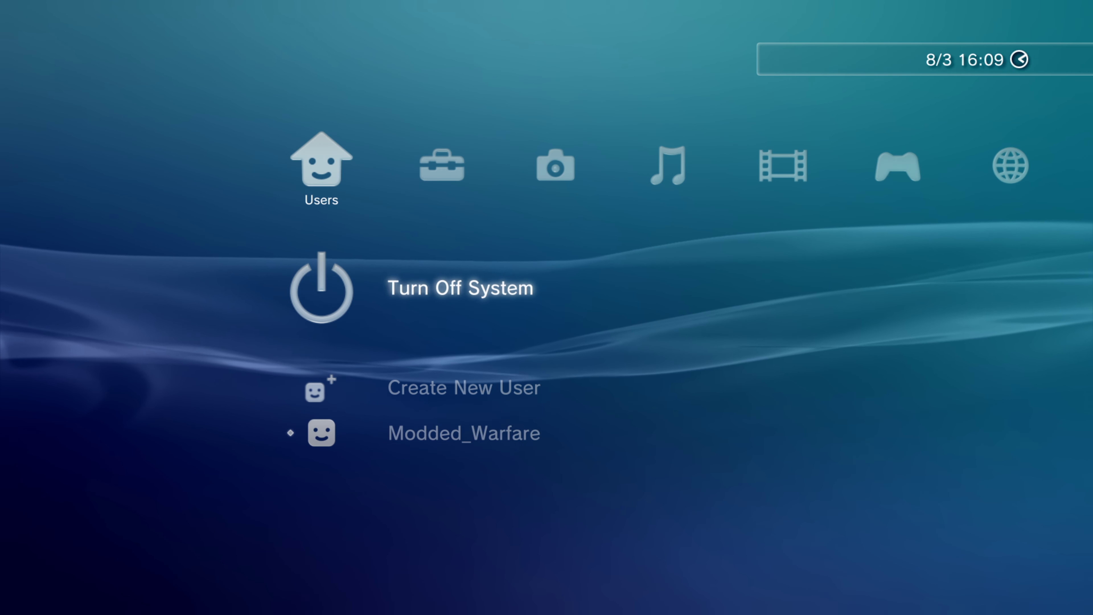
# On the PS3, run System Update via Storage Media with the version check data from the USB device, and leave the result screen
pyautogui.press('Down')
pyautogui.press('Up')
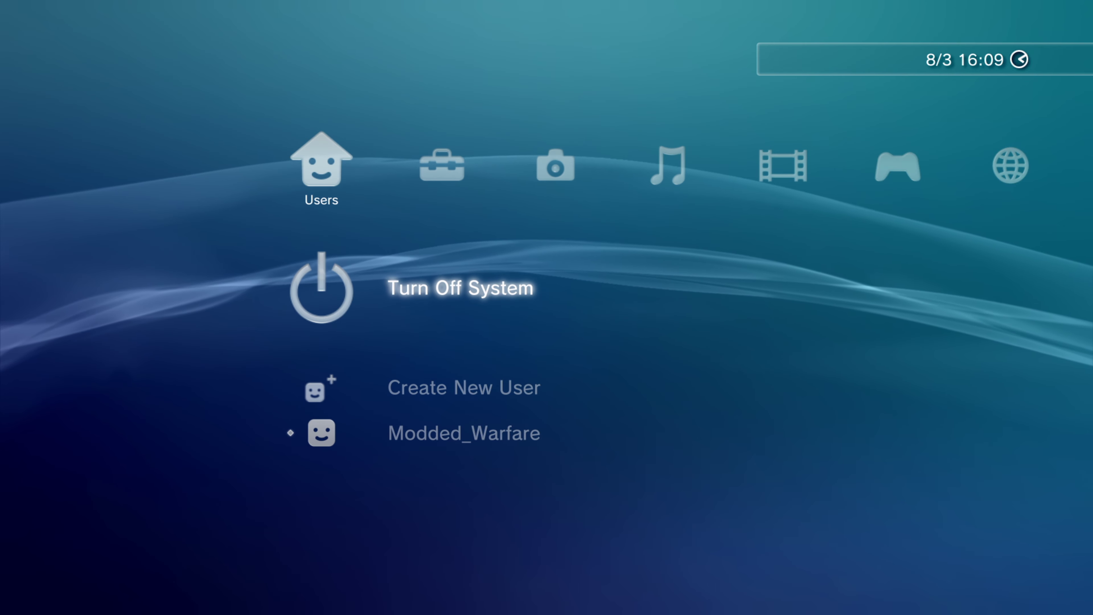
pyautogui.press('Right')
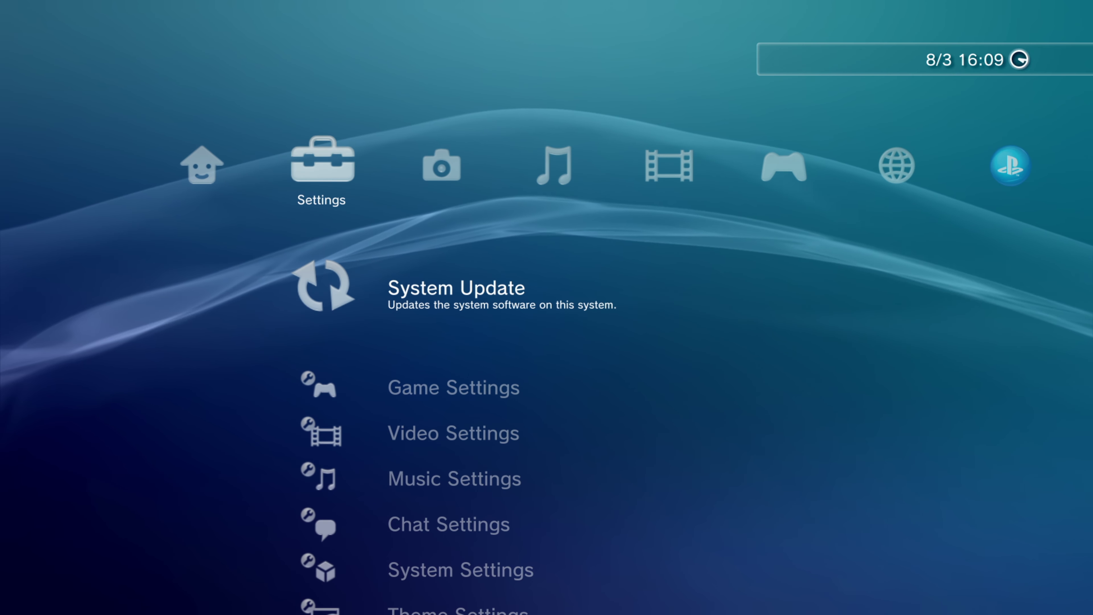
pyautogui.press('Return')
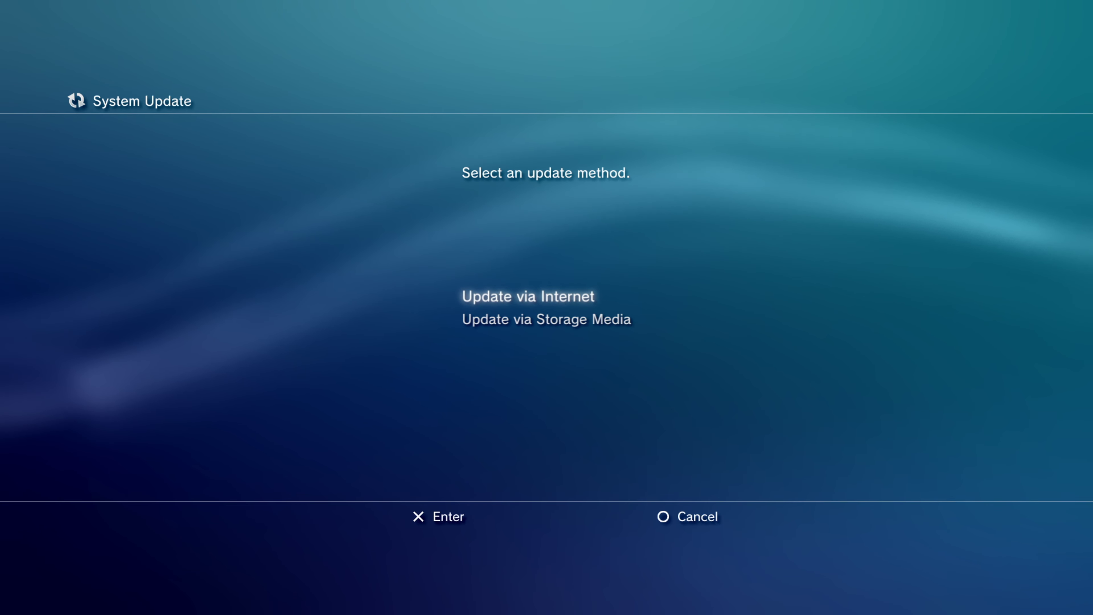
pyautogui.press('Down')
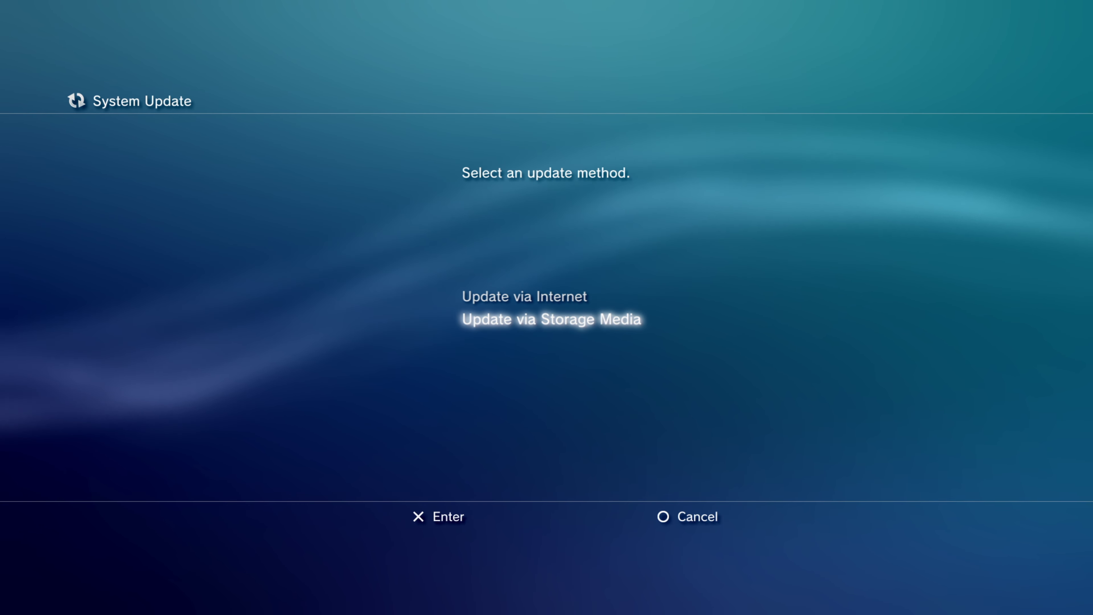
pyautogui.press('Return')
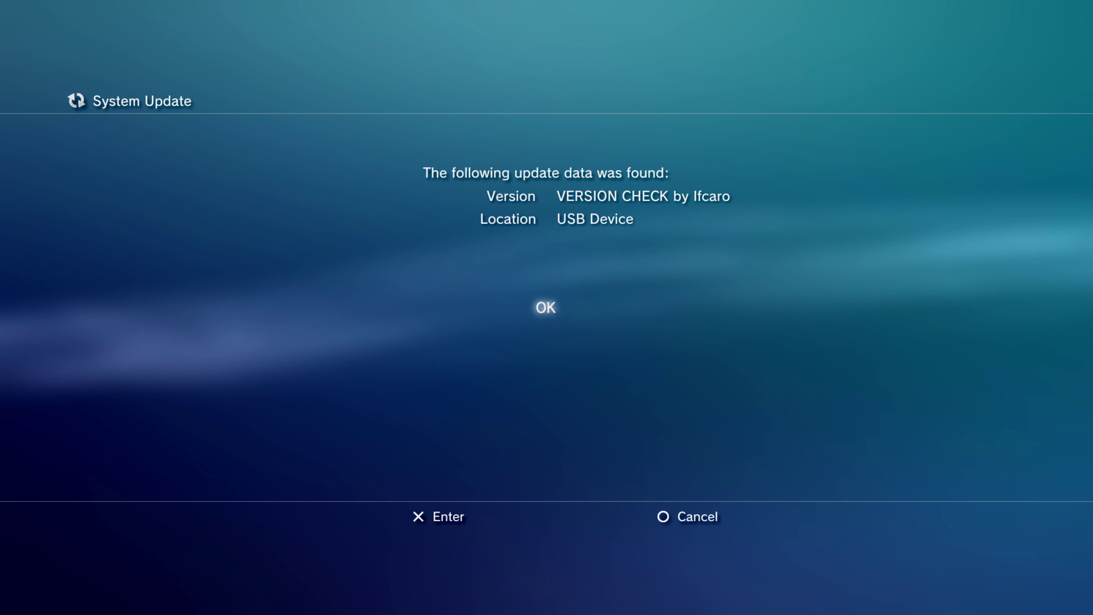
pyautogui.press('Return')
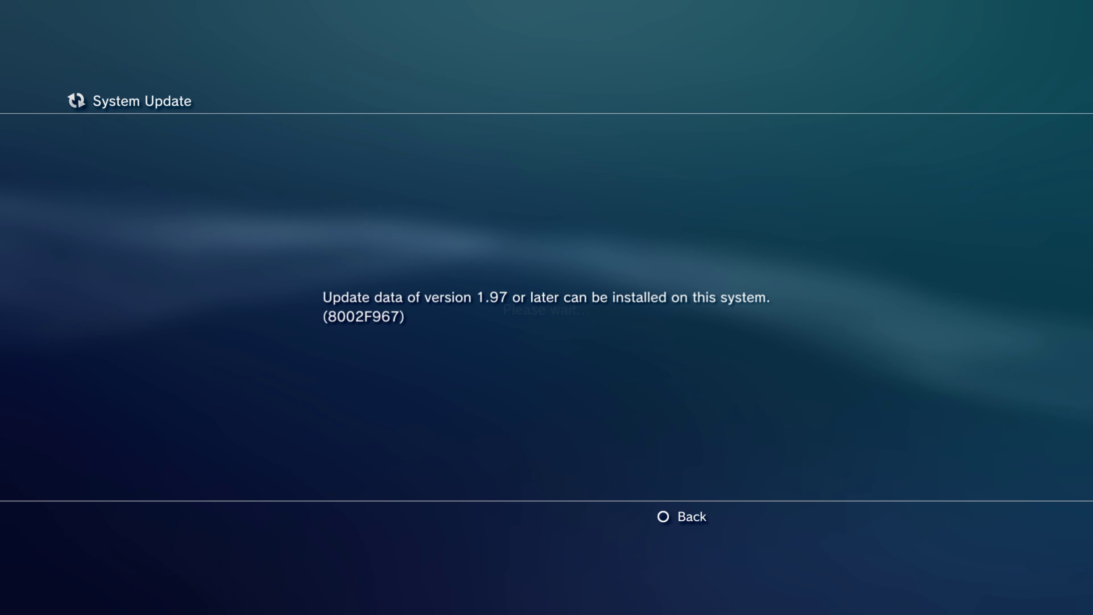
pyautogui.press('Escape')
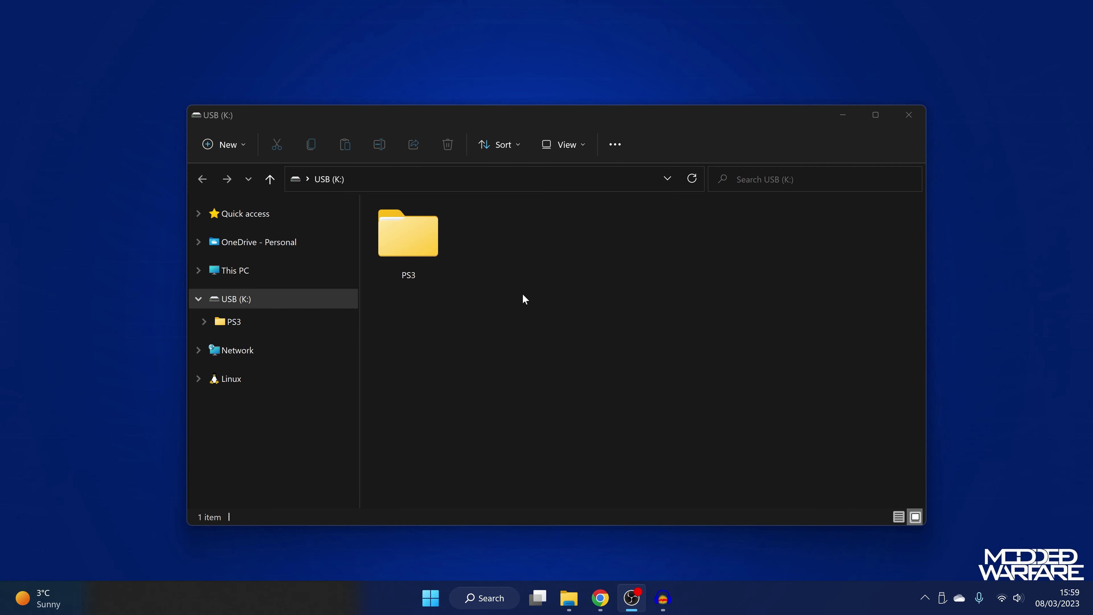
# Delete the PS3 folder from the root of the USB (K:) drive
pyautogui.moveTo(446, 376); pyautogui.dragTo(395, 236)
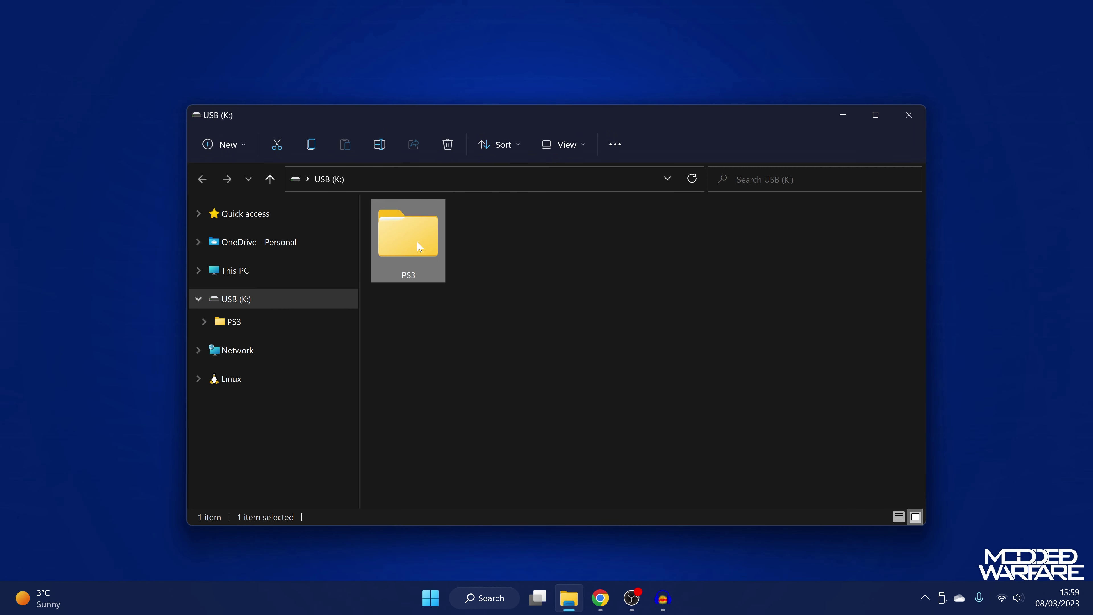
pyautogui.press('Delete')
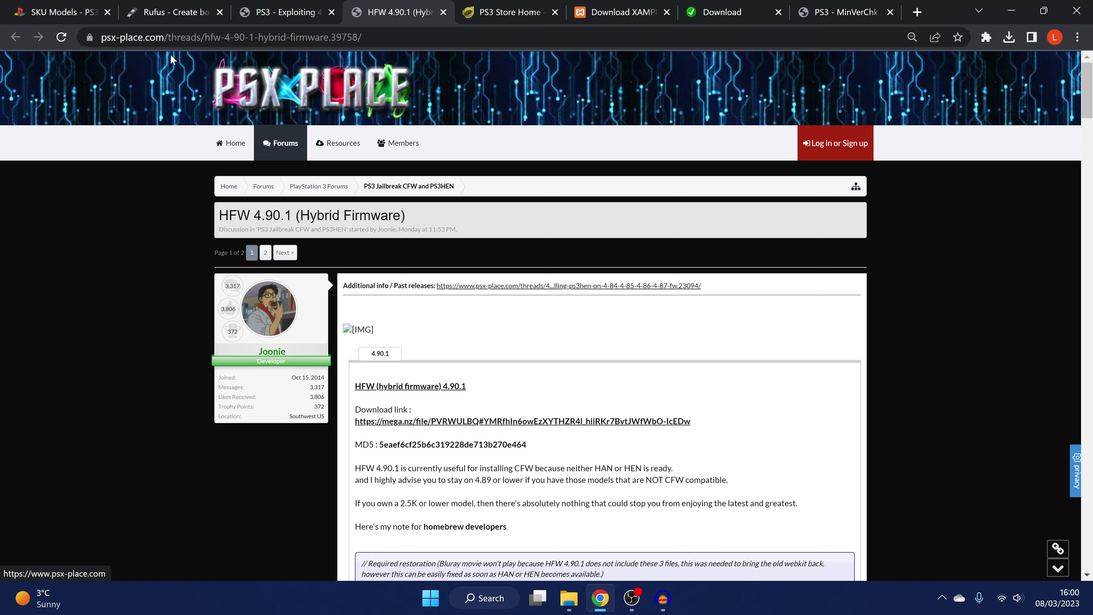
# In Chrome, review the HFW 4.90.1 download and MD5 details and the Md5Checker download page, and minimize the browser
pyautogui.scroll(-3, 621, 360)
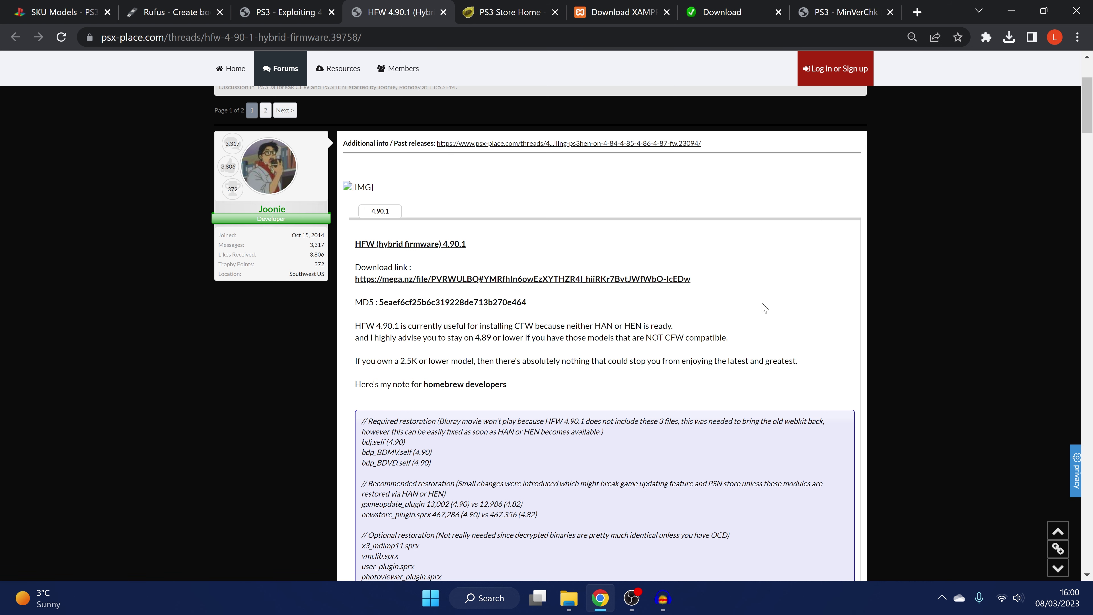
pyautogui.click(728, 13)
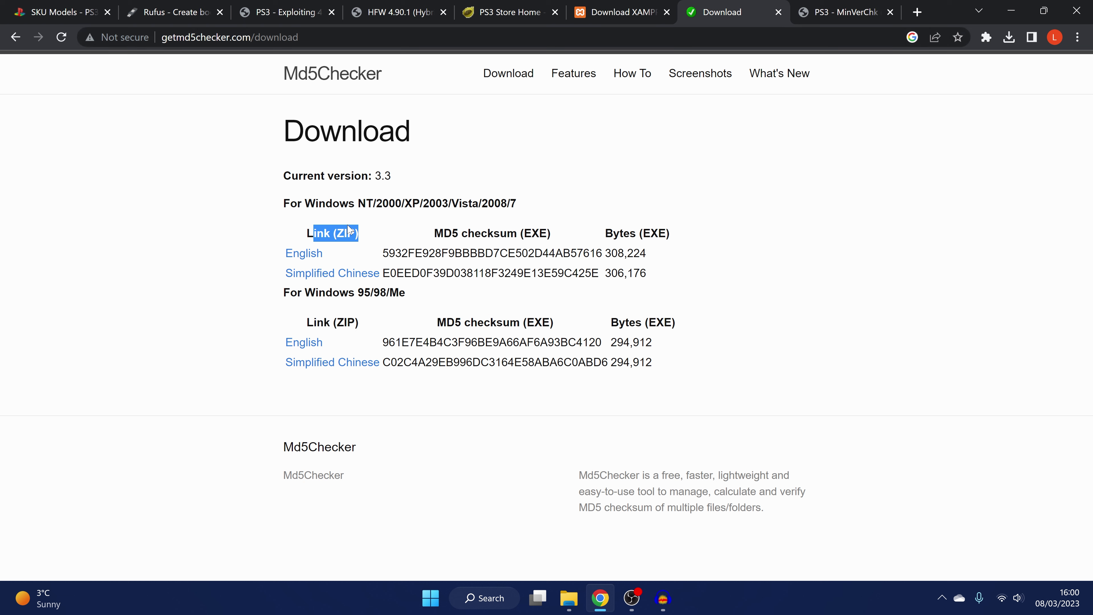
pyautogui.click(288, 257)
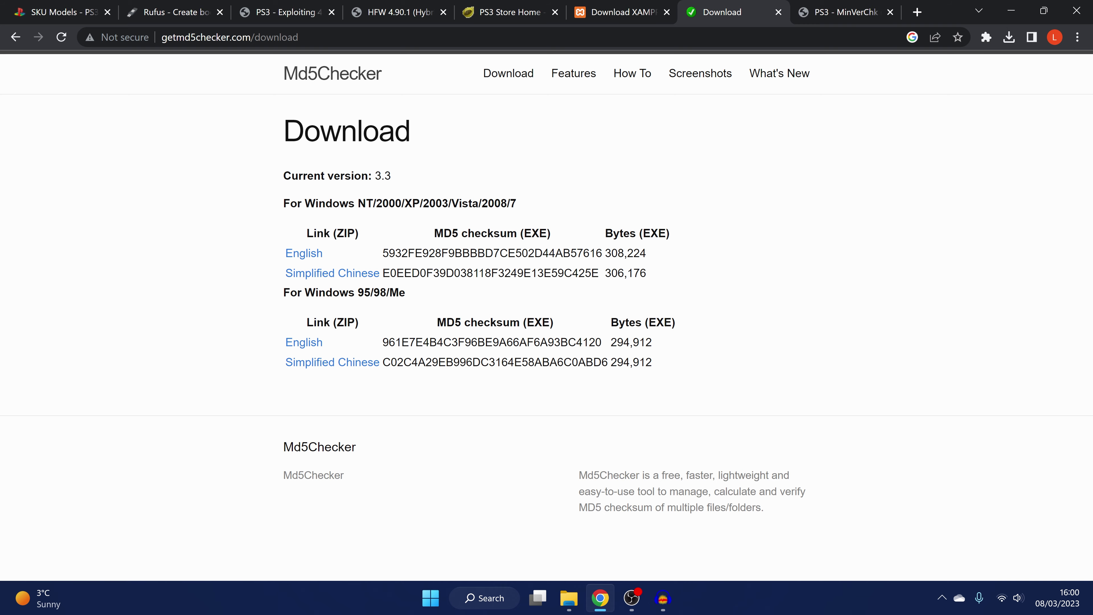
pyautogui.click(1011, 11)
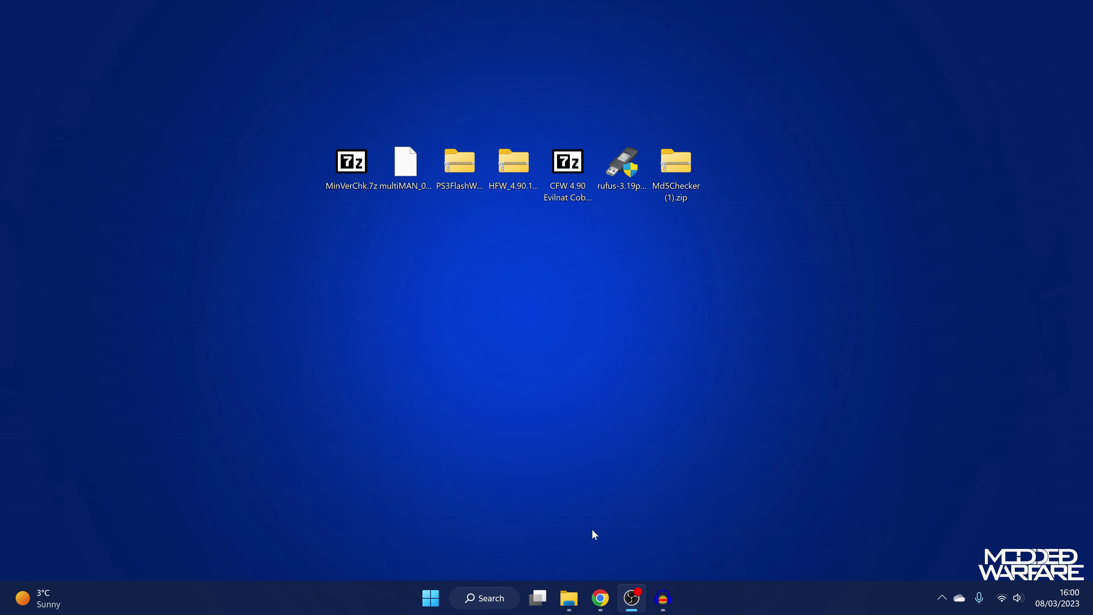
# Copy the PS3 folder from HFW_4.90.1_PS3UPDAT_03_01_2023.zip on the desktop to the root of the USB (K:) drive
pyautogui.click(567, 172)
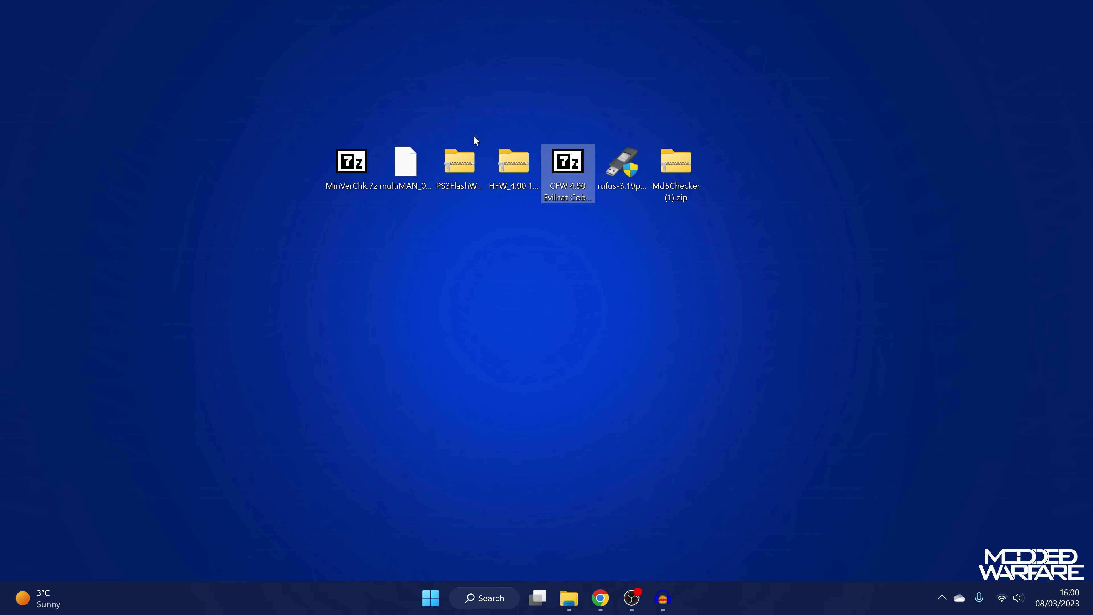
pyautogui.click(513, 165)
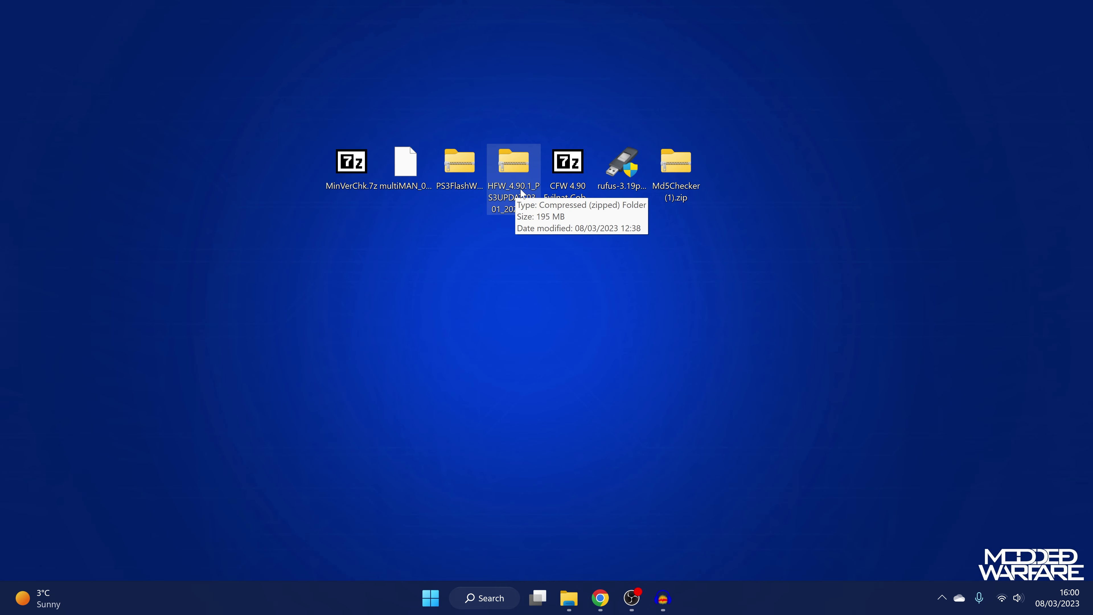
pyautogui.doubleClick(518, 169)
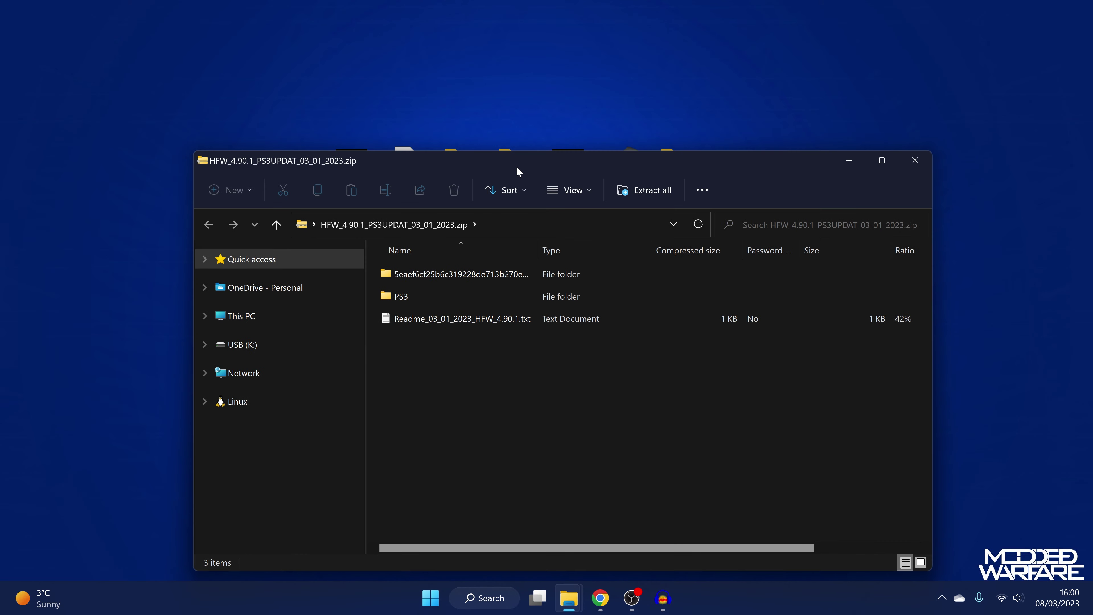
pyautogui.moveTo(516, 165); pyautogui.dragTo(762, 37)
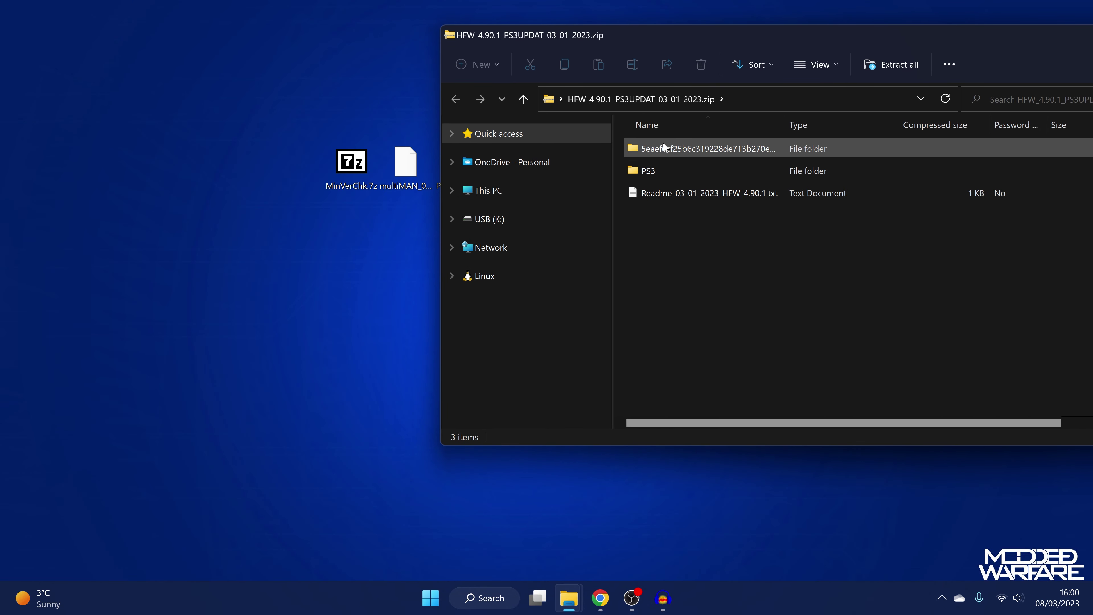
pyautogui.click(646, 170)
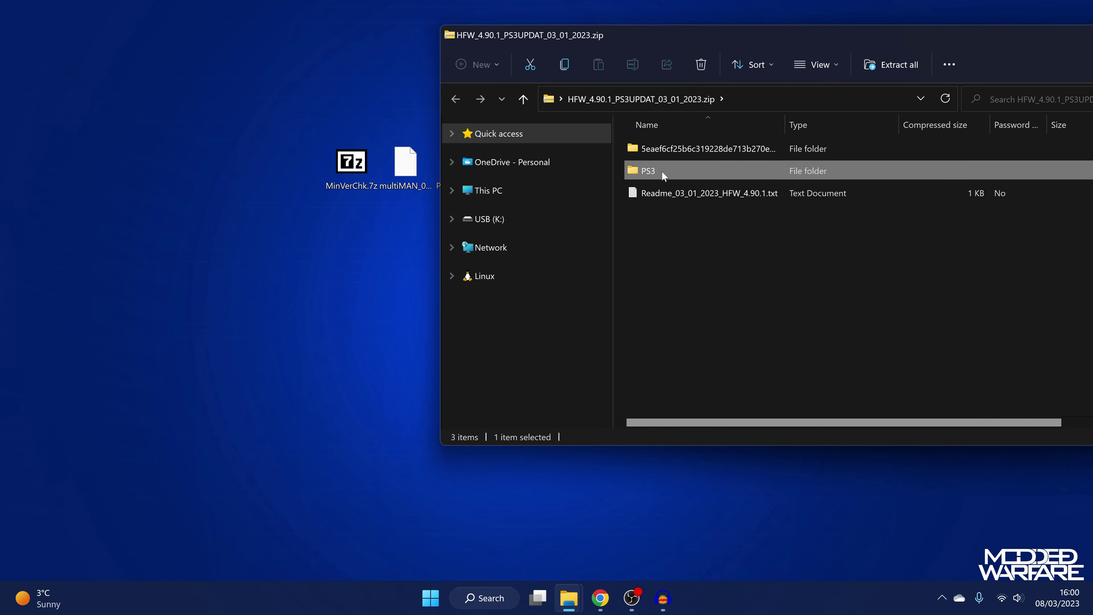
pyautogui.moveTo(570, 601)
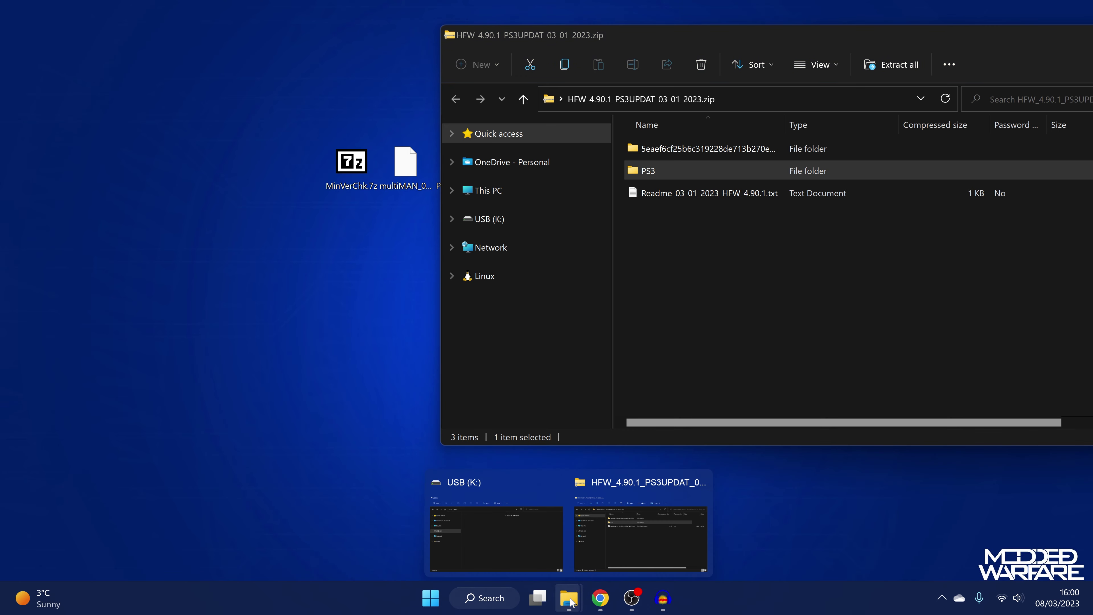
pyautogui.click(508, 550)
pyautogui.moveTo(593, 146); pyautogui.dragTo(585, 290)
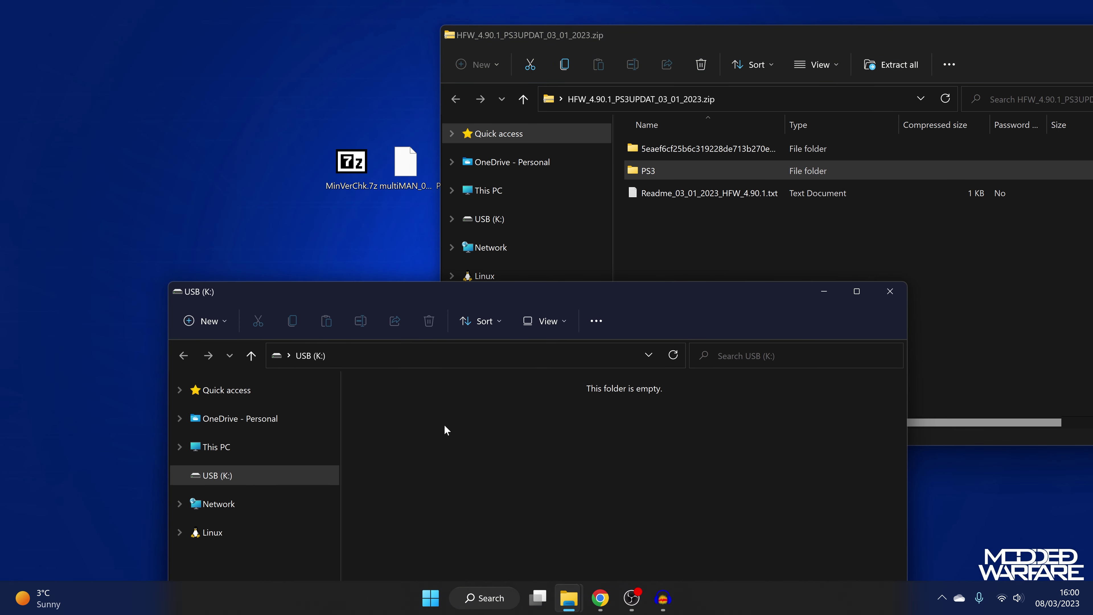
pyautogui.moveTo(654, 169); pyautogui.dragTo(489, 451)
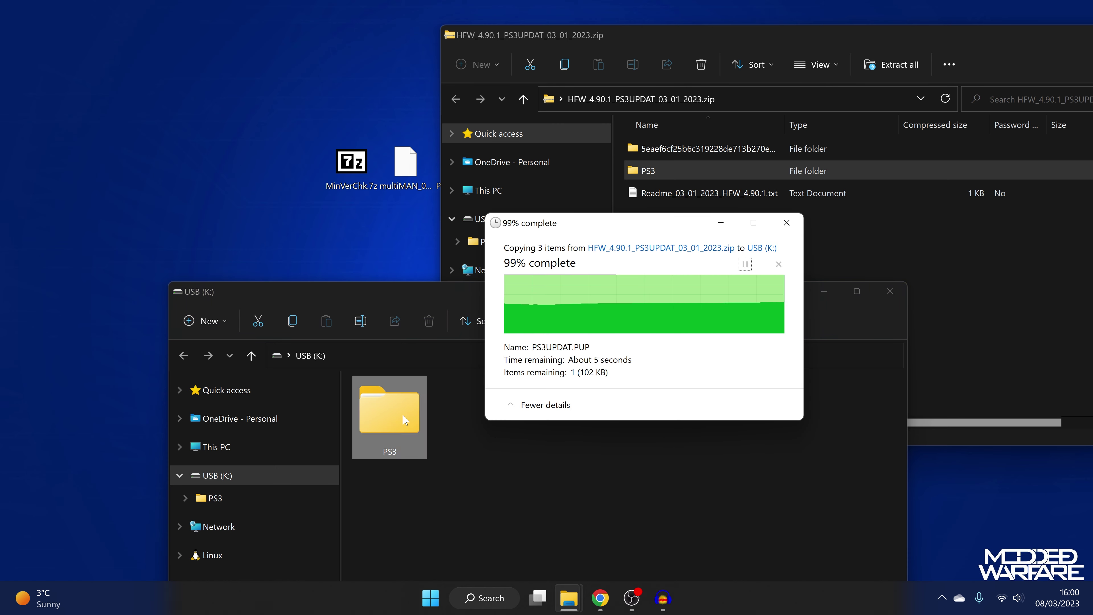
# Open PS3\UPDATE on the USB (K:) drive and select the PS3UPDAT.PUP file to check that it is there
pyautogui.moveTo(643, 298); pyautogui.dragTo(658, 156)
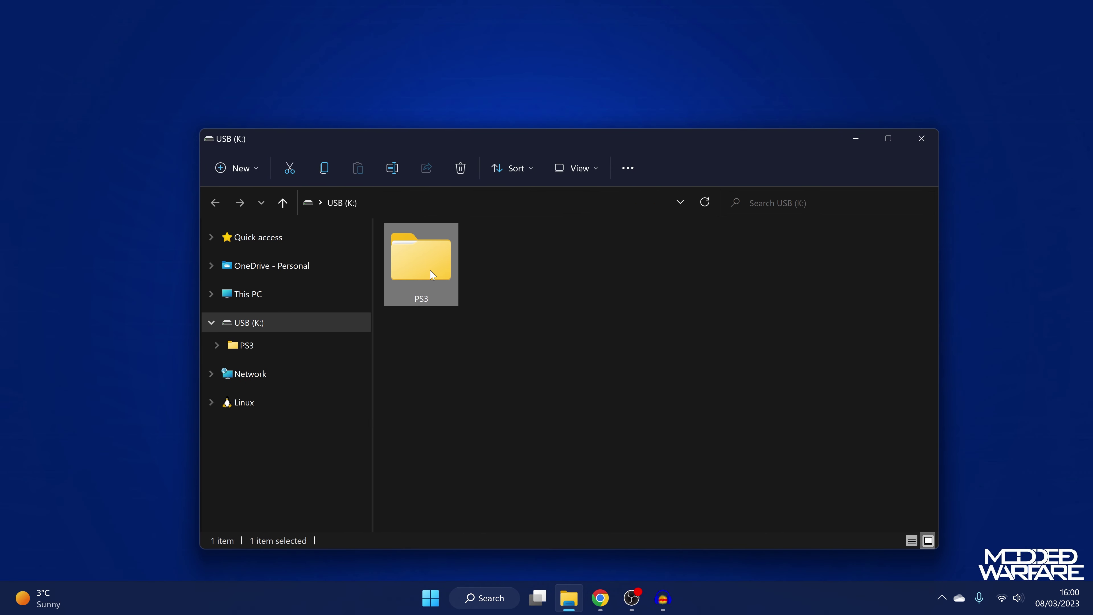
pyautogui.doubleClick(431, 270)
pyautogui.doubleClick(420, 256)
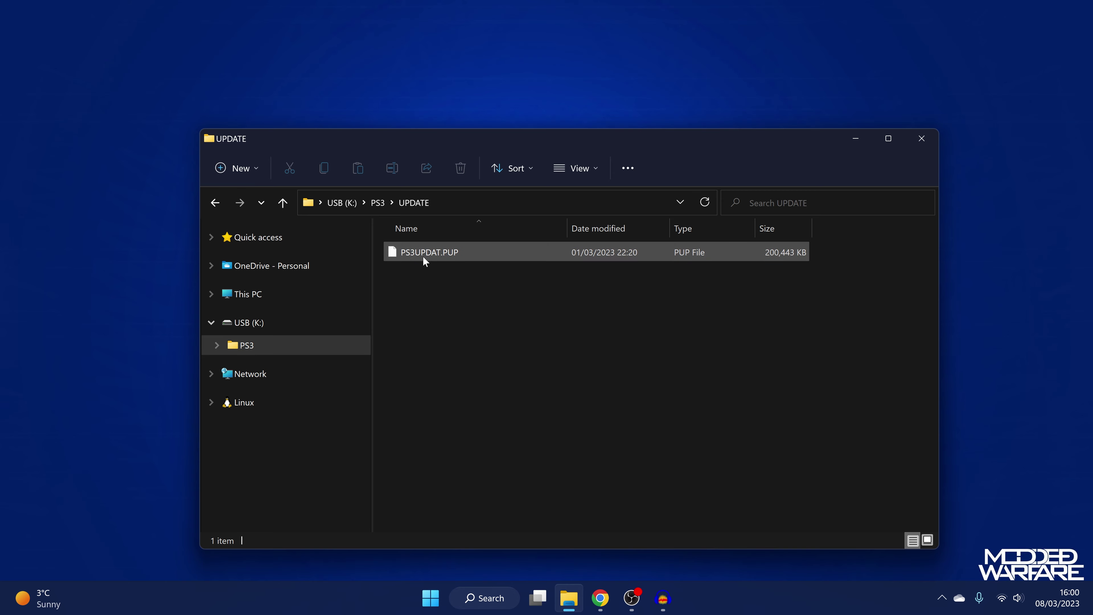
pyautogui.click(422, 258)
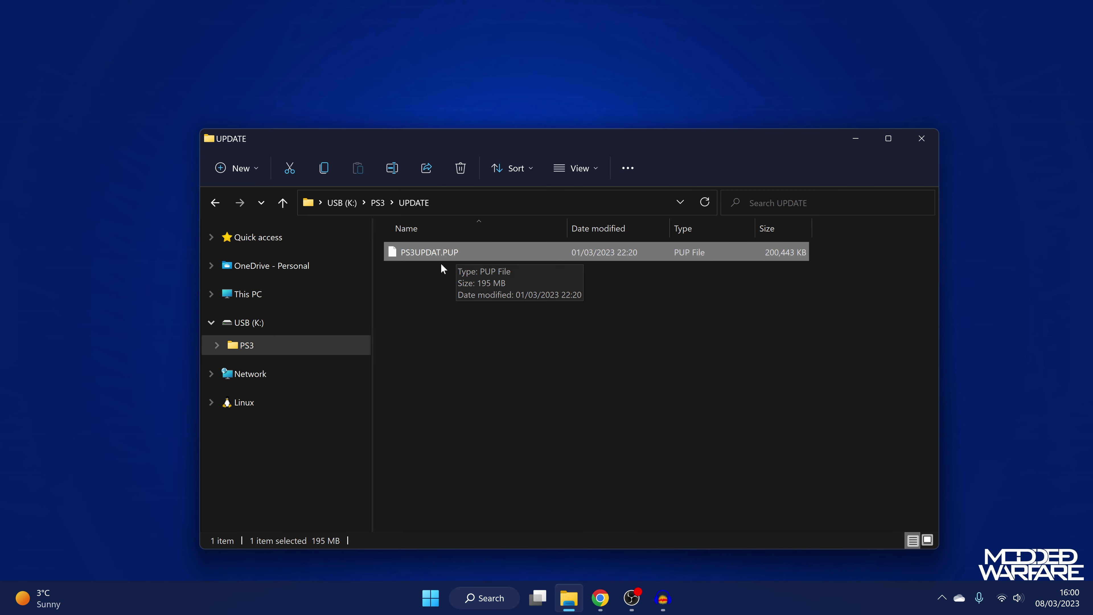
# Extract the Md5Checker folder from Md5Checker (1).zip to the desktop, close the archive, and place the folder beside the zip
pyautogui.moveTo(617, 139); pyautogui.dragTo(612, 276)
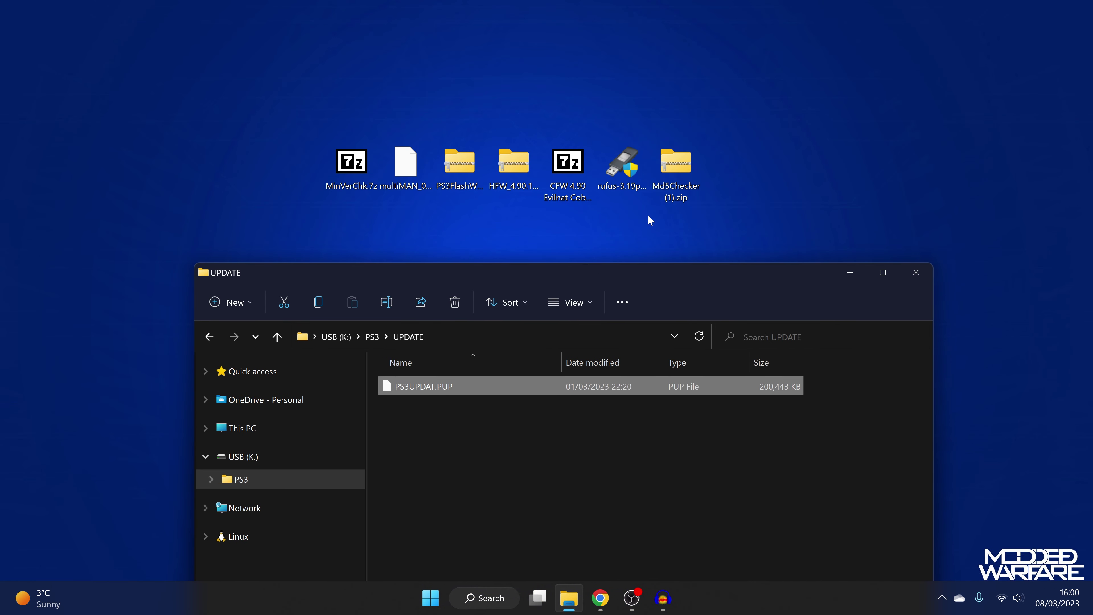
pyautogui.doubleClick(680, 167)
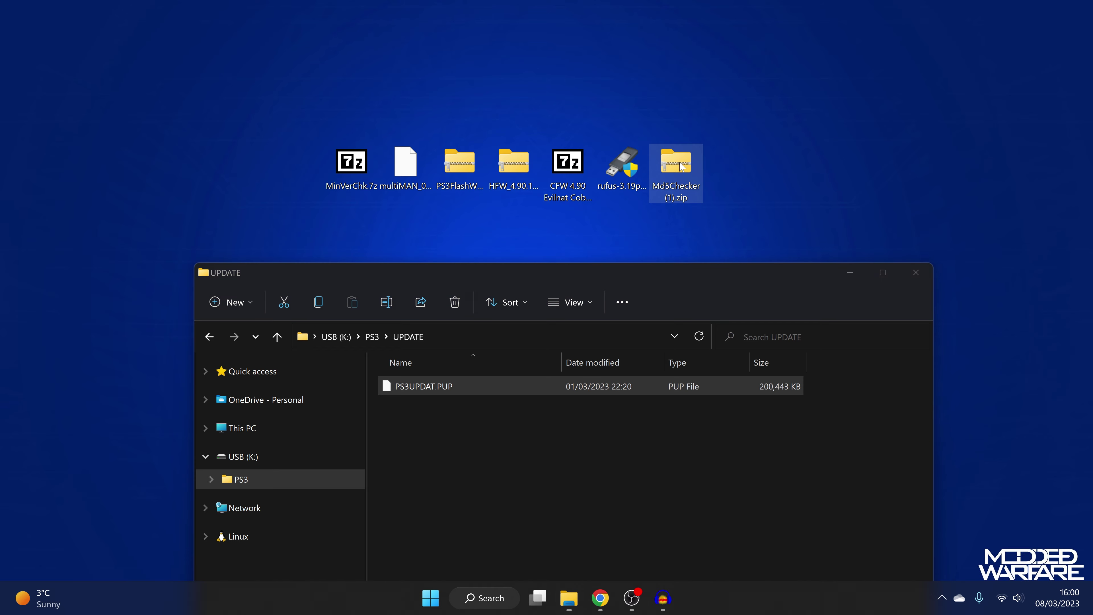
pyautogui.moveTo(570, 10); pyautogui.dragTo(710, 117)
pyautogui.moveTo(572, 232); pyautogui.dragTo(202, 138)
pyautogui.moveTo(846, 126); pyautogui.dragTo(700, 122)
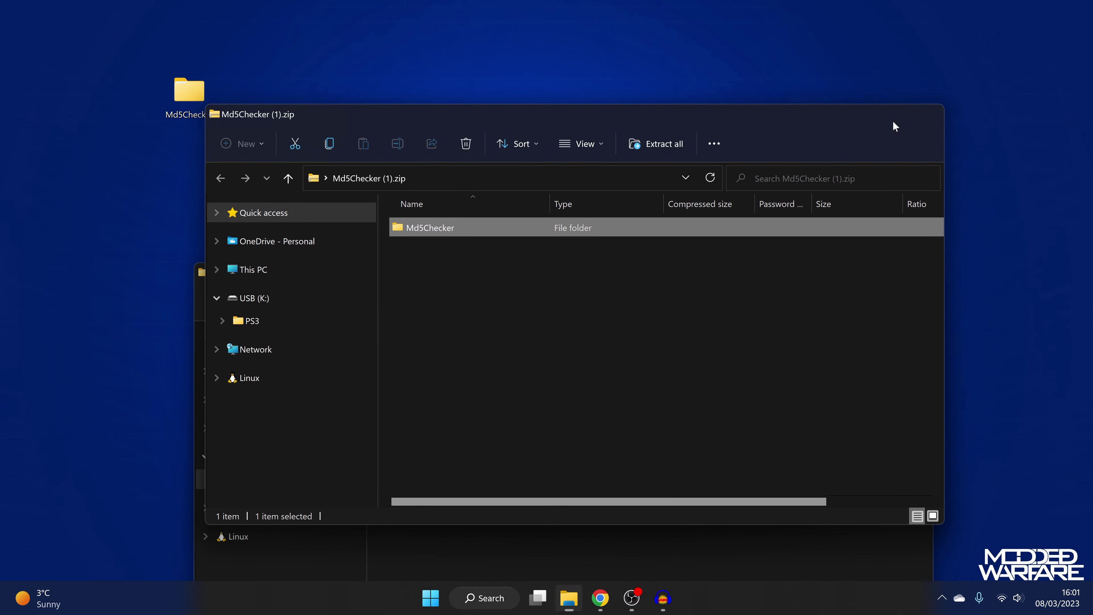
pyautogui.click(908, 120)
pyautogui.moveTo(188, 93); pyautogui.dragTo(737, 167)
# Launch Md5Checker.exe from the extracted folder and load PS3UPDAT.PUP from the USB drive's UPDATE folder into it
pyautogui.doubleClick(733, 165)
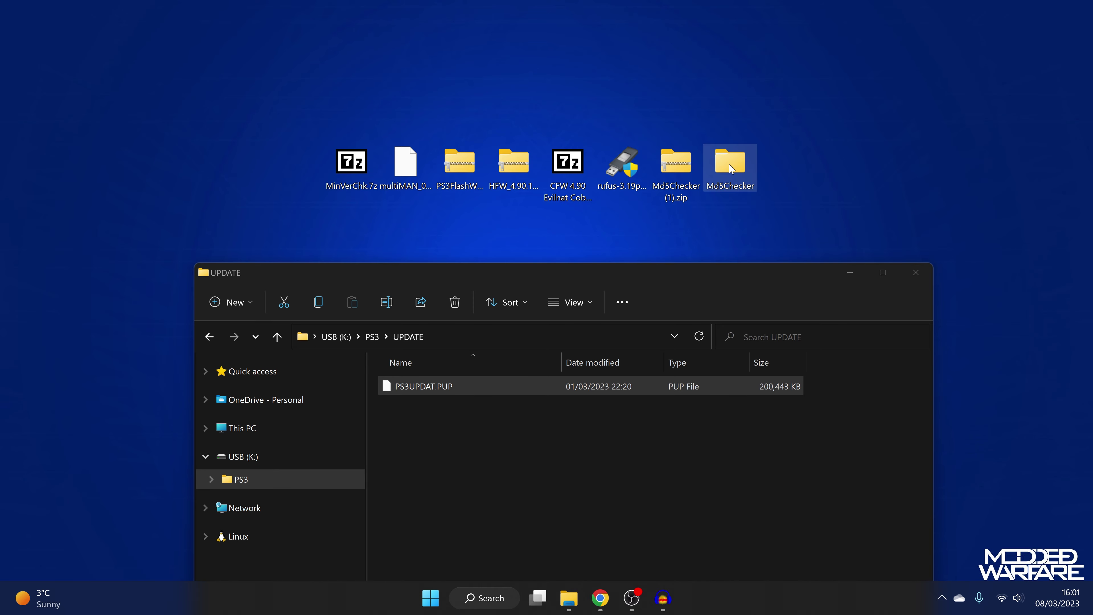
pyautogui.doubleClick(444, 252)
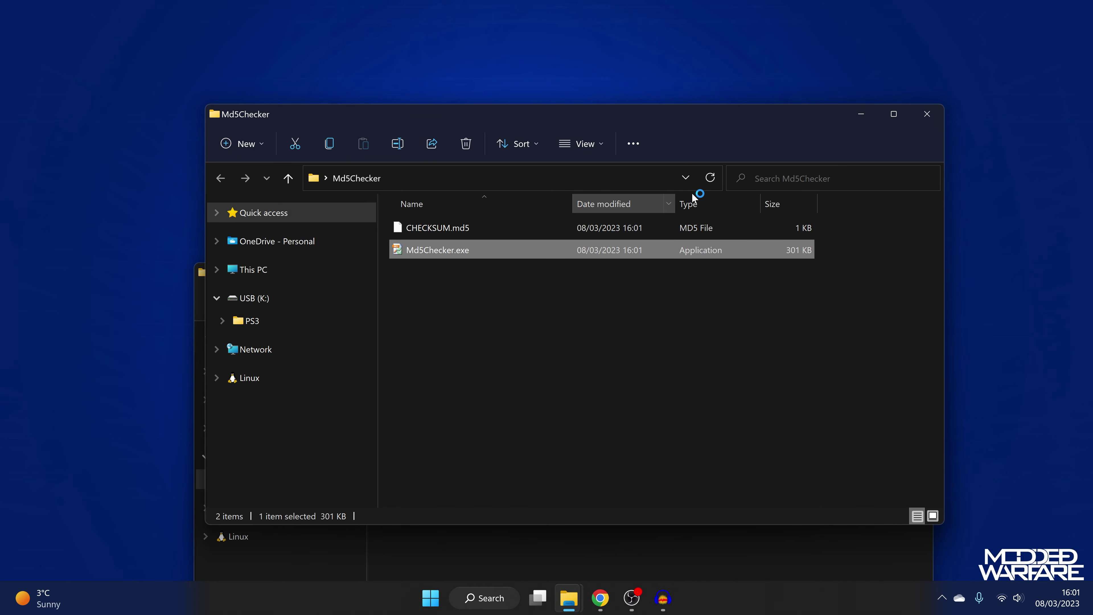
pyautogui.click(860, 113)
pyautogui.click(514, 433)
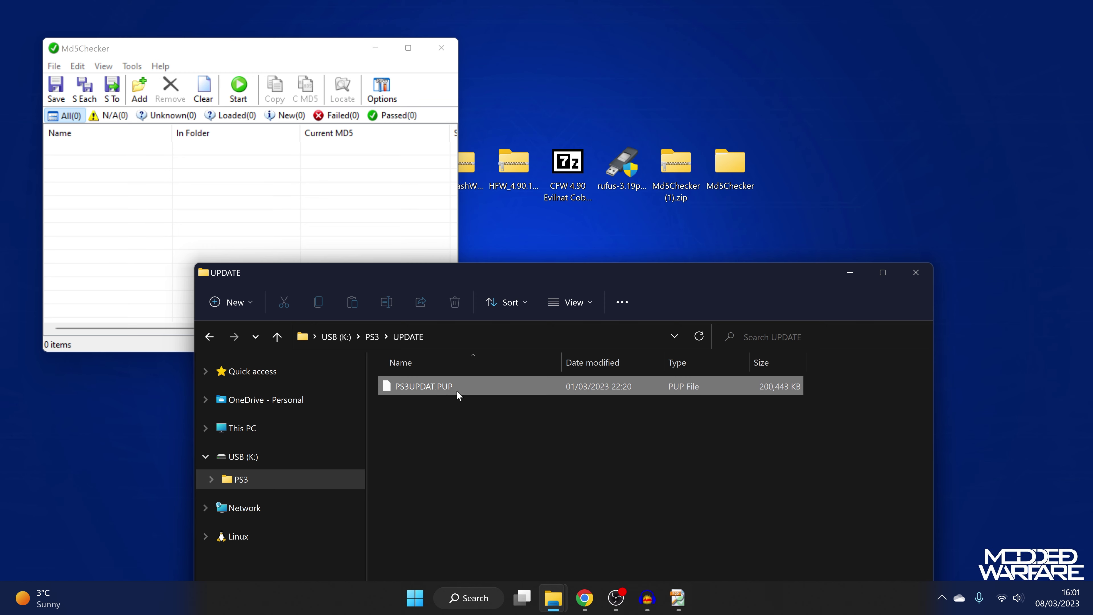
pyautogui.moveTo(235, 196); pyautogui.dragTo(239, 198)
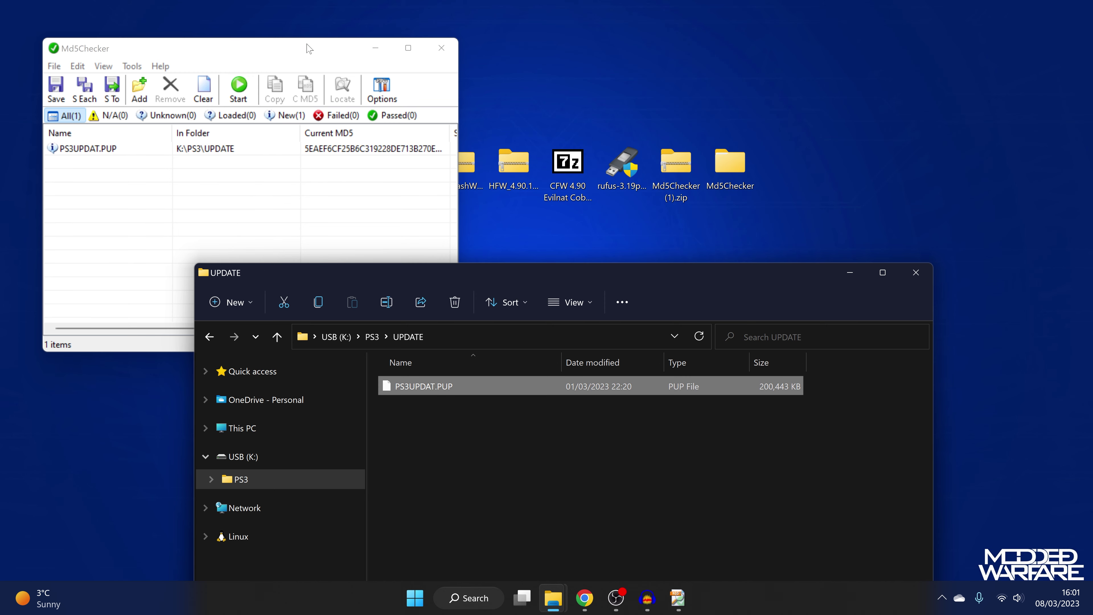
# Open the Compare MD5 dialog for PS3UPDAT.PUP in Md5Checker, ready for a reference checksum
pyautogui.moveTo(310, 48); pyautogui.dragTo(487, 52)
pyautogui.click(538, 152)
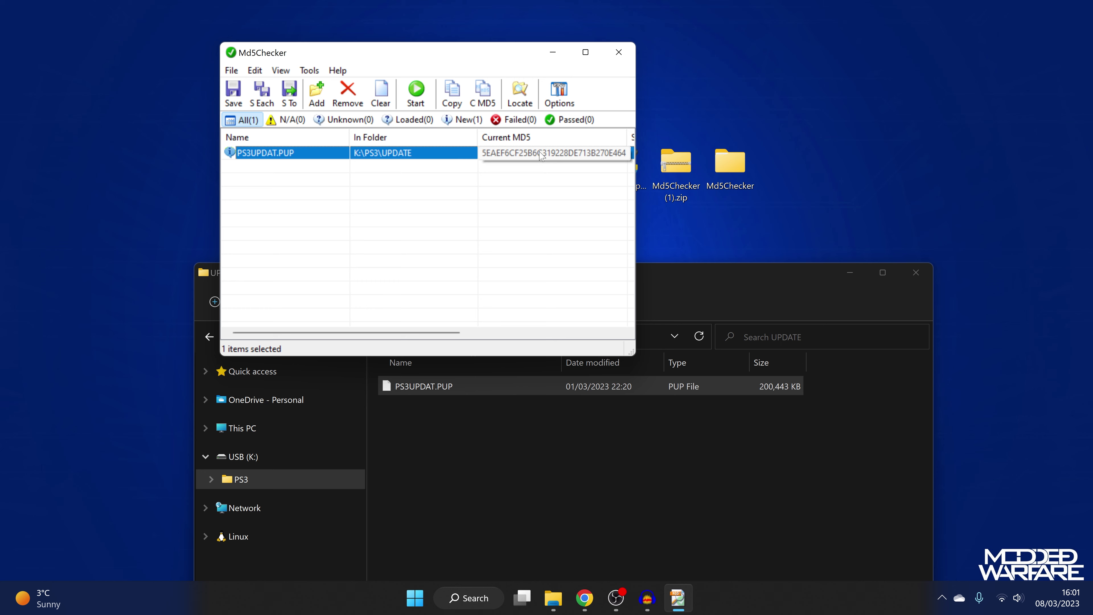
pyautogui.rightClick(541, 156)
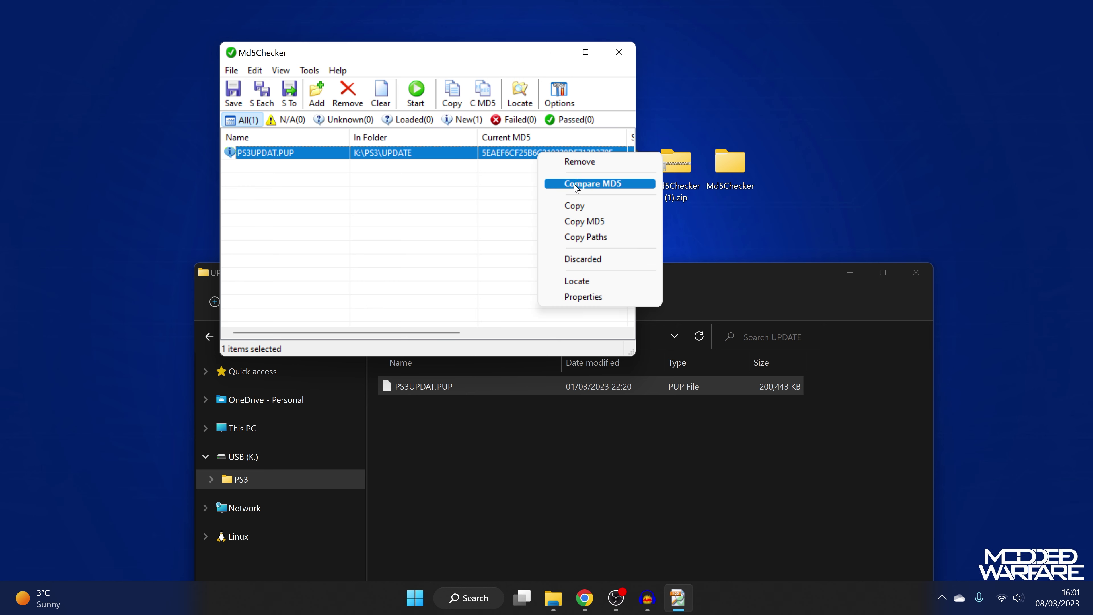
pyautogui.click(596, 185)
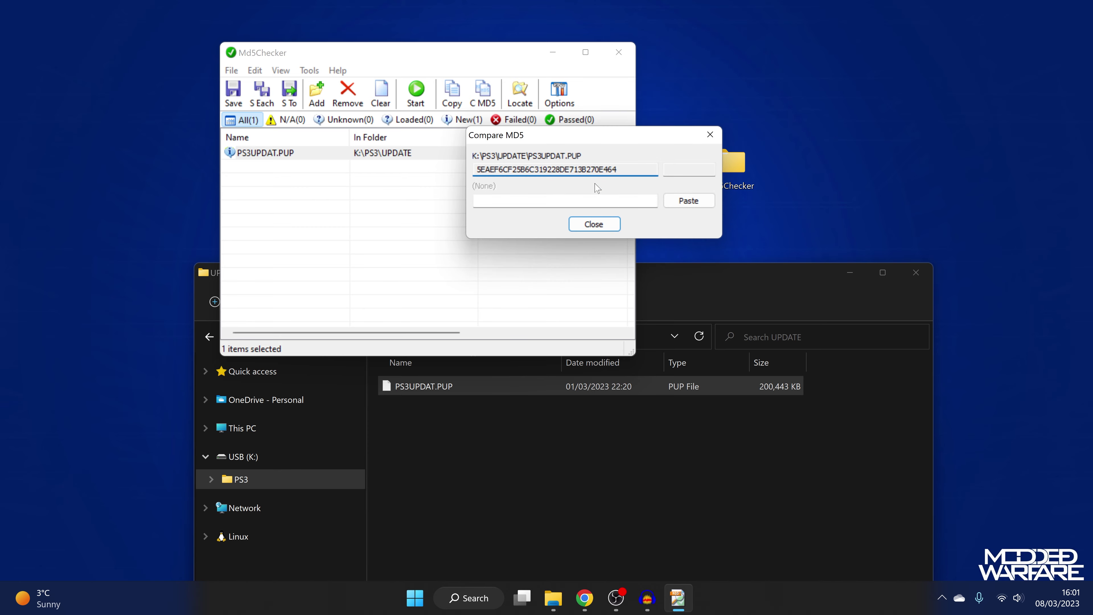
pyautogui.click(565, 200)
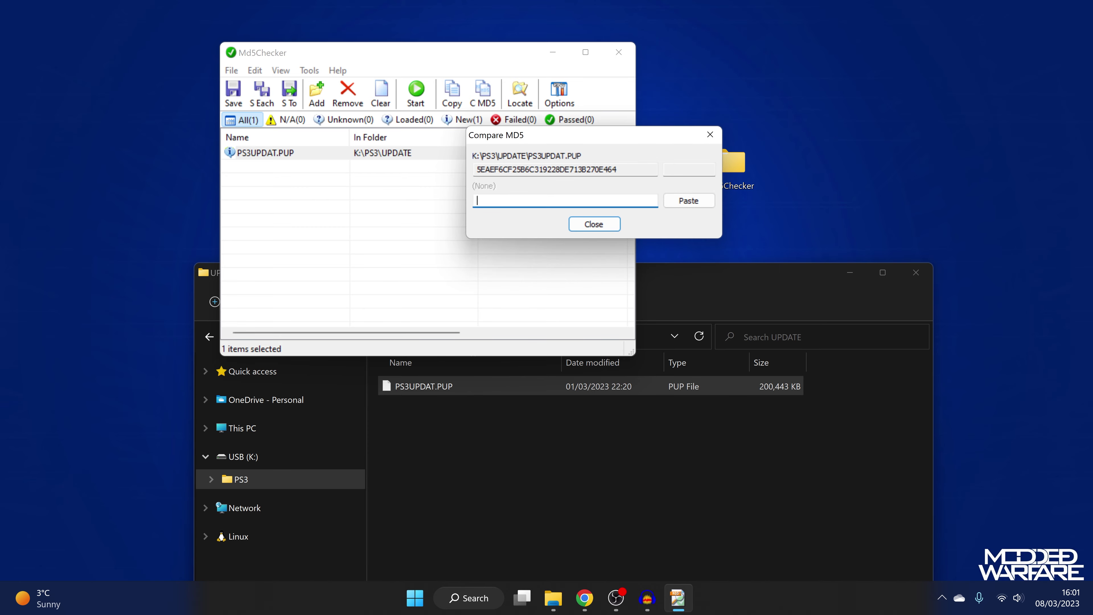
# Copy the MD5 from the psx-place HFW 4.90.1 thread in Chrome, compare it with PS3UPDAT.PUP's checksum in Md5Checker, and close the checker
pyautogui.click(584, 597)
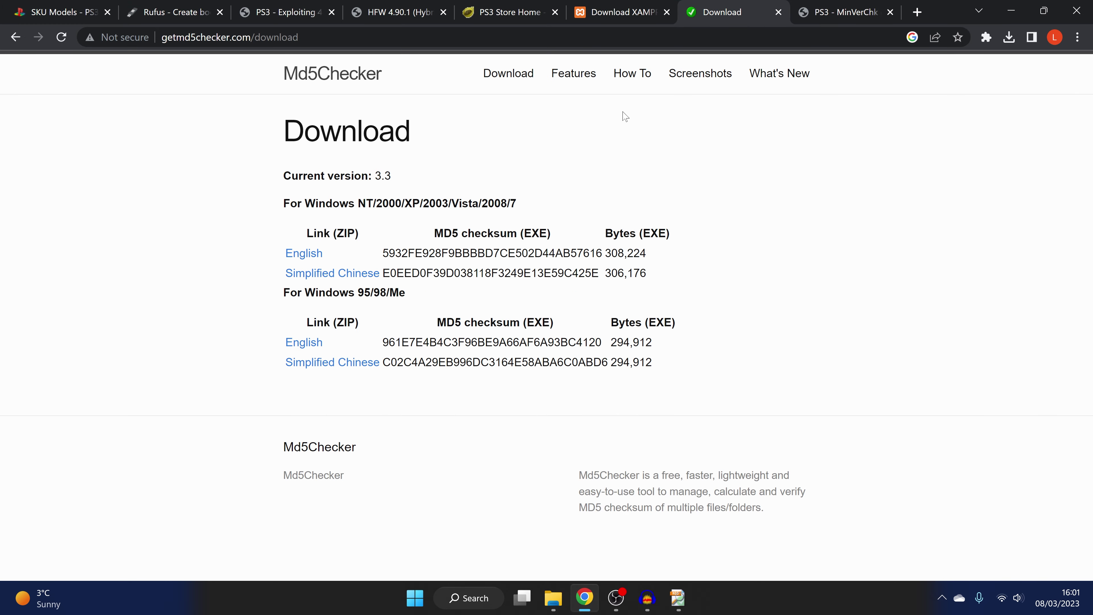
pyautogui.click(412, 15)
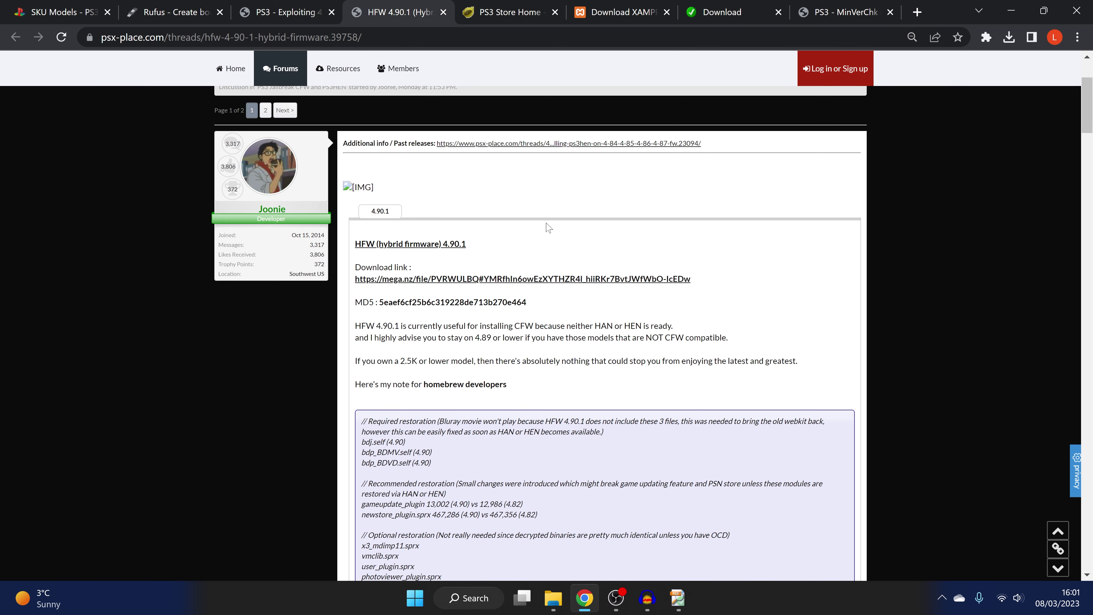
pyautogui.doubleClick(453, 302)
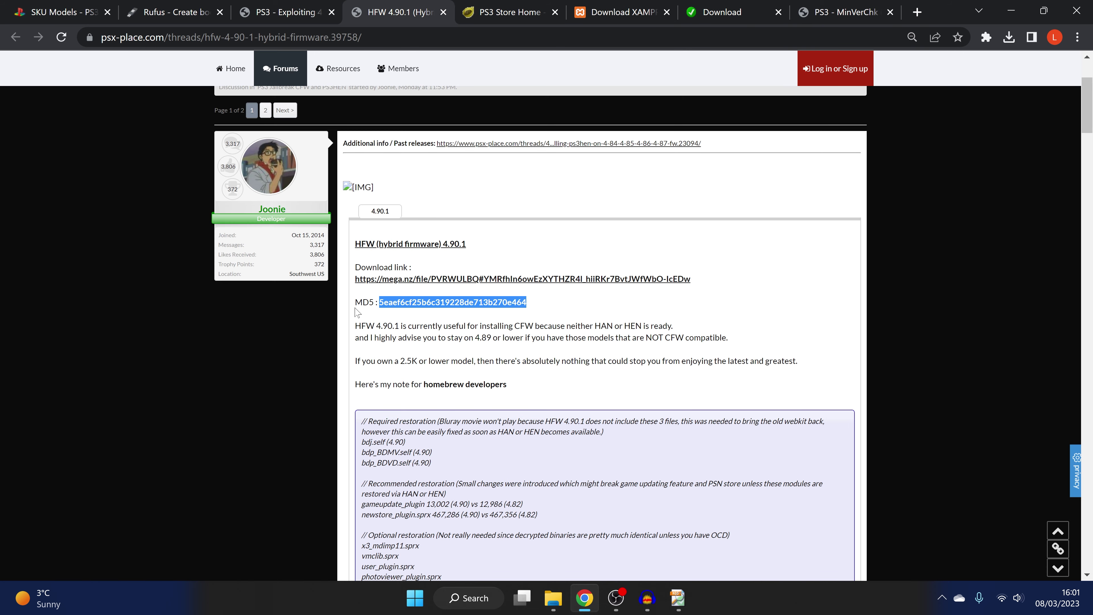
pyautogui.rightClick(402, 308)
pyautogui.click(424, 322)
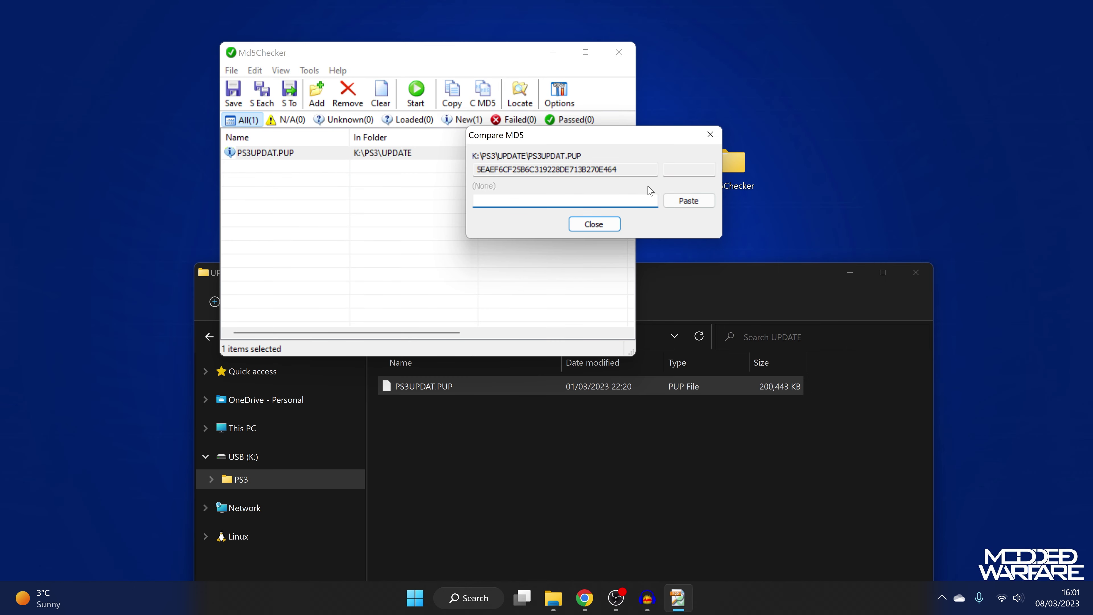
pyautogui.hotkey('ctrl', 'v')
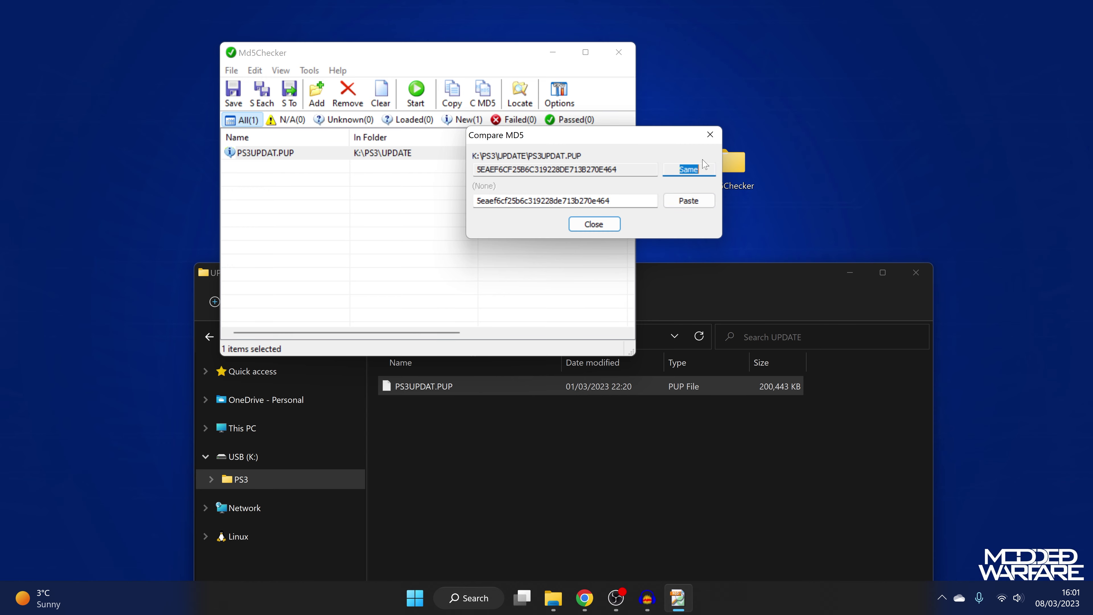
pyautogui.click(610, 224)
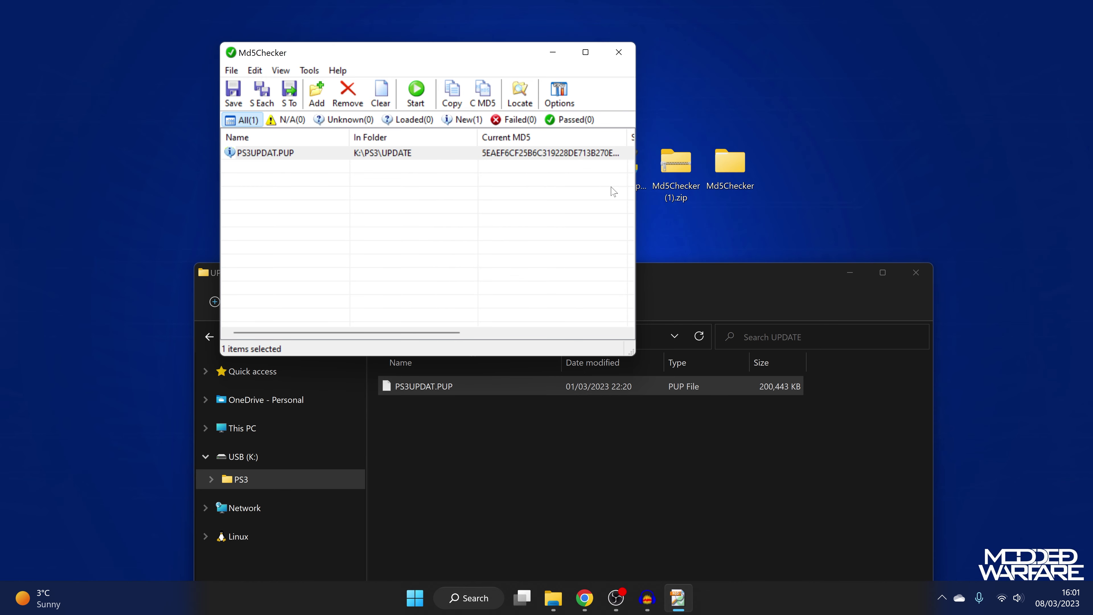
pyautogui.click(618, 52)
# Close the UPDATE folder window and safely eject the USB drive holding the HFW 4.90.1 update
pyautogui.moveTo(666, 273); pyautogui.dragTo(687, 234)
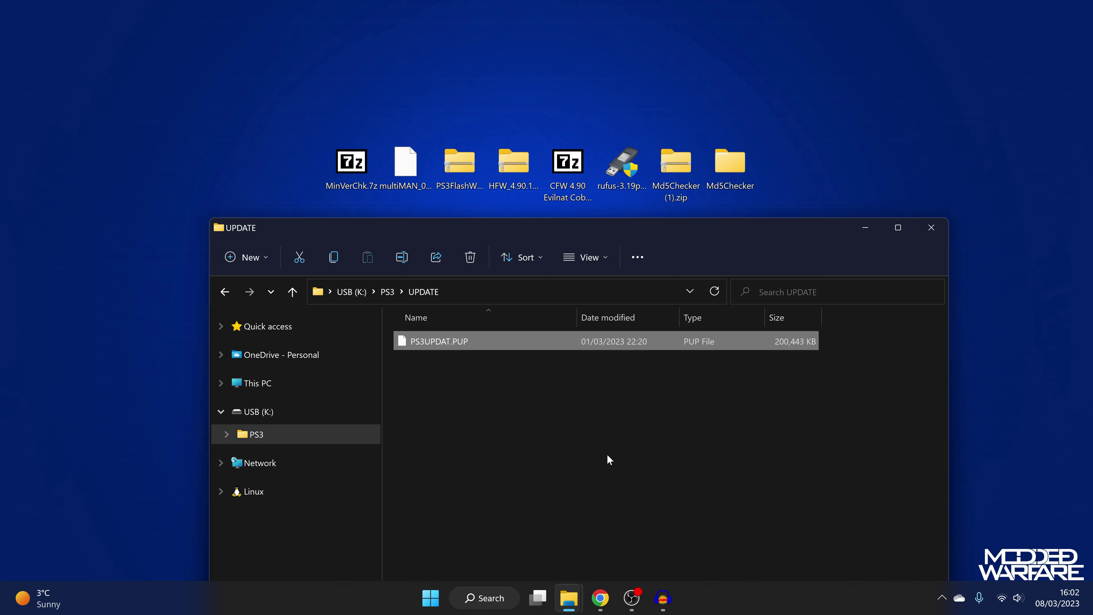
pyautogui.click(617, 432)
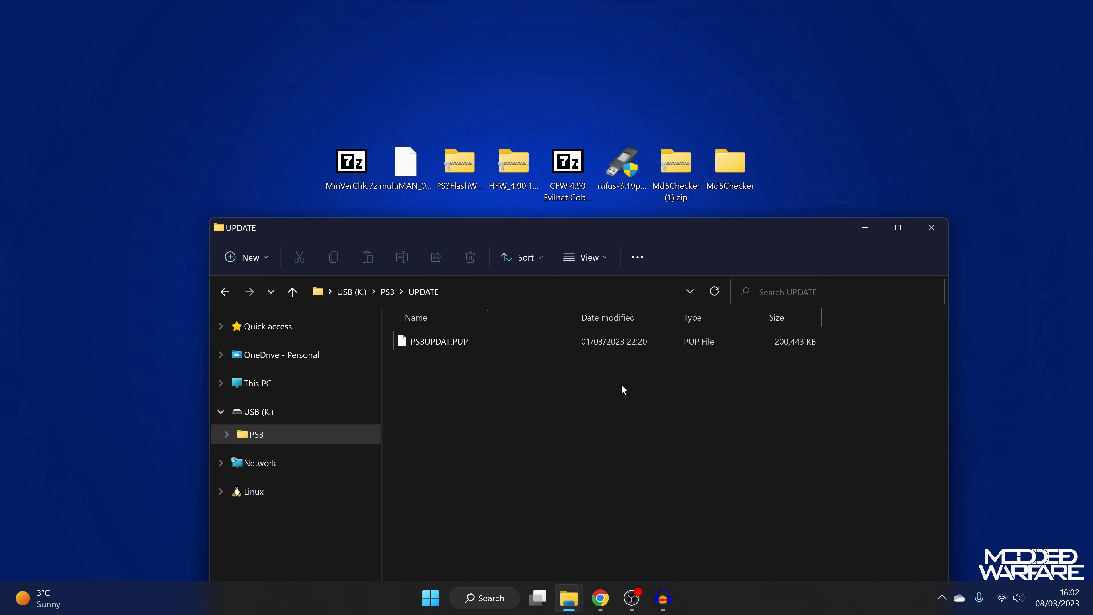
pyautogui.click(931, 227)
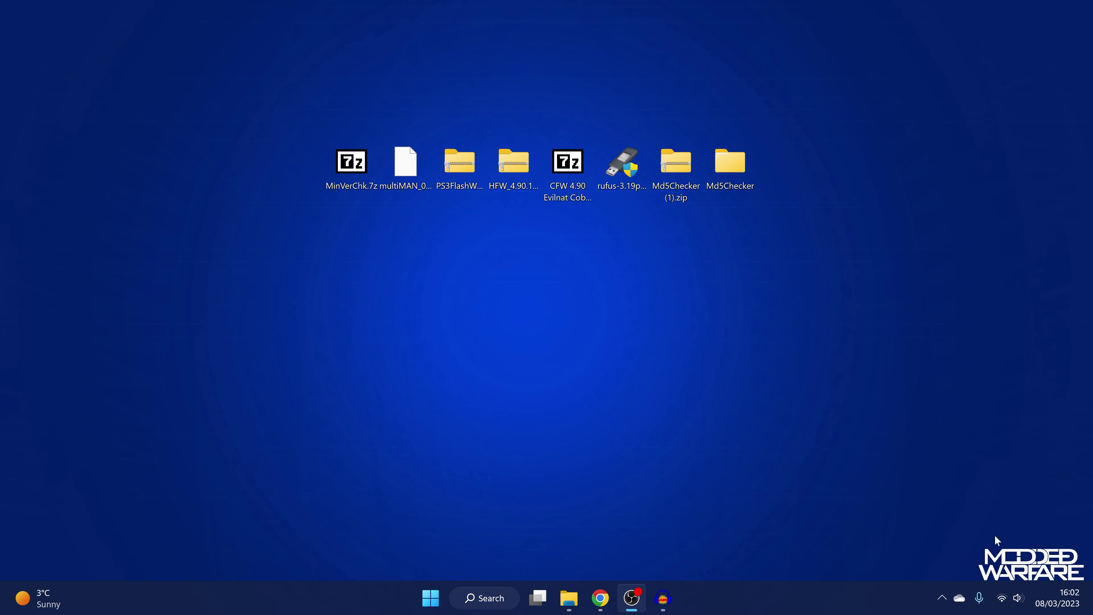
pyautogui.click(941, 601)
pyautogui.click(899, 472)
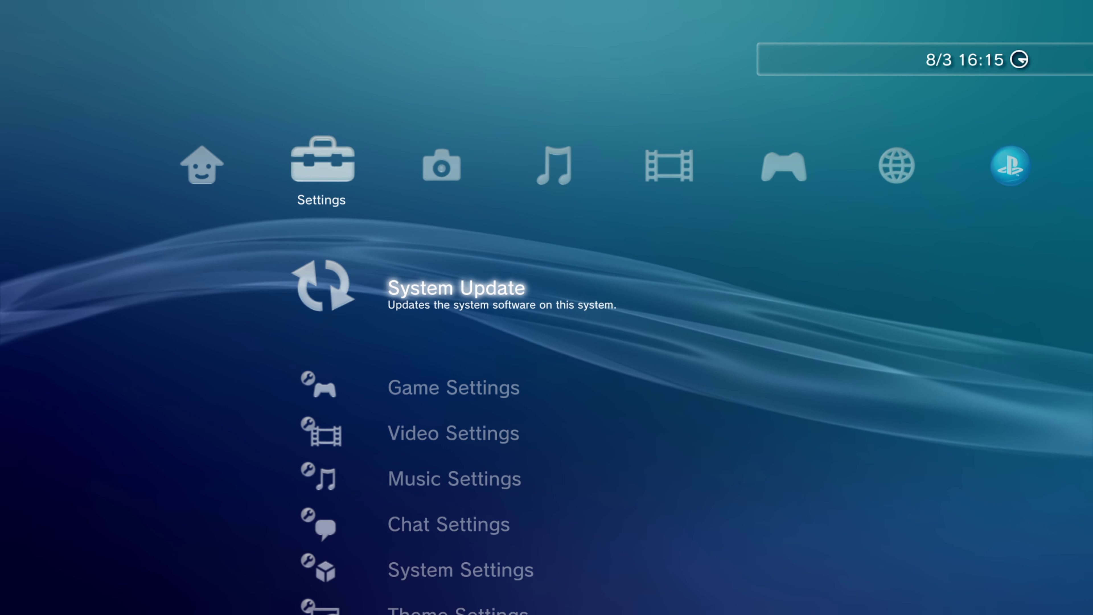
# Install the 4.90.1 HFW update from the USB device using System Update via Storage Media
pyautogui.press('Return')
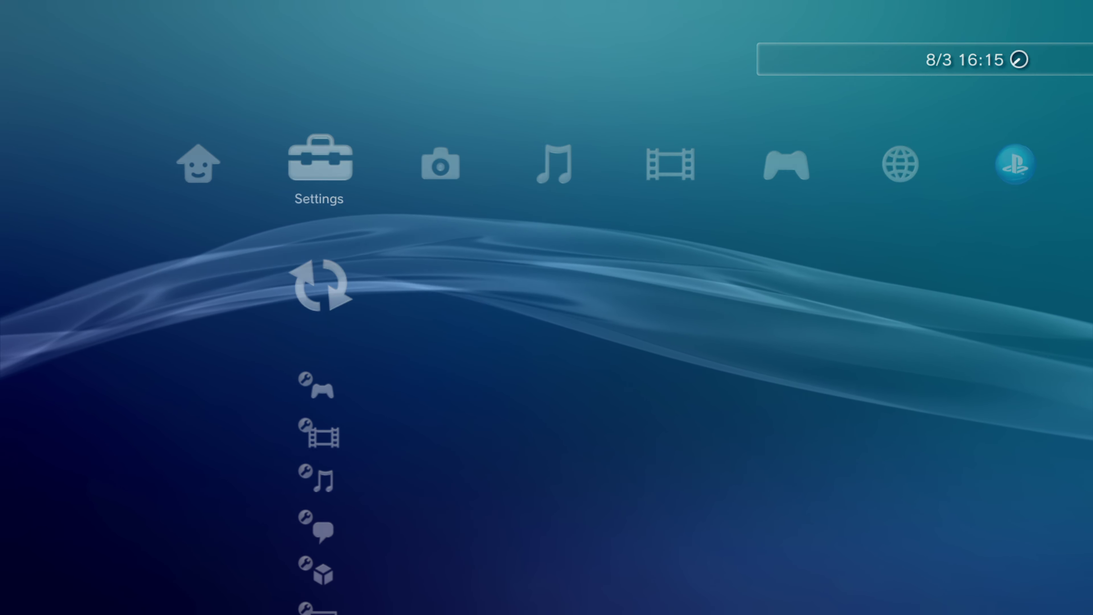
pyautogui.press('Down')
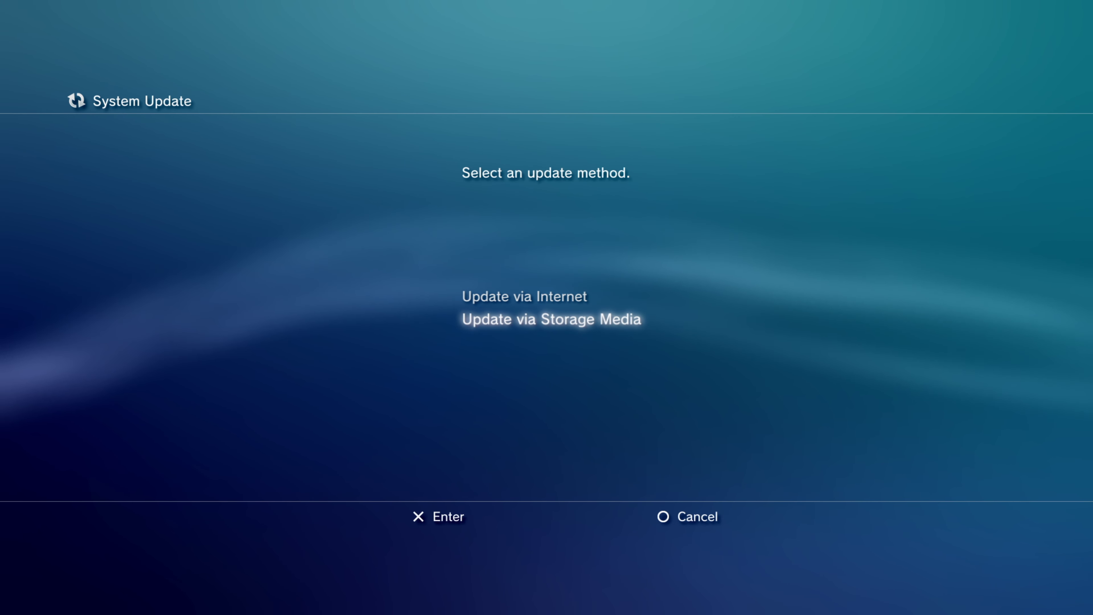
pyautogui.press('Return')
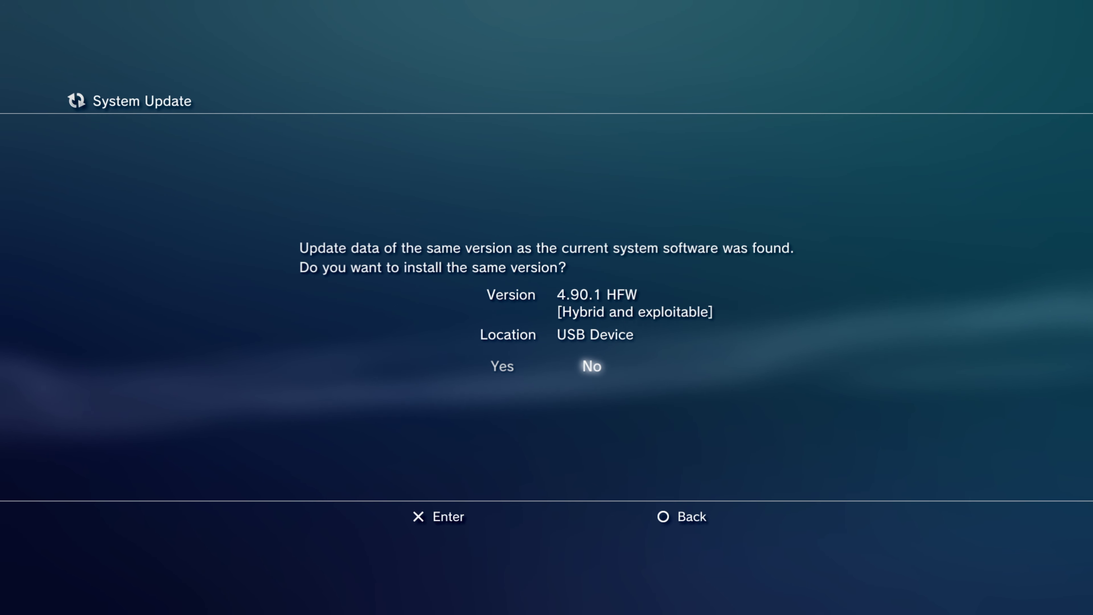
pyautogui.press('Left')
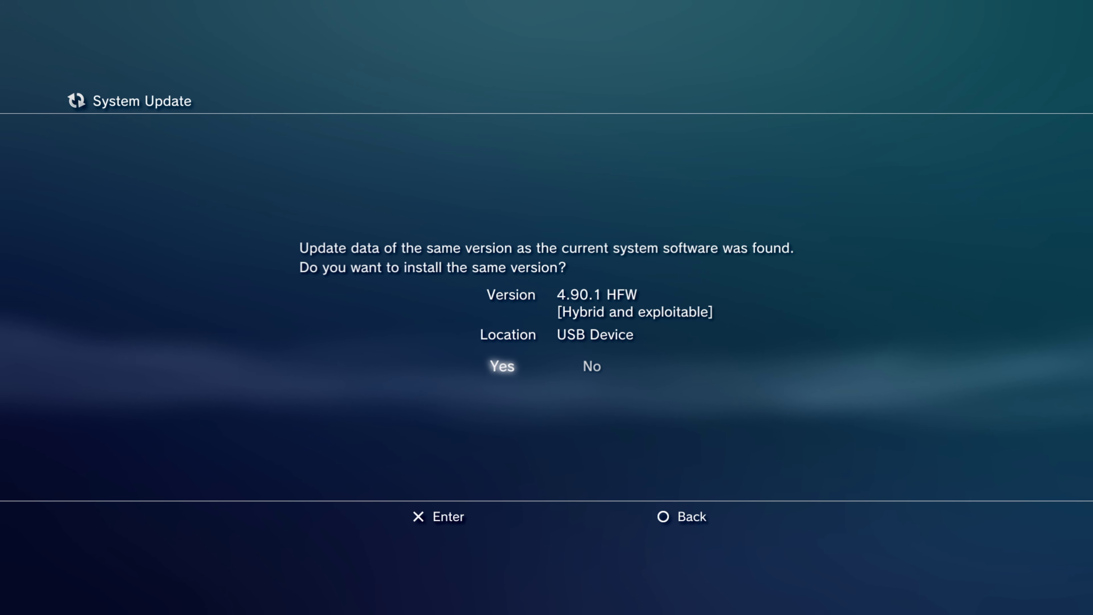
pyautogui.press('Return')
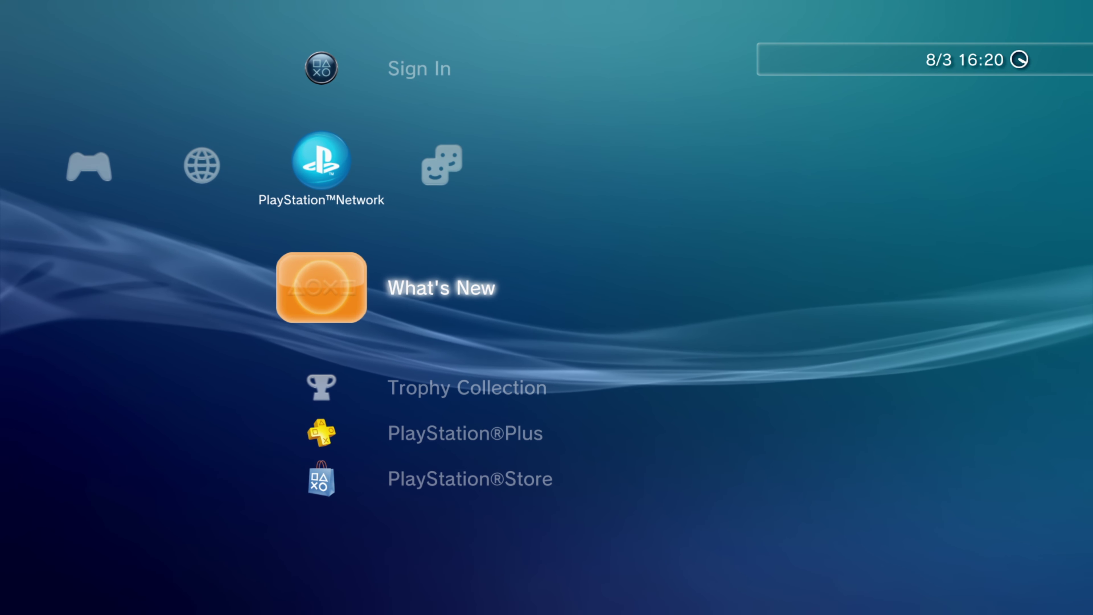
# Go to the Users category on the PS3 home menu and turn off the system
pyautogui.press('Left')
pyautogui.press('Left')
pyautogui.press('Left')
pyautogui.press('Left')
pyautogui.press('Left')
pyautogui.press('Left')
pyautogui.press('Left')
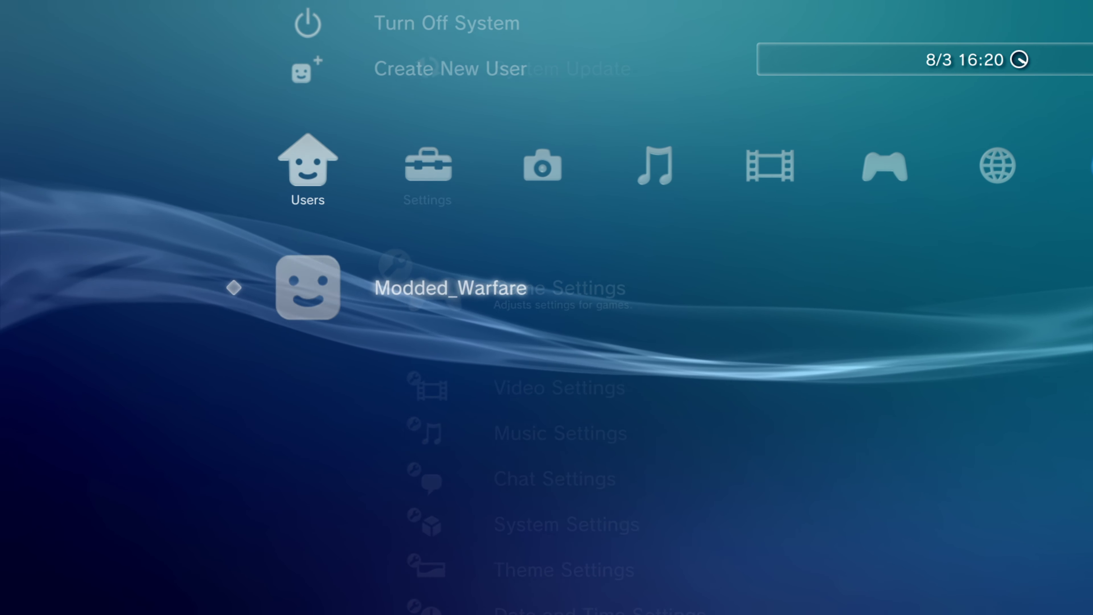
pyautogui.press('Up')
pyautogui.press('Up')
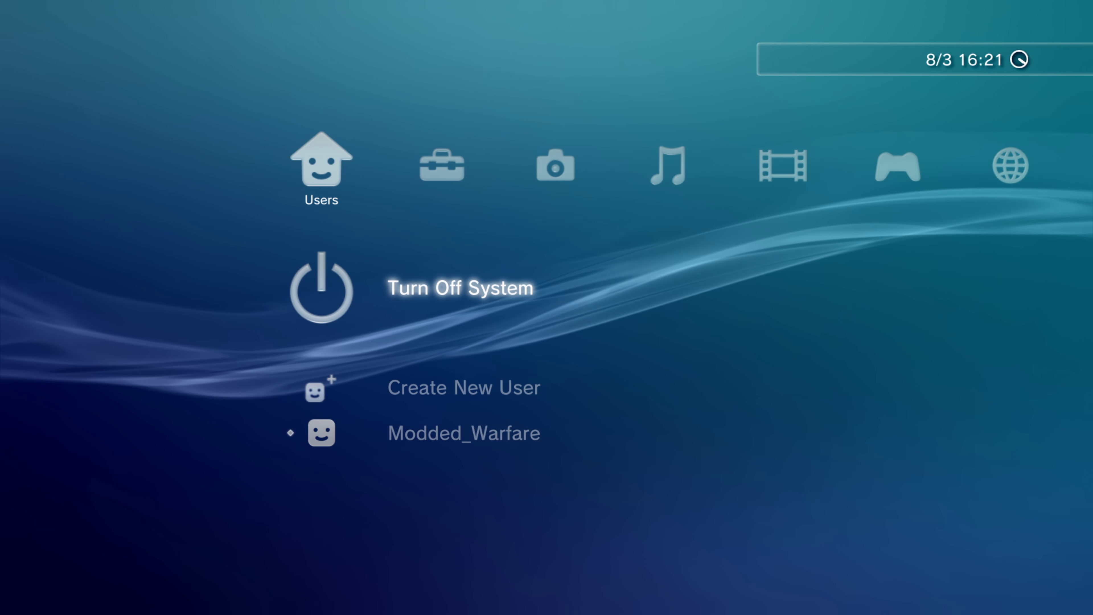
pyautogui.press('Return')
pyautogui.press('Return')
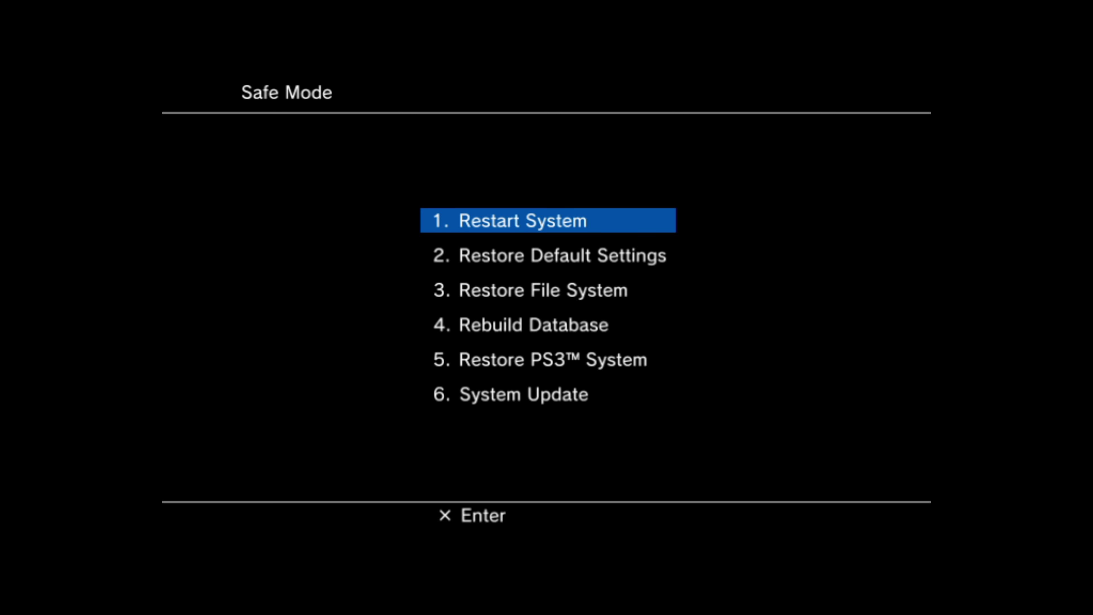
# Choose System Update in the PS3's Safe Mode and have it check the connected storage media for update data
pyautogui.press('Down')
pyautogui.press('Down')
pyautogui.press('Down')
pyautogui.press('Down')
pyautogui.press('Down')
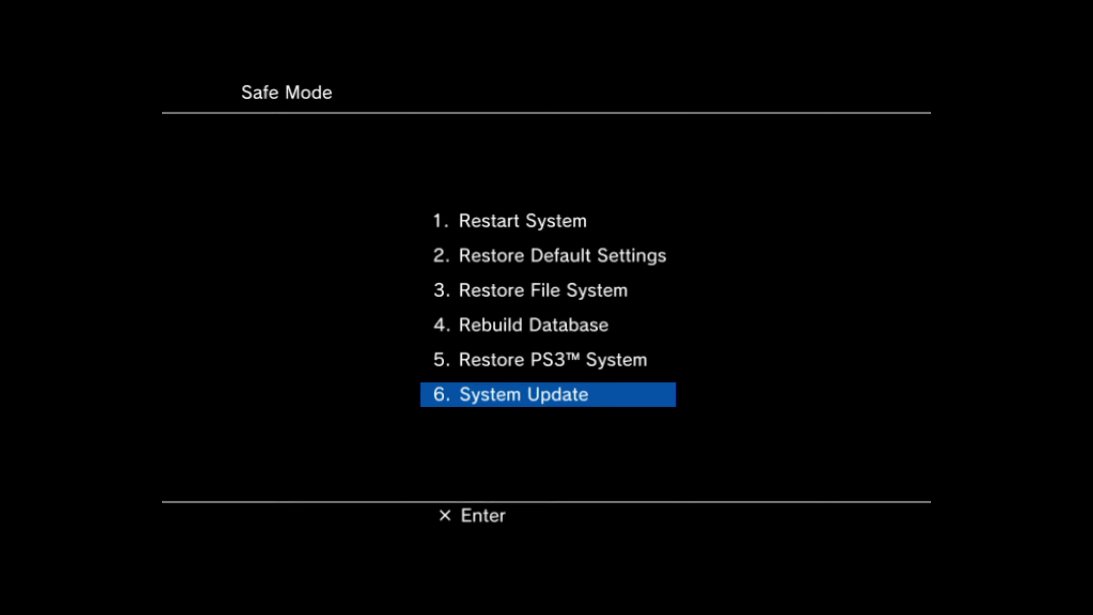
pyautogui.press('Up')
pyautogui.press('Down')
pyautogui.press('Return')
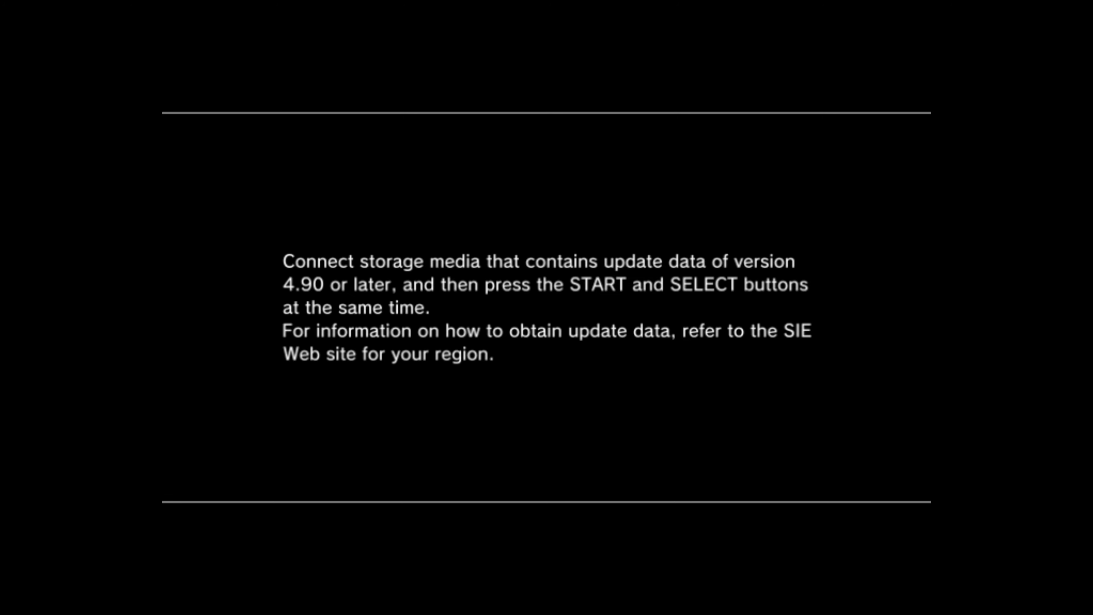
pyautogui.hotkey('space', 'Return')
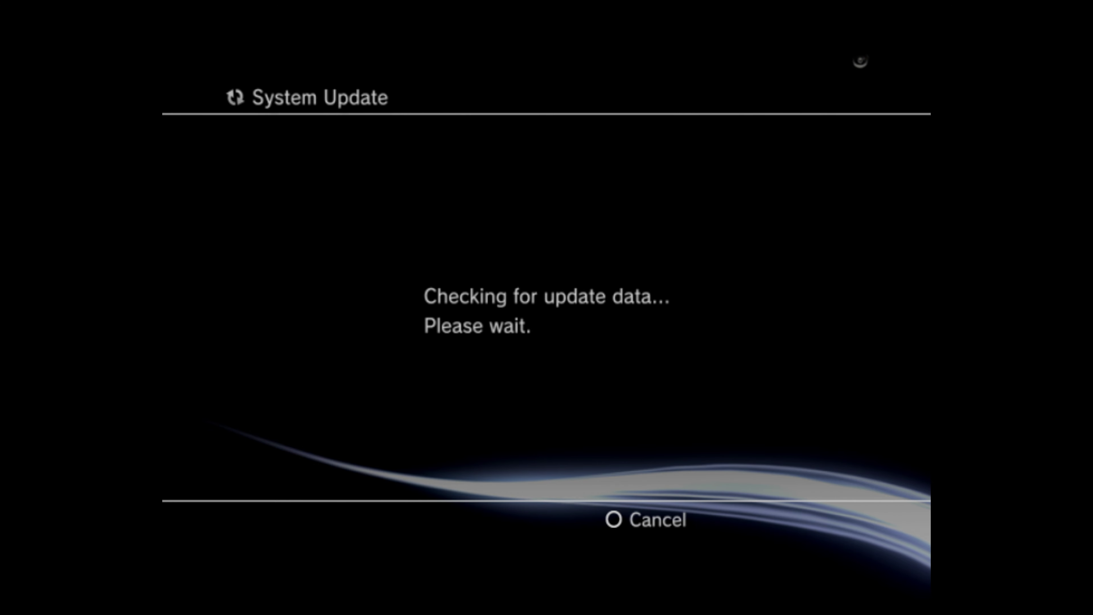
# Accept the System Update terms and start the Safe Mode update
pyautogui.press('Right')
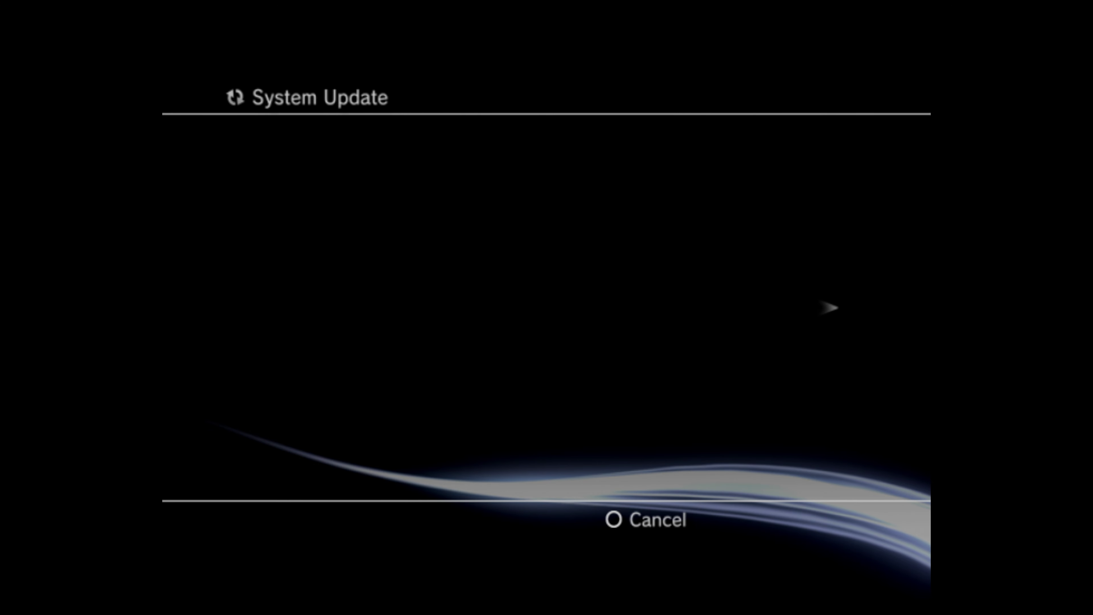
pyautogui.press('Down')
pyautogui.press('Return')
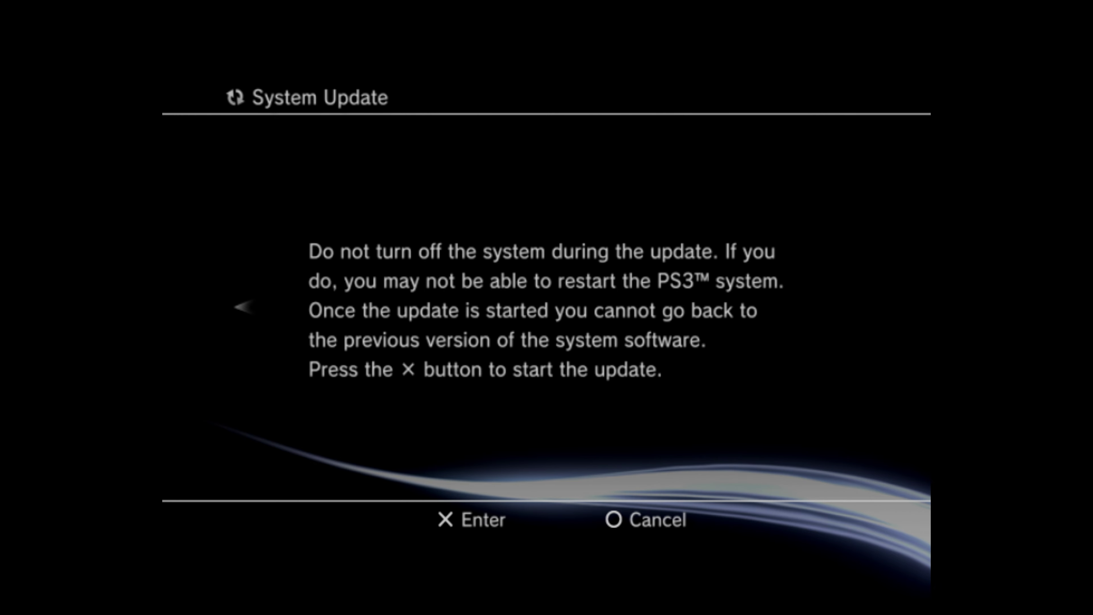
pyautogui.press('Return')
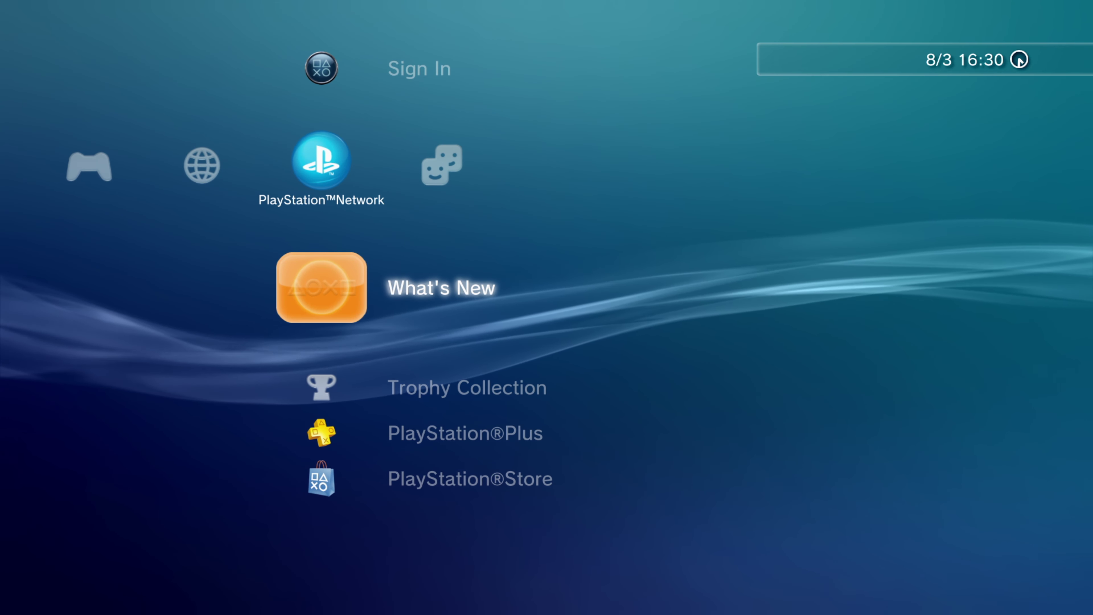
# Move from PlayStation Network back across the PS3 home menu to the Users category
pyautogui.press('Left')
pyautogui.press('Left')
pyautogui.press('Left')
pyautogui.press('Left')
pyautogui.press('Left')
pyautogui.press('Left')
pyautogui.press('Left')
pyautogui.press('Left')
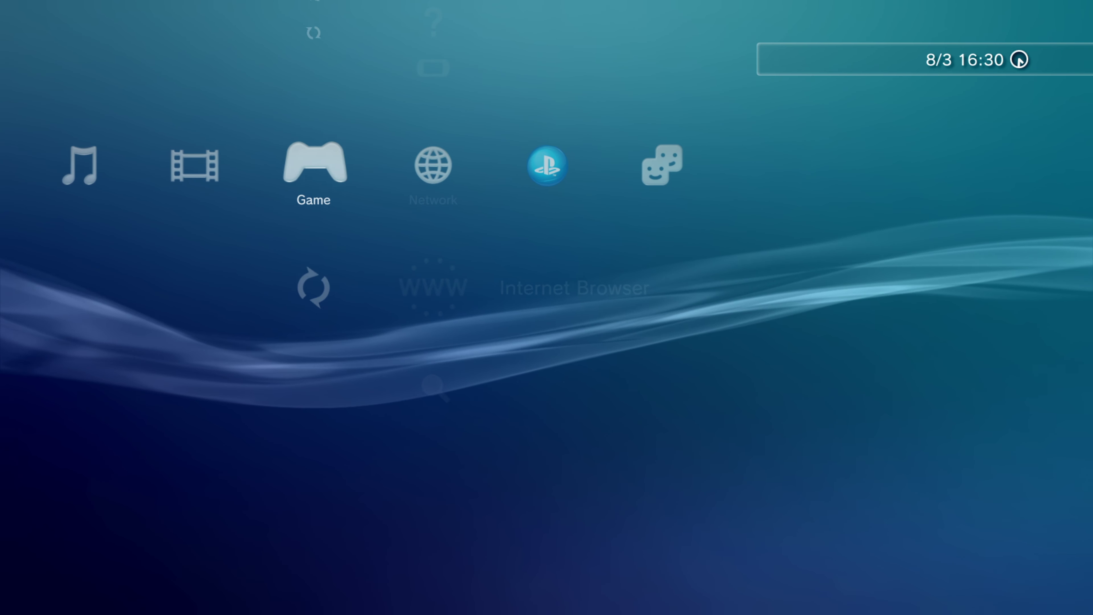
pyautogui.press('Up')
pyautogui.press('Up')
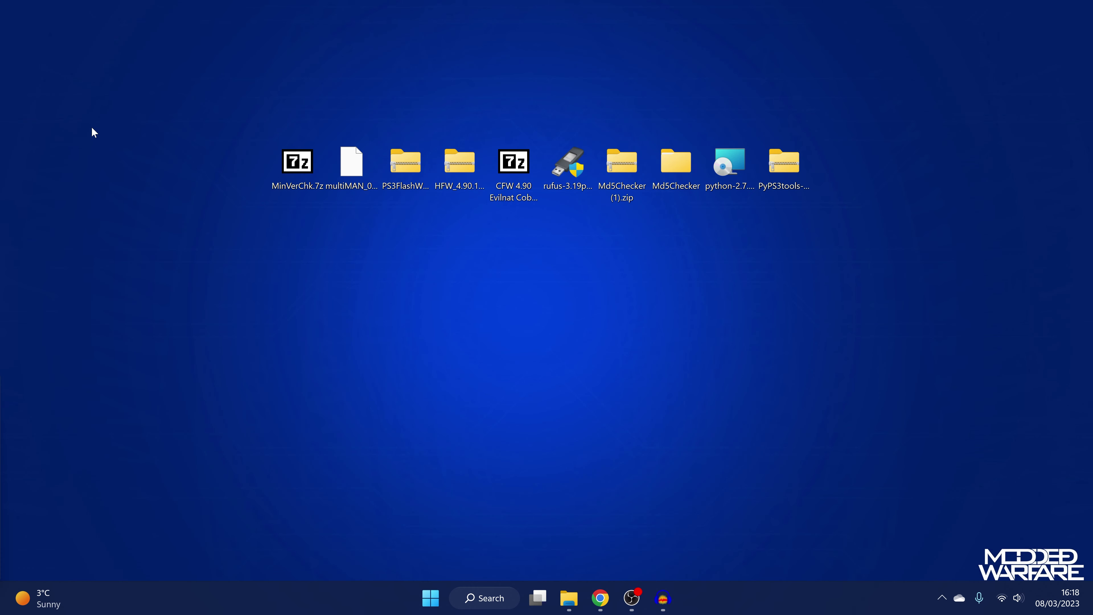
# Delete MinVerChk.7z and the HFW_4.90.1 zip from the Windows desktop
pyautogui.moveTo(204, 50); pyautogui.dragTo(310, 291)
pyautogui.press('Delete')
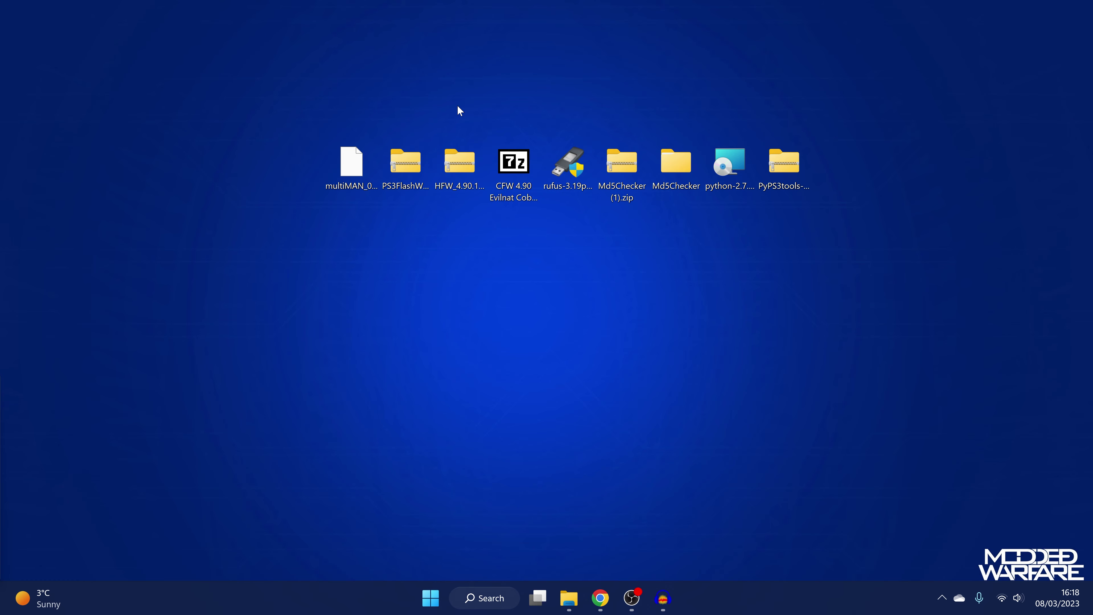
pyautogui.moveTo(458, 110); pyautogui.dragTo(454, 249)
pyautogui.press('Delete')
# Shift all remaining desktop icons one slot over to centre their row, and clear the selection
pyautogui.moveTo(395, 210); pyautogui.dragTo(456, 196)
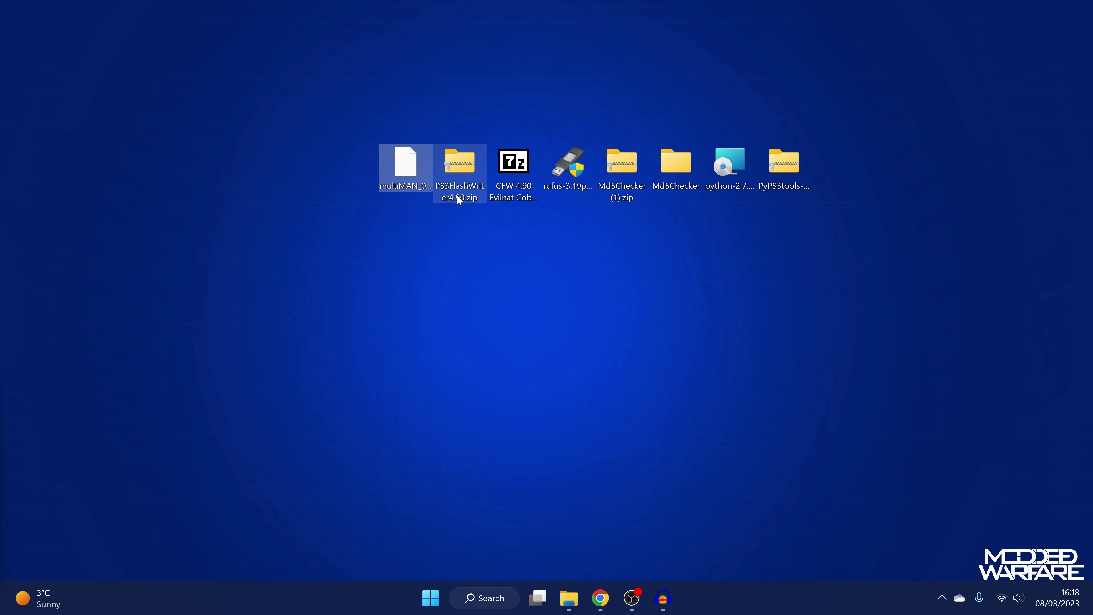
pyautogui.click(685, 237)
pyautogui.hotkey('ctrl', 'a')
pyautogui.moveTo(677, 180); pyautogui.dragTo(623, 181)
pyautogui.click(359, 297)
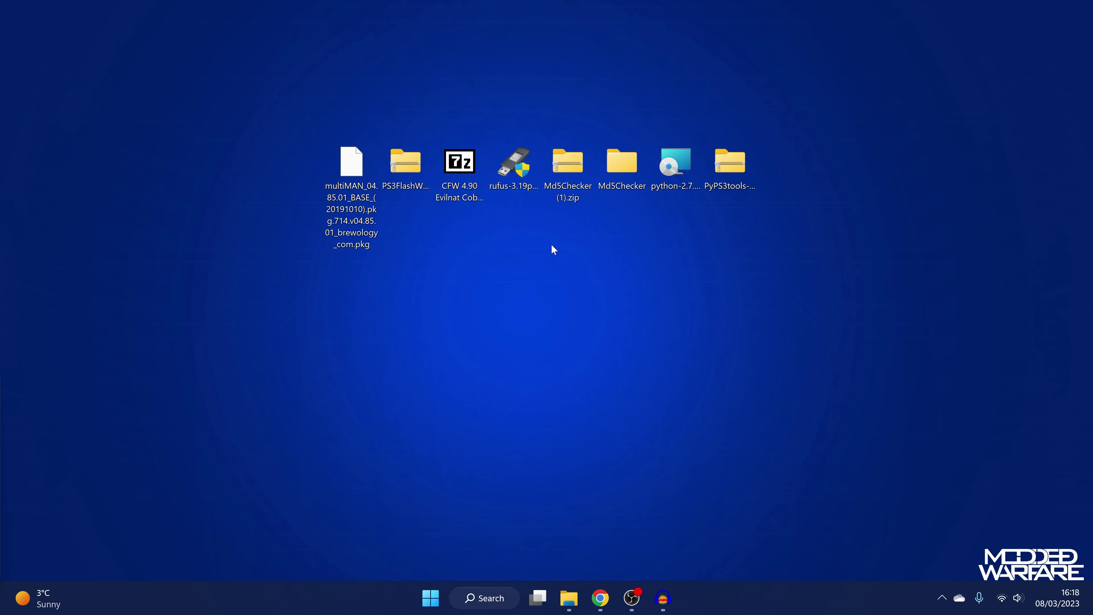
pyautogui.click(472, 171)
pyautogui.click(590, 286)
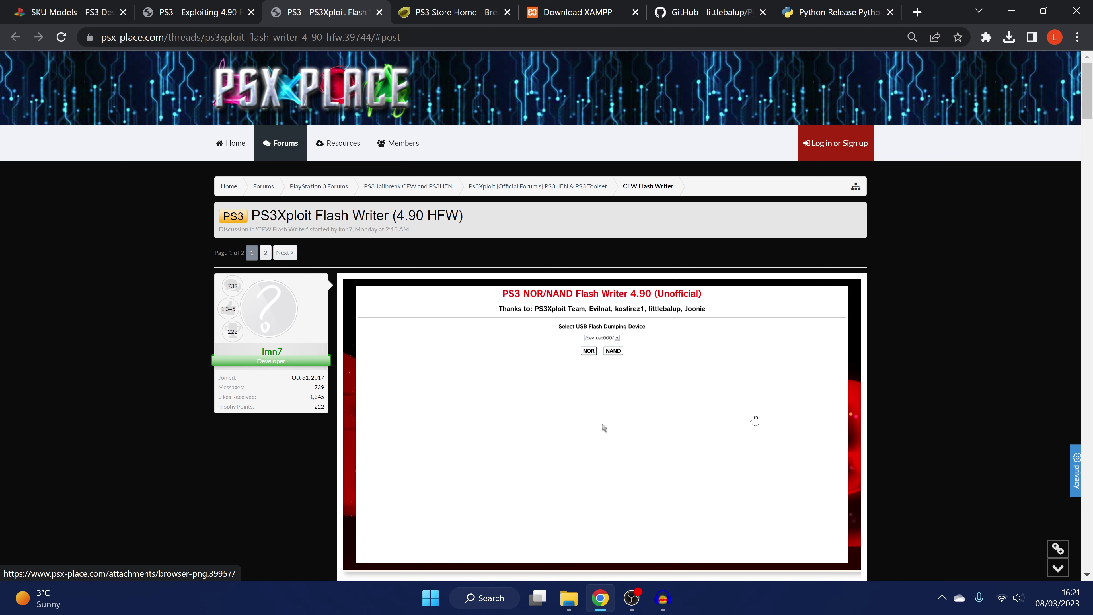
# Examine the features and links in Chrome's PS3Xploit Flash Writer thread and the XAMPP for Windows downloads on Apache Friends
pyautogui.scroll(-8, 754, 419)
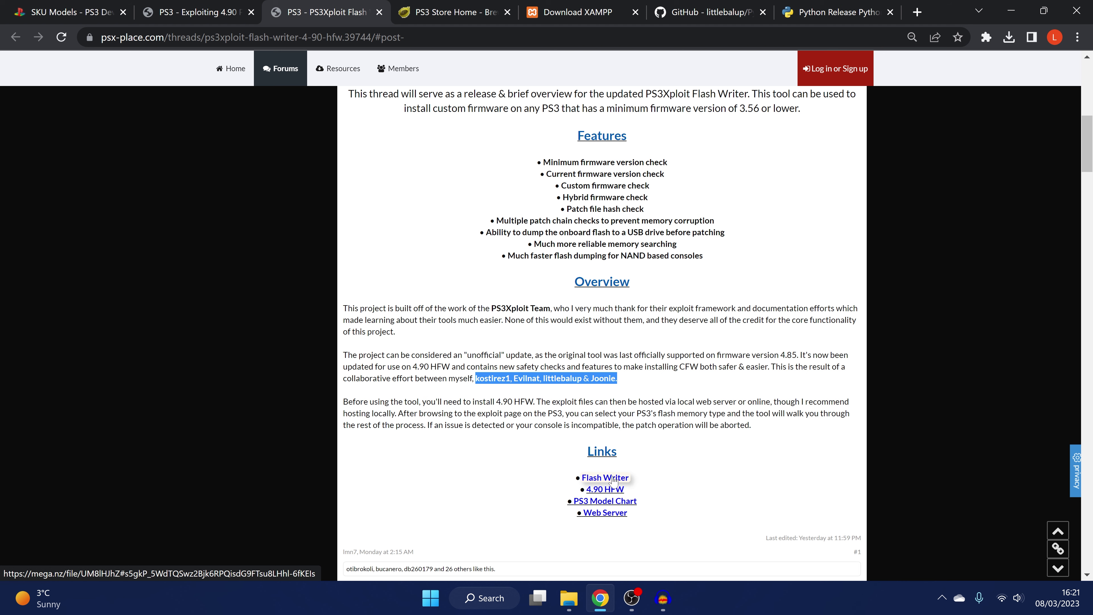
pyautogui.scroll(6, 604, 286)
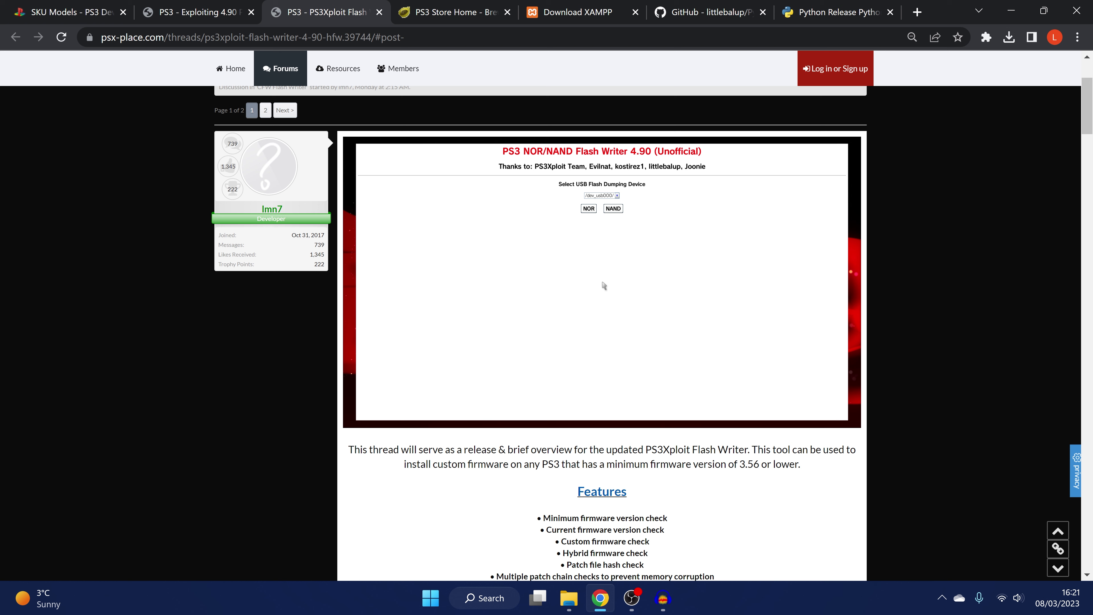
pyautogui.scroll(-6, 604, 285)
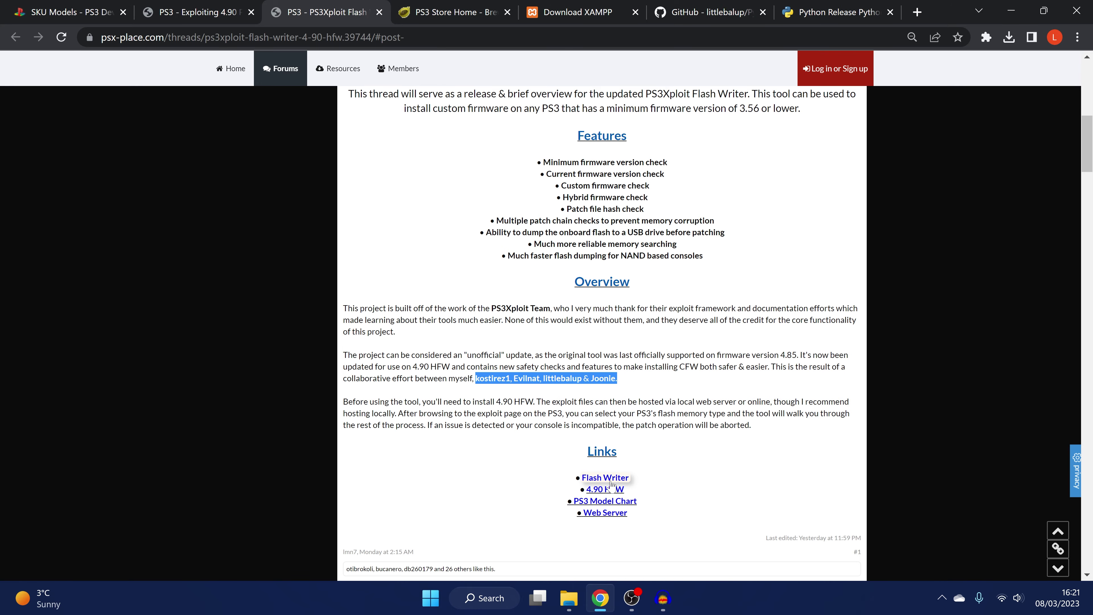
pyautogui.scroll(7, 653, 473)
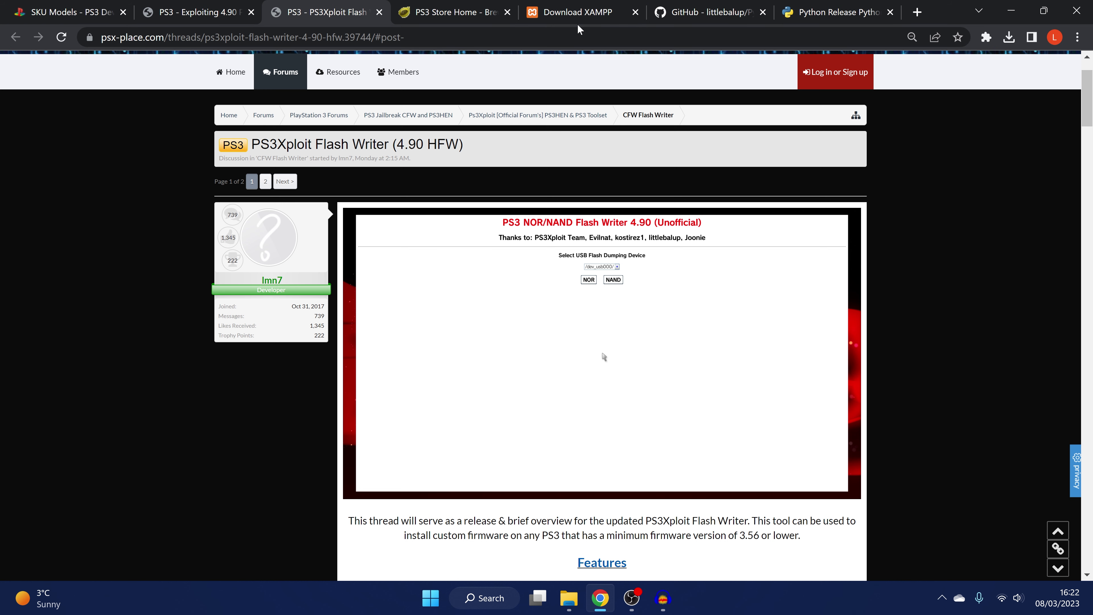
pyautogui.click(577, 12)
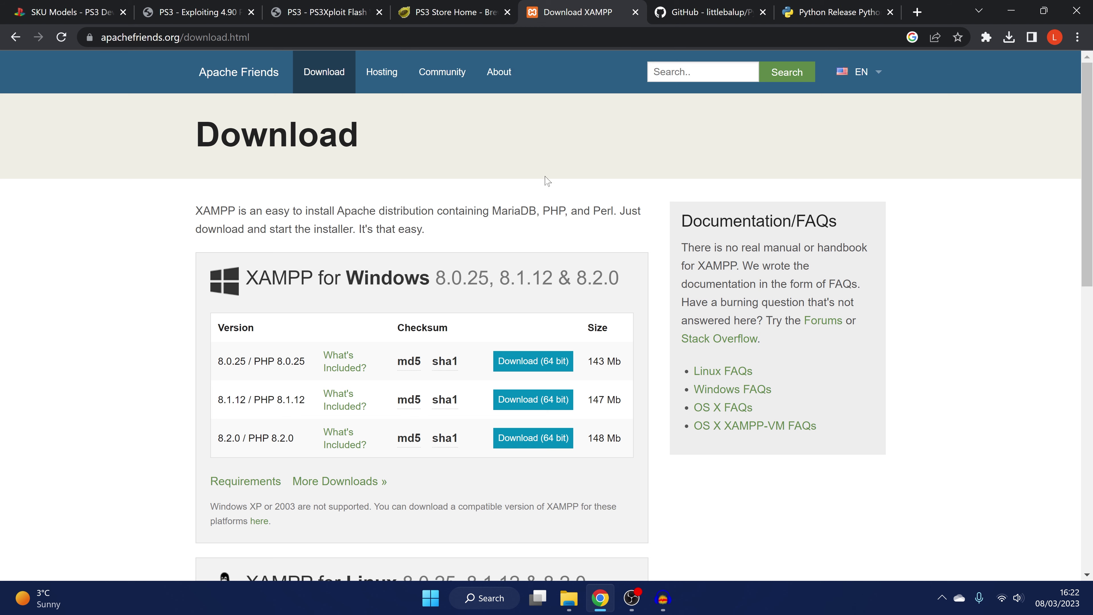
pyautogui.scroll(-2, 514, 247)
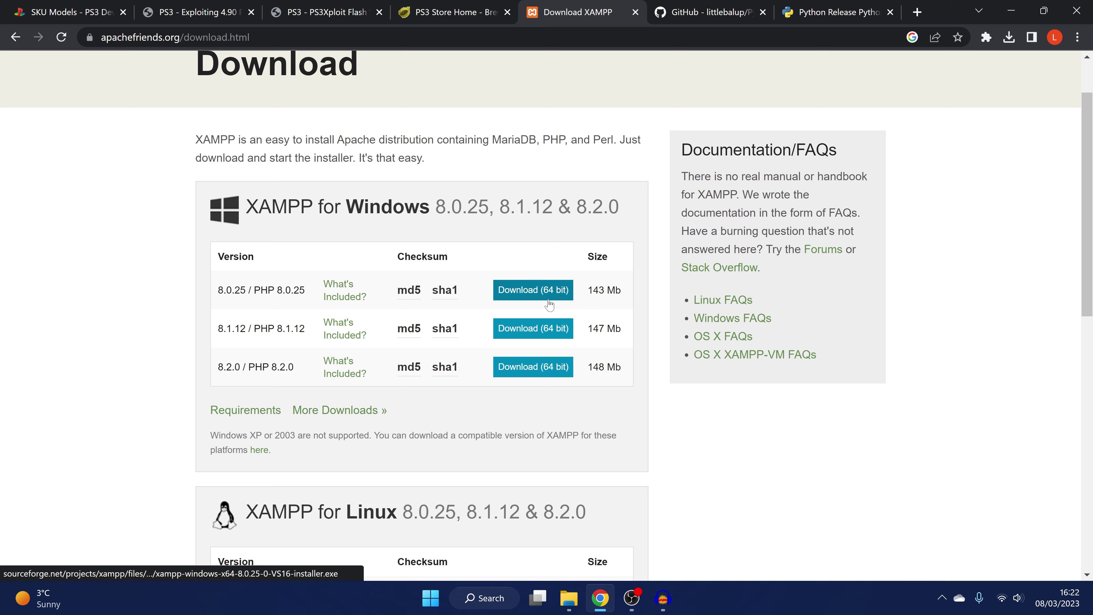
# Minimize Chrome, launch the XAMPP Control Panel, and start its Apache module
pyautogui.click(1008, 14)
pyautogui.press('super')
pyautogui.write('xamp')
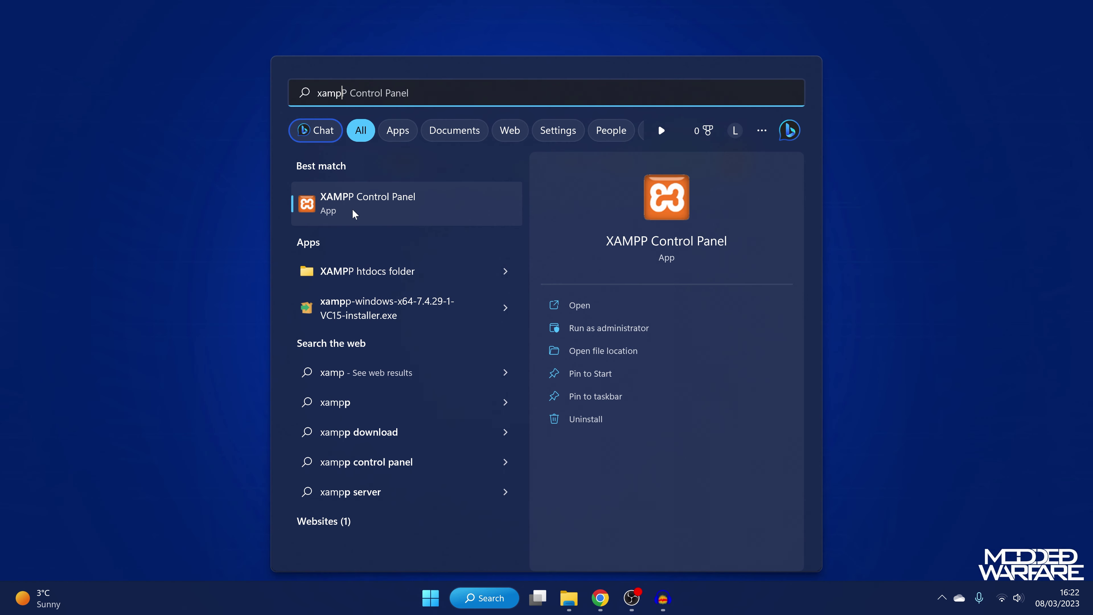
pyautogui.click(377, 198)
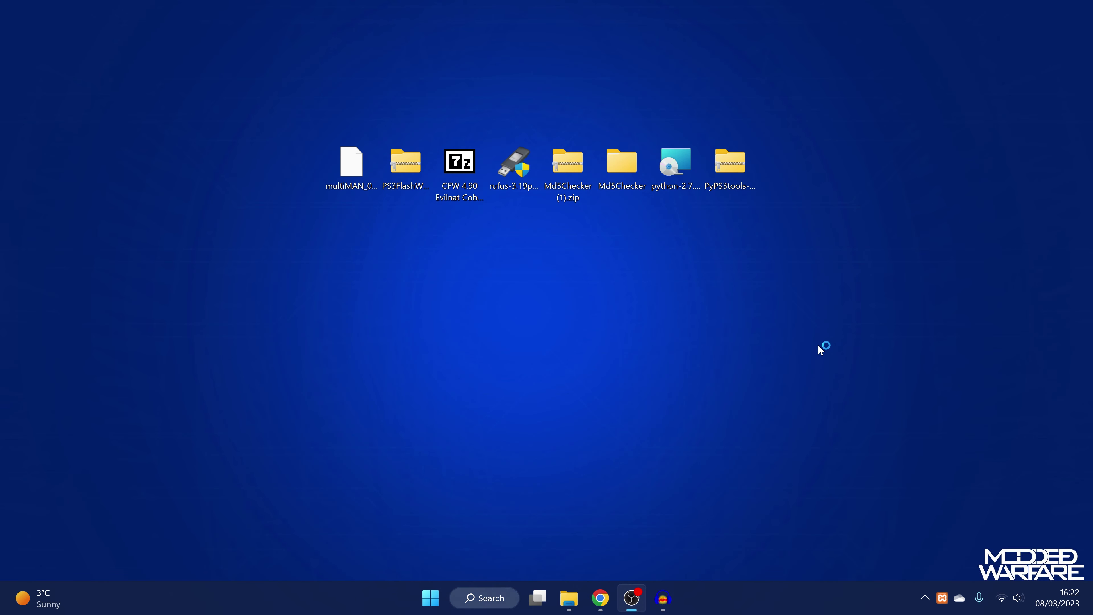
pyautogui.moveTo(427, 80); pyautogui.dragTo(545, 191)
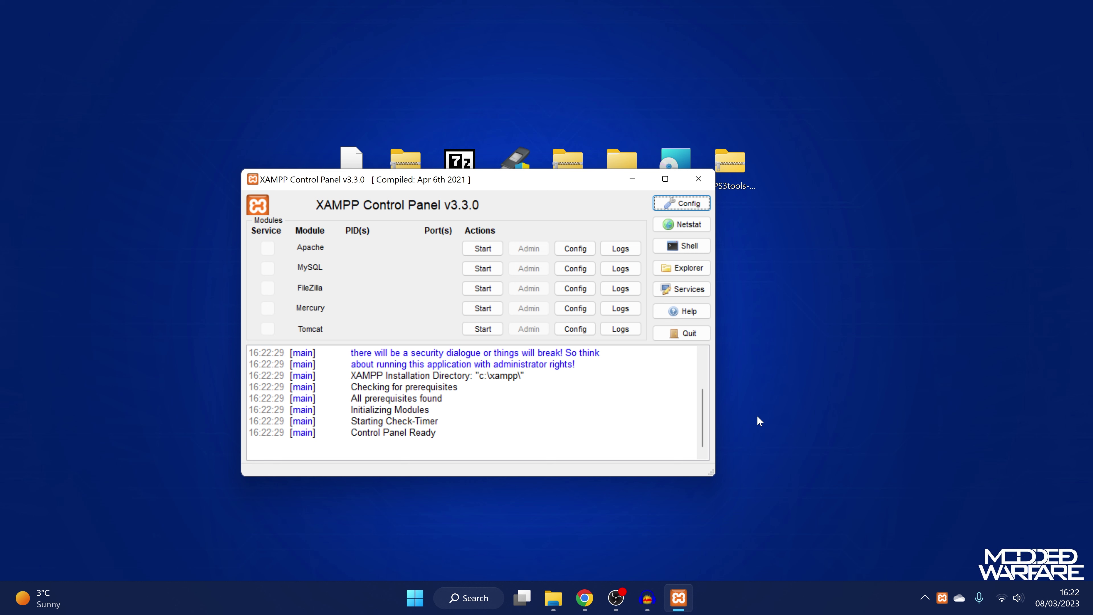
pyautogui.click(480, 252)
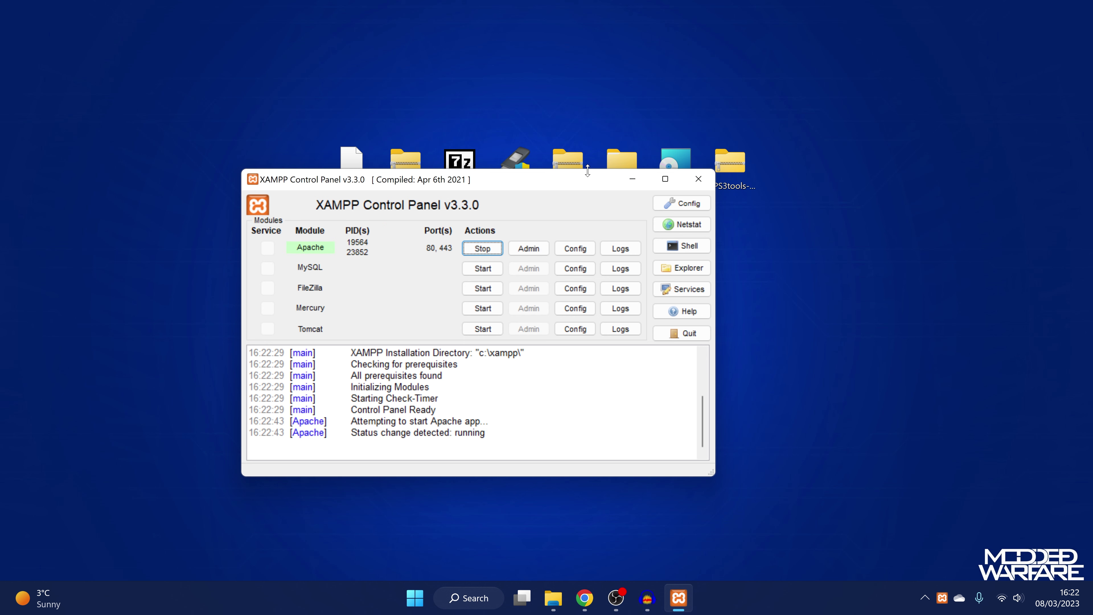
pyautogui.moveTo(583, 183); pyautogui.dragTo(579, 189)
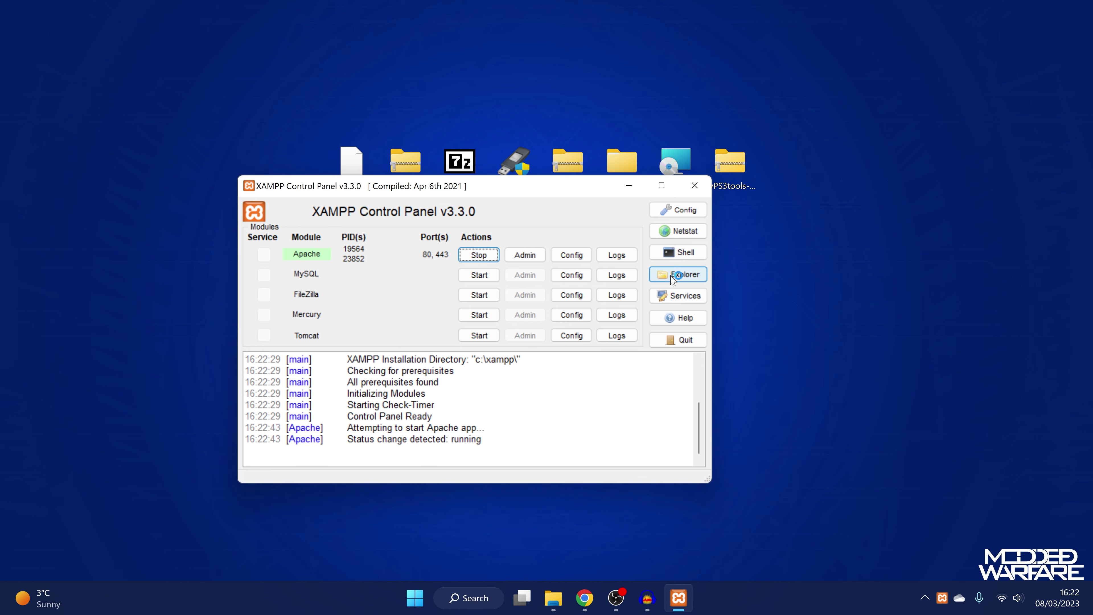
# Open the XAMPP installation folder from the control panel and enter its htdocs folder
pyautogui.click(684, 276)
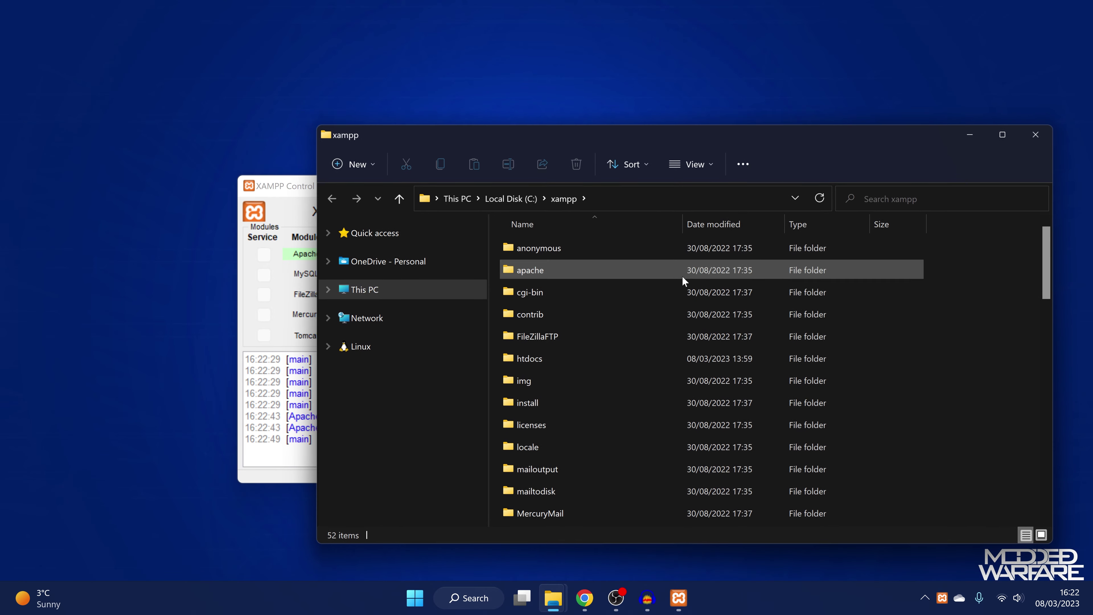
pyautogui.moveTo(690, 144); pyautogui.dragTo(616, 102)
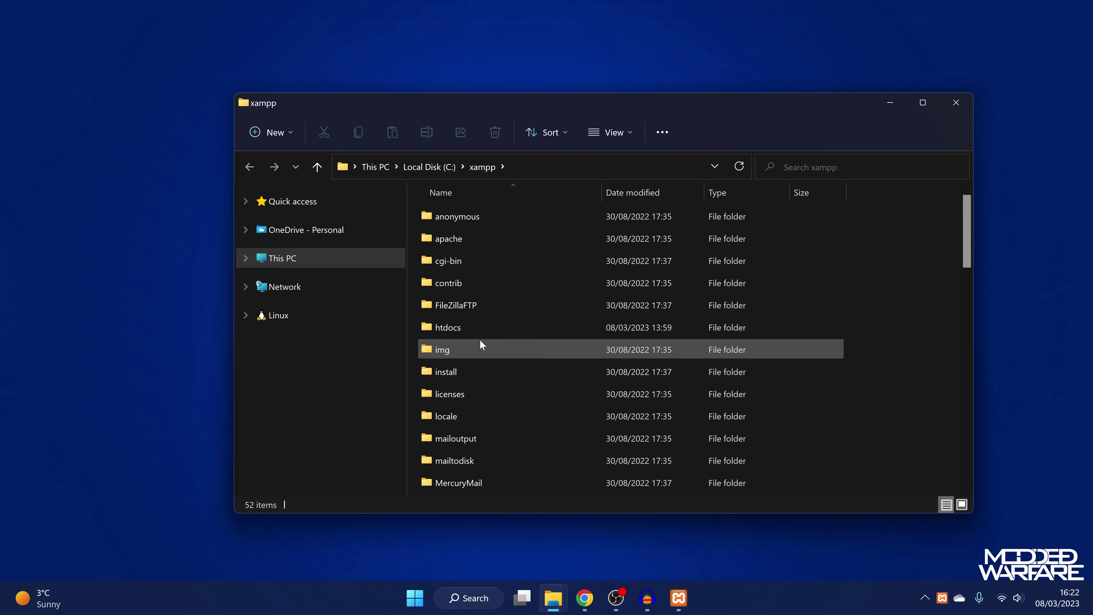
pyautogui.click(473, 327)
pyautogui.moveTo(453, 331)
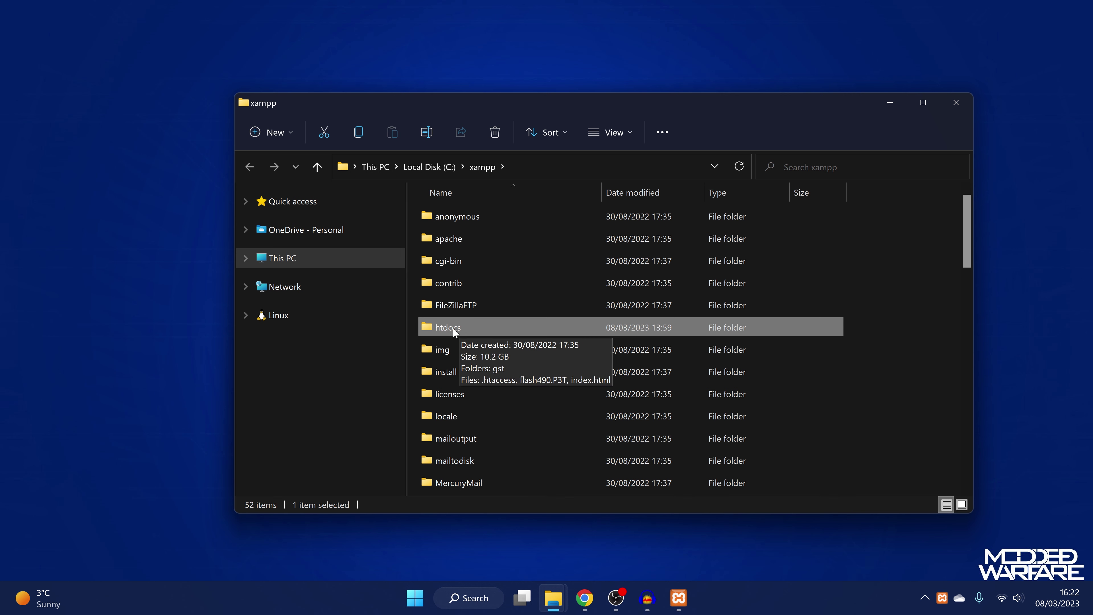
pyautogui.doubleClick(475, 329)
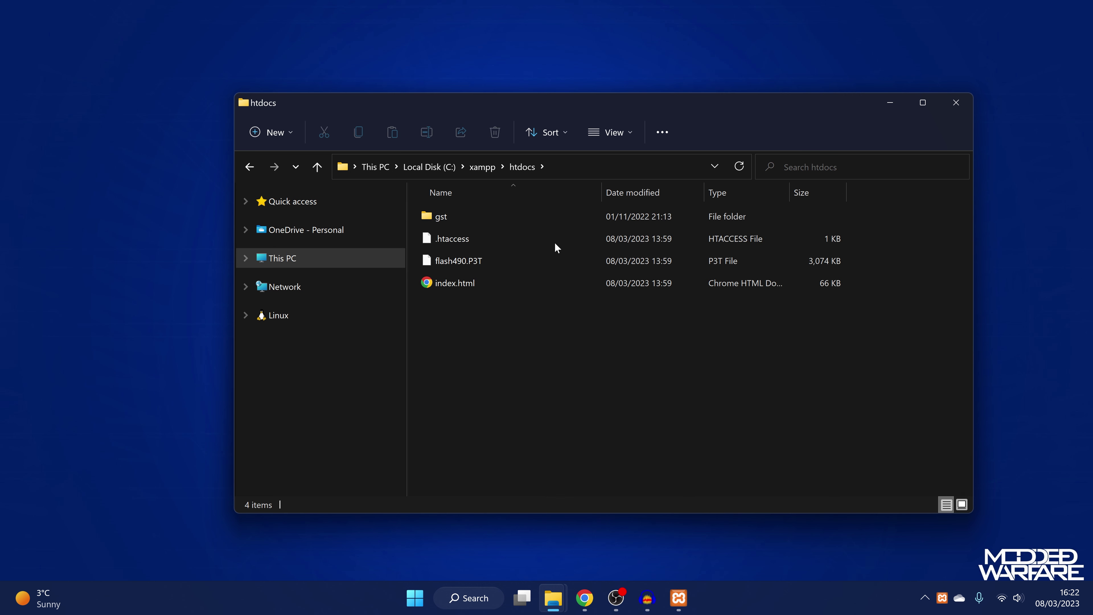
# Delete everything in the XAMPP htdocs folder
pyautogui.moveTo(626, 102); pyautogui.dragTo(624, 126)
pyautogui.hotkey('ctrl', 'a')
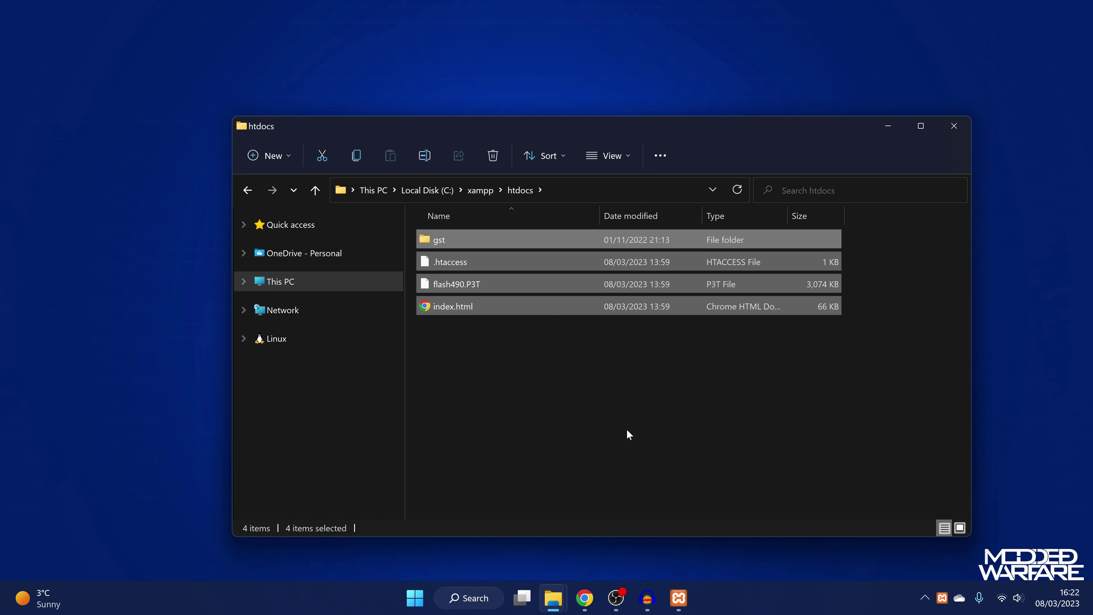
pyautogui.press('Delete')
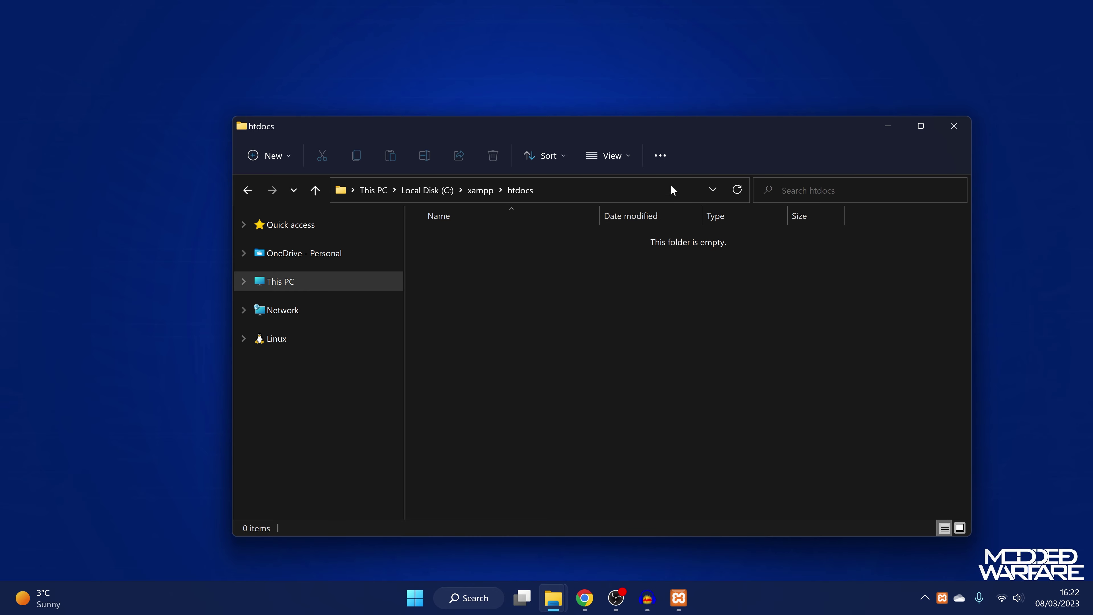
# Copy .htaccess, flash490.P3T and index.html from the desktop's PS3FlashWriter4.90.zip into htdocs, and close both folder windows
pyautogui.moveTo(676, 126); pyautogui.dragTo(642, 245)
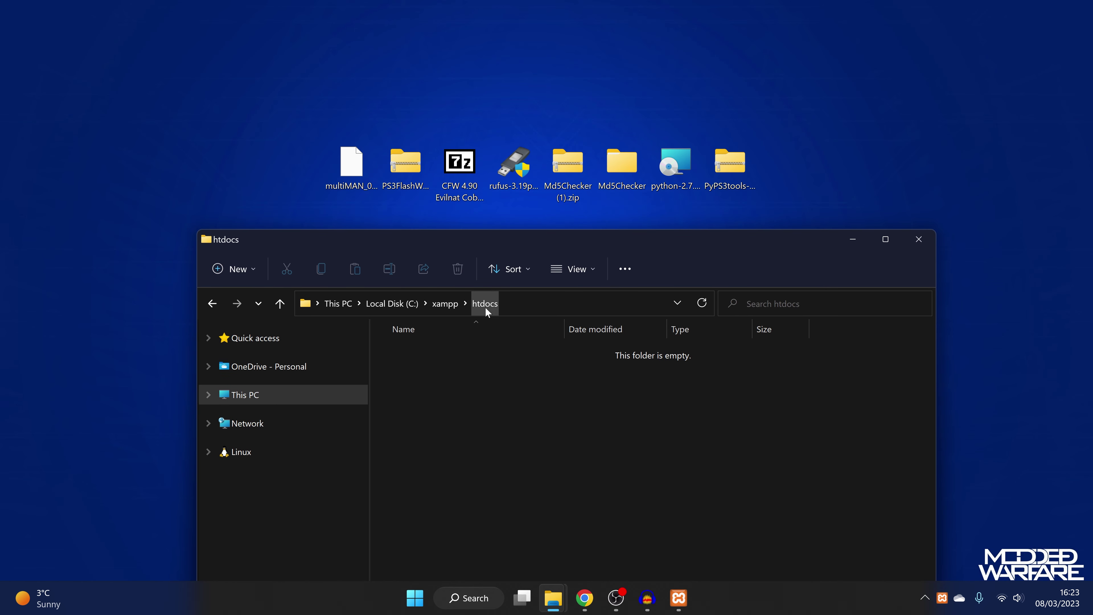
pyautogui.moveTo(677, 238); pyautogui.dragTo(648, 238)
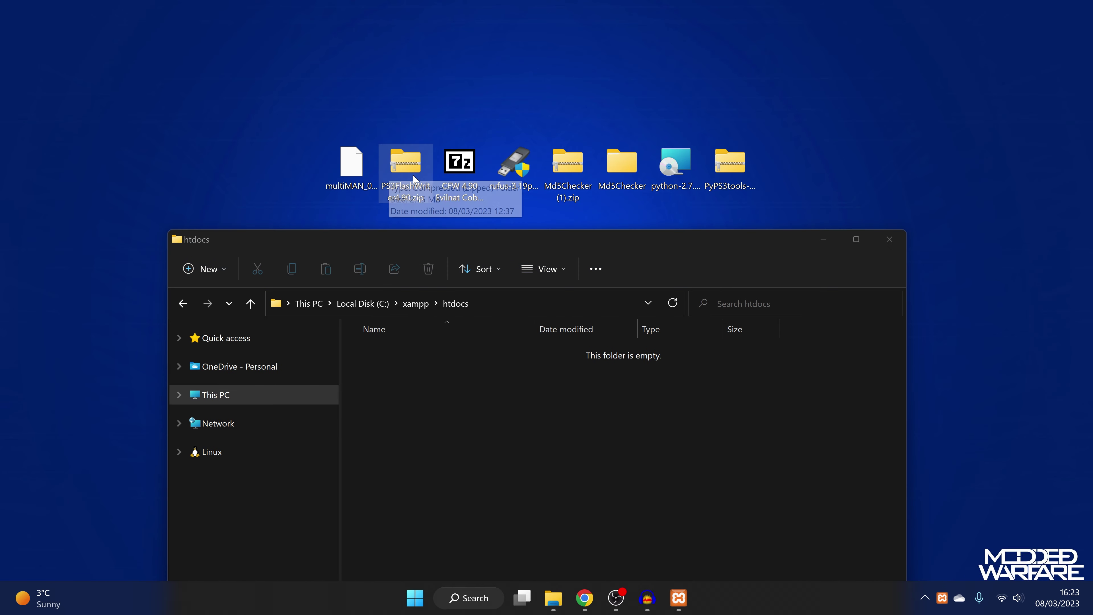
pyautogui.click(405, 204)
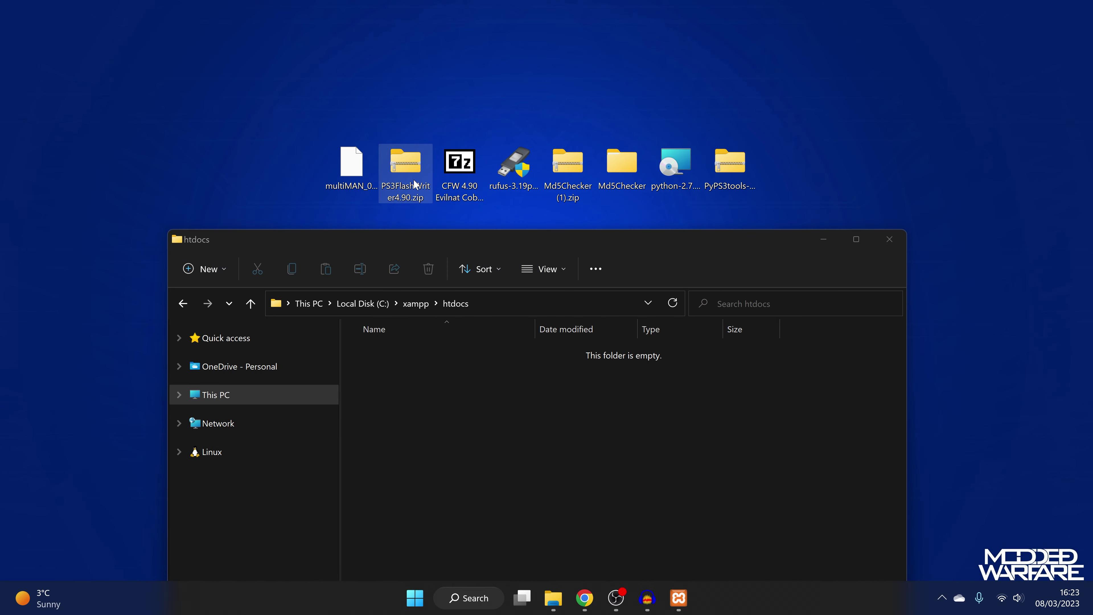
pyautogui.doubleClick(405, 204)
pyautogui.moveTo(436, 11); pyautogui.dragTo(722, 76)
pyautogui.moveTo(732, 272); pyautogui.dragTo(402, 443)
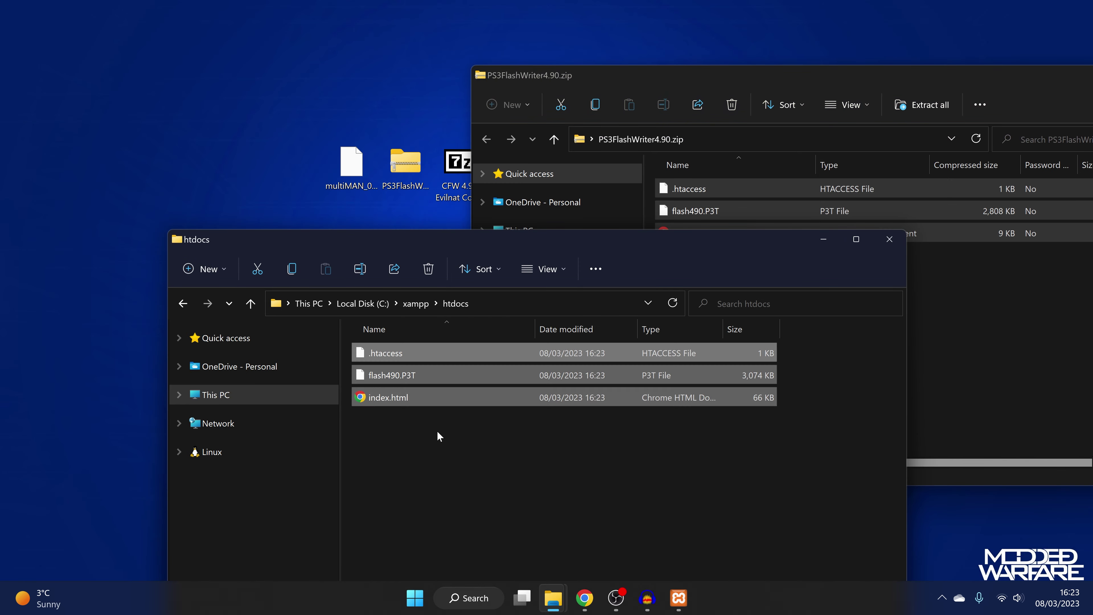
pyautogui.moveTo(882, 79); pyautogui.dragTo(516, 98)
pyautogui.click(823, 96)
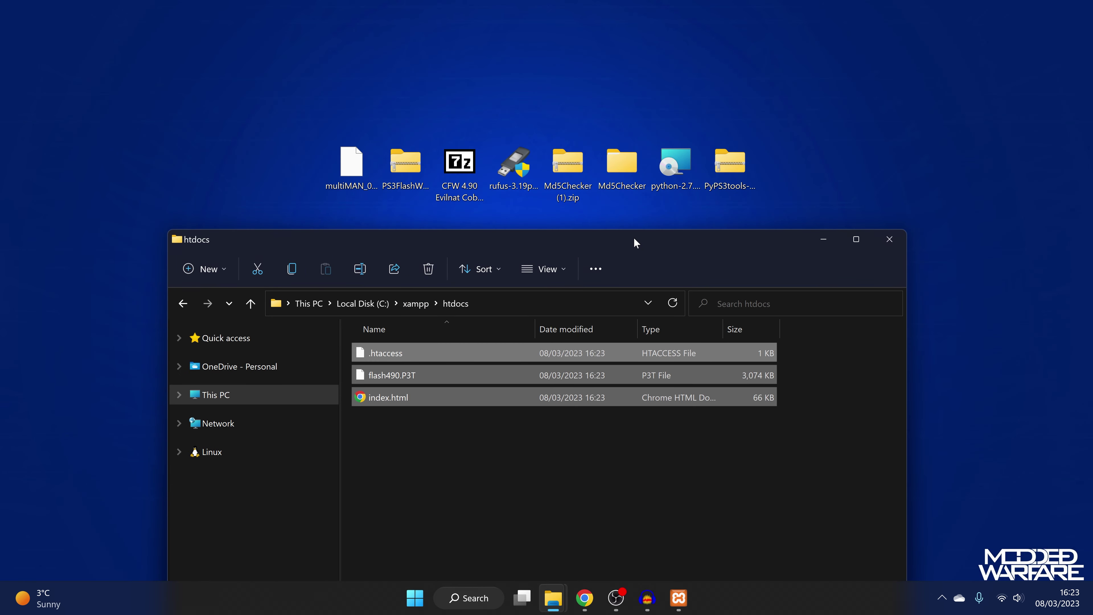
pyautogui.moveTo(634, 238); pyautogui.dragTo(647, 96)
pyautogui.click(485, 336)
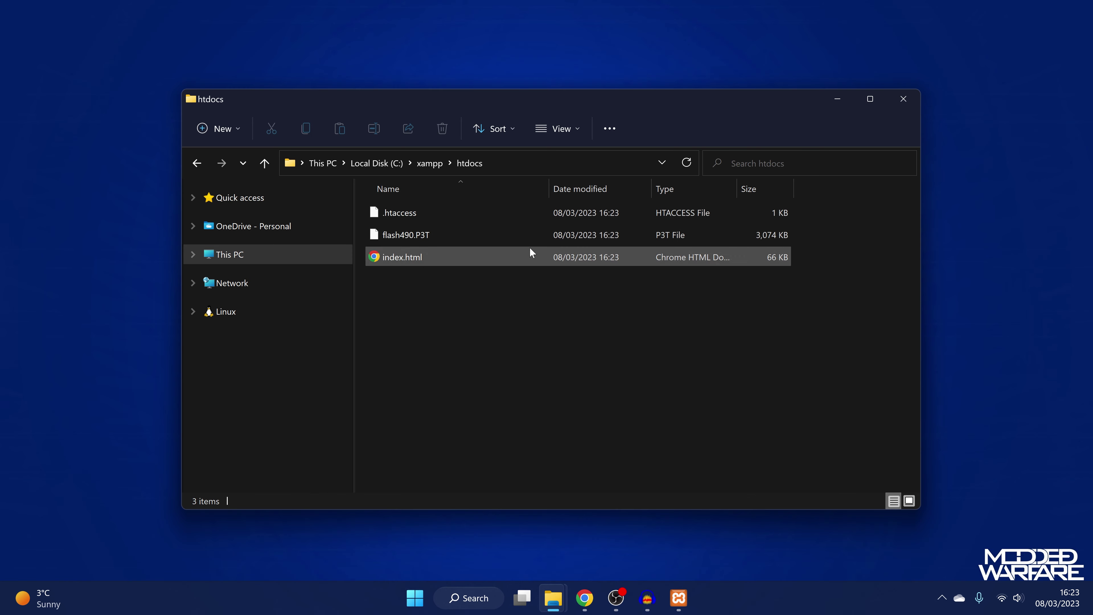
pyautogui.click(905, 98)
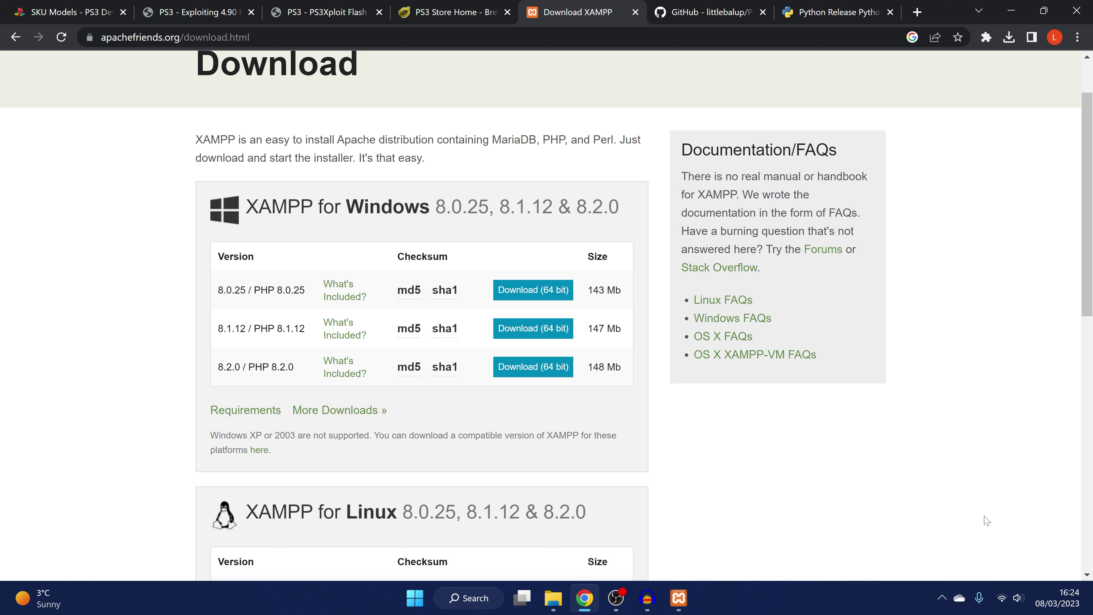
# Open the connected WiFi network's properties in Windows Settings and go to its address details
pyautogui.click(1001, 599)
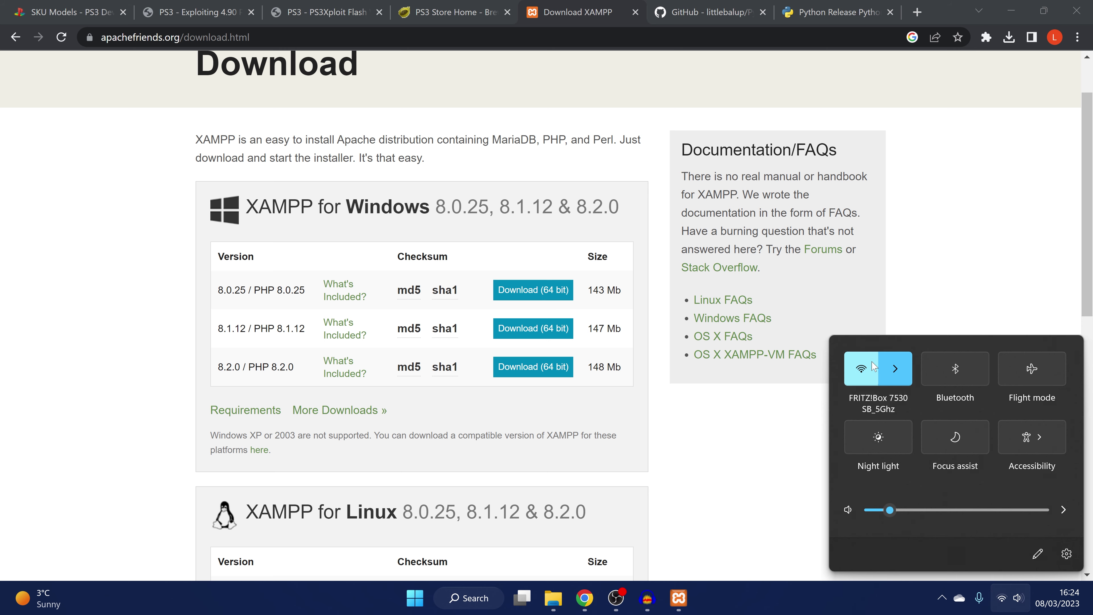
pyautogui.rightClick(863, 368)
pyautogui.click(903, 377)
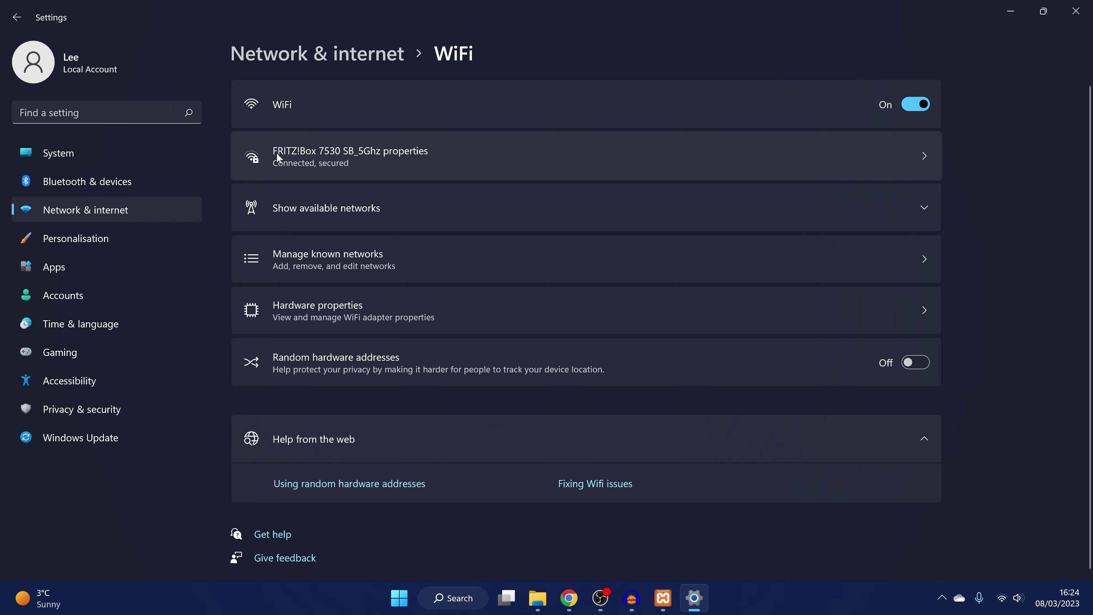
pyautogui.click(328, 161)
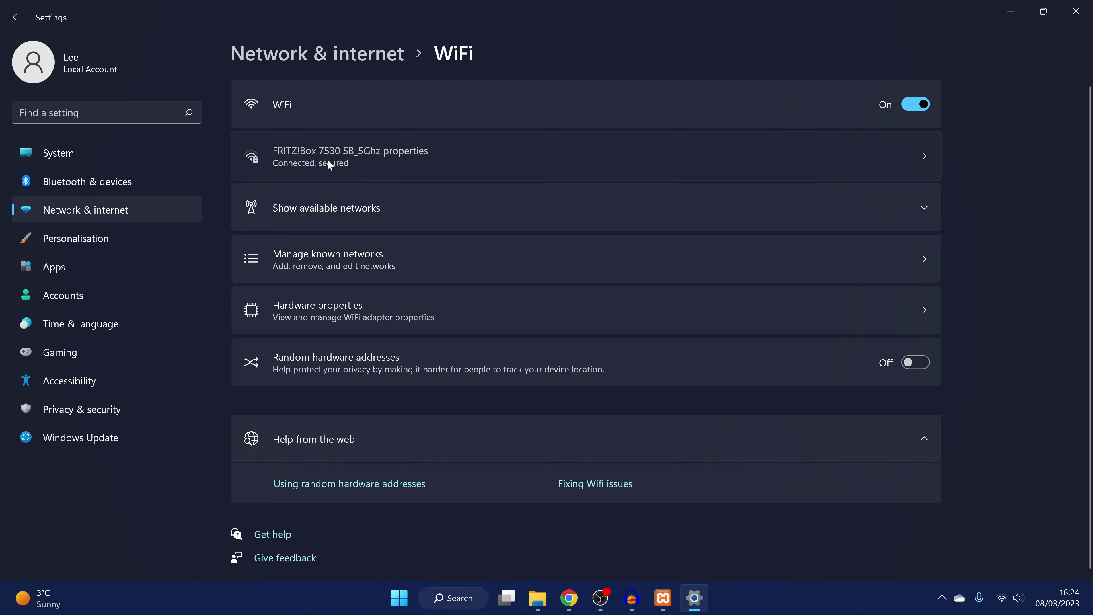
pyautogui.scroll(-6, 328, 161)
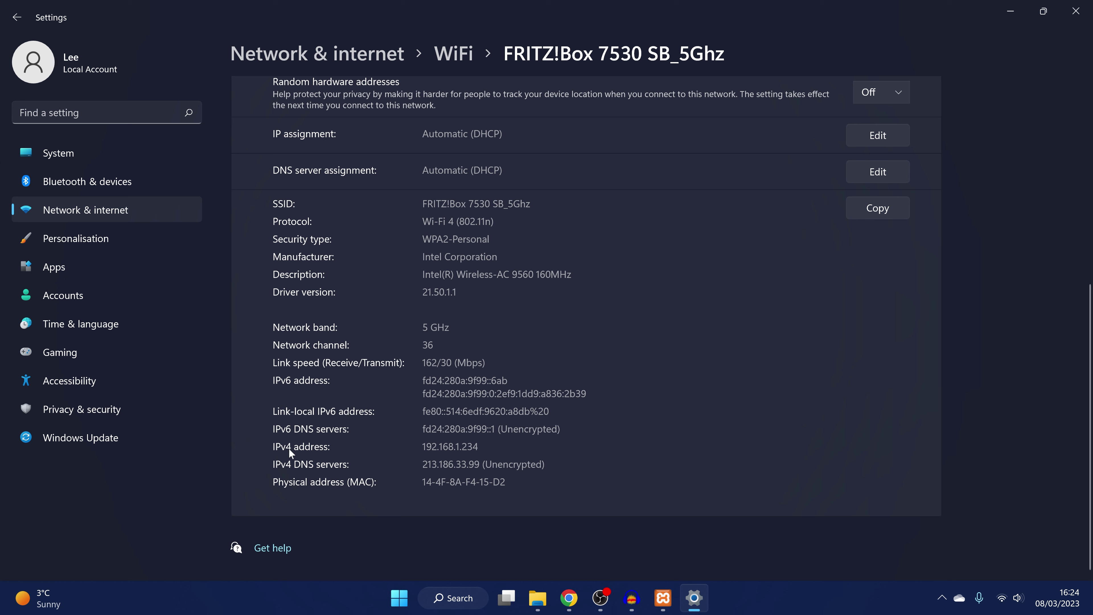
# Copy the computer's IPv4 address from the WiFi properties and close Settings
pyautogui.moveTo(423, 446); pyautogui.dragTo(479, 447)
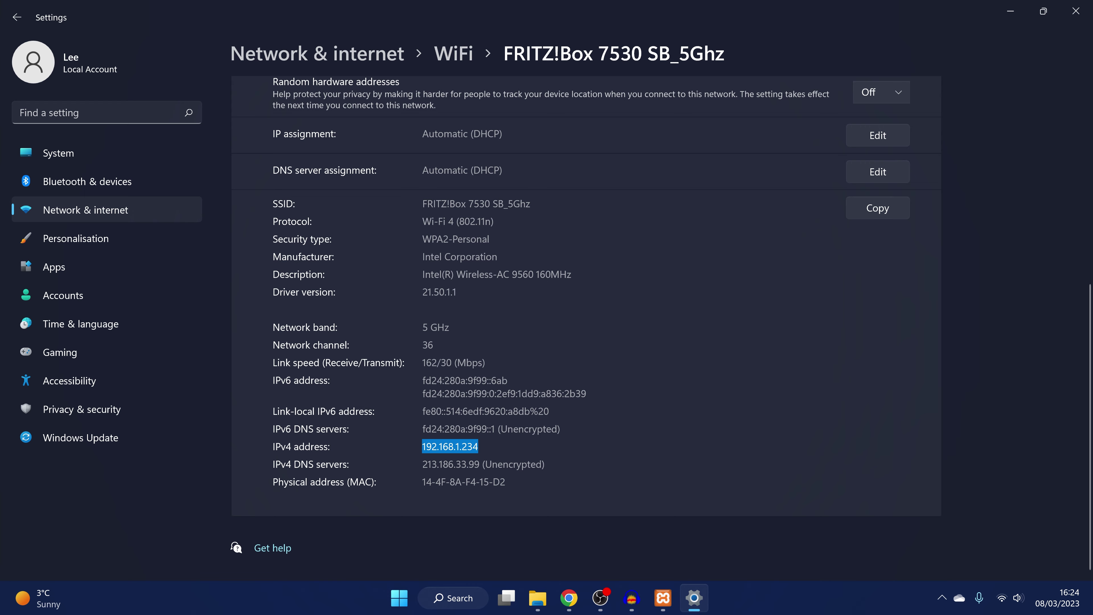
pyautogui.rightClick(467, 447)
pyautogui.click(507, 462)
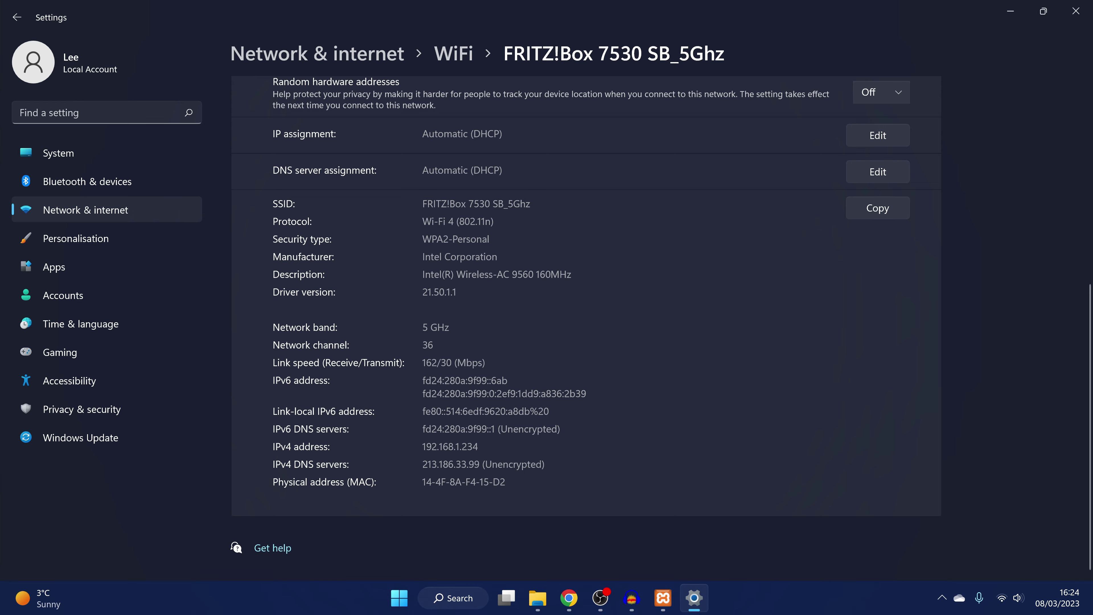
pyautogui.click(1076, 11)
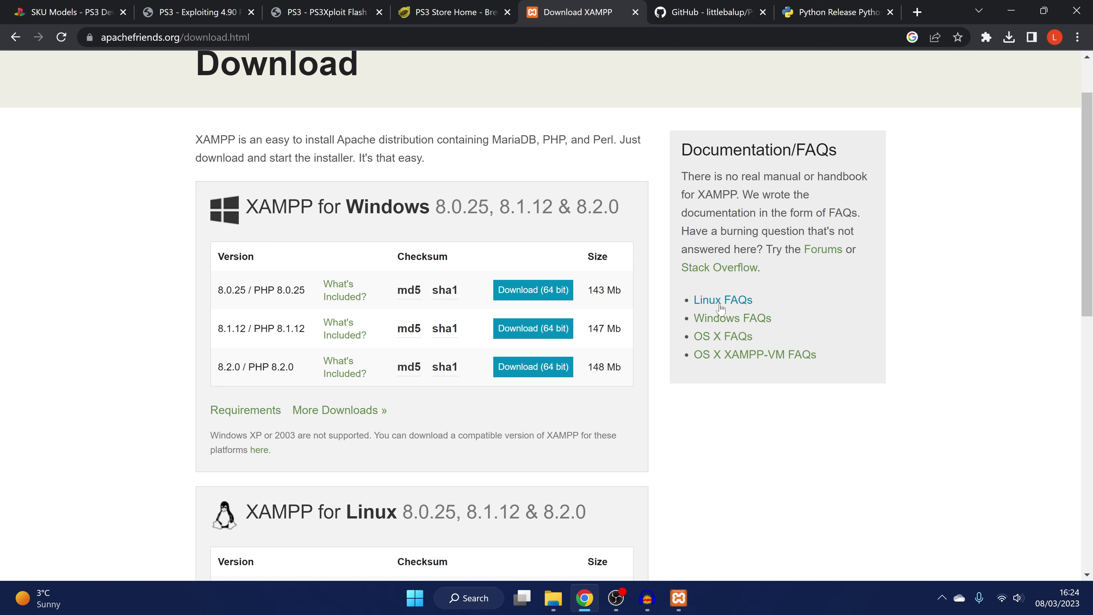
# Load the locally hosted page at 192.168.1.234 in Chrome
pyautogui.hotkey('ctrl', 'l')
pyautogui.hotkey('ctrl', 'v')
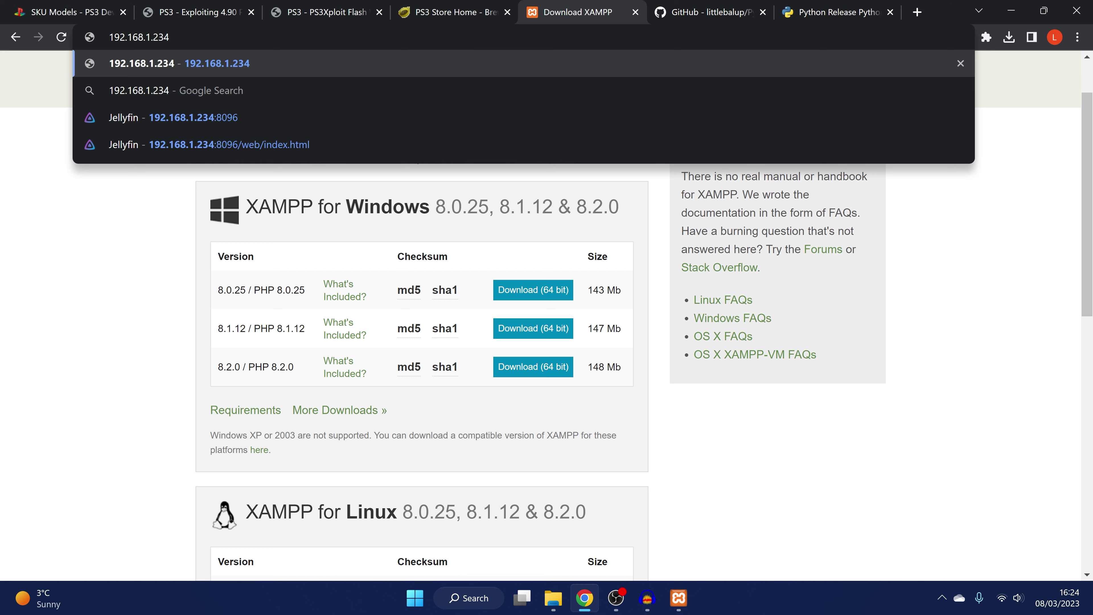
pyautogui.press('Return')
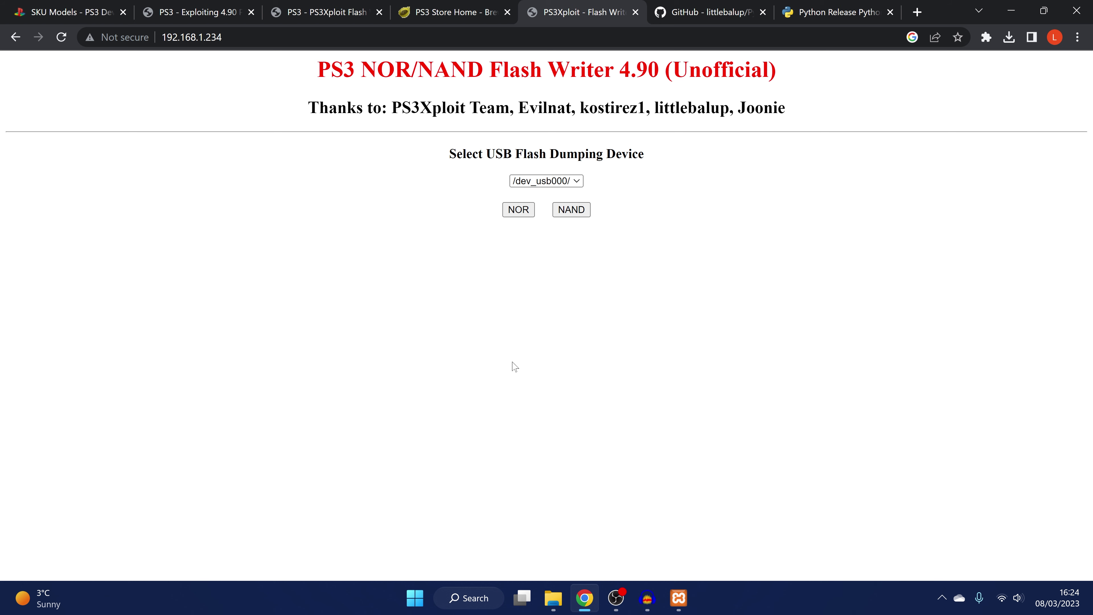
# Open Windows Security in a larger window and turn off Microsoft Defender Firewall for the private network
pyautogui.click(941, 595)
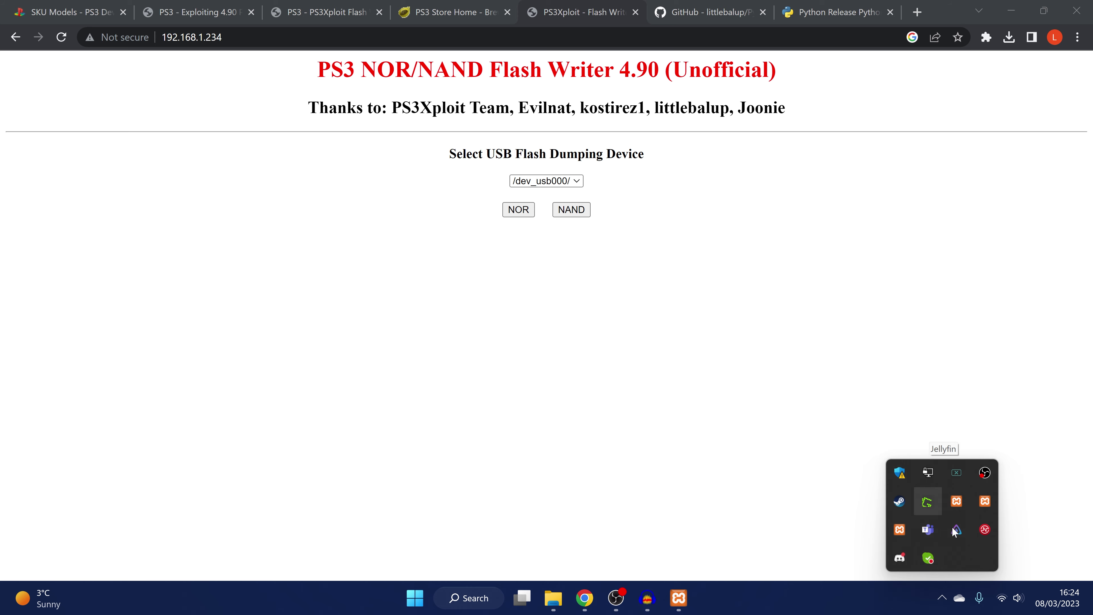
pyautogui.click(907, 472)
pyautogui.moveTo(117, 178); pyautogui.dragTo(279, 106)
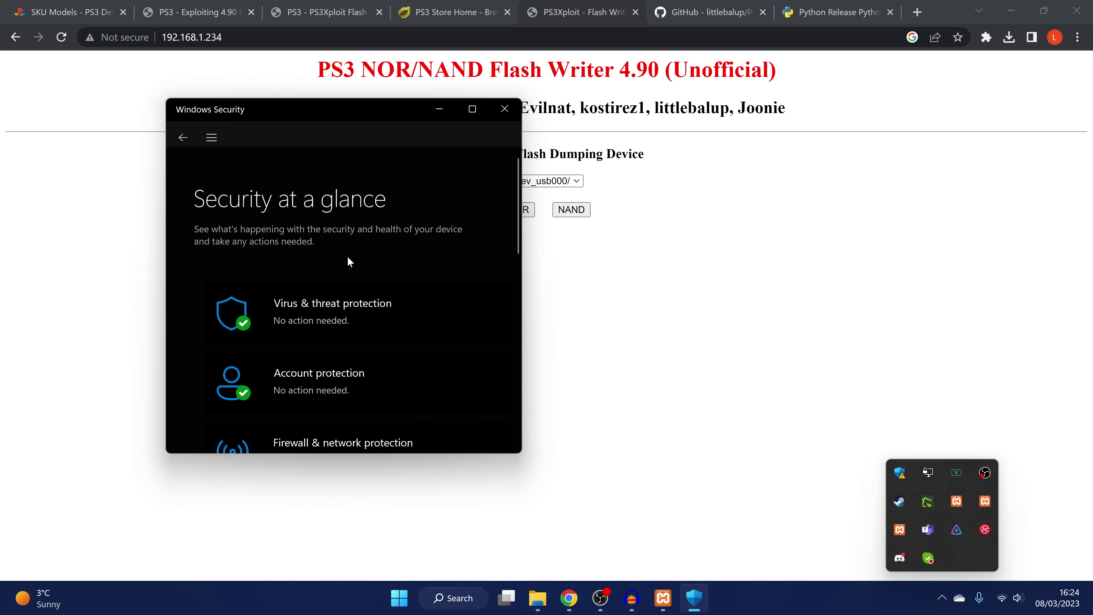
pyautogui.moveTo(521, 453); pyautogui.dragTo(786, 533)
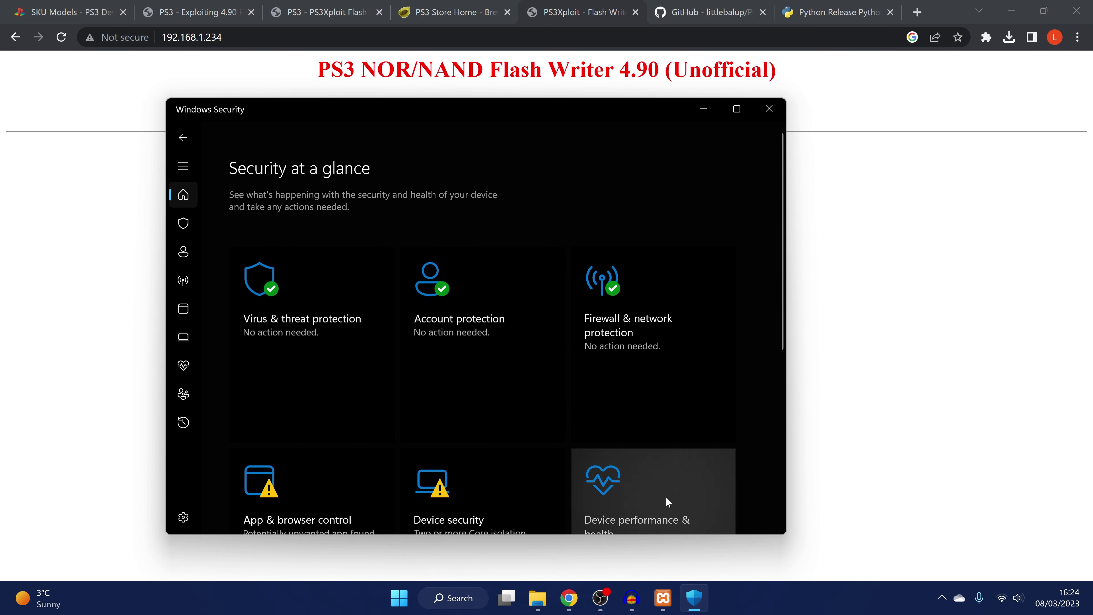
pyautogui.click(647, 339)
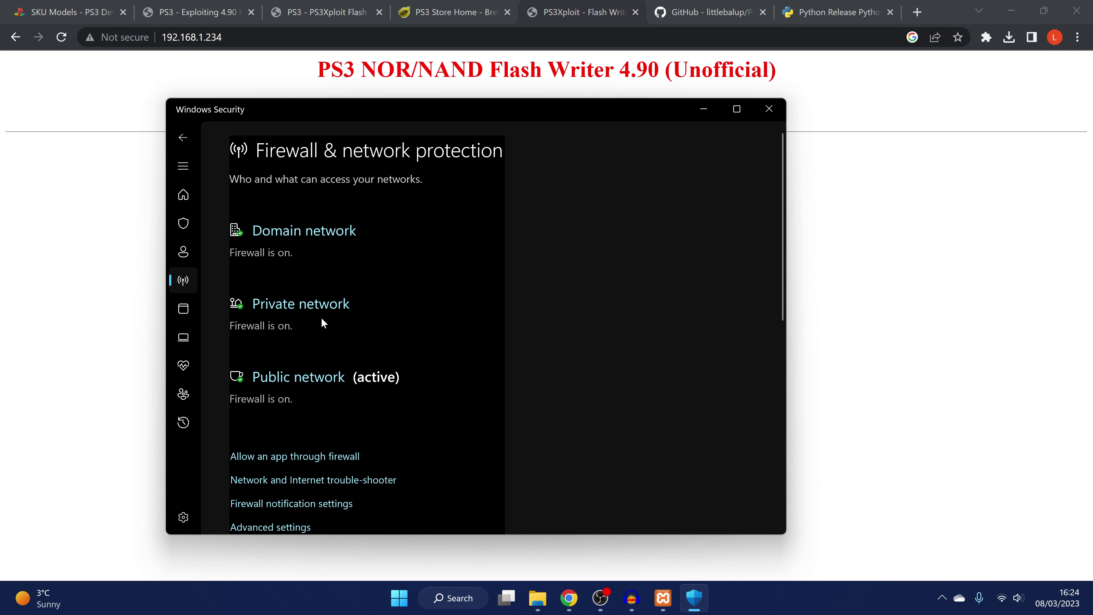
pyautogui.click(311, 306)
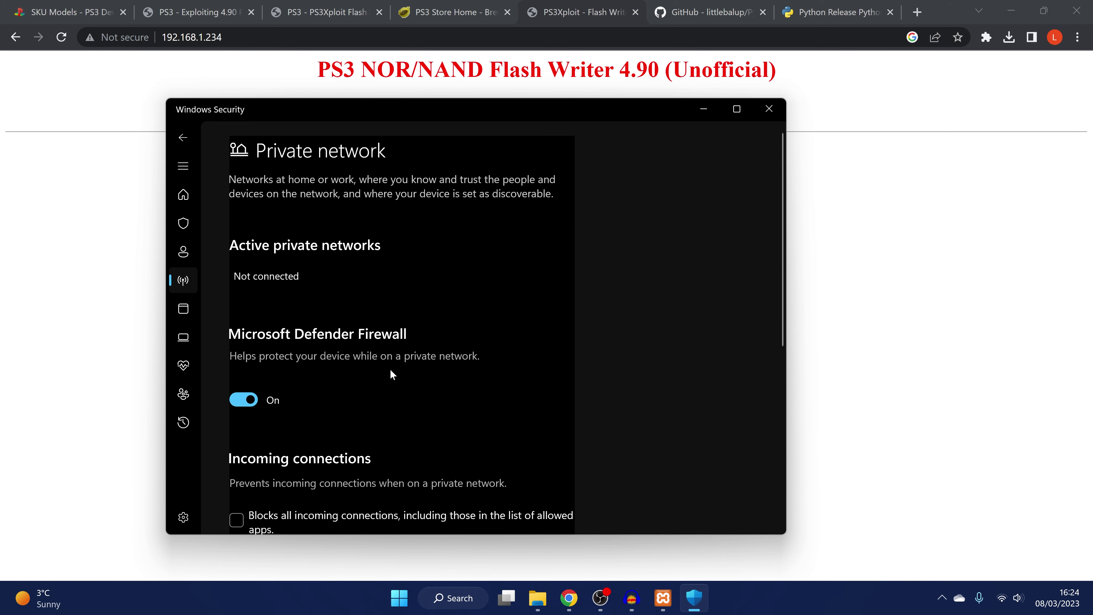
pyautogui.click(243, 399)
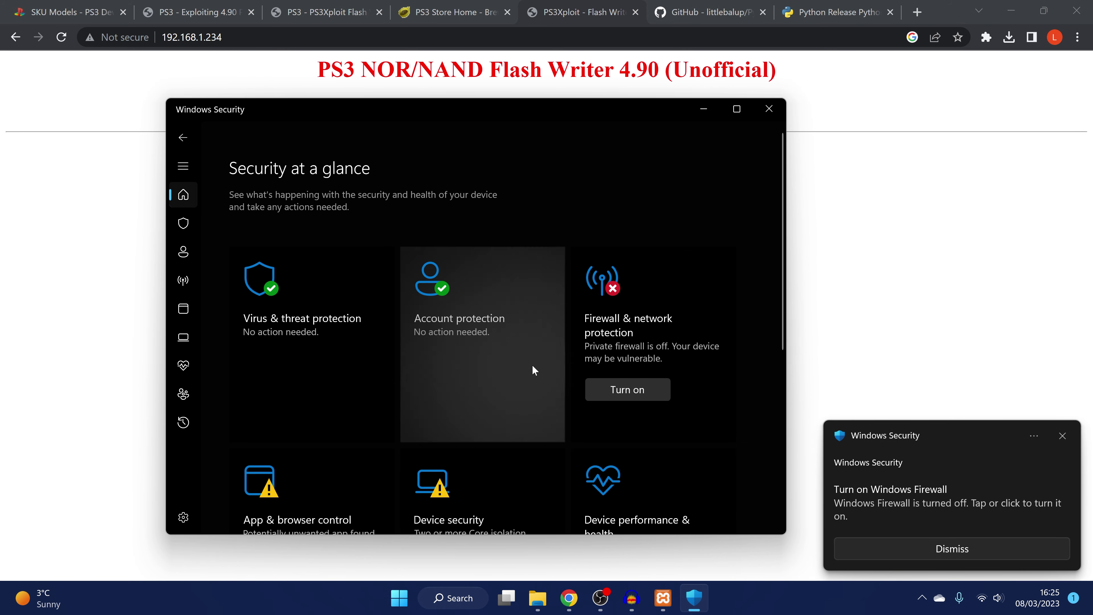
# Turn off Microsoft Defender Firewall for the domain network in Firewall & network protection
pyautogui.click(640, 331)
pyautogui.scroll(-3, 322, 355)
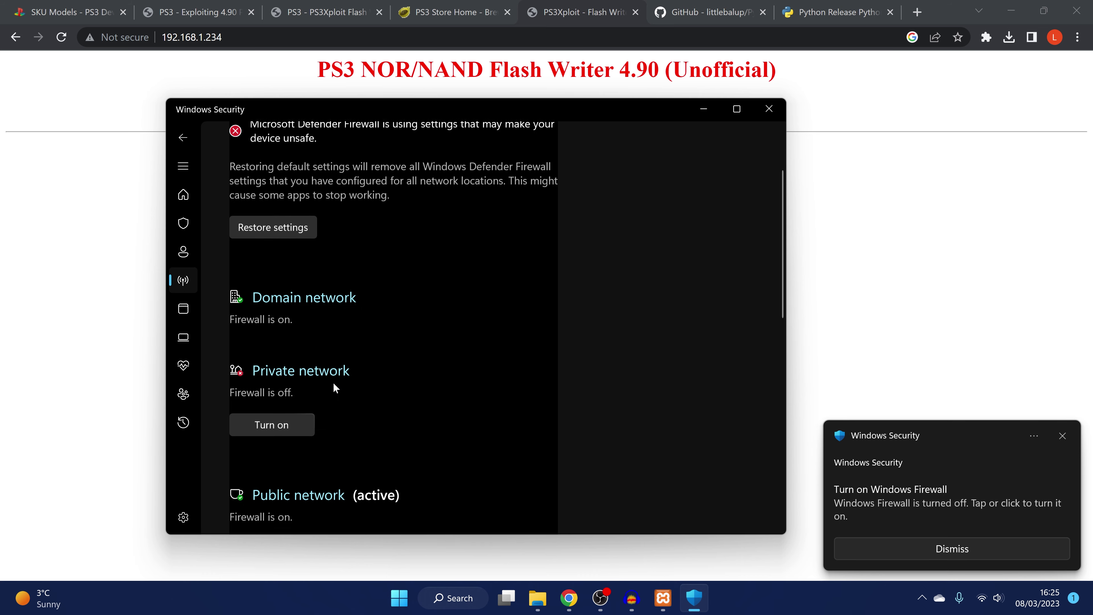
pyautogui.click(317, 284)
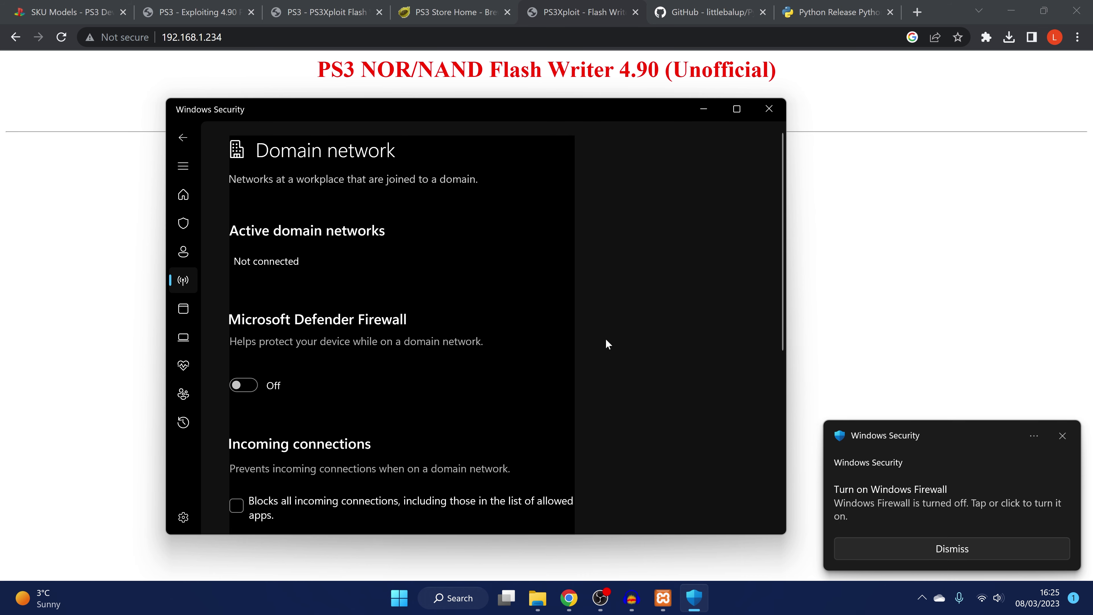
# Return to the network list and turn off Microsoft Defender Firewall for the active public network
pyautogui.click(190, 140)
pyautogui.scroll(-5, 358, 215)
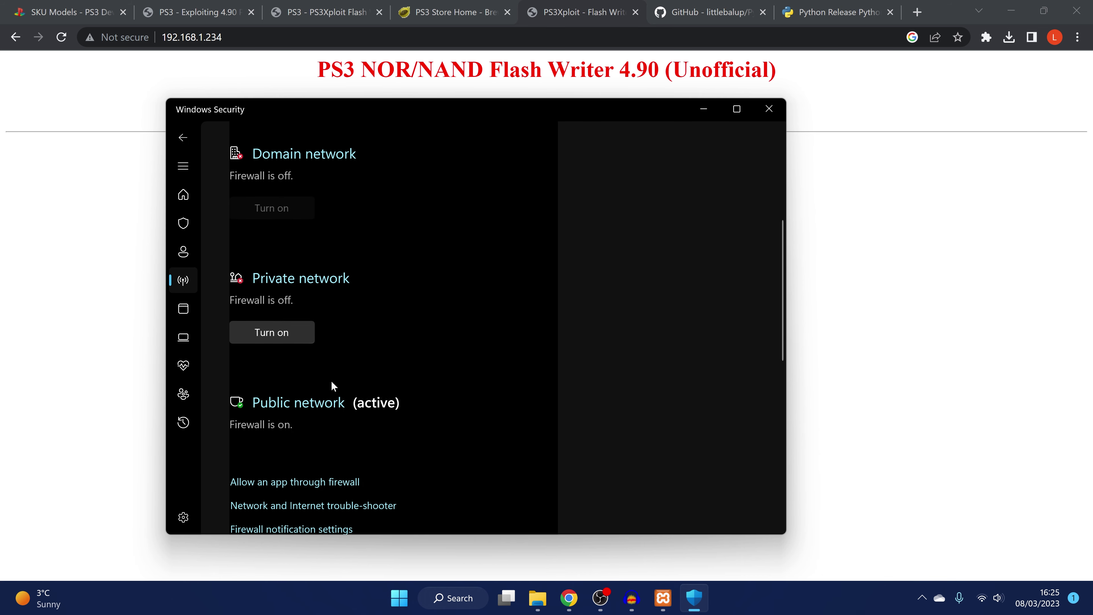
pyautogui.click(321, 342)
pyautogui.scroll(-3, 460, 421)
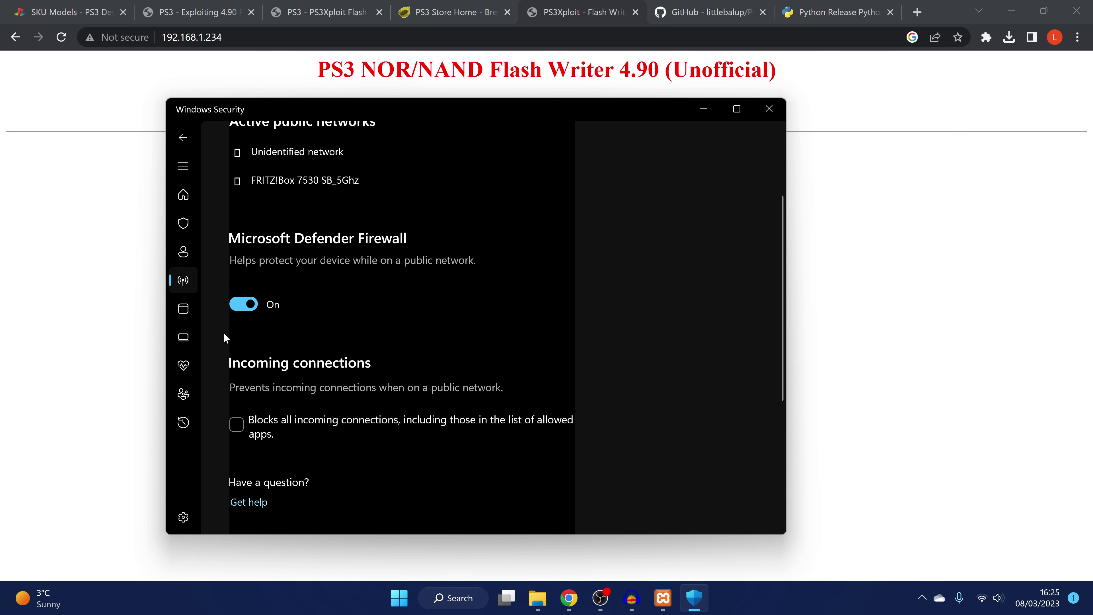
pyautogui.scroll(3, 634, 395)
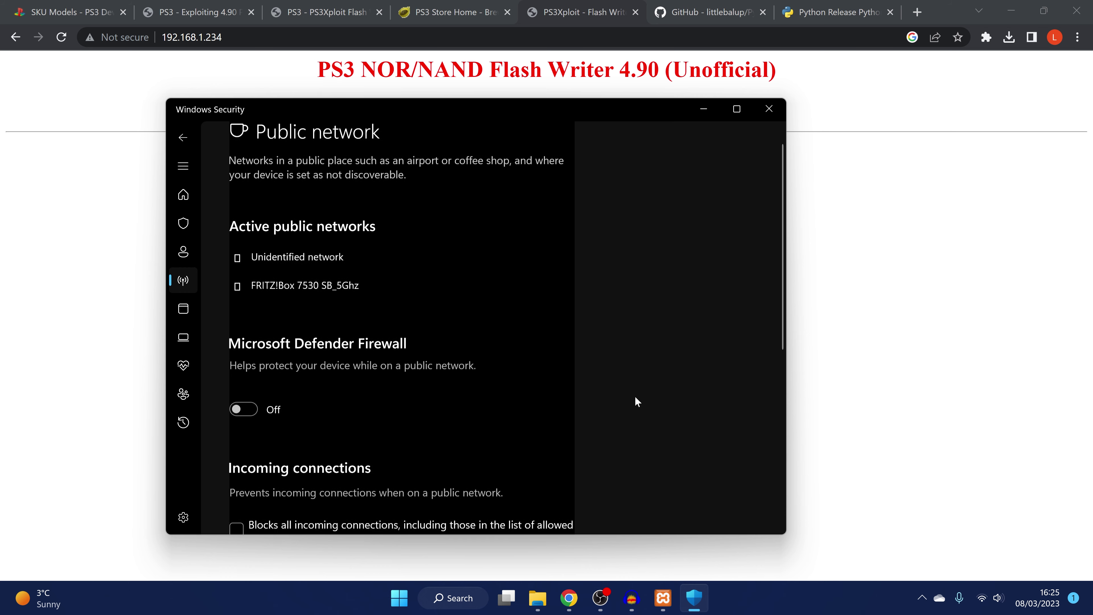
# Minimize Windows Security, highlight the hosted Flash Writer page's address, and minimize Chrome
pyautogui.click(704, 108)
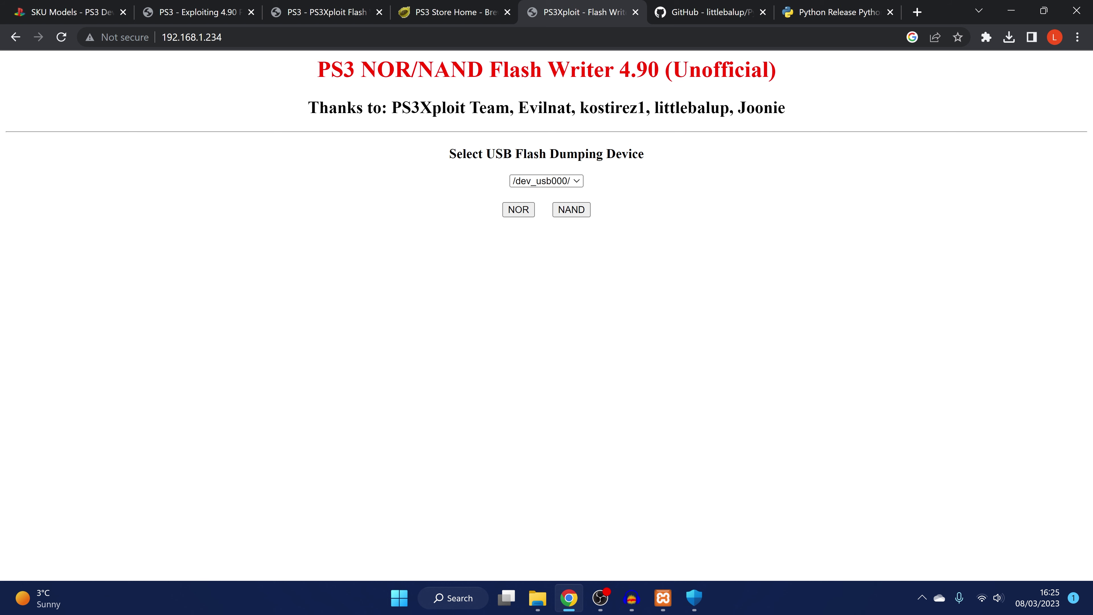
pyautogui.hotkey('ctrl', 'l')
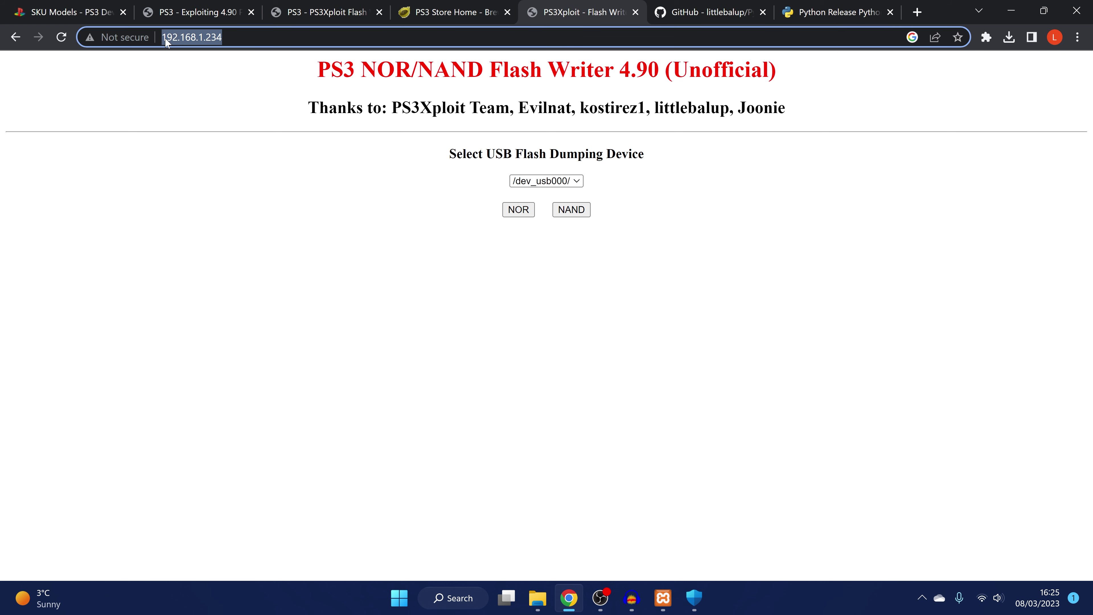
pyautogui.click(1011, 6)
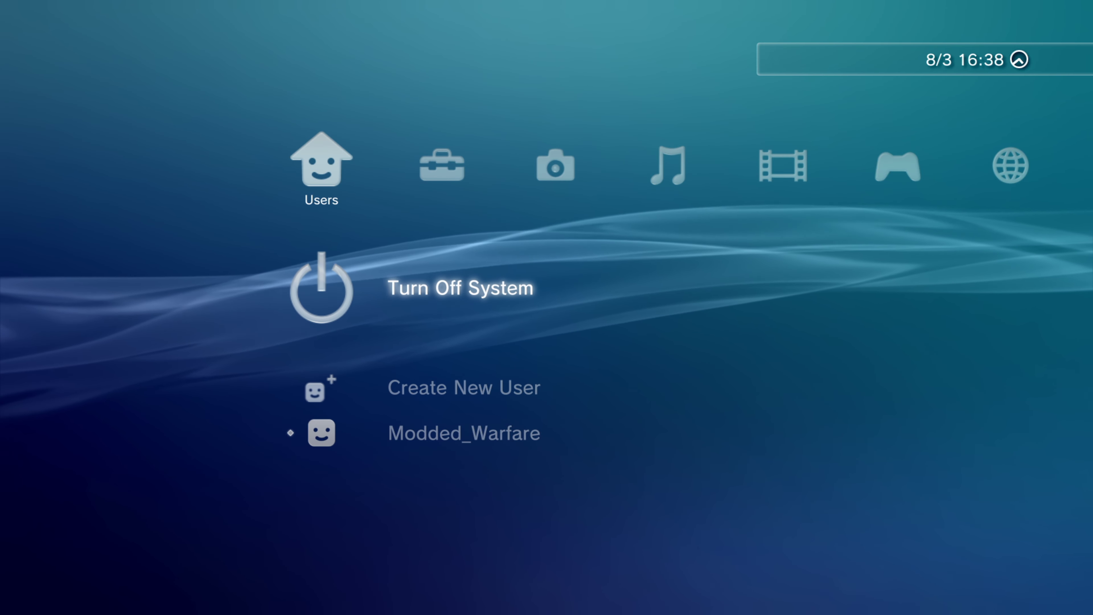
# On the PS3, go to the Network category and open Internet Search for entering an address
pyautogui.press('Right')
pyautogui.press('Right')
pyautogui.press('Right')
pyautogui.press('Right')
pyautogui.press('Right')
pyautogui.press('Right')
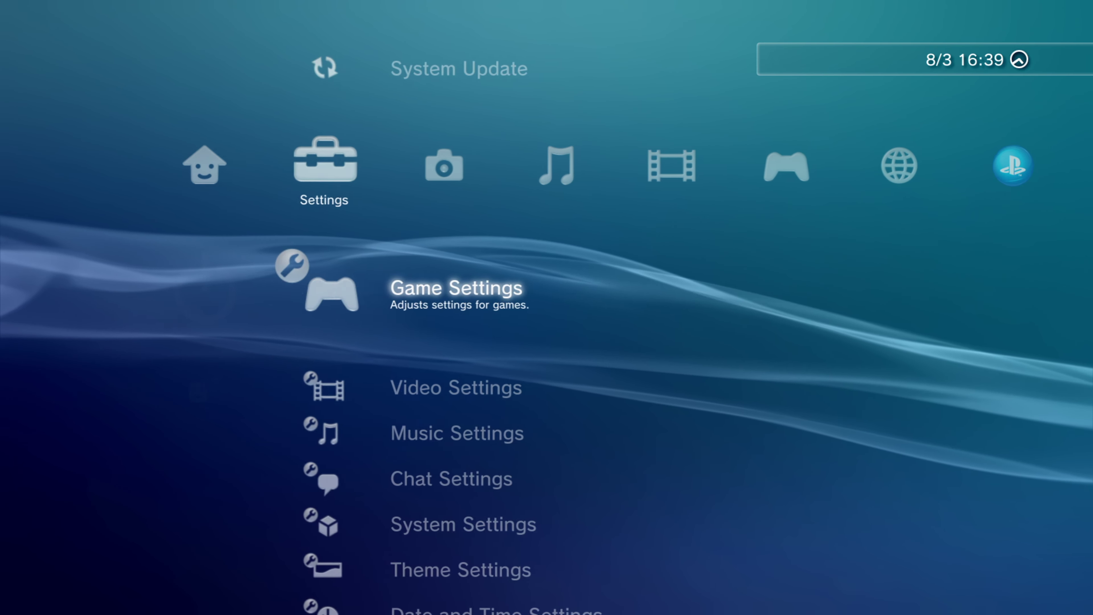
pyautogui.press('Down')
pyautogui.press('Down')
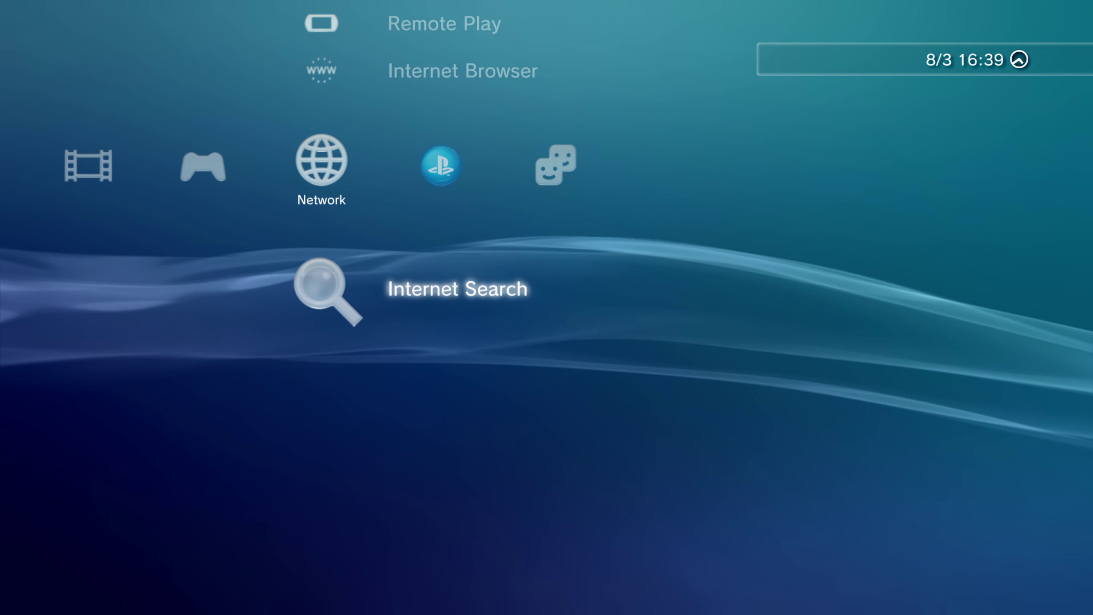
pyautogui.press('Return')
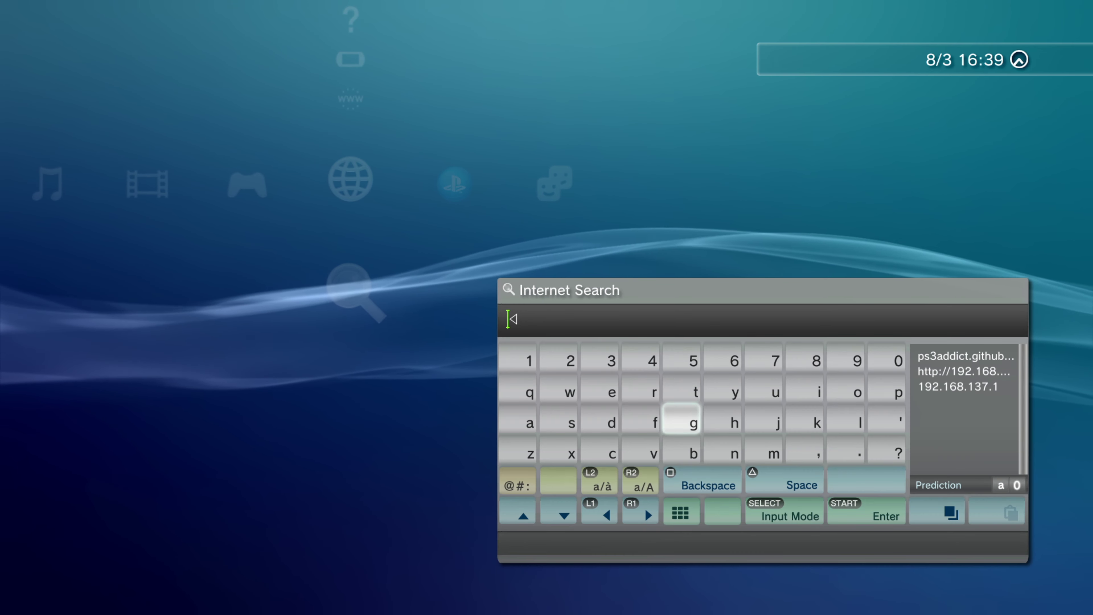
# Enter 192.168.1.234 in Internet Search and run the search
pyautogui.press('Up')
pyautogui.press('Left')
pyautogui.press('Left')
pyautogui.press('Left')
pyautogui.press('Left')
pyautogui.press('Return')
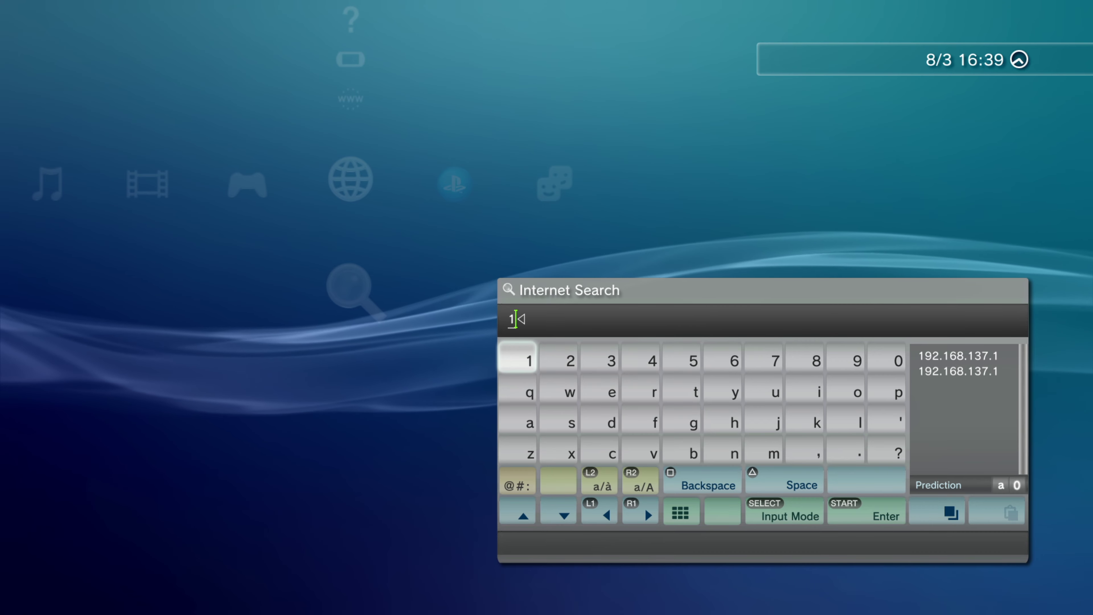
pyautogui.press('Right')
pyautogui.press('Right')
pyautogui.press('Right')
pyautogui.press('Right')
pyautogui.press('Right')
pyautogui.press('Right')
pyautogui.press('Right')
pyautogui.press('Right')
pyautogui.press('Return')
pyautogui.press('Left')
pyautogui.press('Left')
pyautogui.press('Left')
pyautogui.press('Left')
pyautogui.press('Left')
pyautogui.press('Left')
pyautogui.press('Left')
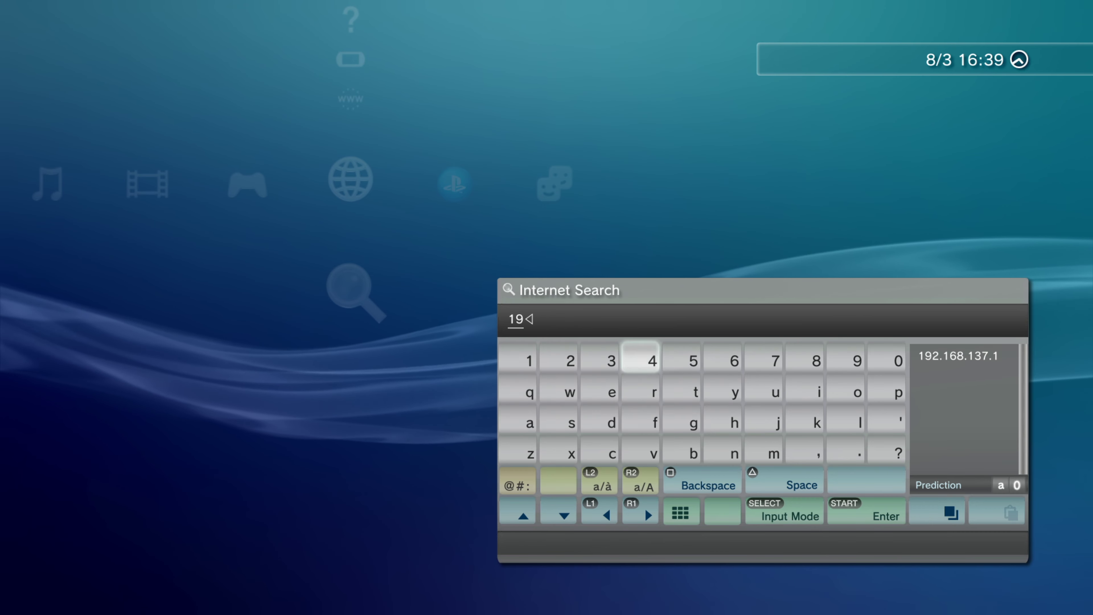
pyautogui.press('Return')
pyautogui.press('Tab')
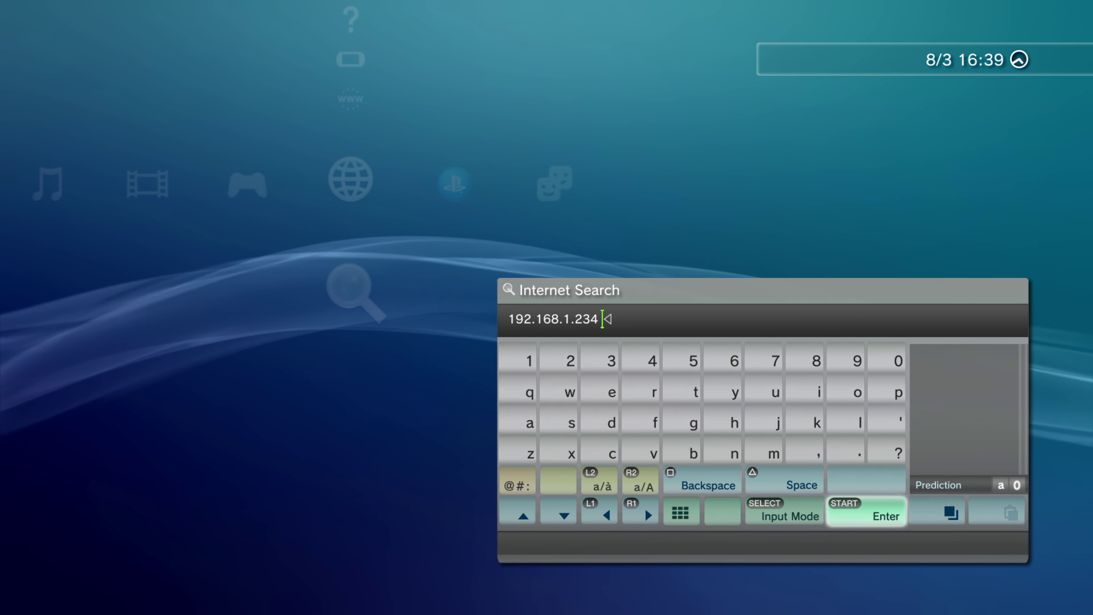
pyautogui.press('Return')
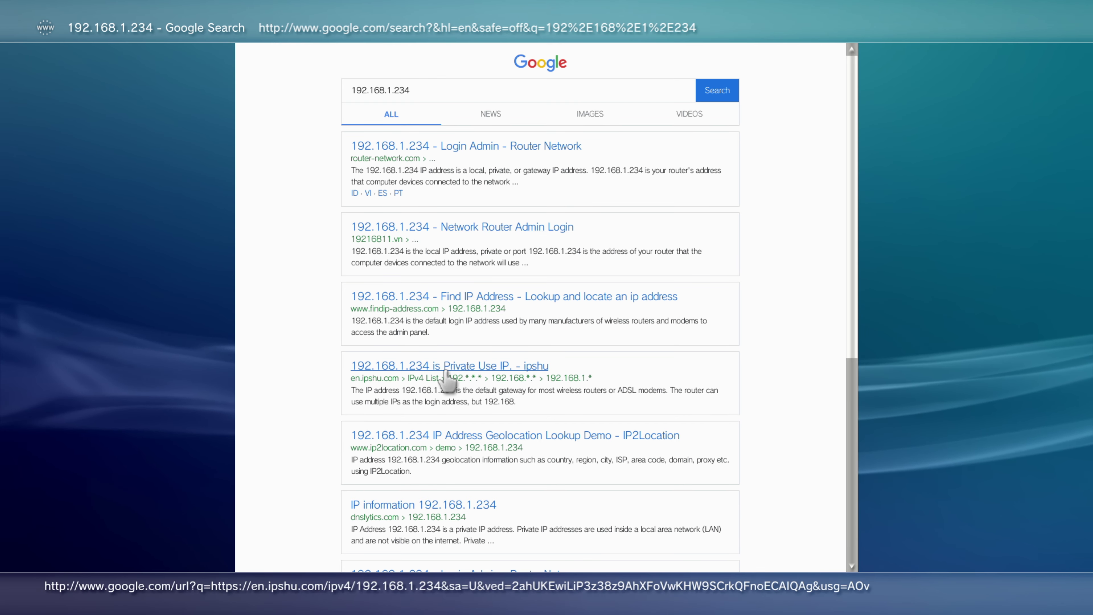
# Bring up the browser's bookmark list from the results page and bookmark that page
pyautogui.scroll(-5, 446, 378)
pyautogui.scroll(5, 439, 424)
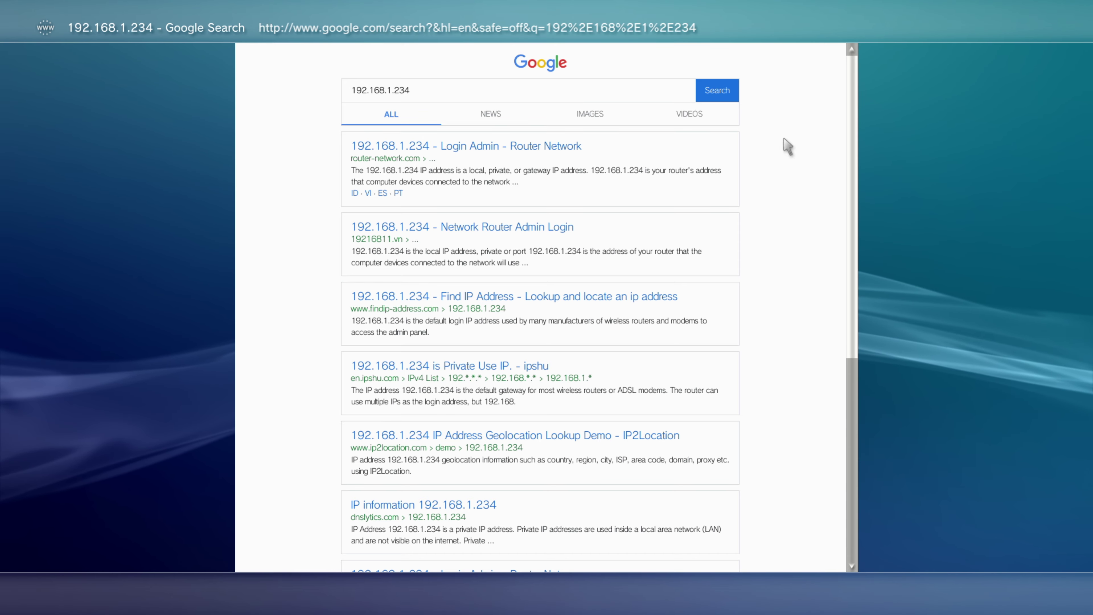
pyautogui.hotkey('ctrl', 'd')
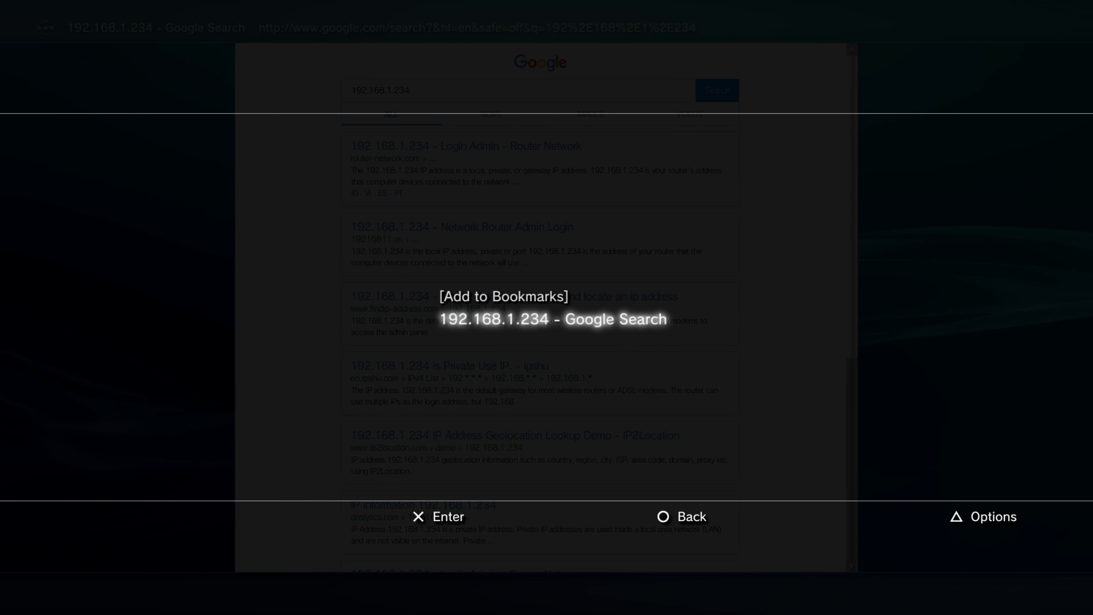
# Edit the Google Search bookmark and replace its whole address with 192.168.1.234
pyautogui.press('Menu')
pyautogui.press('Down')
pyautogui.press('Return')
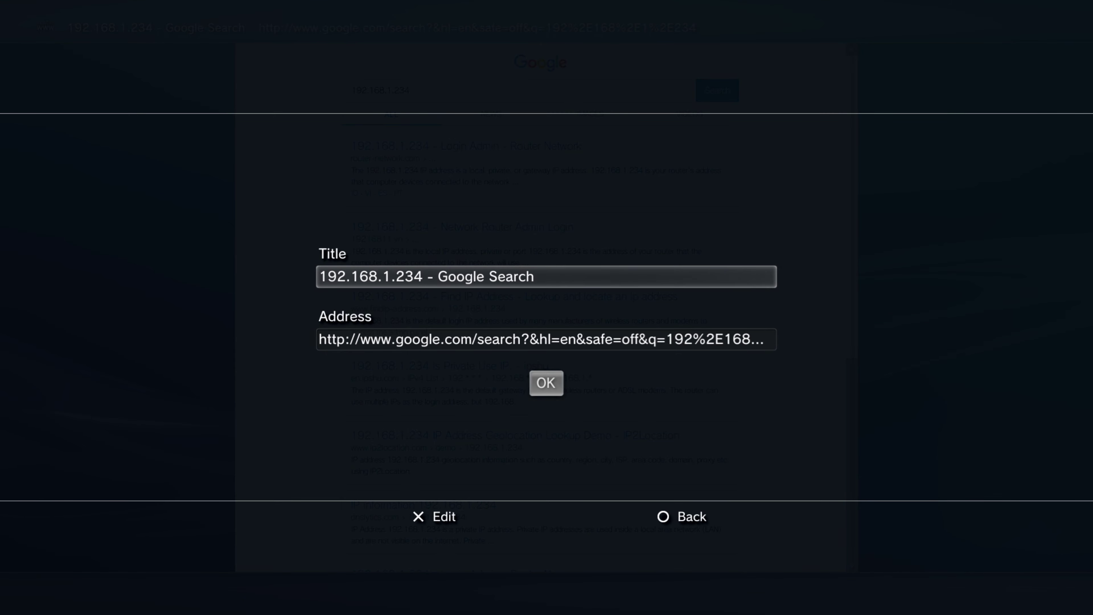
pyautogui.press('Down')
pyautogui.press('Return')
pyautogui.press('BackSpace')
pyautogui.press('BackSpace')
pyautogui.press('BackSpace')
pyautogui.press('BackSpace')
pyautogui.press('BackSpace')
pyautogui.press('BackSpace')
pyautogui.press('BackSpace')
pyautogui.press('BackSpace')
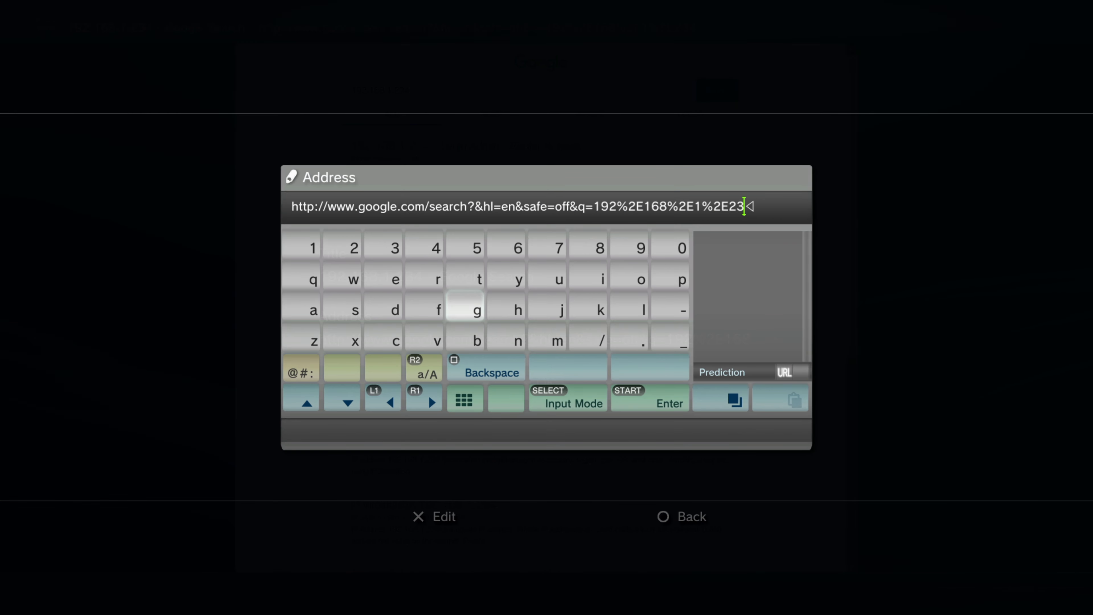
pyautogui.press('BackSpace')
pyautogui.press('BackSpace')
pyautogui.press('BackSpace')
pyautogui.press('BackSpace')
pyautogui.press('BackSpace')
pyautogui.press('BackSpace')
pyautogui.press('BackSpace')
pyautogui.press('BackSpace')
pyautogui.press('BackSpace')
pyautogui.press('BackSpace')
pyautogui.press('BackSpace')
pyautogui.press('BackSpace')
pyautogui.press('BackSpace')
pyautogui.press('BackSpace')
pyautogui.press('BackSpace')
pyautogui.press('BackSpace')
pyautogui.press('BackSpace')
pyautogui.press('BackSpace')
pyautogui.press('BackSpace')
pyautogui.press('BackSpace')
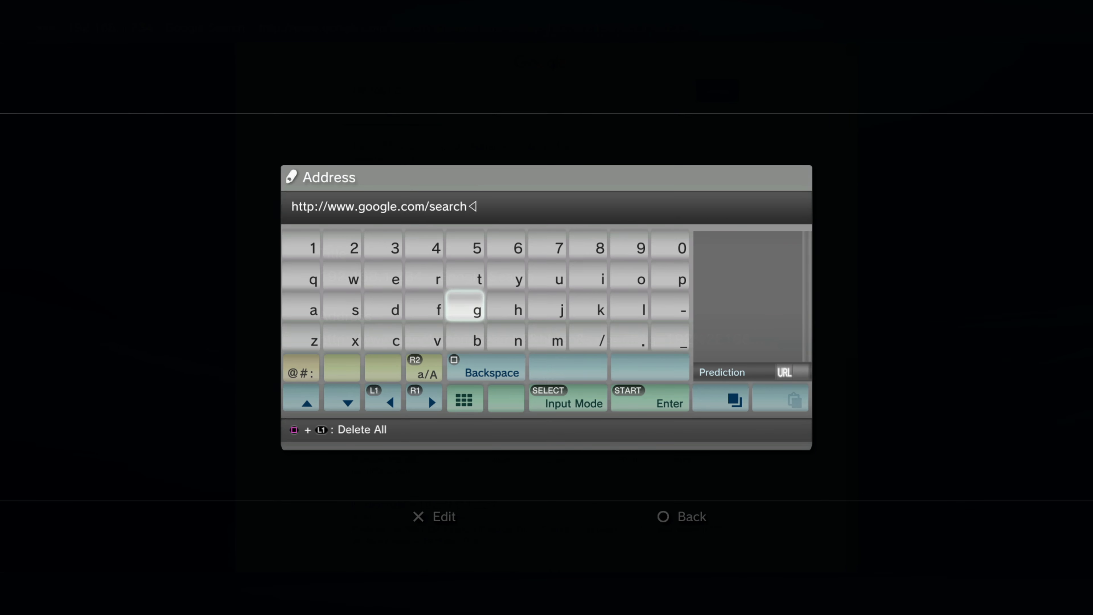
pyautogui.press('BackSpace')
pyautogui.press('BackSpace')
pyautogui.press('BackSpace')
pyautogui.press('BackSpace')
pyautogui.press('BackSpace')
pyautogui.press('BackSpace')
pyautogui.press('BackSpace')
pyautogui.press('BackSpace')
pyautogui.press('BackSpace')
pyautogui.press('BackSpace')
pyautogui.press('BackSpace')
pyautogui.press('BackSpace')
pyautogui.press('BackSpace')
pyautogui.press('BackSpace')
pyautogui.press('BackSpace')
pyautogui.press('BackSpace')
pyautogui.press('BackSpace')
pyautogui.press('BackSpace')
pyautogui.press('Left')
pyautogui.press('Left')
pyautogui.press('Left')
pyautogui.press('Left')
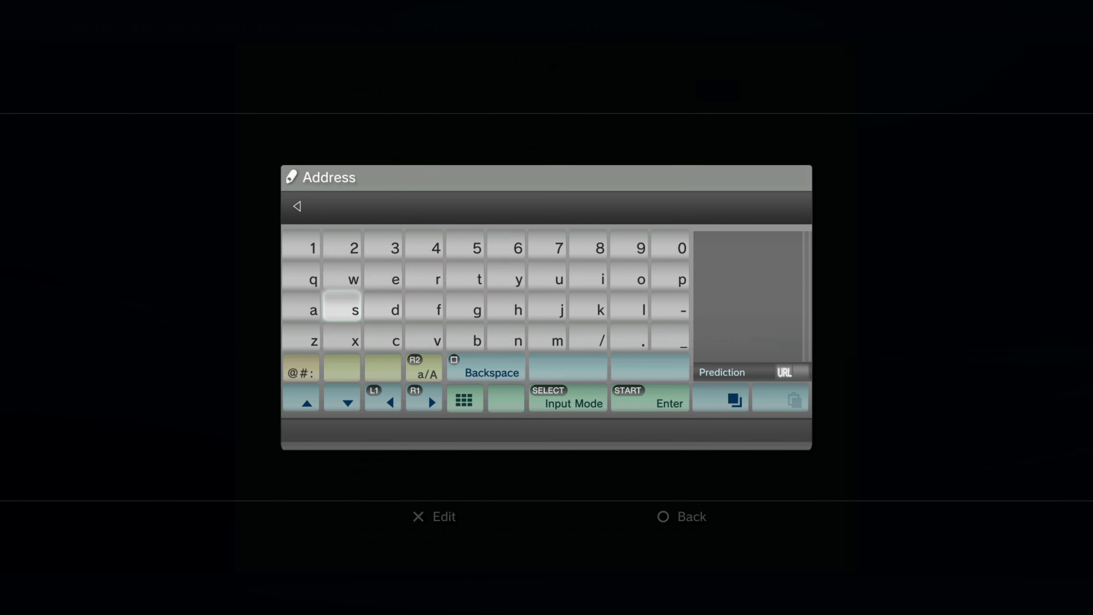
pyautogui.press('Up')
pyautogui.press('Up')
pyautogui.write('192.168.1.')
pyautogui.press('Right')
pyautogui.press('Right')
pyautogui.press('Left')
pyautogui.press('Left')
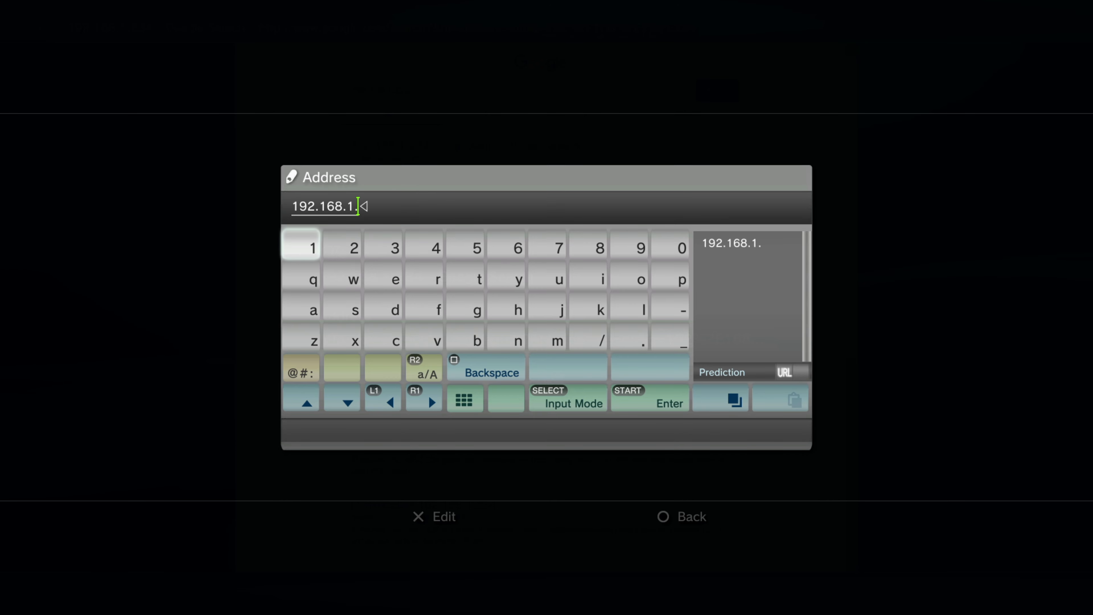
pyautogui.press('Right')
pyautogui.write('234')
pyautogui.press('Right')
pyautogui.press('Right')
pyautogui.press('Right')
pyautogui.press('Right')
pyautogui.press('Right')
pyautogui.press('Right')
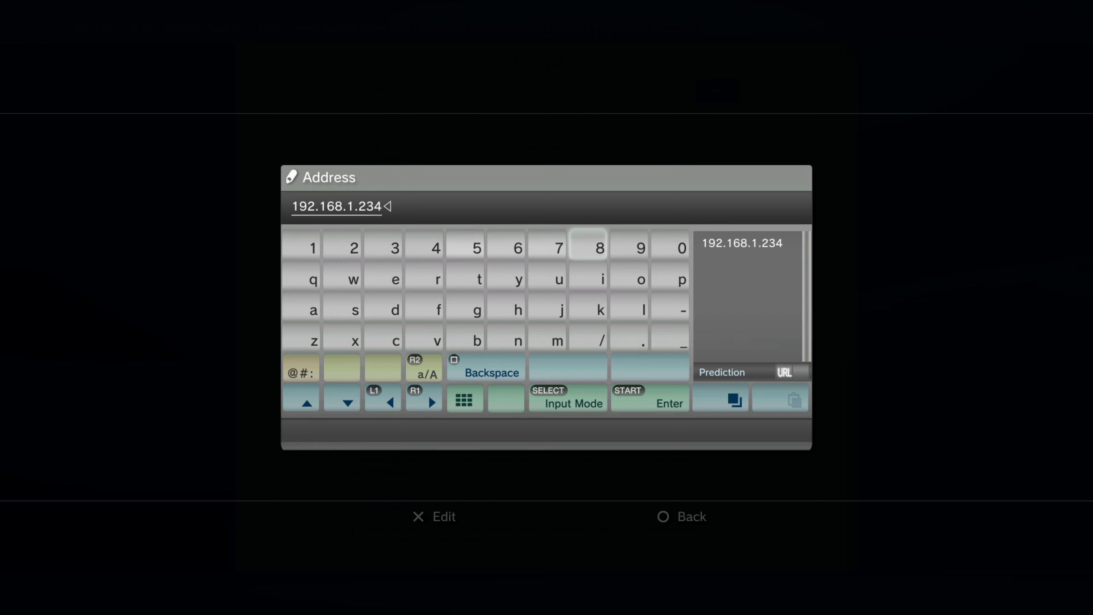
pyautogui.press('Right')
pyautogui.press('Return')
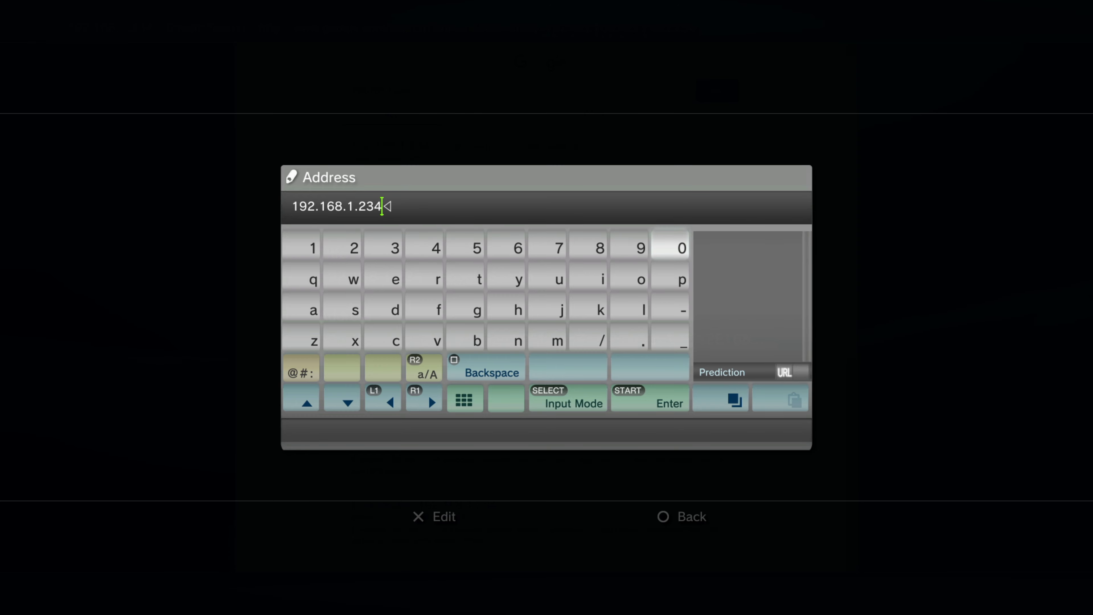
pyautogui.press('Return')
# Shorten the bookmark's title to 192.168.1.234 by removing the Google Search part
pyautogui.press('Up')
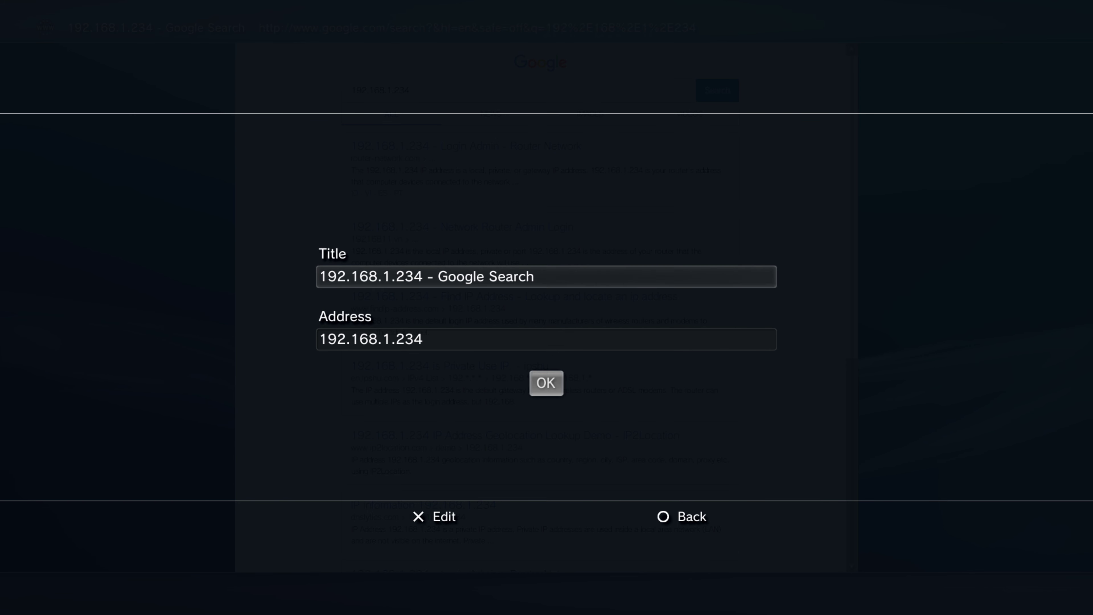
pyautogui.press('Return')
pyautogui.press('BackSpace')
pyautogui.press('BackSpace')
pyautogui.press('BackSpace')
pyautogui.press('BackSpace')
pyautogui.press('BackSpace')
pyautogui.press('BackSpace')
pyautogui.press('BackSpace')
pyautogui.press('BackSpace')
pyautogui.press('BackSpace')
pyautogui.press('BackSpace')
pyautogui.press('BackSpace')
pyautogui.press('BackSpace')
pyautogui.press('BackSpace')
pyautogui.press('BackSpace')
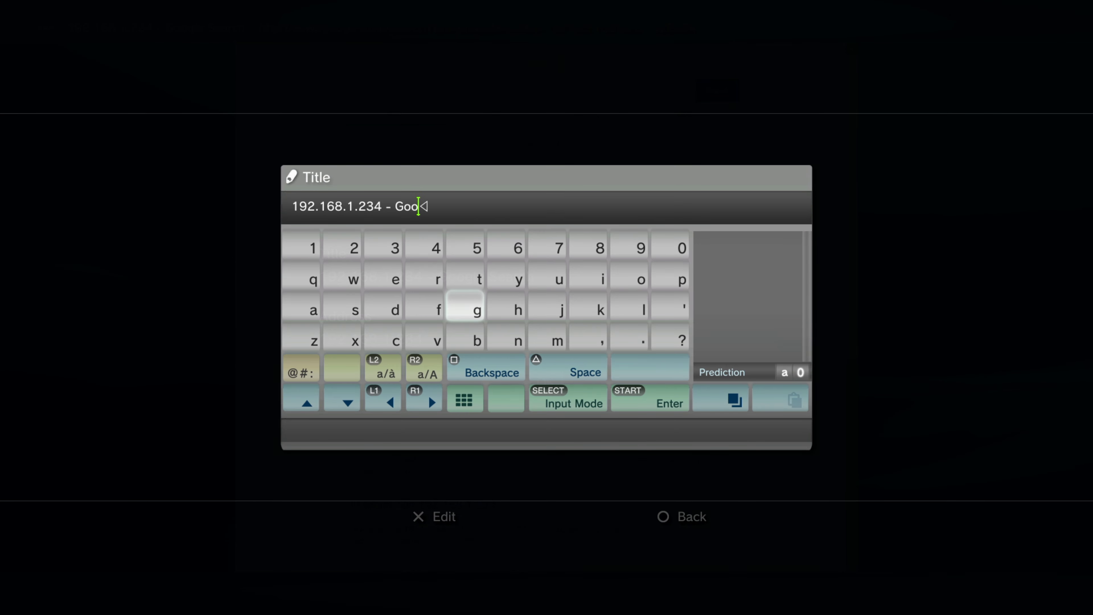
pyautogui.press('BackSpace')
pyautogui.press('BackSpace')
pyautogui.press('Right')
pyautogui.press('Right')
pyautogui.press('Right')
pyautogui.press('Right')
pyautogui.press('Right')
pyautogui.press('Down')
pyautogui.press('Down')
pyautogui.press('Down')
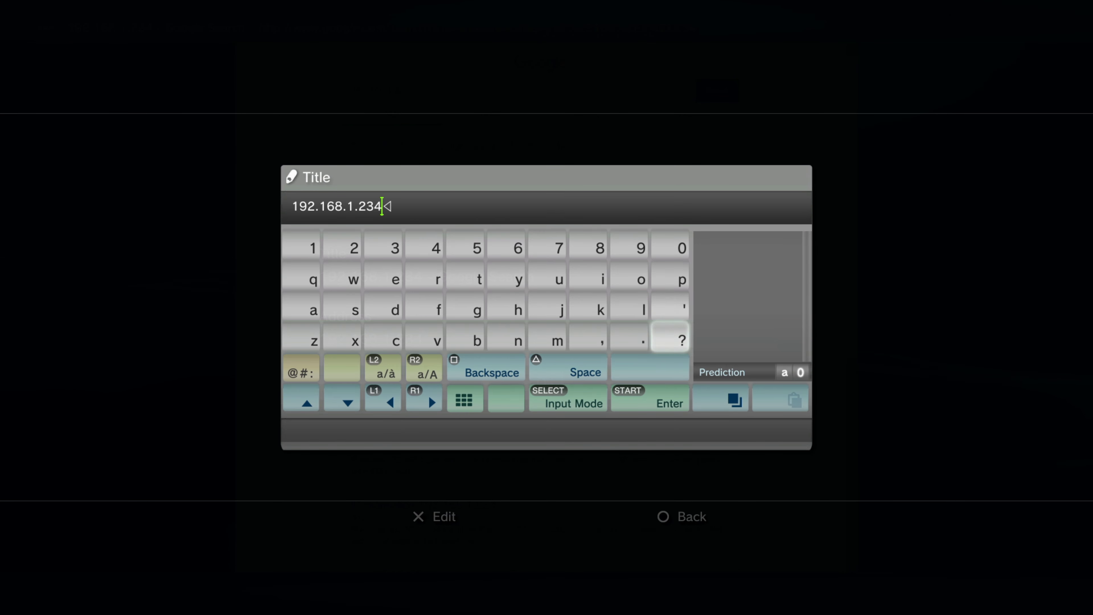
pyautogui.press('Return')
pyautogui.press('Down')
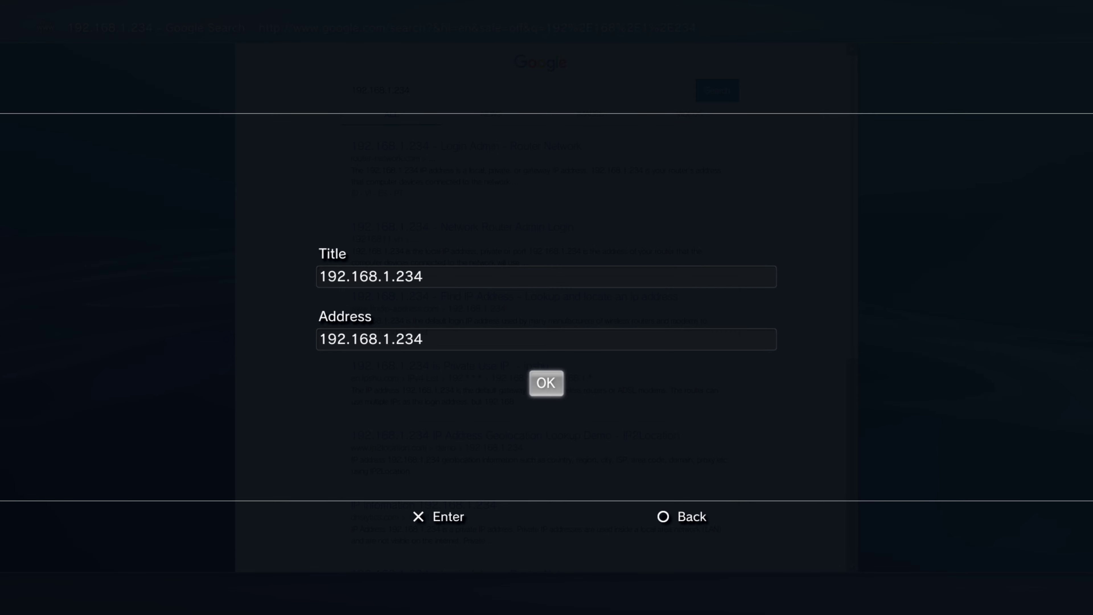
# Save the edited bookmark and load the Flash Writer page from the bookmark list
pyautogui.press('Return')
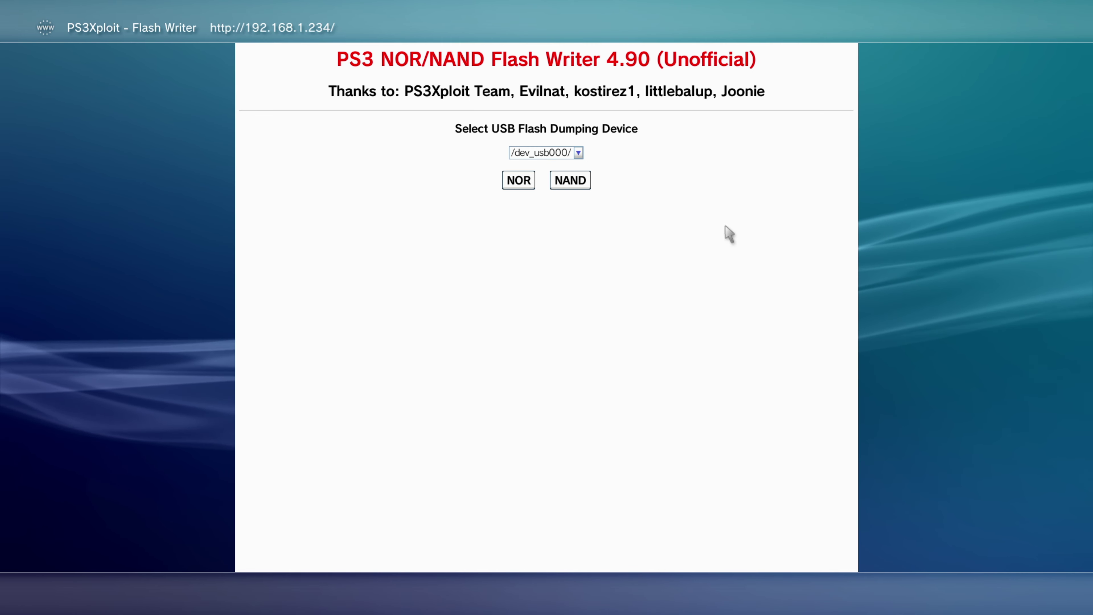
pyautogui.press('Select')
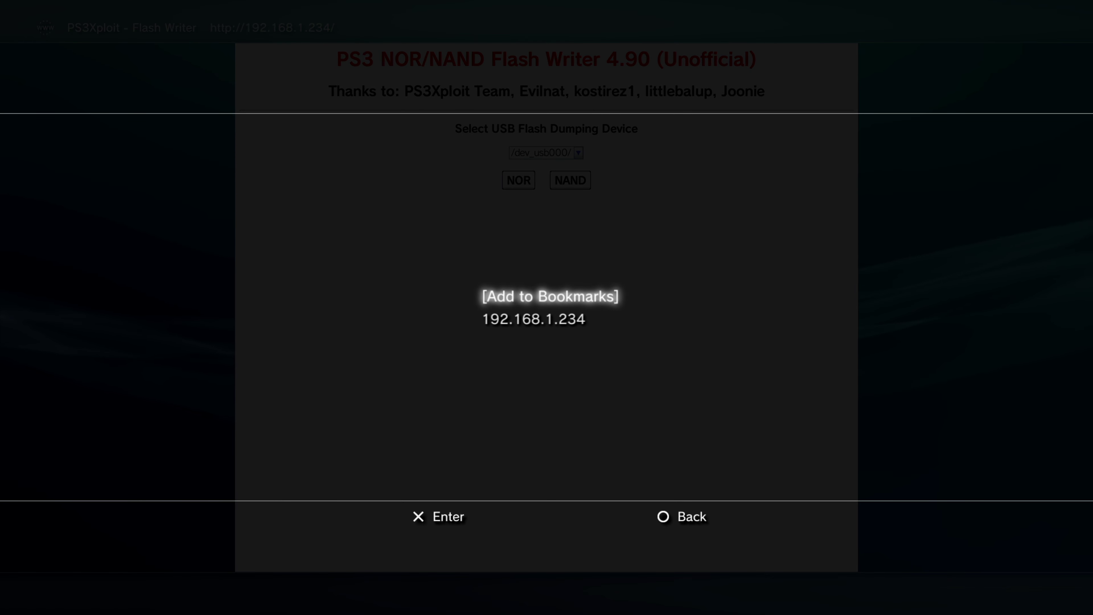
pyautogui.press('Return')
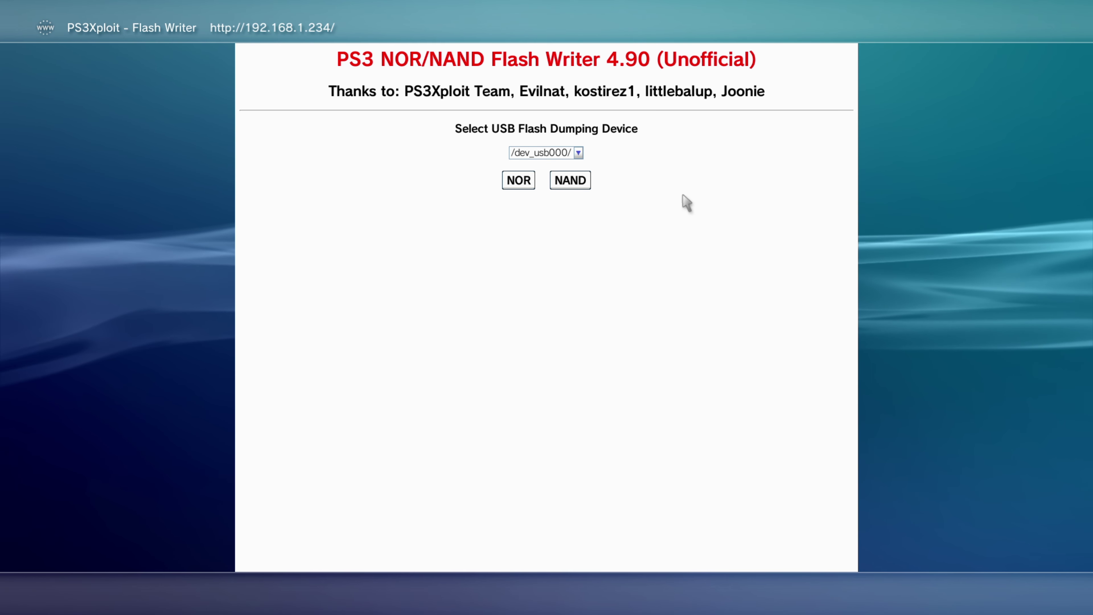
# Delete all of the browser's cookies and confirm the deletion
pyautogui.press('Menu')
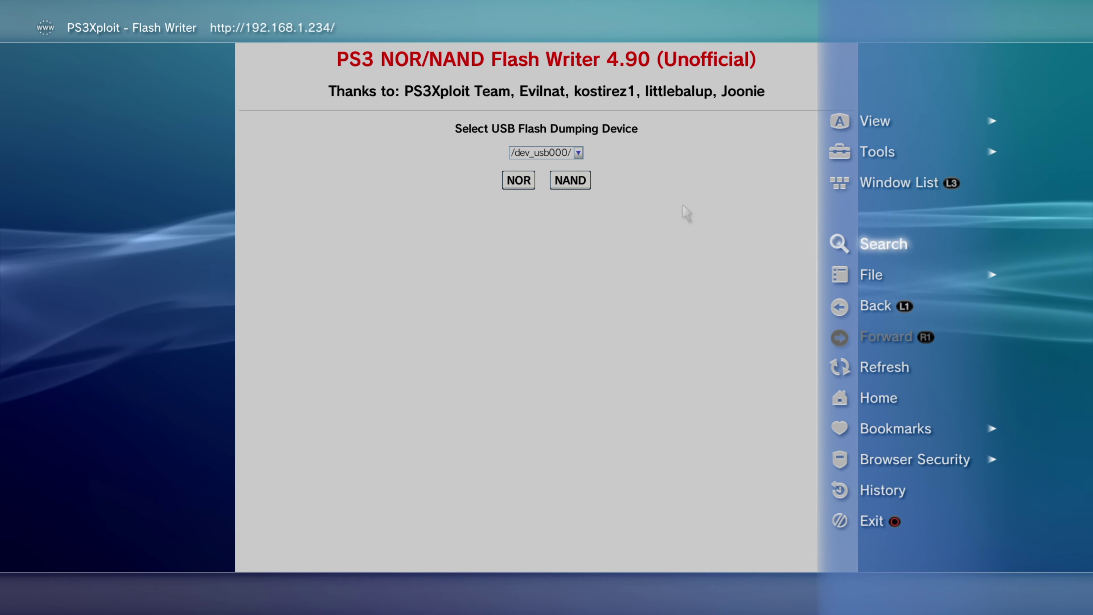
pyautogui.press('Up')
pyautogui.press('Up')
pyautogui.press('Right')
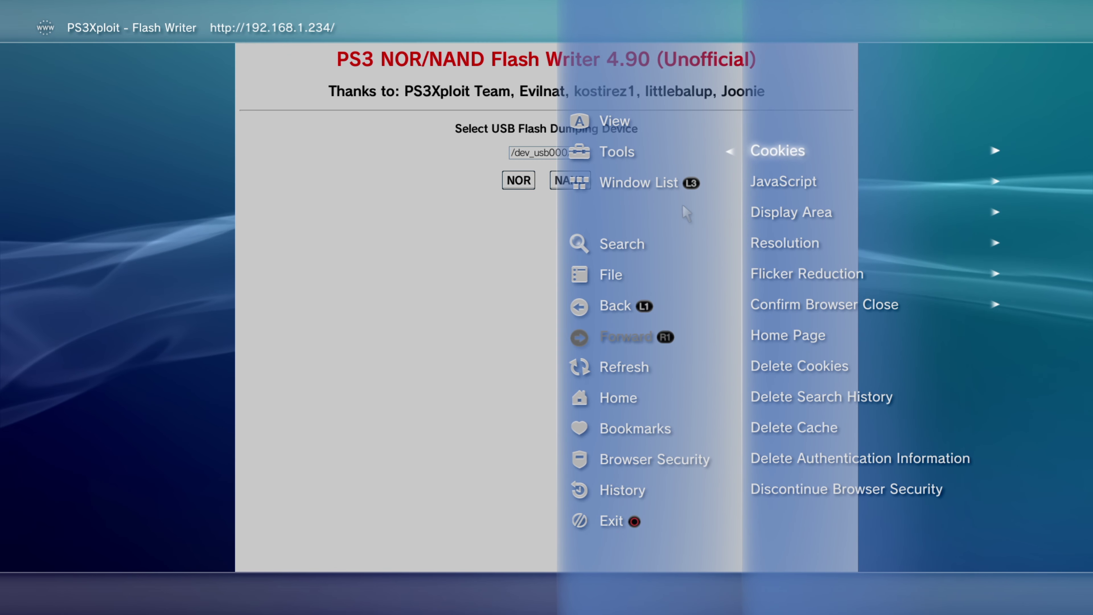
pyautogui.press('Down')
pyautogui.press('Down')
pyautogui.press('Down')
pyautogui.press('Down')
pyautogui.press('Down')
pyautogui.press('Down')
pyautogui.press('Down')
pyautogui.press('Return')
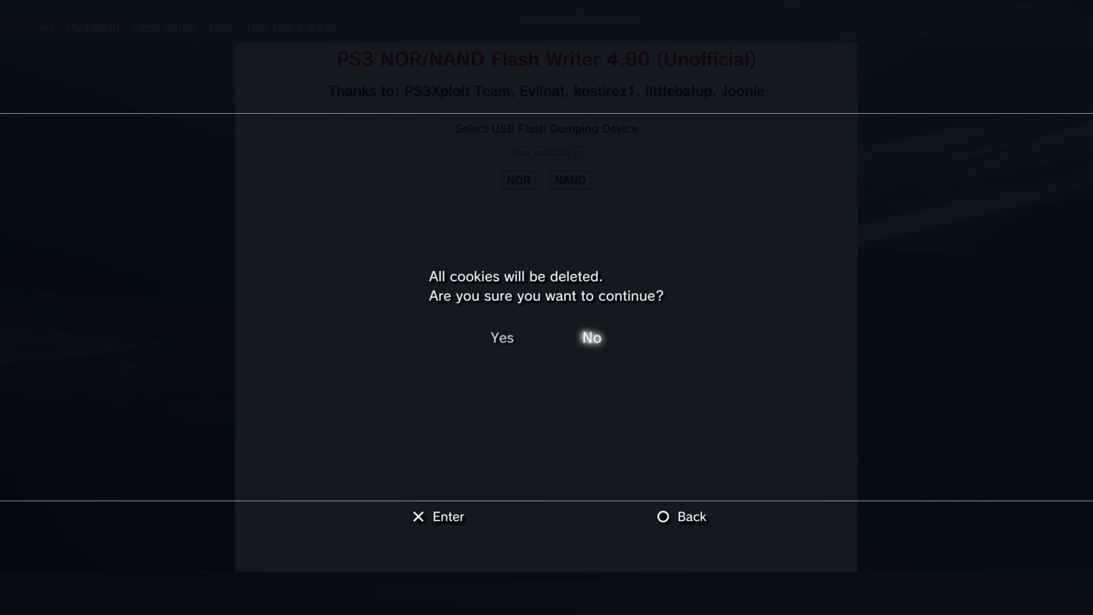
pyautogui.press('Return')
# Delete the browser's search history and confirm the deletion
pyautogui.press('Menu')
pyautogui.press('Up')
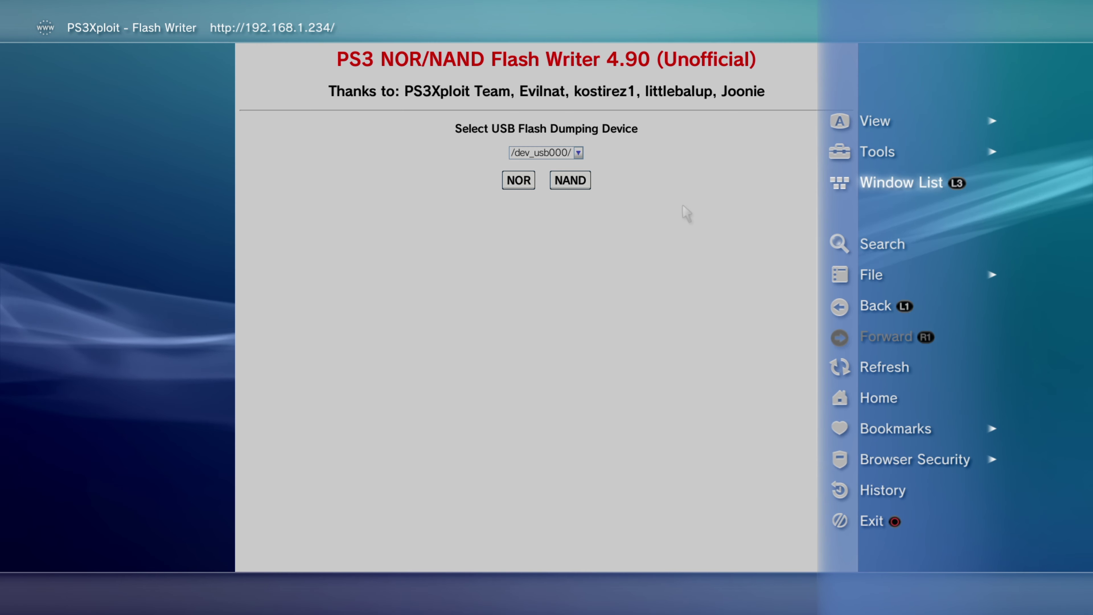
pyautogui.press('Up')
pyautogui.press('Right')
pyautogui.press('Down')
pyautogui.press('Down')
pyautogui.press('Down')
pyautogui.press('Down')
pyautogui.press('Down')
pyautogui.press('Down')
pyautogui.press('Down')
pyautogui.press('Down')
pyautogui.press('Return')
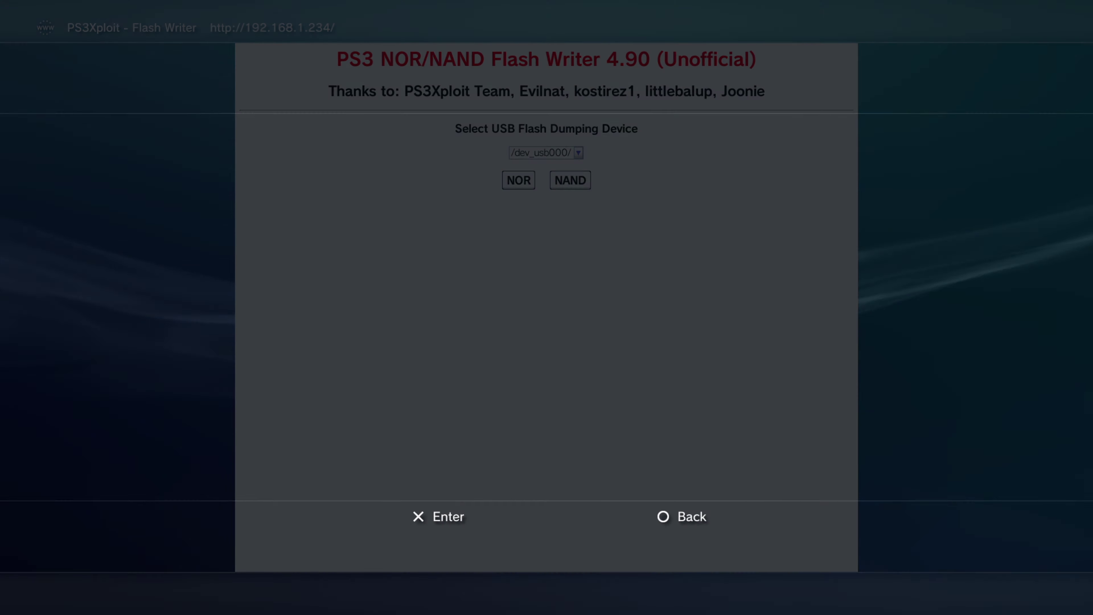
pyautogui.press('Left')
pyautogui.press('Return')
# Delete the browser's cache and confirm the deletion
pyautogui.press('Menu')
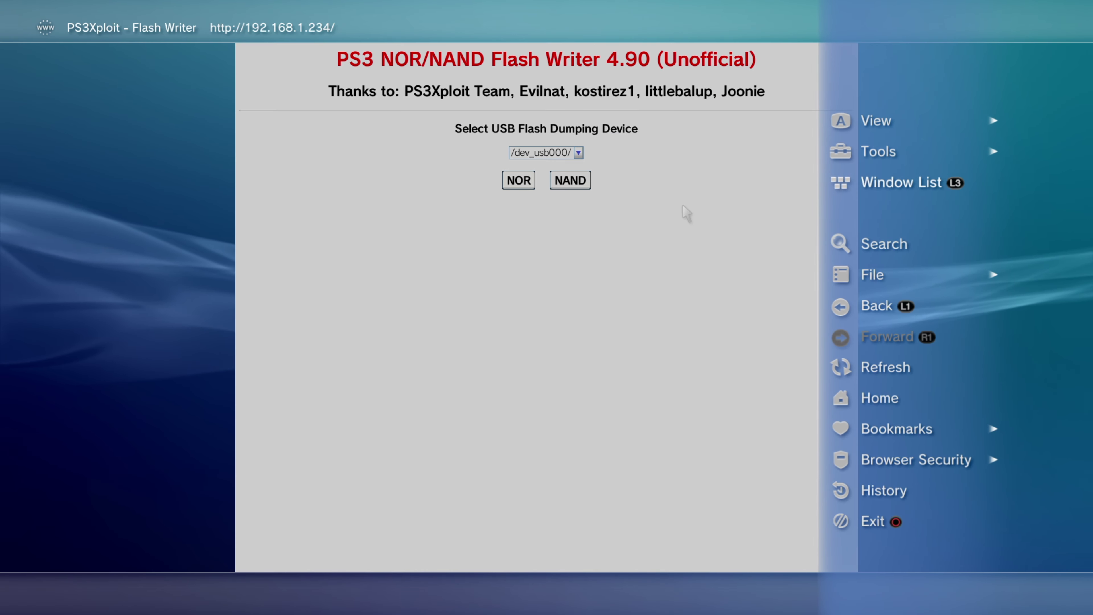
pyautogui.press('Right')
pyautogui.press('Down')
pyautogui.press('Down')
pyautogui.press('Down')
pyautogui.press('Down')
pyautogui.press('Down')
pyautogui.press('Down')
pyautogui.press('Down')
pyautogui.press('Down')
pyautogui.press('Down')
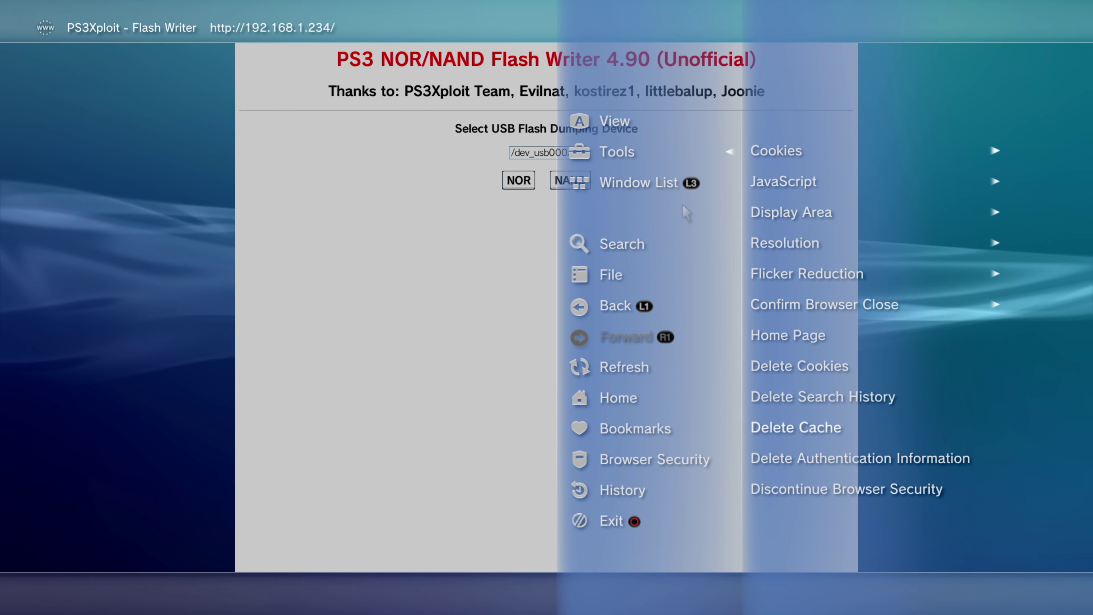
pyautogui.press('Return')
pyautogui.press('Left')
pyautogui.press('Return')
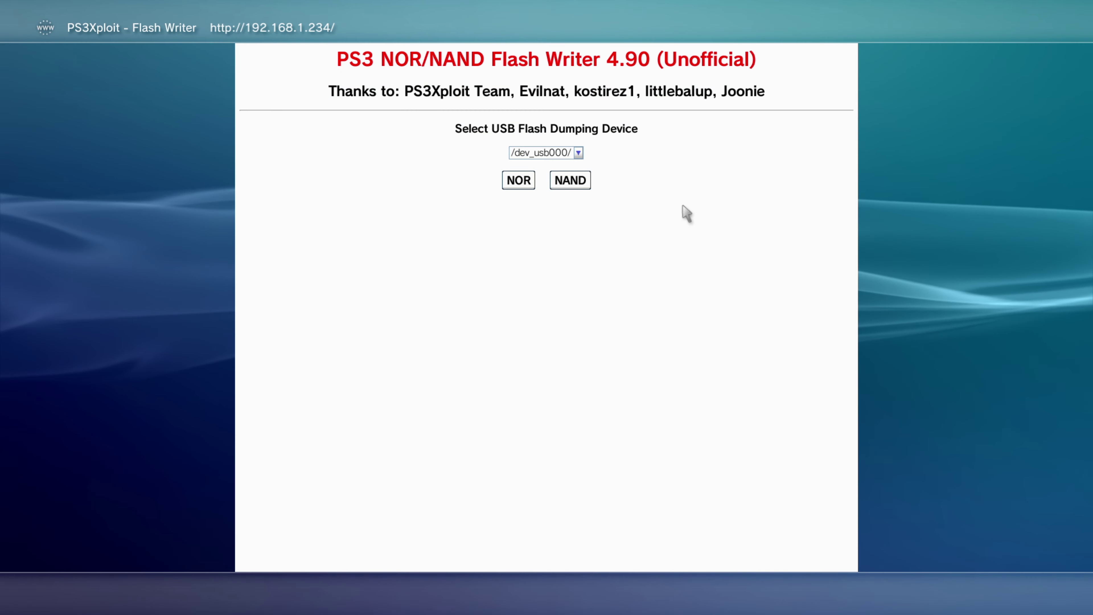
# Delete the browser's stored authentication information and confirm the deletion
pyautogui.press('Menu')
pyautogui.press('Right')
pyautogui.press('Down')
pyautogui.press('Down')
pyautogui.press('Down')
pyautogui.press('Down')
pyautogui.press('Down')
pyautogui.press('Down')
pyautogui.press('Down')
pyautogui.press('Down')
pyautogui.press('Down')
pyautogui.press('Down')
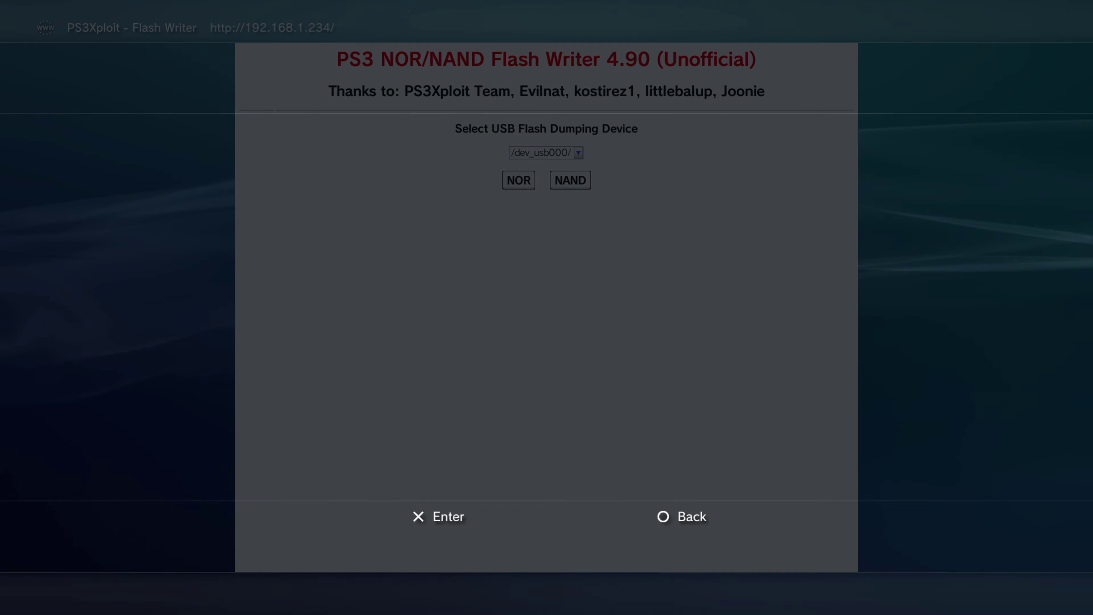
pyautogui.press('Return')
pyautogui.press('Left')
pyautogui.press('Return')
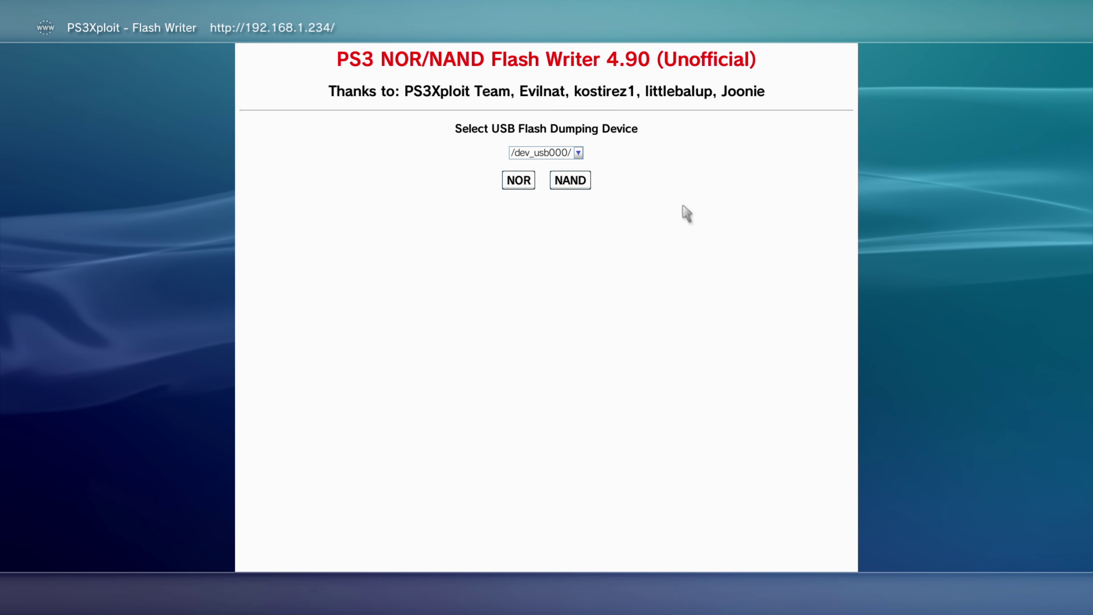
# Open the browser's home page setting and confirm about:blank as its address
pyautogui.press('Escape')
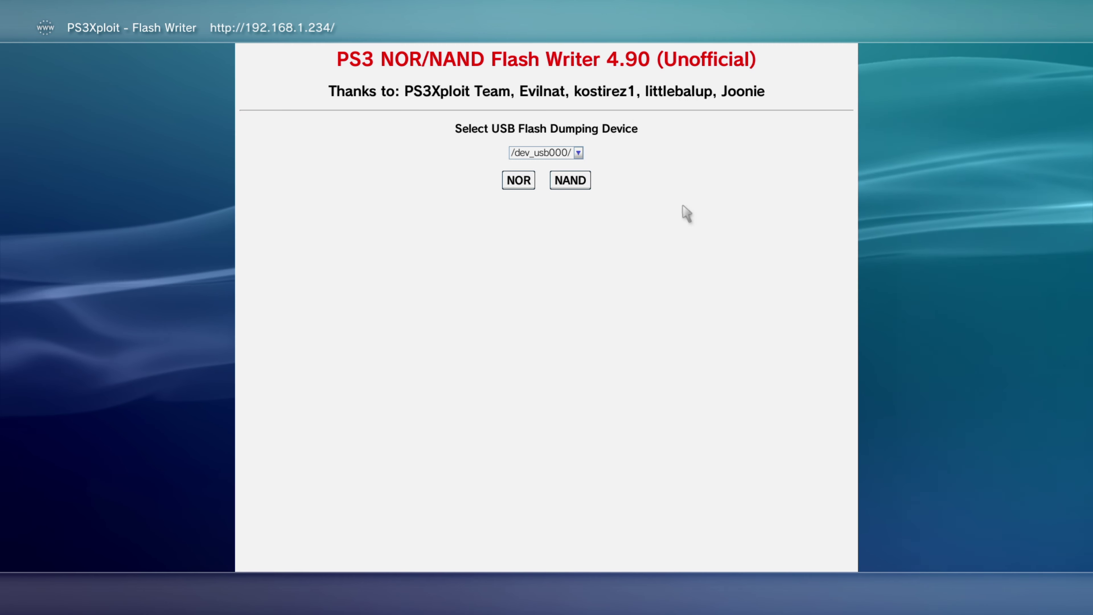
pyautogui.press('Up')
pyautogui.press('Right')
pyautogui.press('Down')
pyautogui.press('Down')
pyautogui.press('Down')
pyautogui.press('Down')
pyautogui.press('Down')
pyautogui.press('Down')
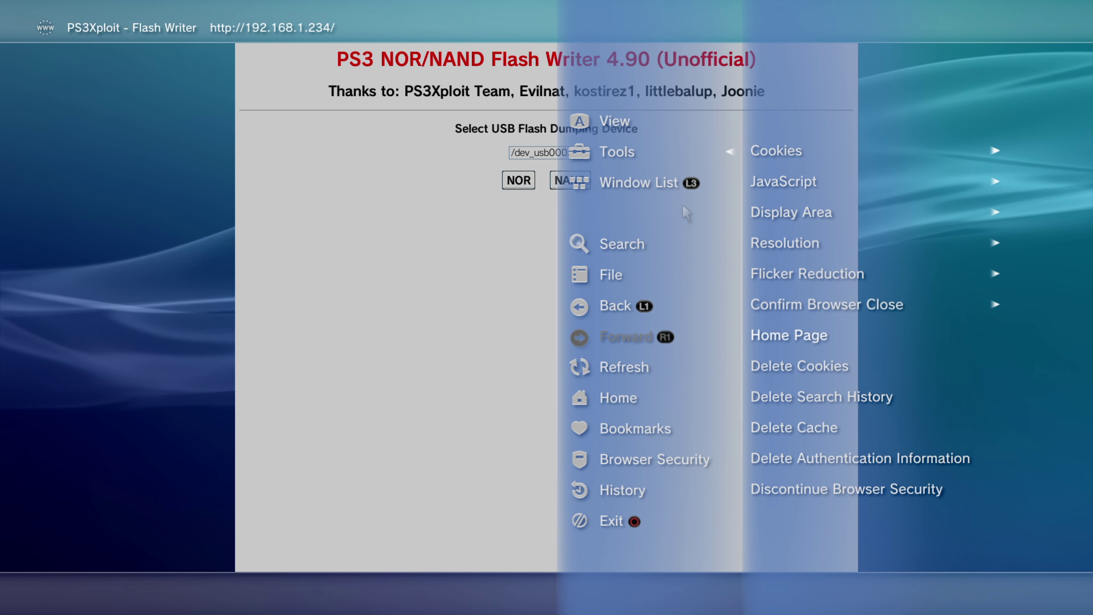
pyautogui.press('Return')
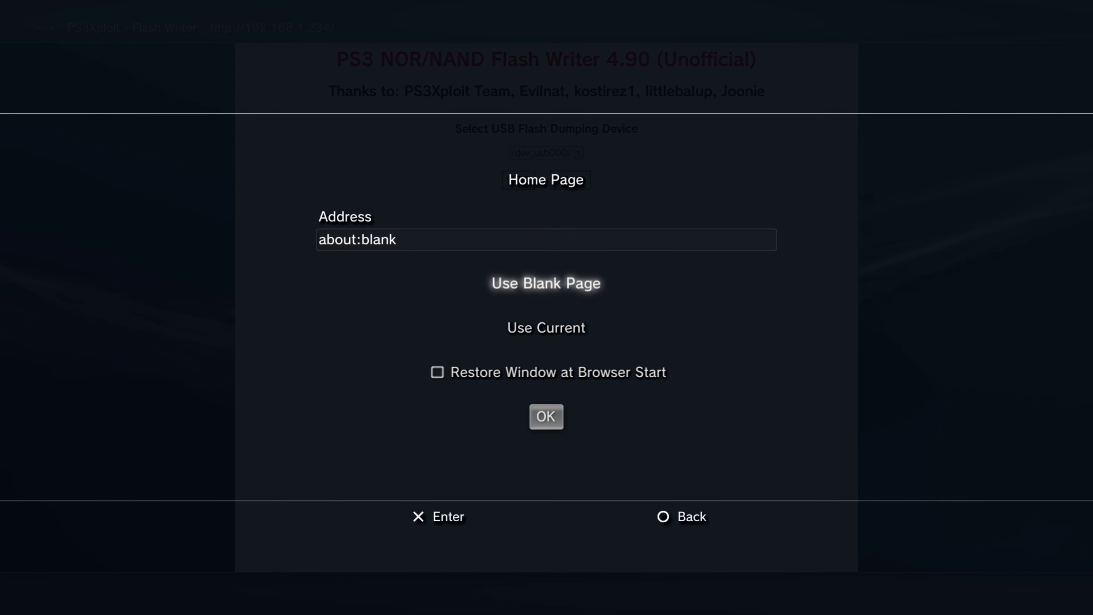
pyautogui.press('Down')
pyautogui.press('Down')
pyautogui.press('Down')
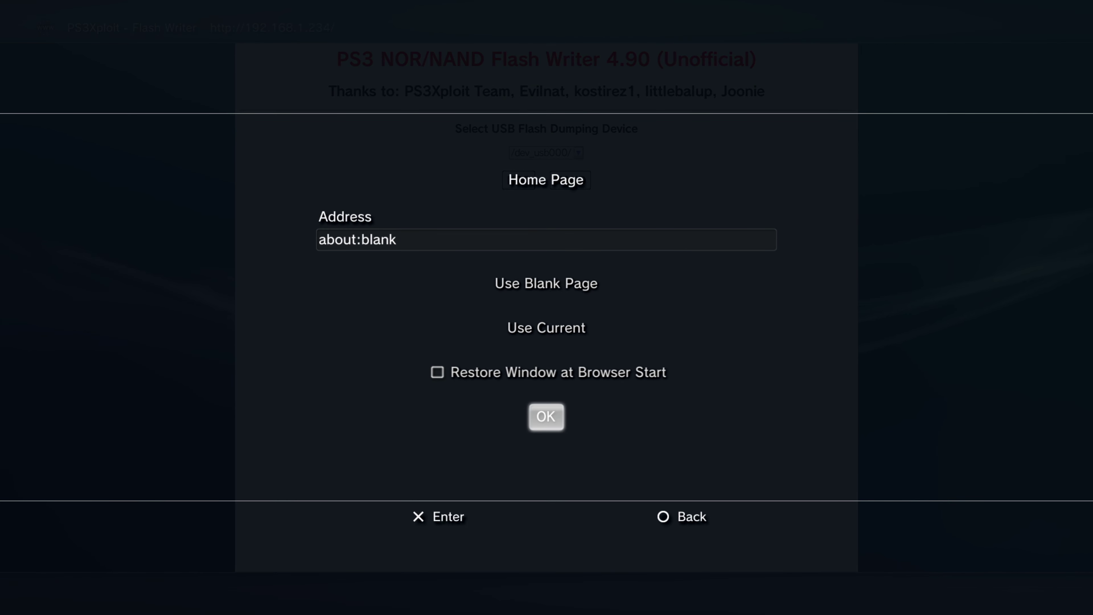
pyautogui.press('Return')
# Close and relaunch the Internet Browser, and load the 192.168.1.234 bookmark
pyautogui.press('Escape')
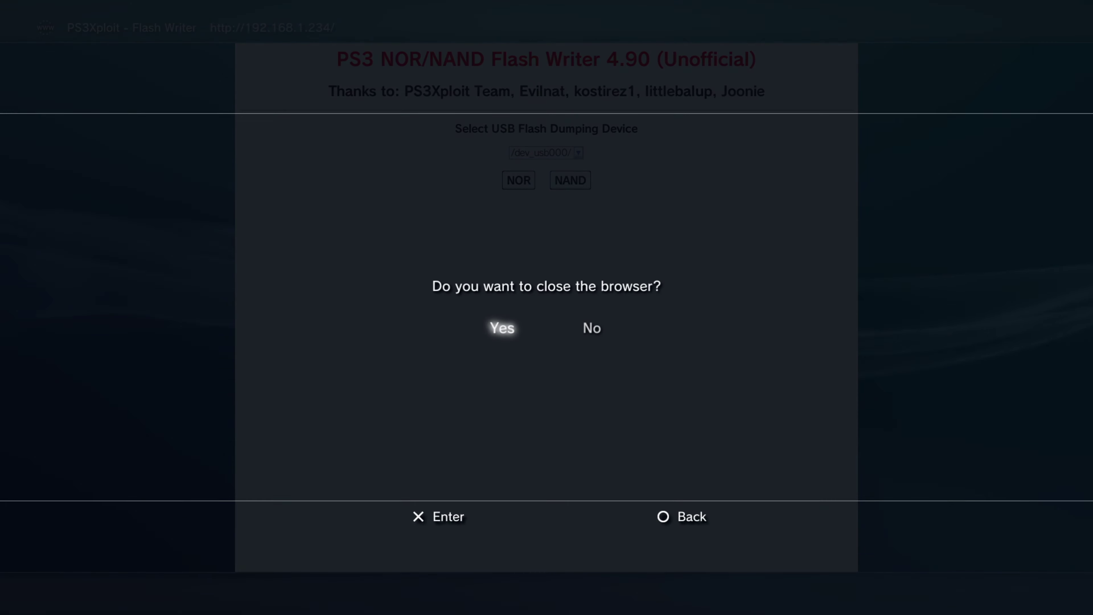
pyautogui.press('Return')
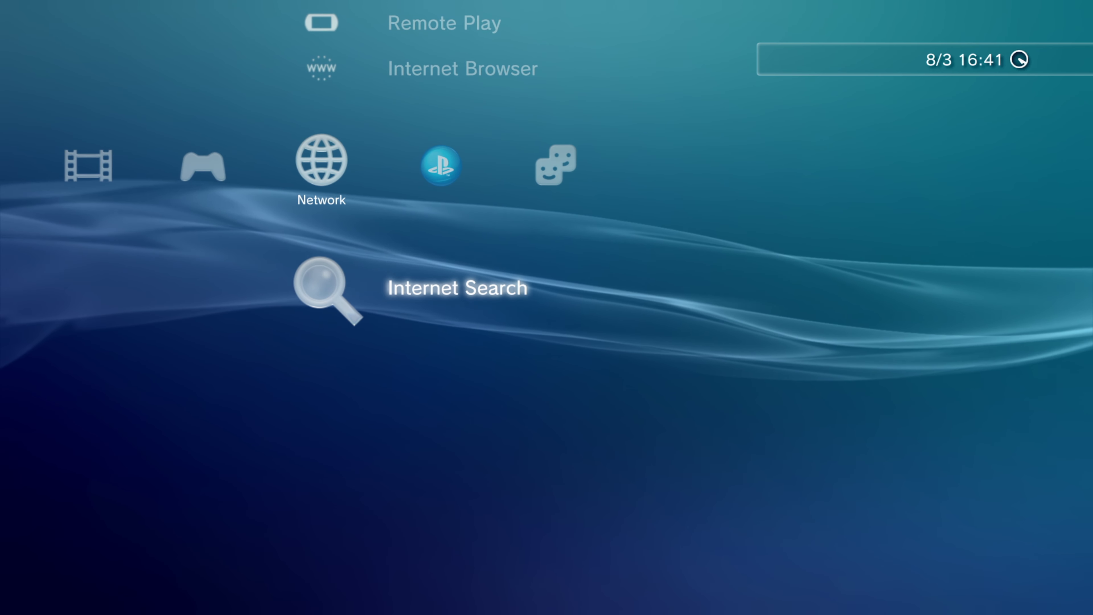
pyautogui.press('Up')
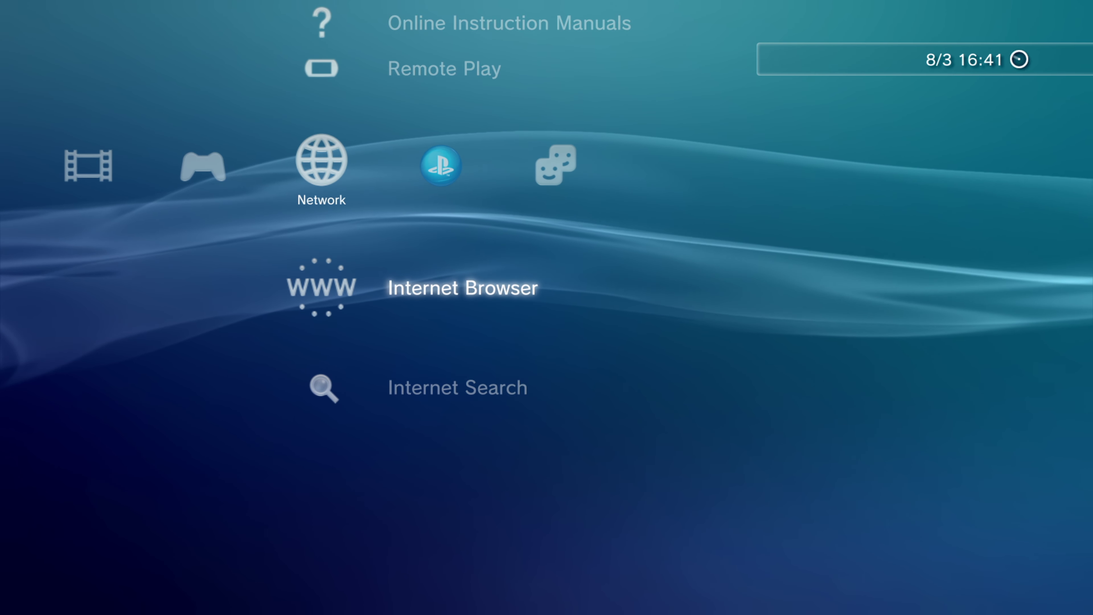
pyautogui.press('Return')
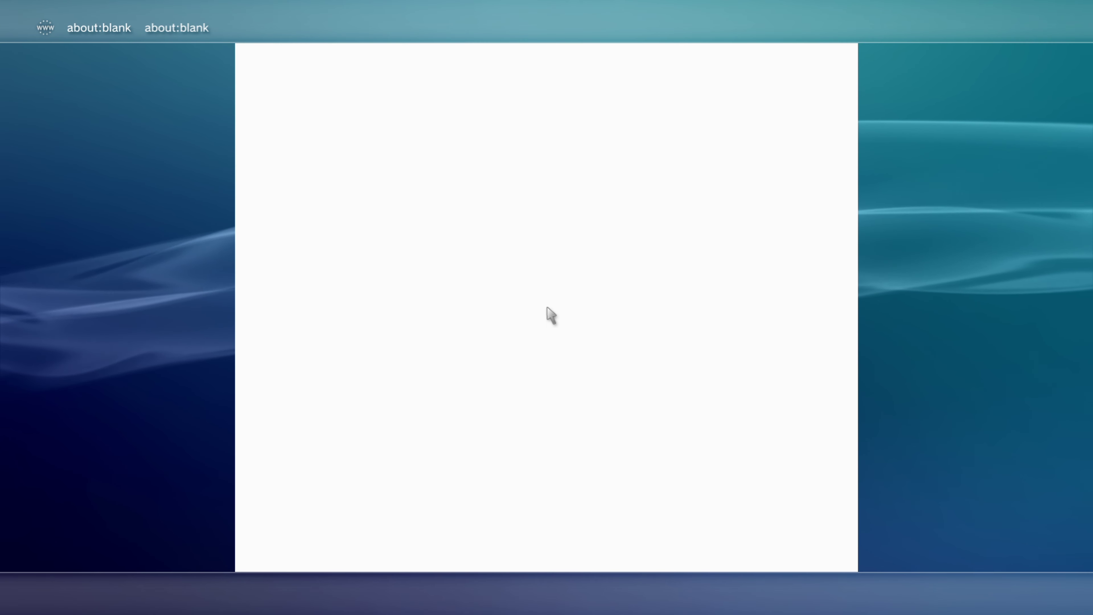
pyautogui.hotkey('ctrl', 'b')
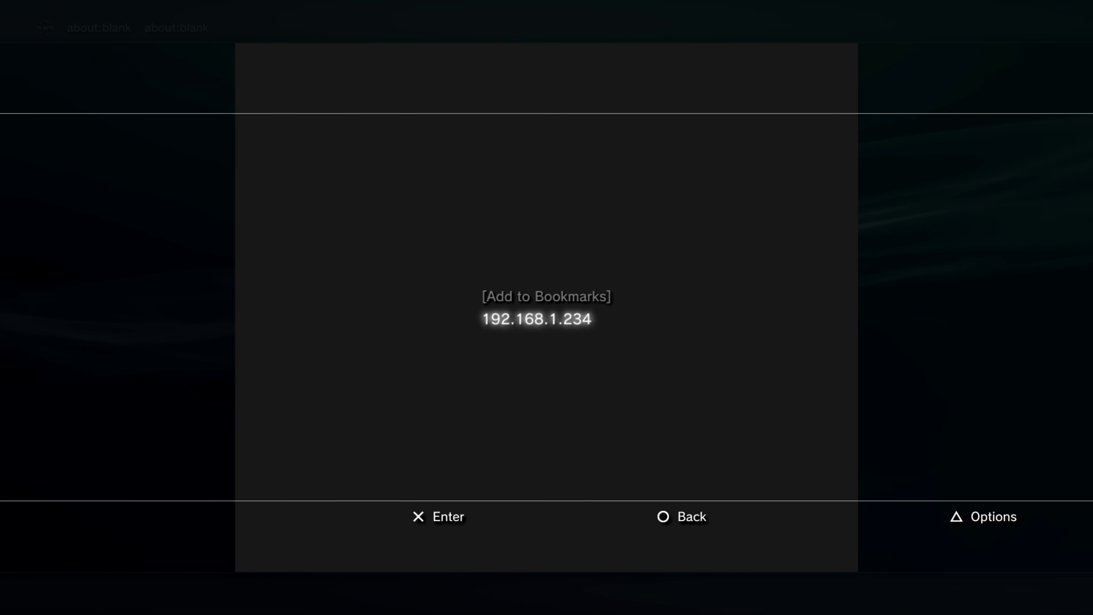
pyautogui.press('Return')
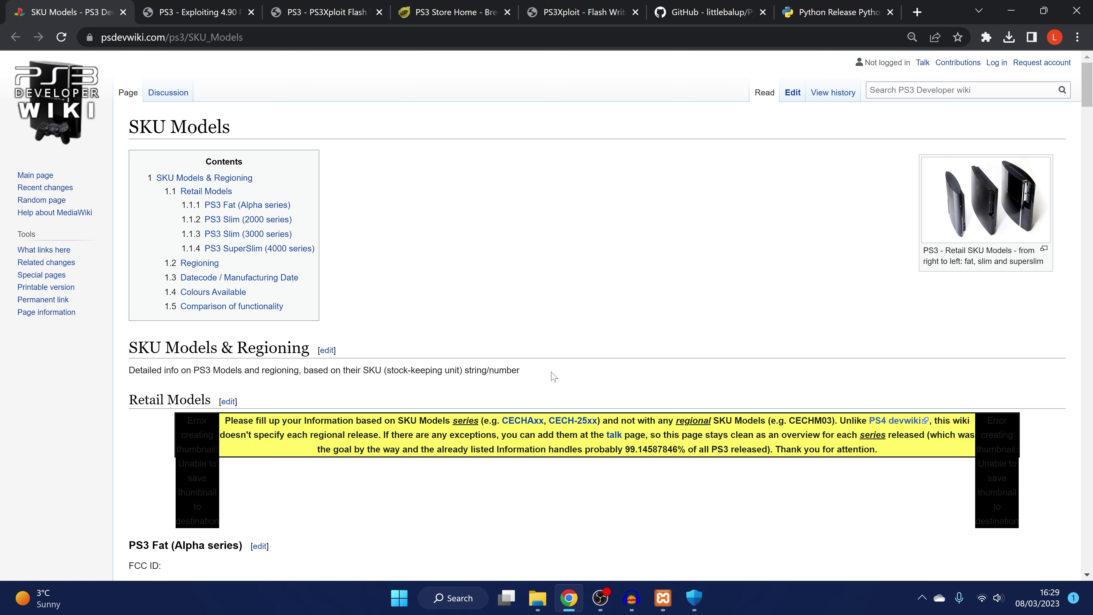
# Switch to Chrome on the PC and scan the SKU Models wiki page's PS3 Fat (Alpha series) section
pyautogui.scroll(-10, 555, 420)
pyautogui.scroll(6, 556, 422)
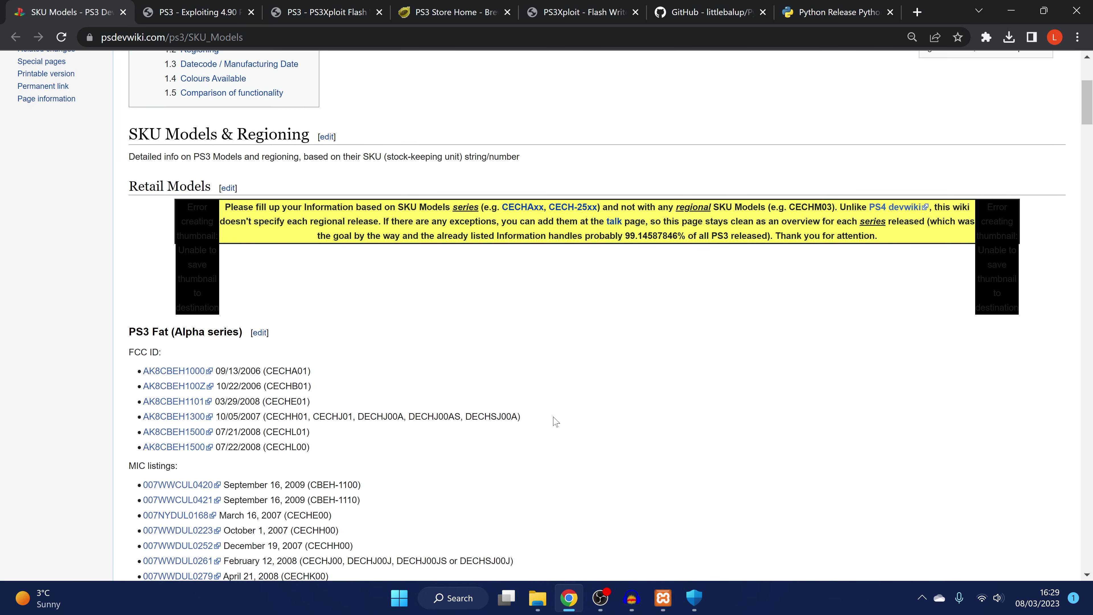
pyautogui.scroll(-1, 556, 422)
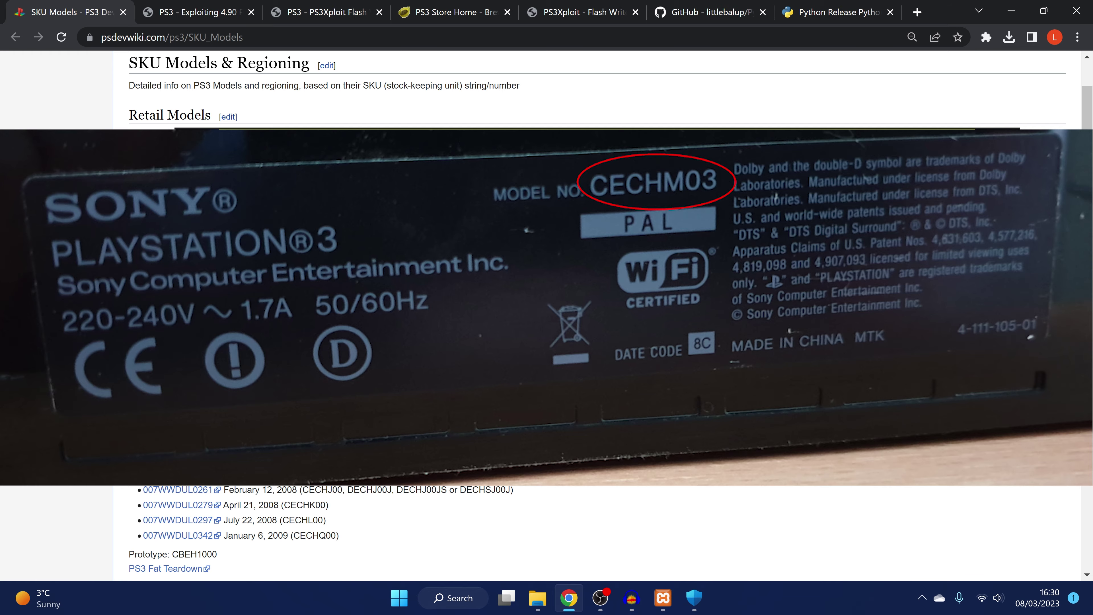
pyautogui.scroll(-10, 546, 310)
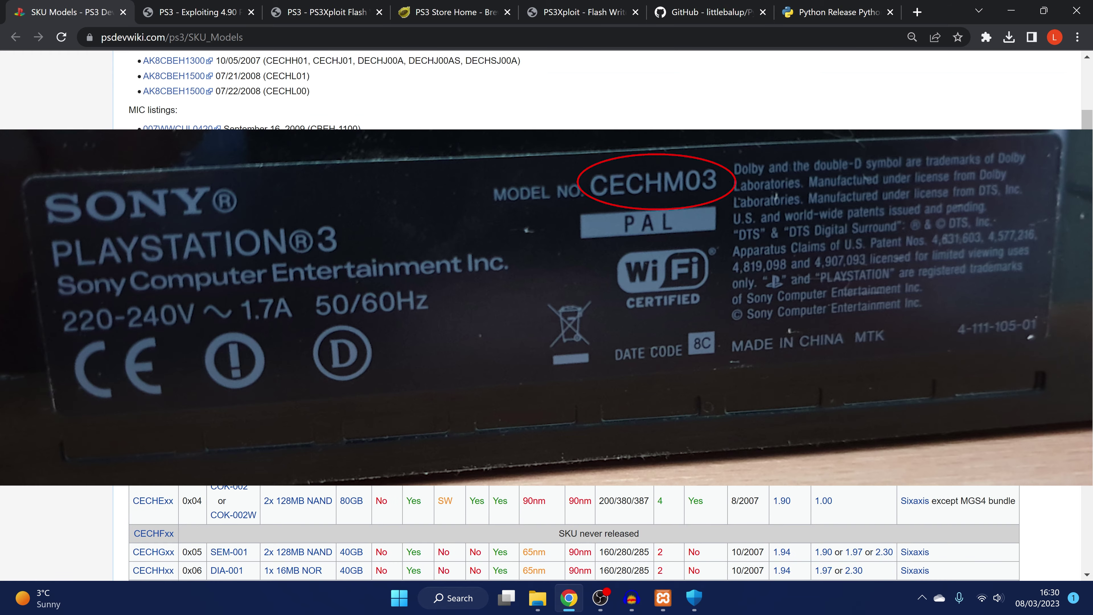
pyautogui.scroll(3, 546, 310)
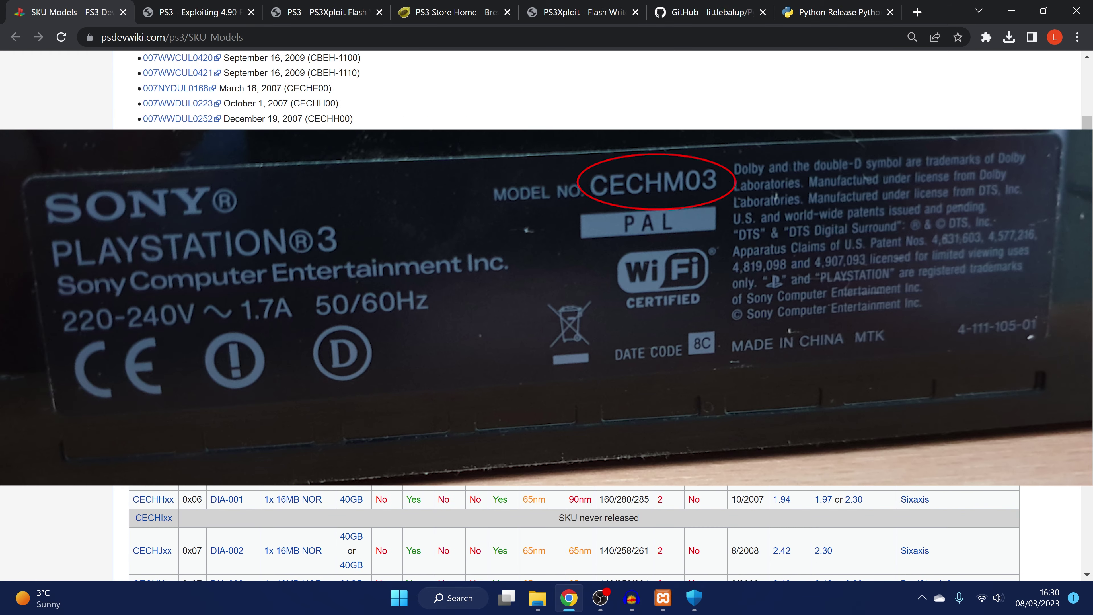
pyautogui.scroll(-3, 547, 309)
pyautogui.scroll(3, 199, 153)
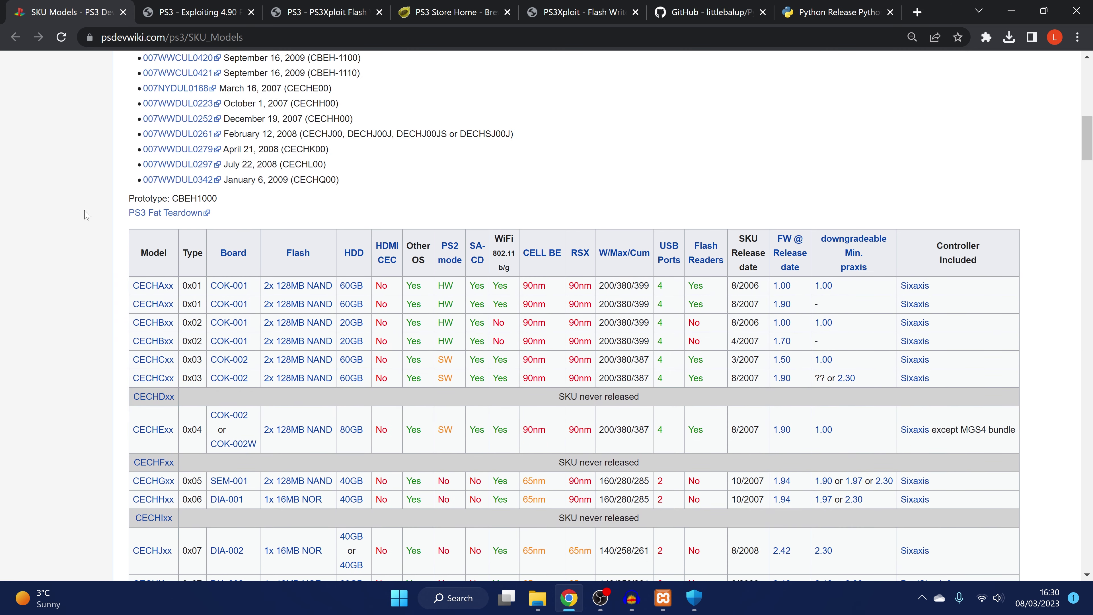
pyautogui.scroll(5, 168, 237)
pyautogui.scroll(5, 224, 353)
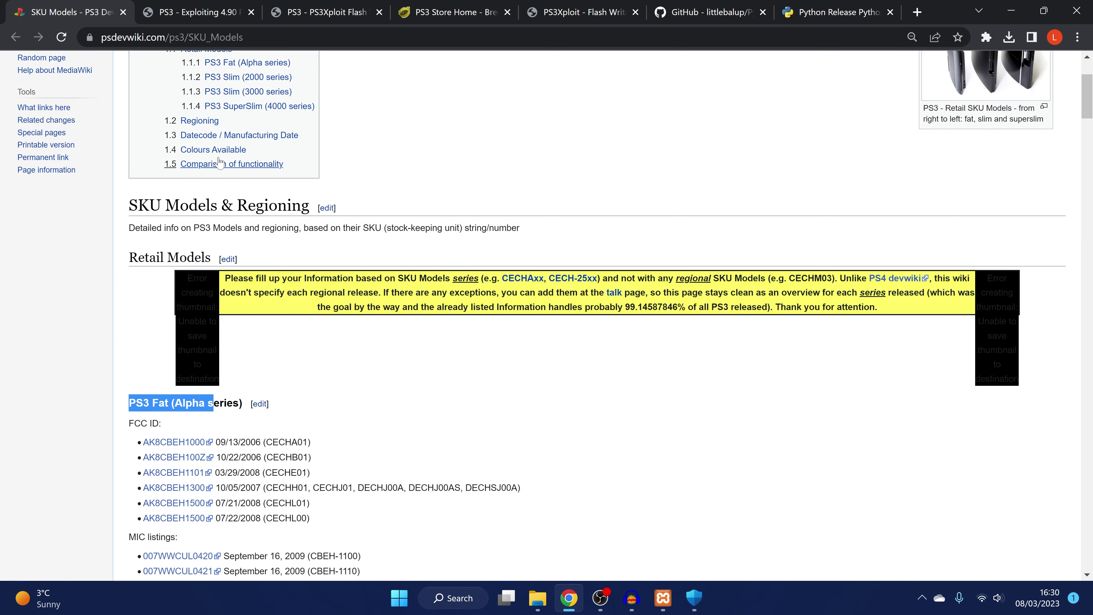
# Find the CECHMxx row in the PS3 Fat models table and check which flash type it uses
pyautogui.scroll(-4, 225, 354)
pyautogui.scroll(-7, 265, 411)
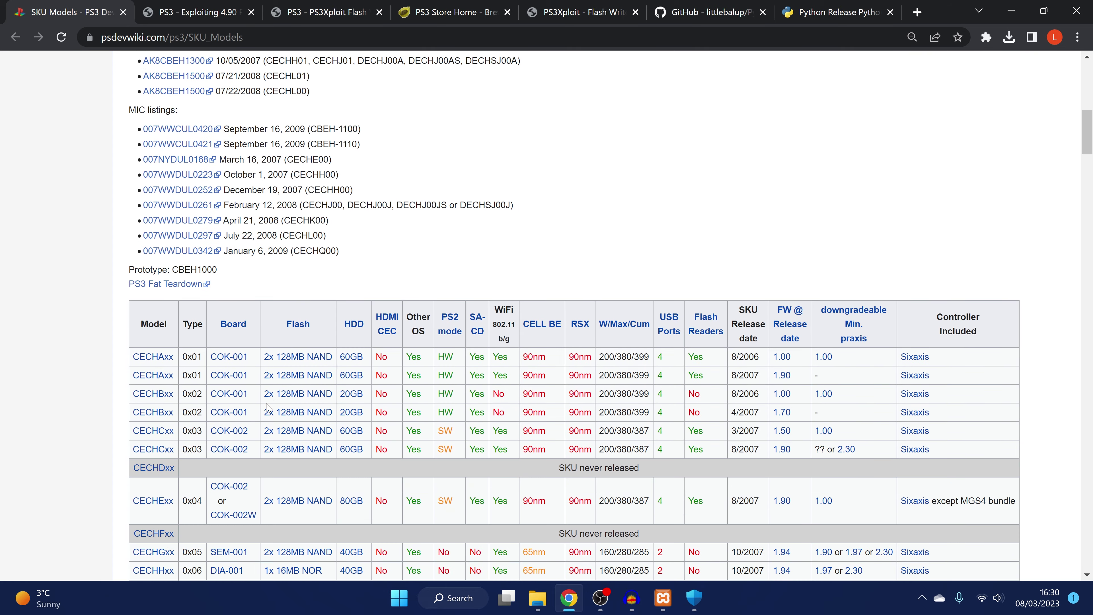
pyautogui.scroll(-2, 230, 366)
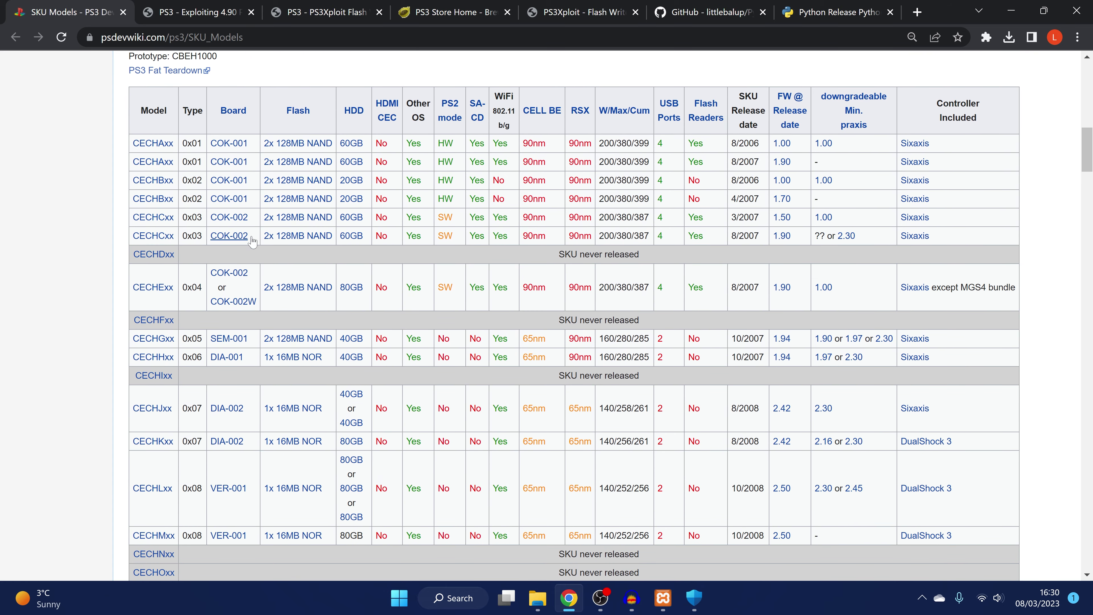
pyautogui.scroll(-4, 252, 241)
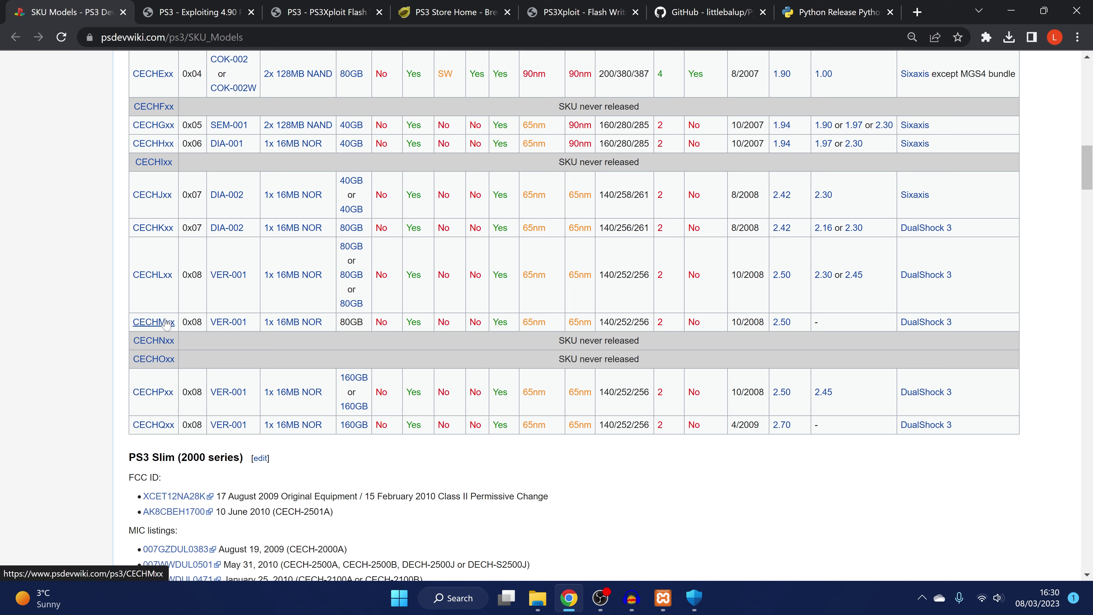
pyautogui.moveTo(133, 322); pyautogui.dragTo(284, 333)
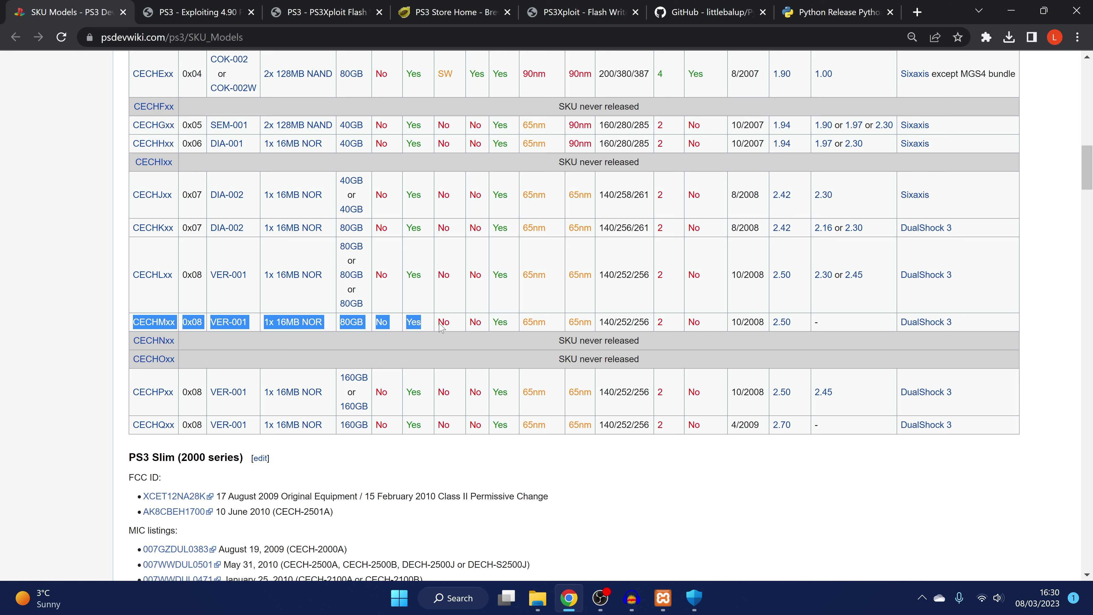
pyautogui.moveTo(624, 319); pyautogui.dragTo(957, 331)
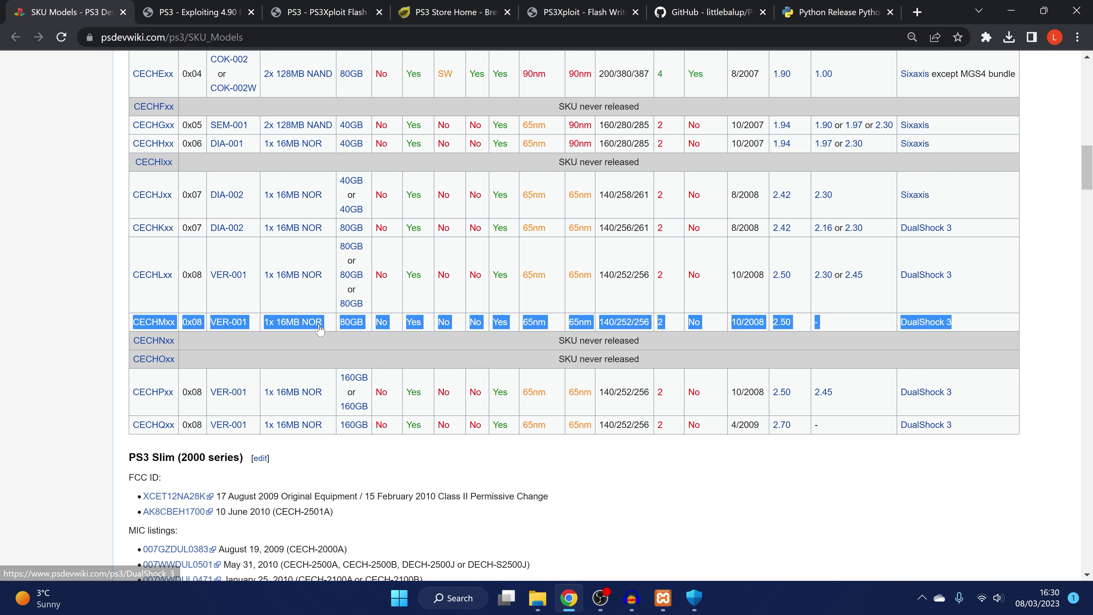
pyautogui.click(308, 337)
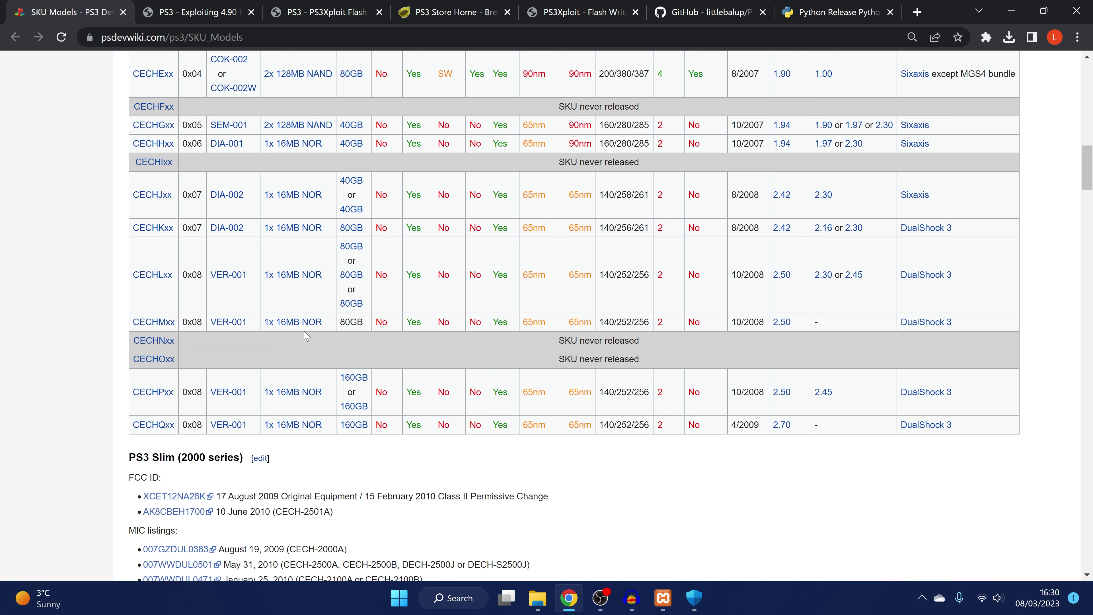
# Compare which PS3 Fat models use NAND and which use NOR in the table's Flash column
pyautogui.scroll(6, 306, 336)
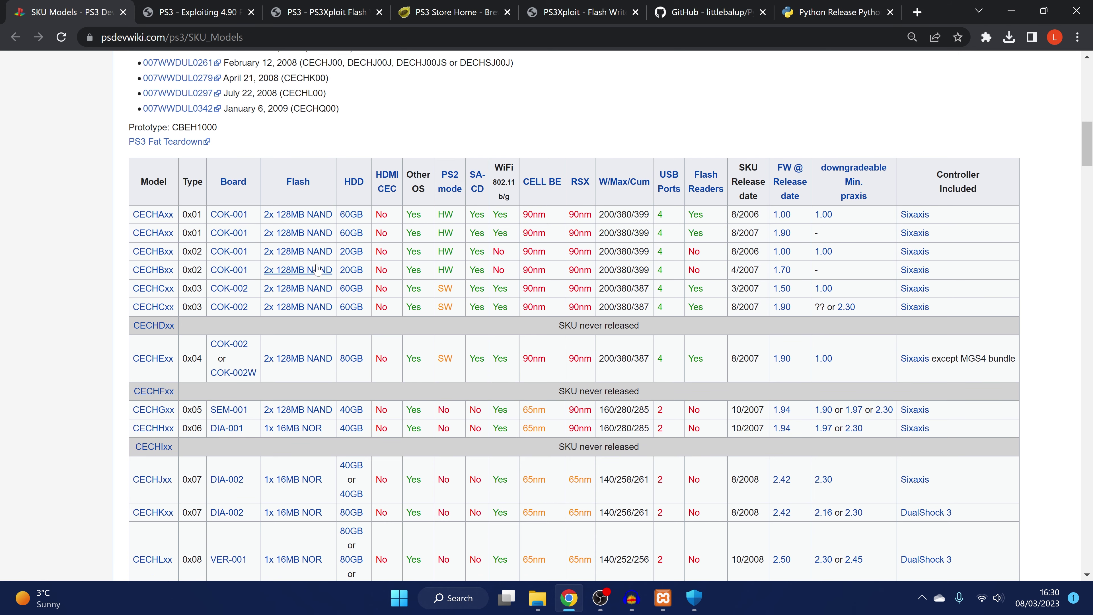
pyautogui.scroll(-6, 313, 284)
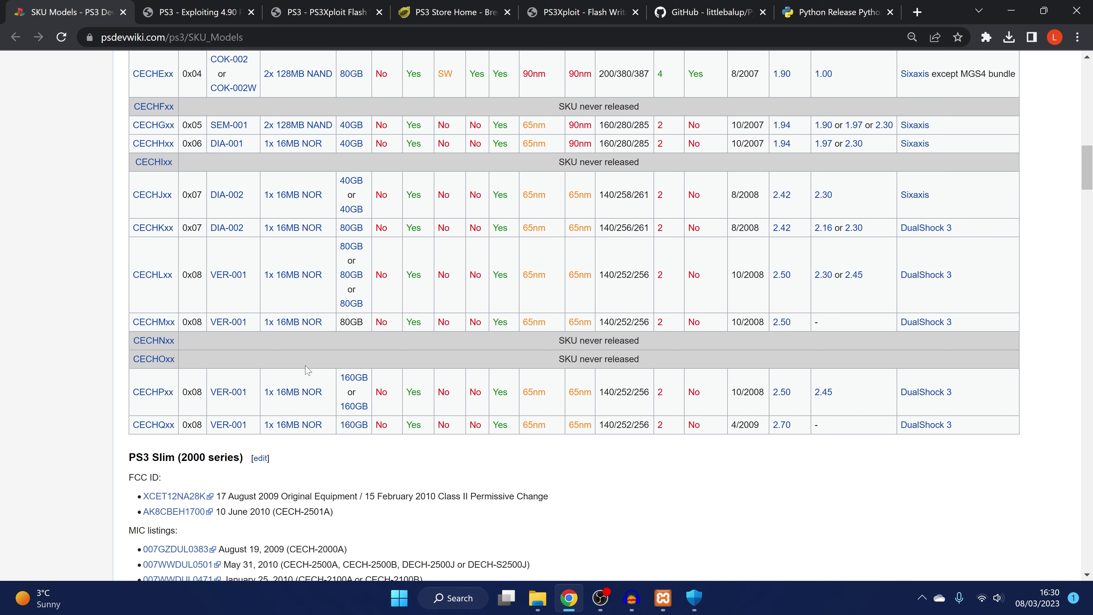
pyautogui.scroll(-4, 306, 371)
pyautogui.scroll(7, 401, 315)
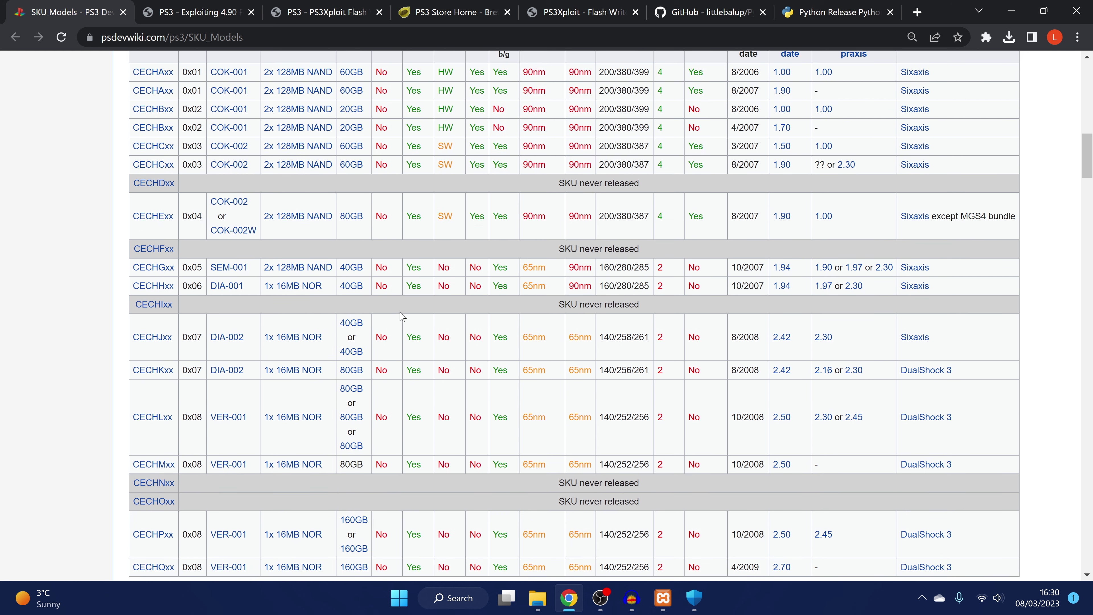
# Examine the Flash column for the PS3 Slim (2000 series) models
pyautogui.scroll(-10, 401, 315)
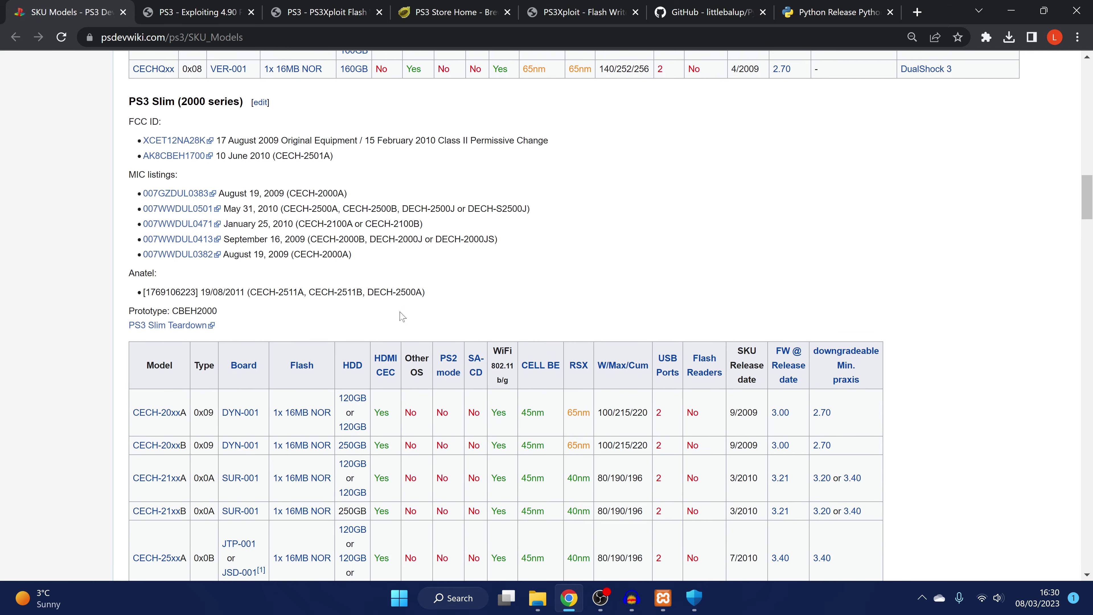
pyautogui.scroll(-10, 326, 255)
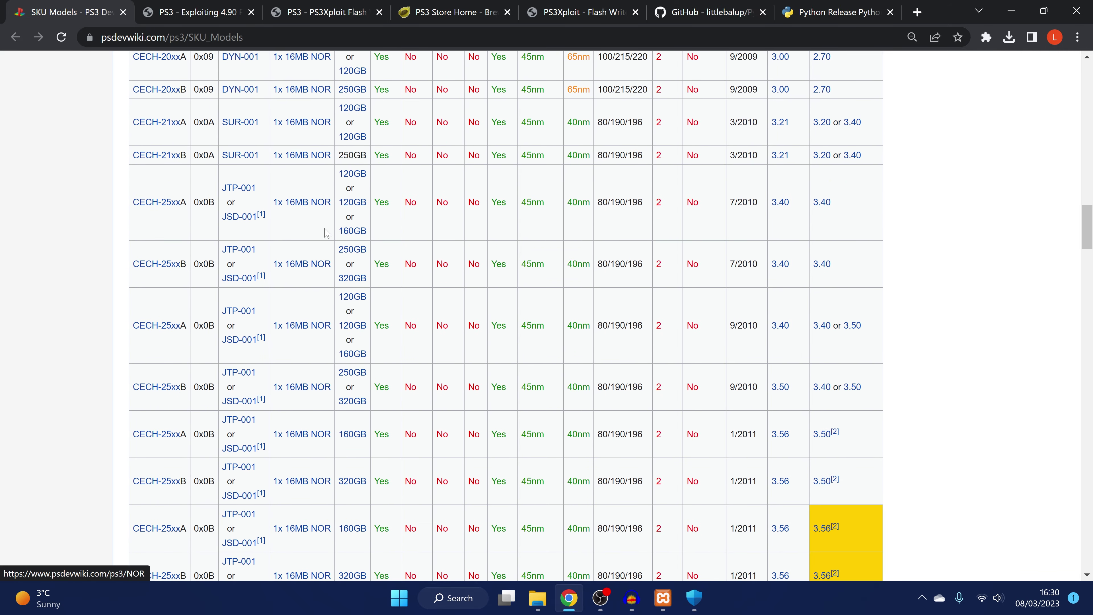
pyautogui.scroll(-6, 325, 256)
pyautogui.scroll(10, 327, 259)
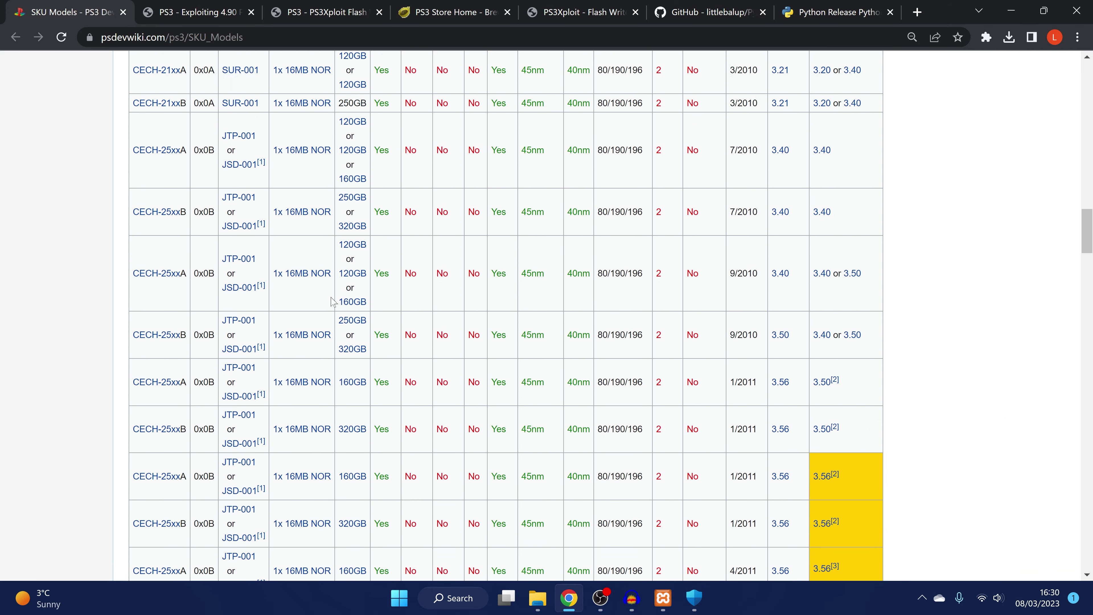
# Review the PS3 Slim table from the CECH-20xx rows onward, including the models listed below it
pyautogui.scroll(3, 328, 284)
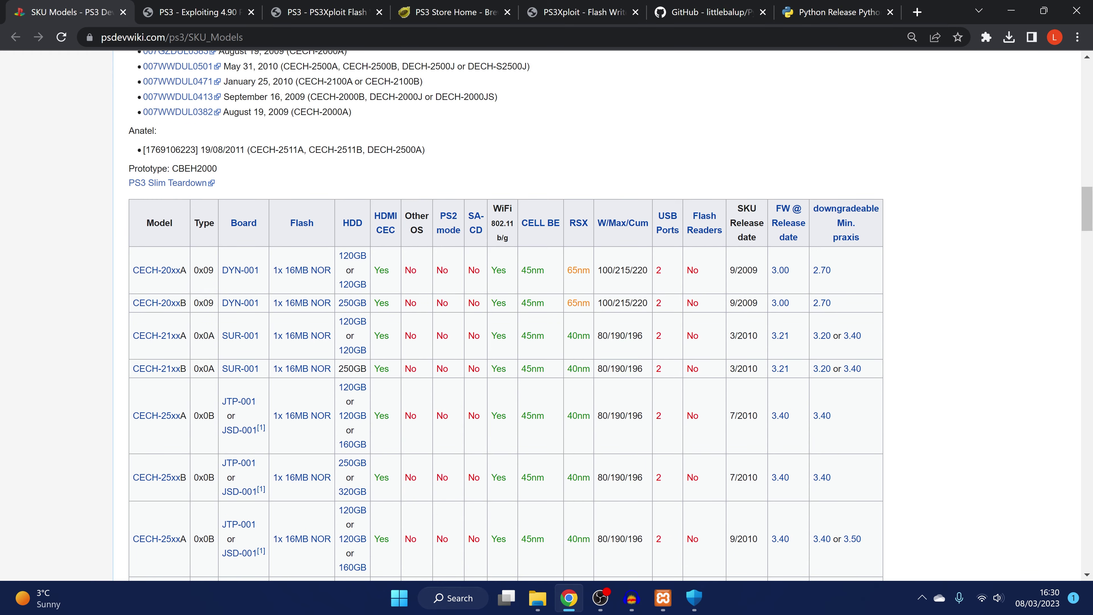
pyautogui.scroll(-20, 314, 305)
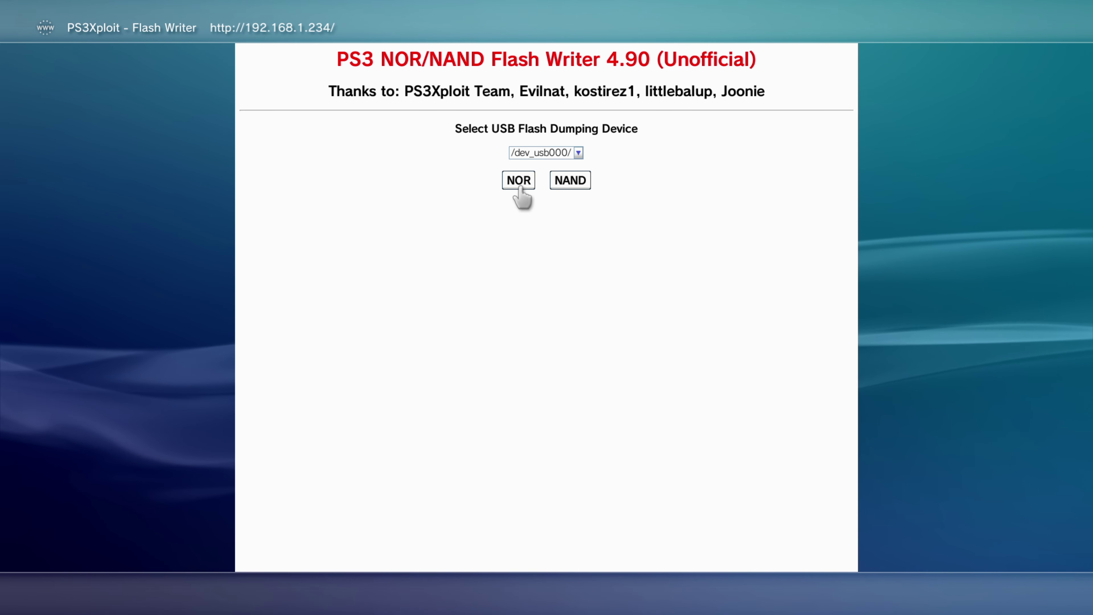
# In the PS3 browser's Flash Writer, choose /dev_usb000/ as the USB flash dumping device and NOR as the flash type
pyautogui.click(579, 153)
pyautogui.press('Down')
pyautogui.press('Down')
pyautogui.press('Down')
pyautogui.press('Down')
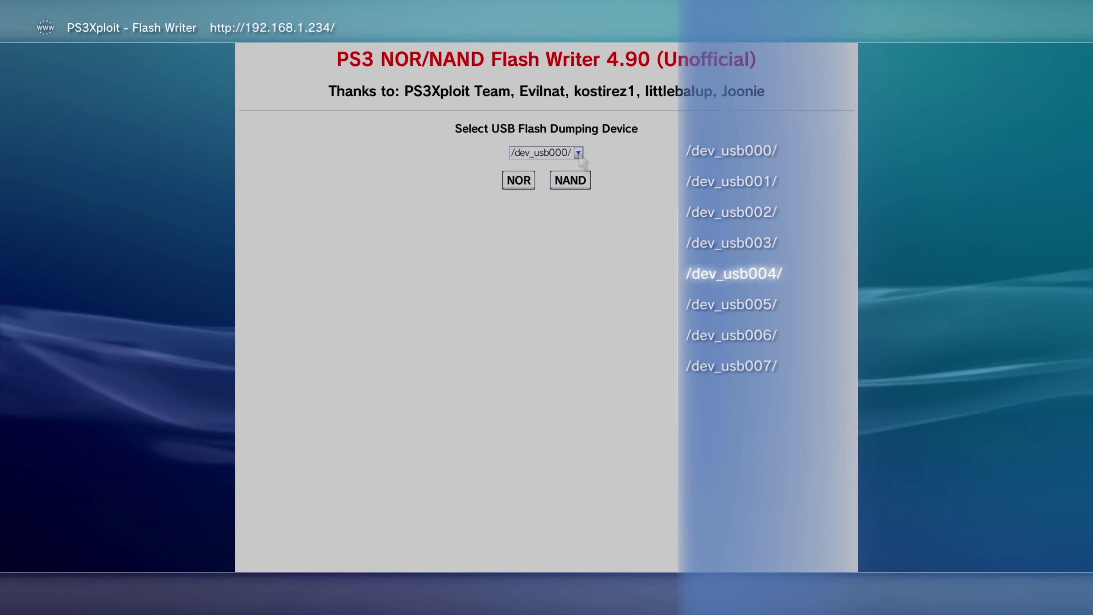
pyautogui.press('Up')
pyautogui.press('Up')
pyautogui.press('Up')
pyautogui.press('Up')
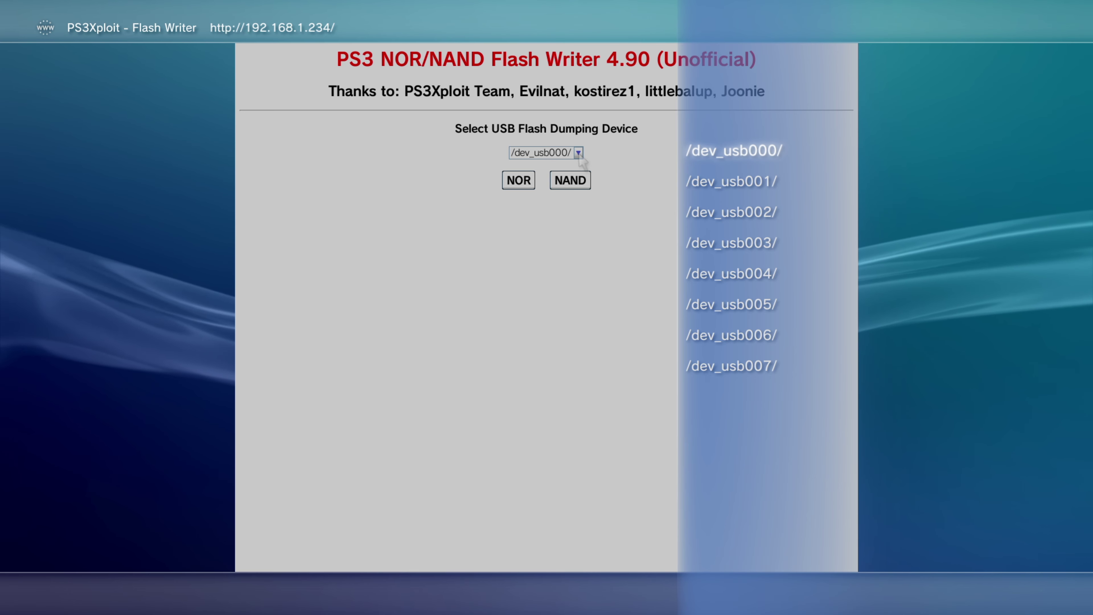
pyautogui.press('Return')
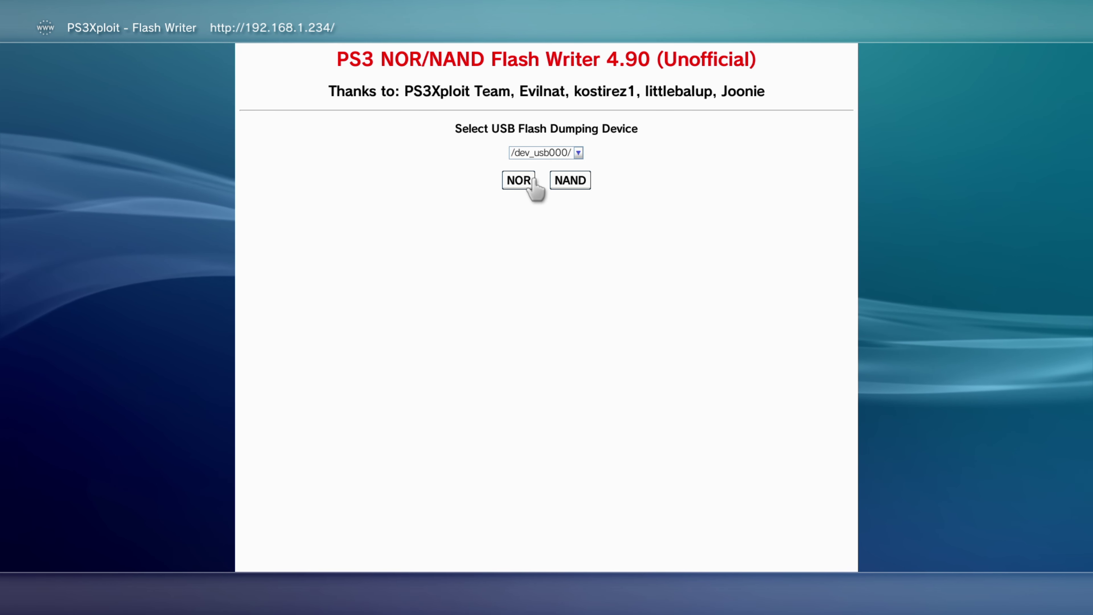
pyautogui.click(521, 180)
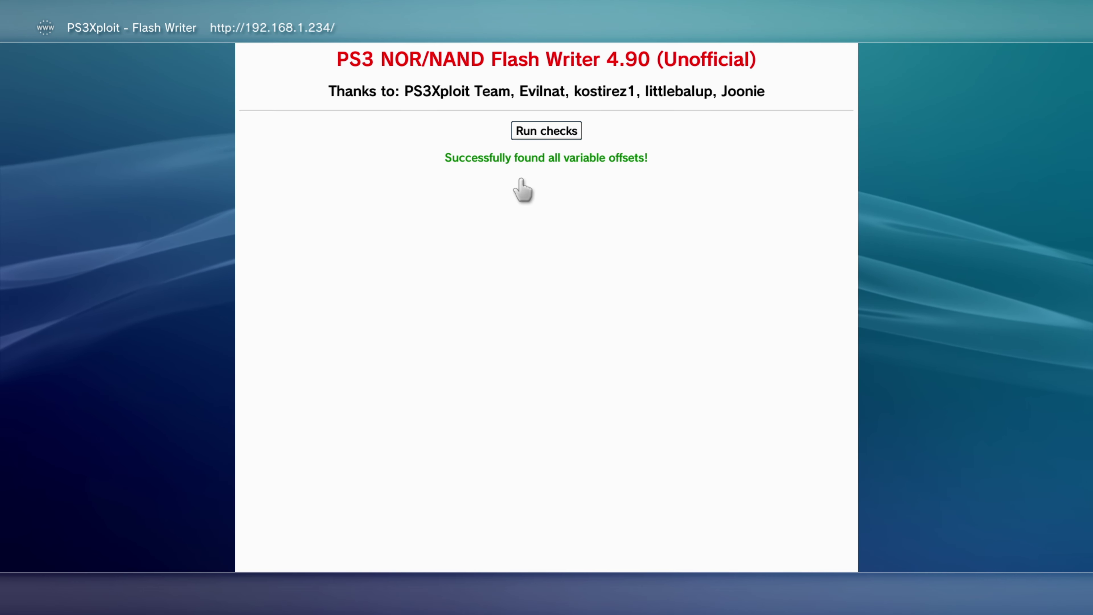
# Run the Flash Writer checks, overwriting the saved flash490.P3T file, and dump the NOR flash memory to the USB drive
pyautogui.click(542, 134)
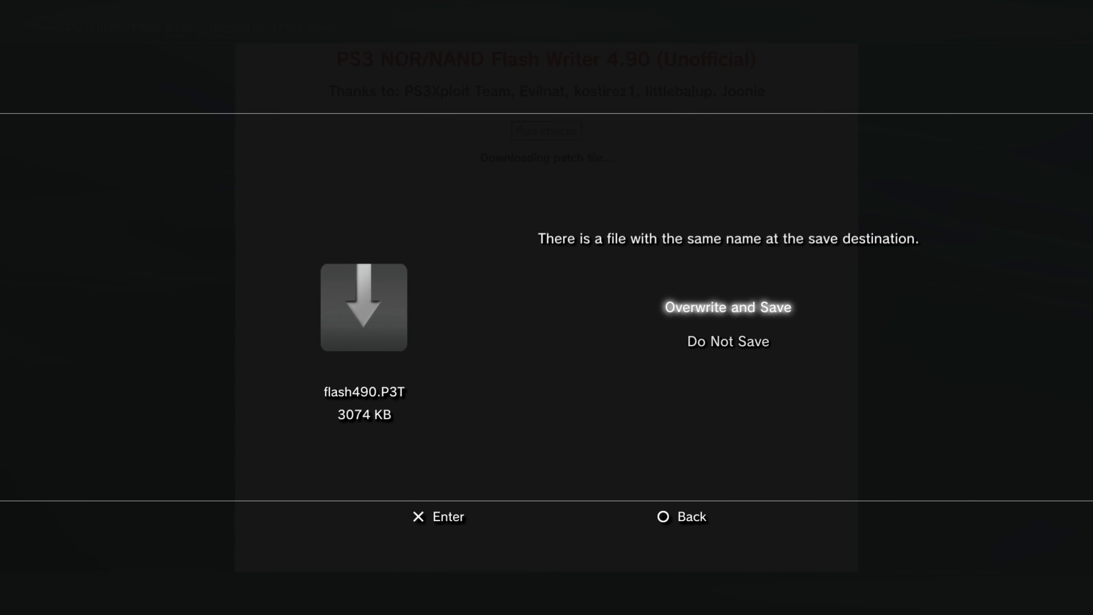
pyautogui.press('Down')
pyautogui.press('Up')
pyautogui.press('Return')
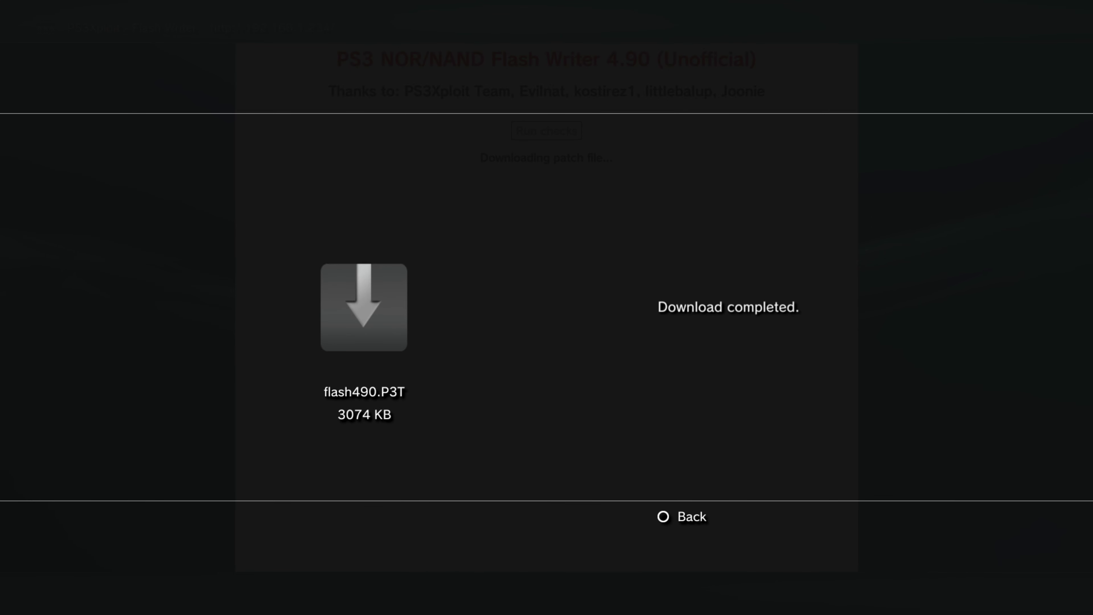
pyautogui.press('Escape')
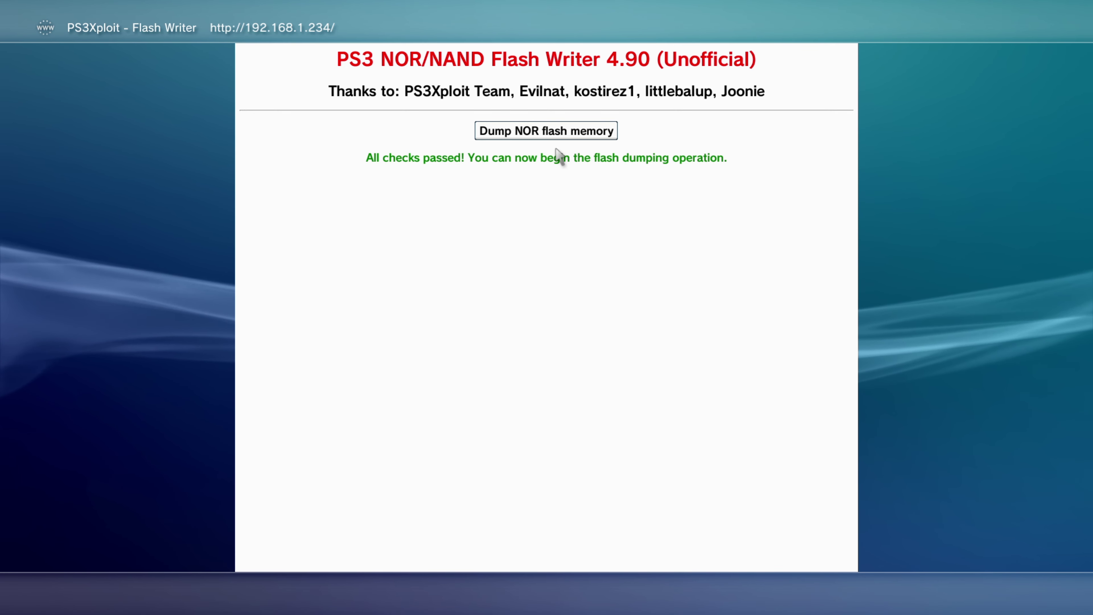
pyautogui.click(604, 137)
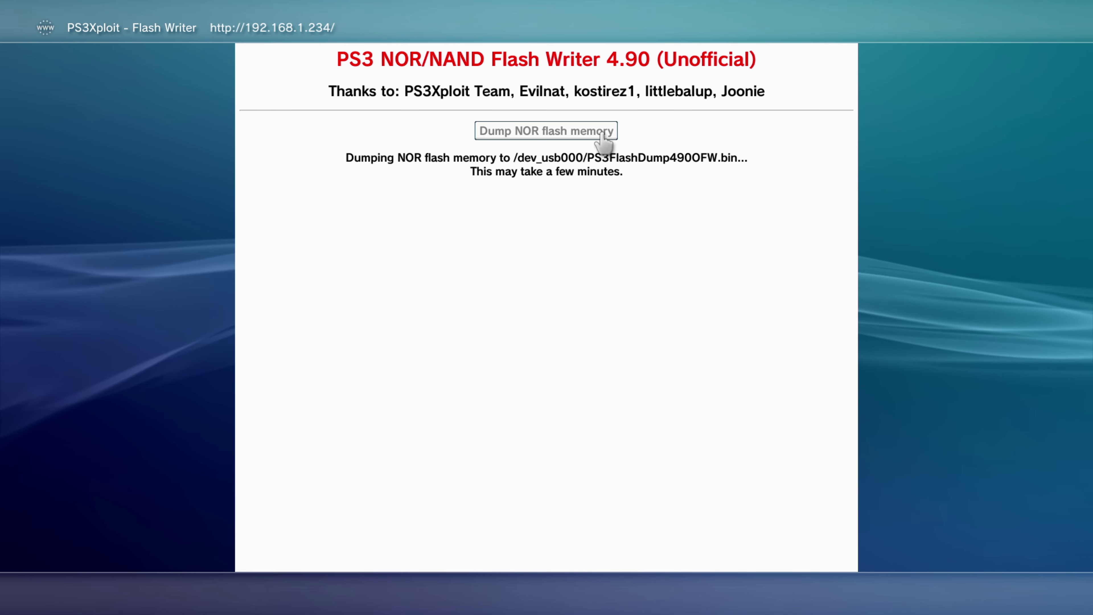
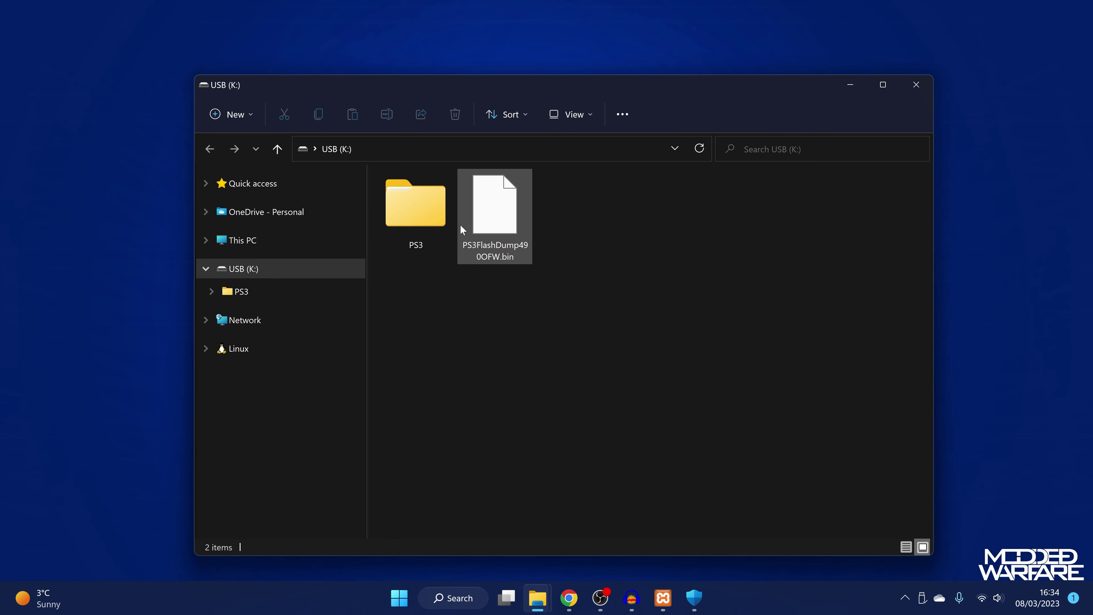
# On the PC, check the file size of PS3FlashDump490OFW.bin on the USB drive (K:)
pyautogui.moveTo(460, 226)
pyautogui.moveTo(485, 311); pyautogui.dragTo(477, 251)
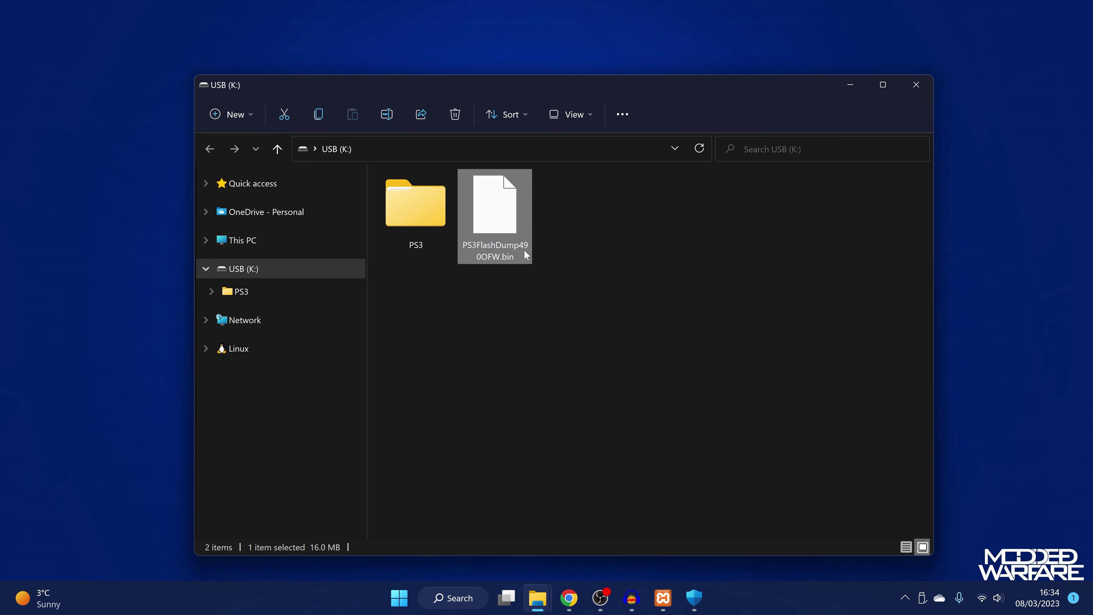
pyautogui.moveTo(505, 257)
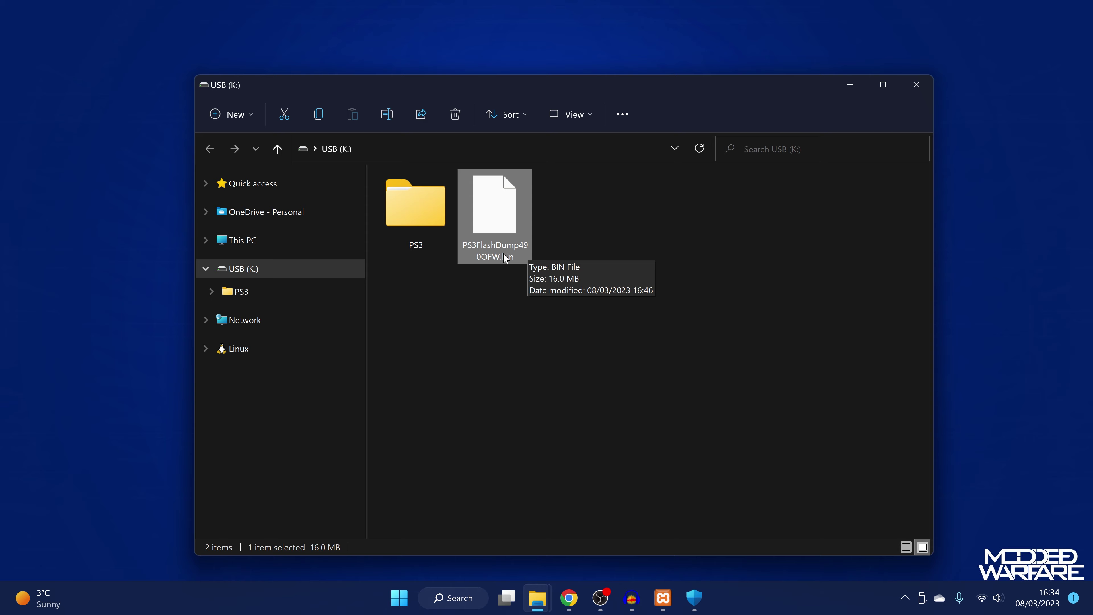
pyautogui.click(439, 329)
# Create a desktop folder named PS3 Flash Dump and copy PS3FlashDump490OFW.bin from the USB drive into it
pyautogui.moveTo(566, 85); pyautogui.dragTo(610, 288)
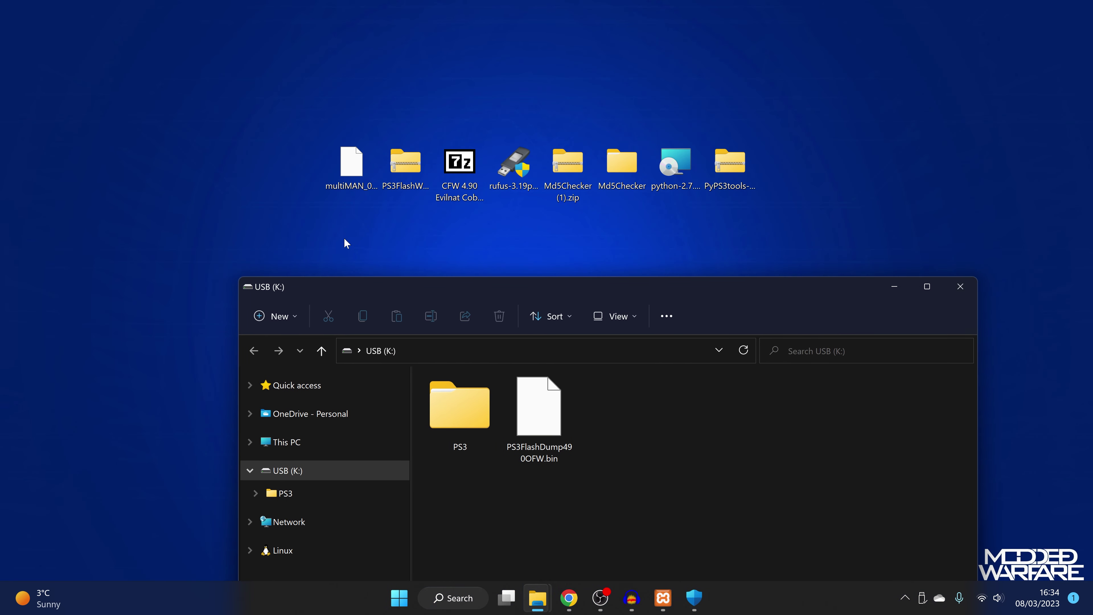
pyautogui.rightClick(279, 179)
pyautogui.moveTo(310, 298)
pyautogui.click(466, 298)
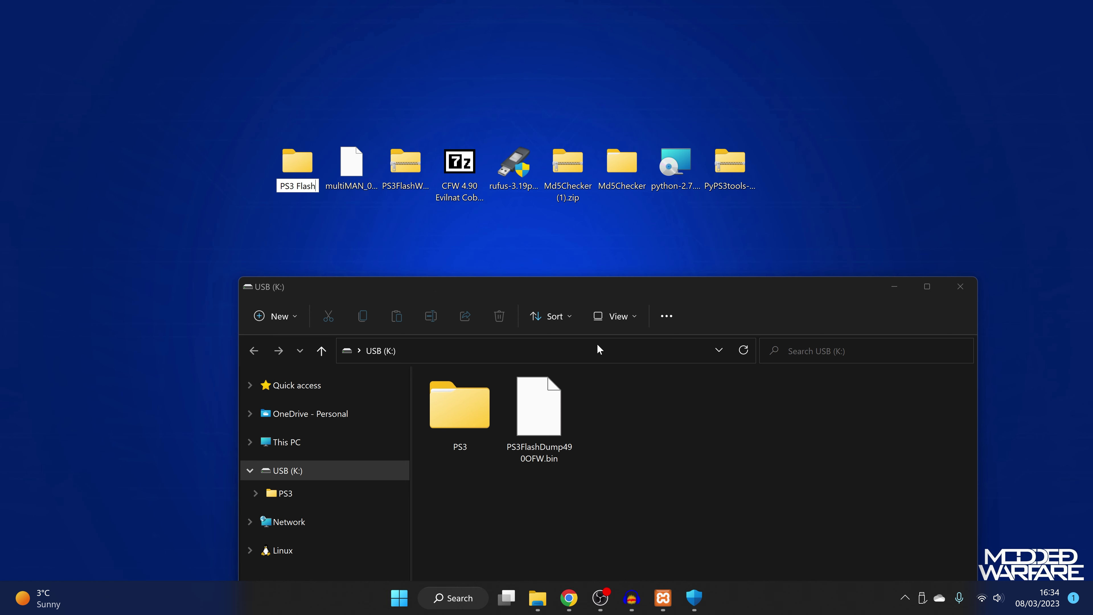
pyautogui.write('PS3 Flash Dump')
pyautogui.press('Return')
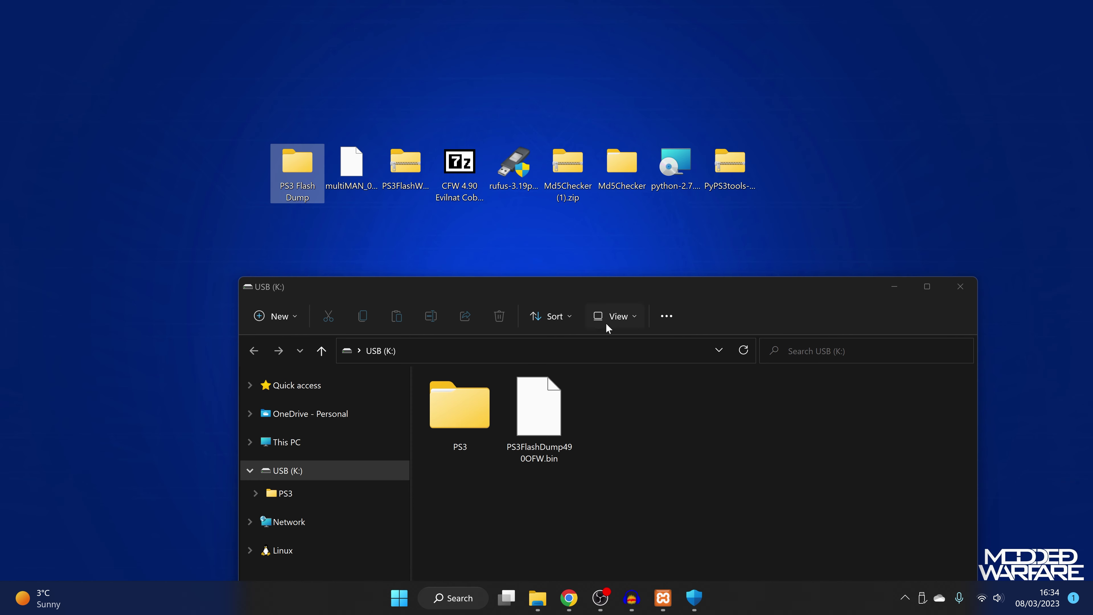
pyautogui.moveTo(544, 439); pyautogui.dragTo(296, 164)
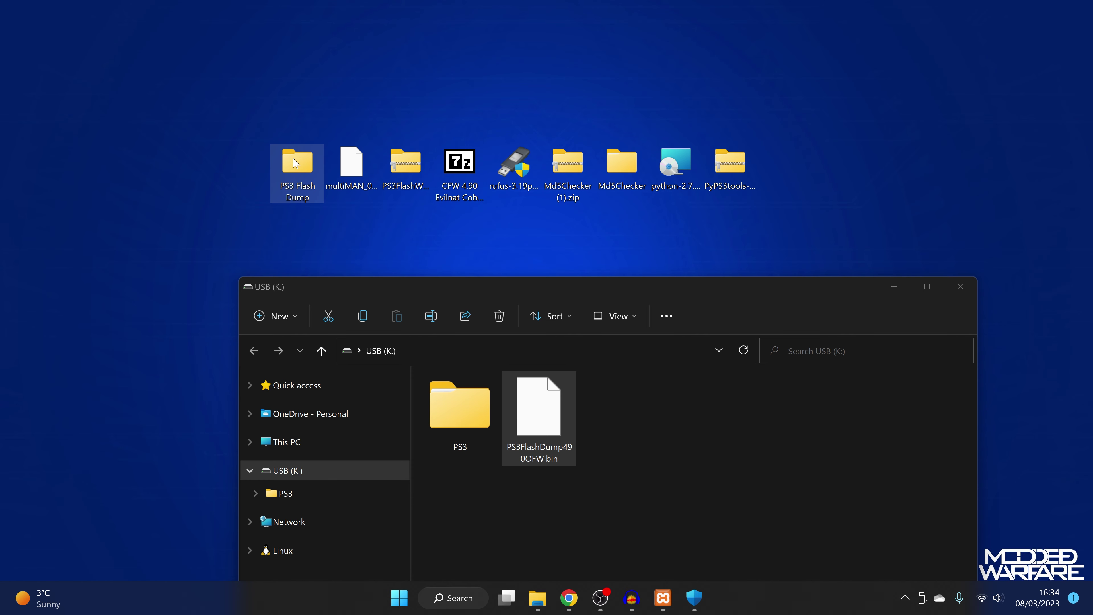
pyautogui.click(894, 287)
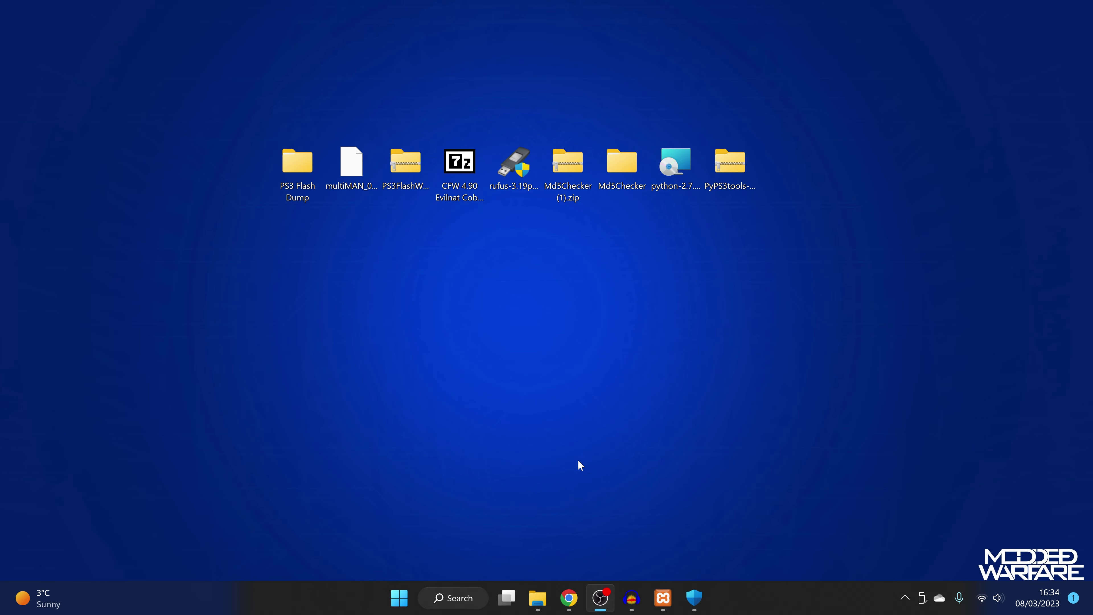
# Switch to Chrome and view the code download options for the PyPS3tools repository on GitHub
pyautogui.click(570, 599)
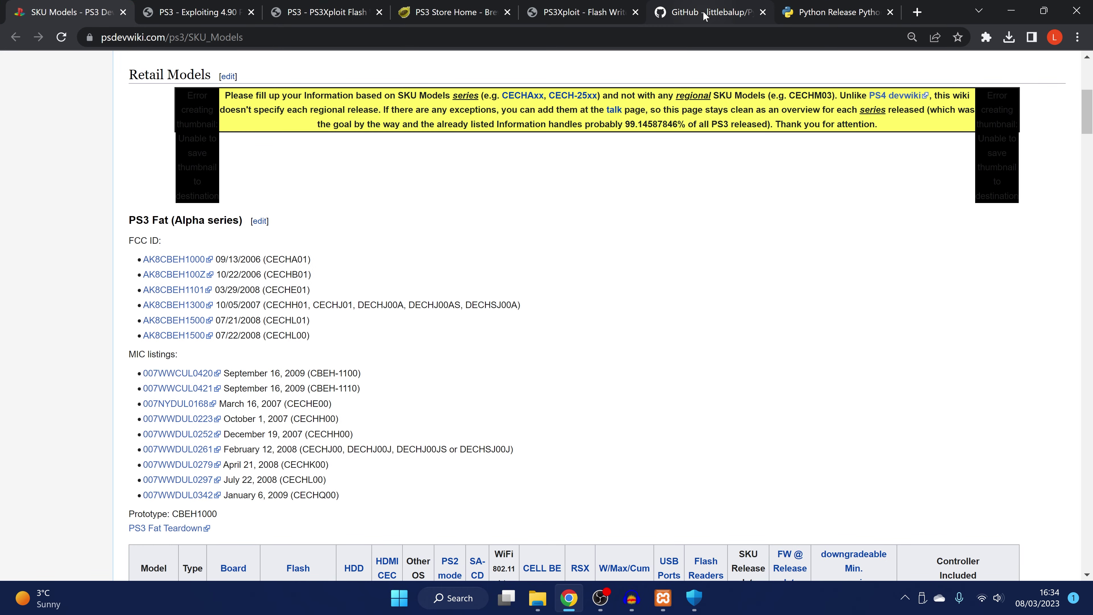
pyautogui.click(704, 13)
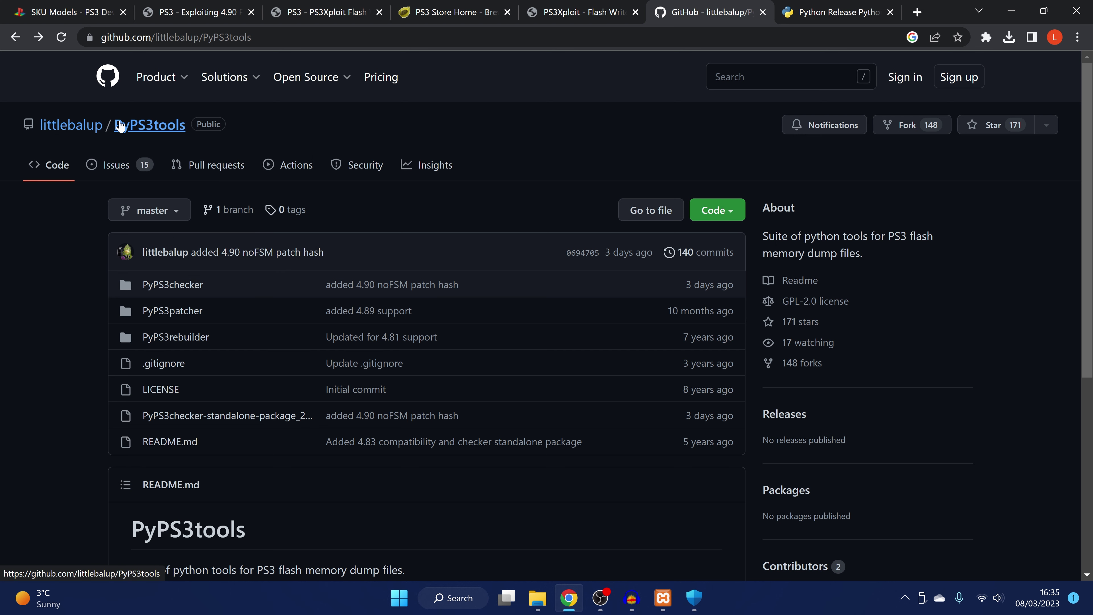
pyautogui.click(708, 205)
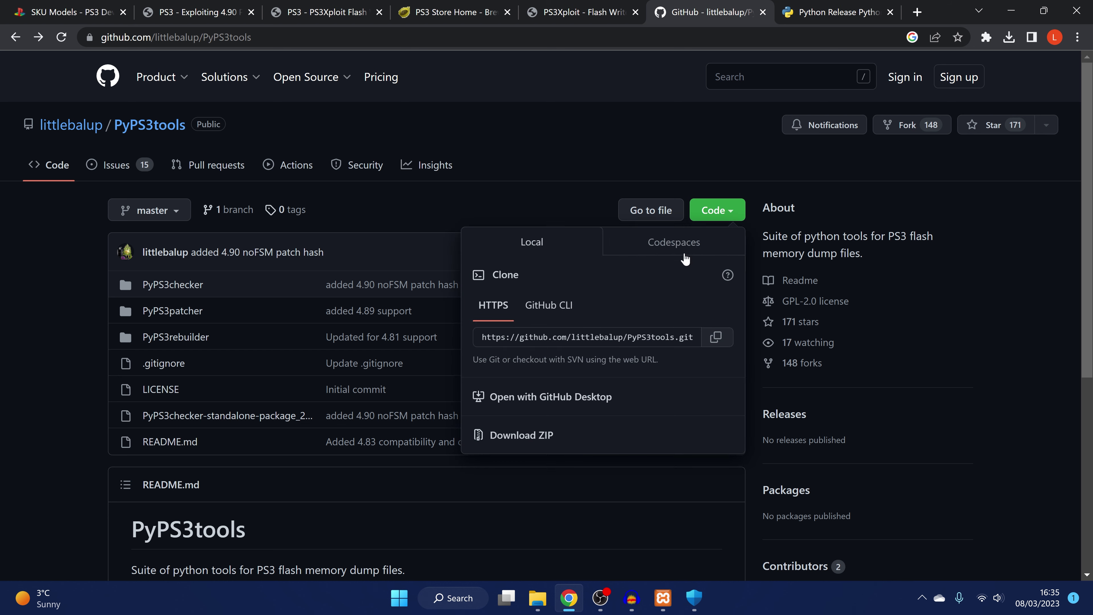
pyautogui.click(661, 180)
# Look over the Windows installers offered in the Python 2.7.17 release page's file list
pyautogui.click(814, 15)
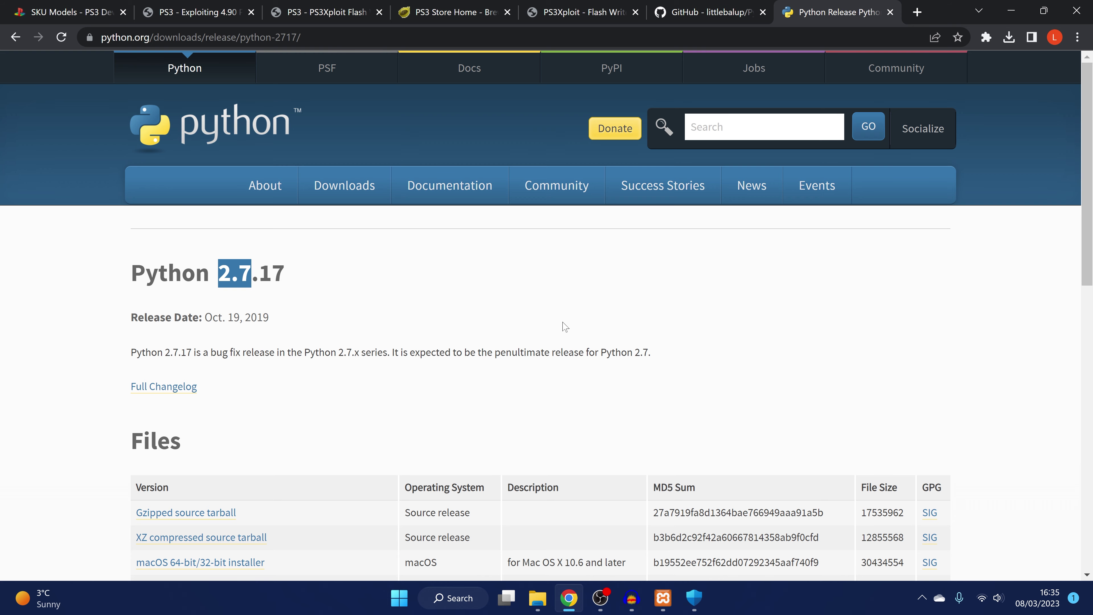
pyautogui.scroll(-5, 565, 327)
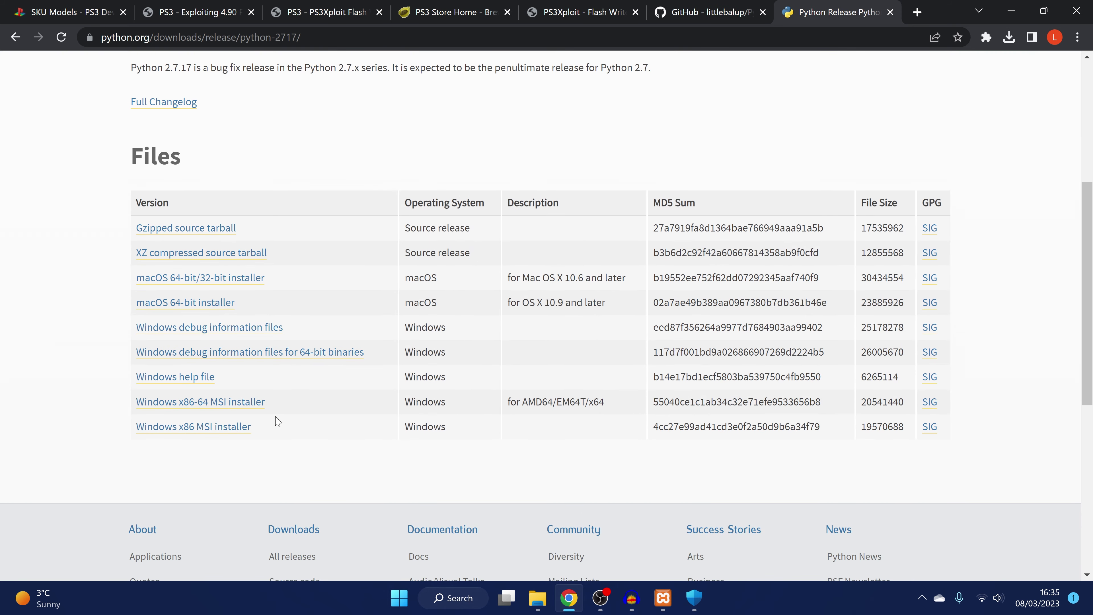
pyautogui.moveTo(277, 420); pyautogui.dragTo(219, 414)
pyautogui.click(365, 467)
pyautogui.scroll(5, 515, 358)
pyautogui.click(1019, 6)
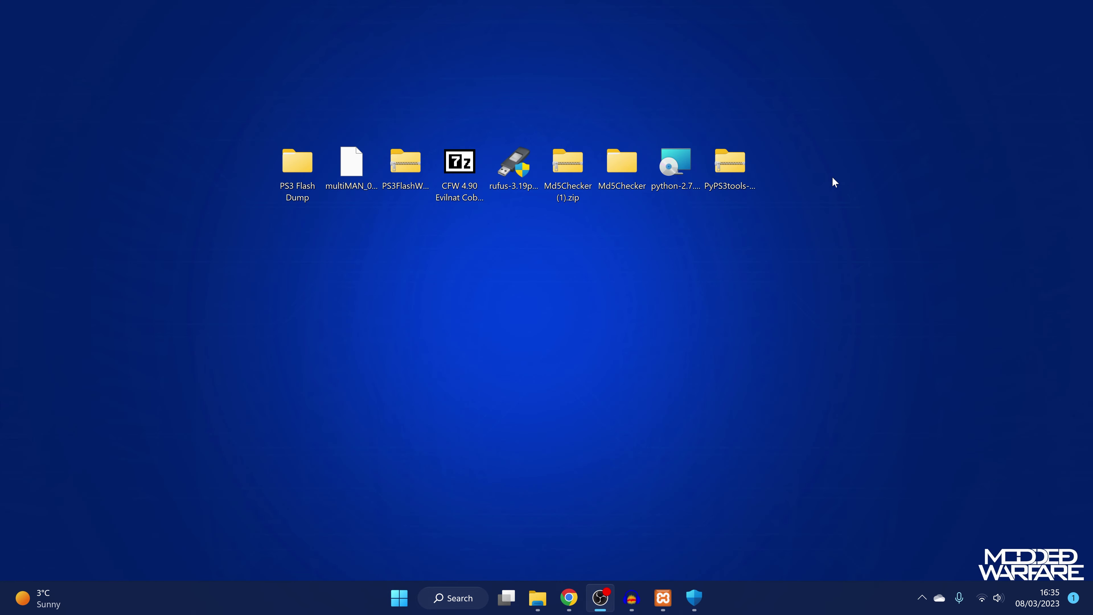
# Install Python 2.7.17 (64-bit) for all users in C:\Python27\, overwriting the existing files
pyautogui.doubleClick(681, 165)
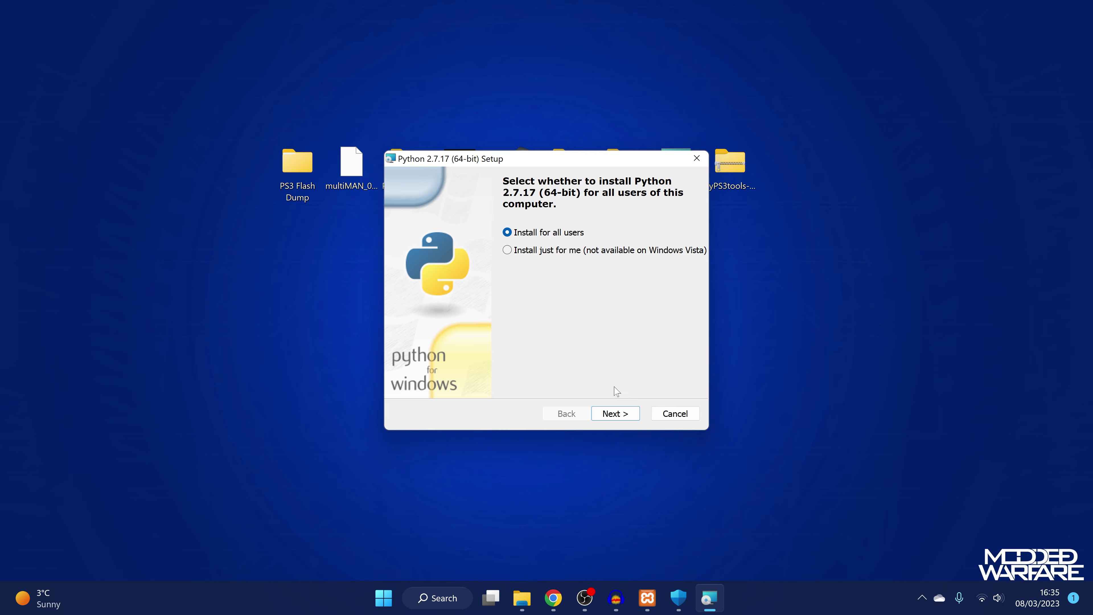
pyautogui.click(623, 420)
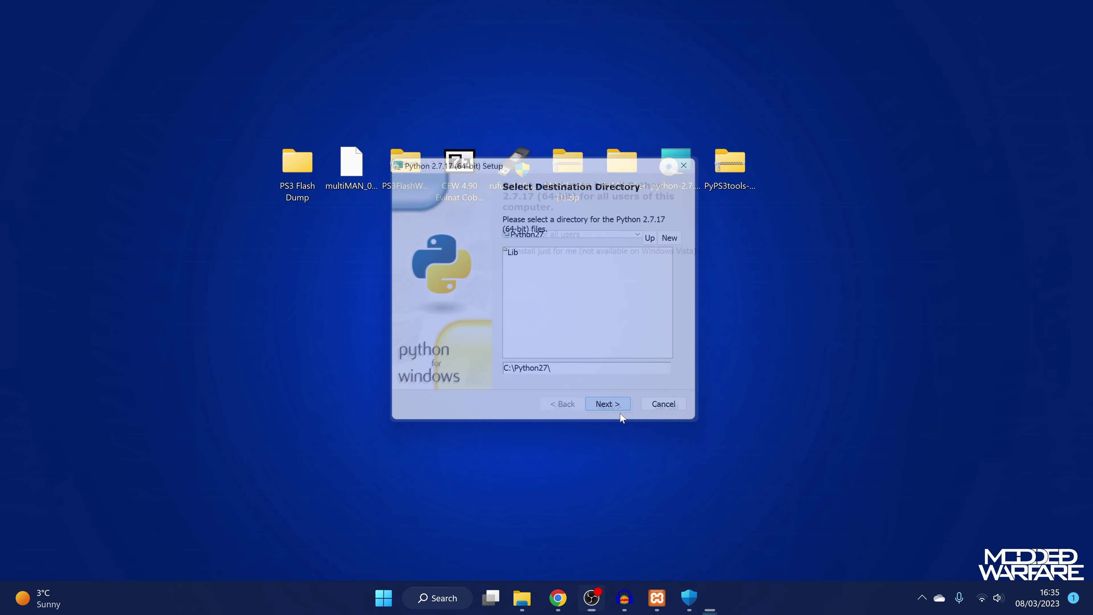
pyautogui.click(619, 414)
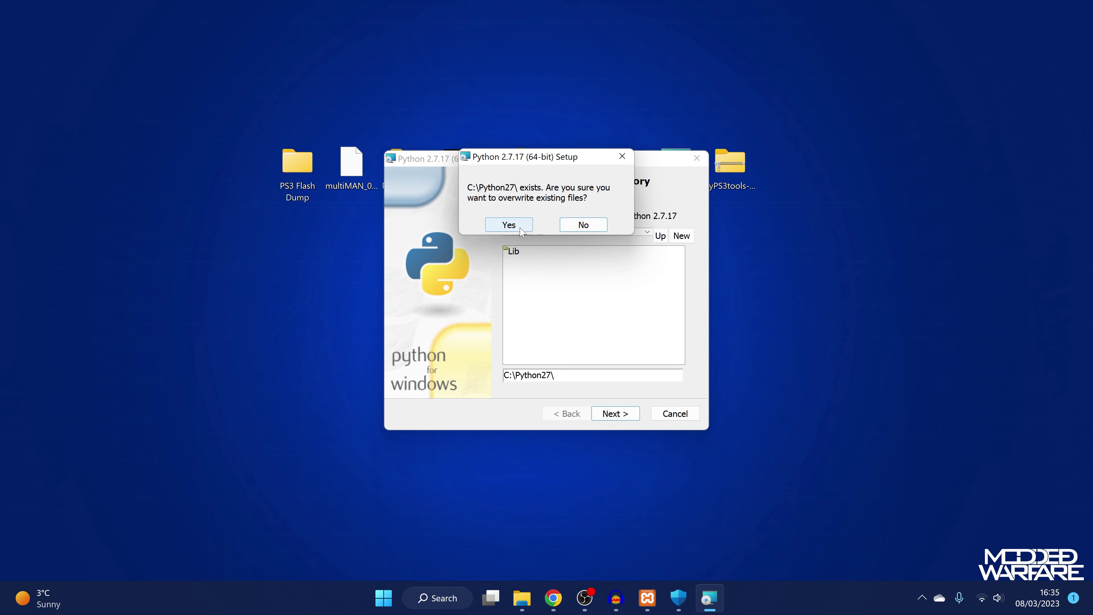
pyautogui.click(509, 225)
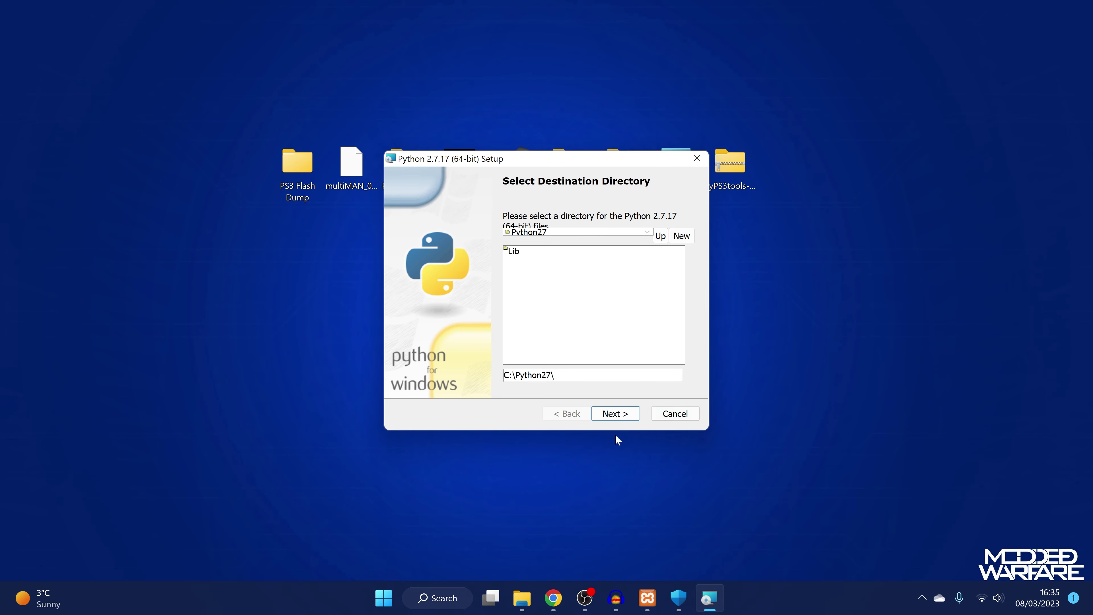
pyautogui.click(631, 420)
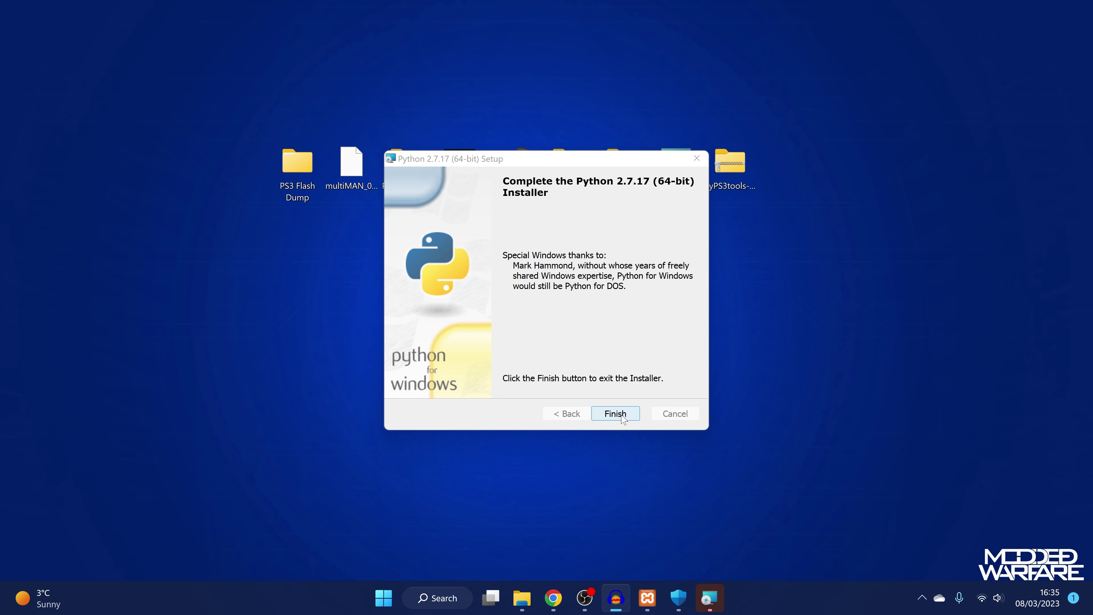
pyautogui.click(615, 414)
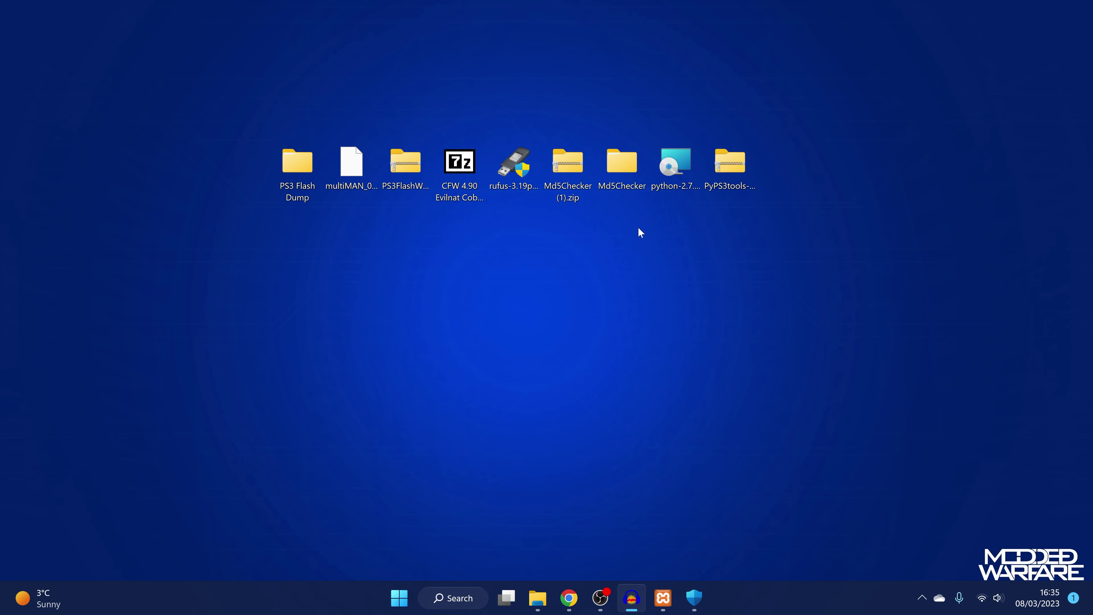
# Extract the PyPS3checker folder from PyPS3tools-master.zip to the desktop and place it beside the archive
pyautogui.doubleClick(730, 169)
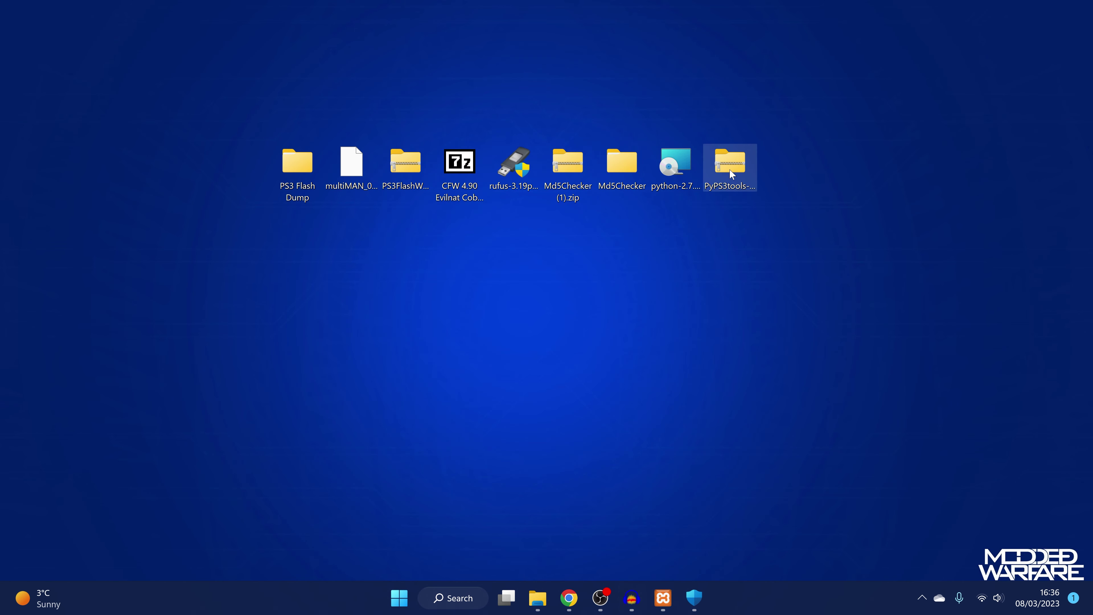
pyautogui.moveTo(560, 17); pyautogui.dragTo(737, 67)
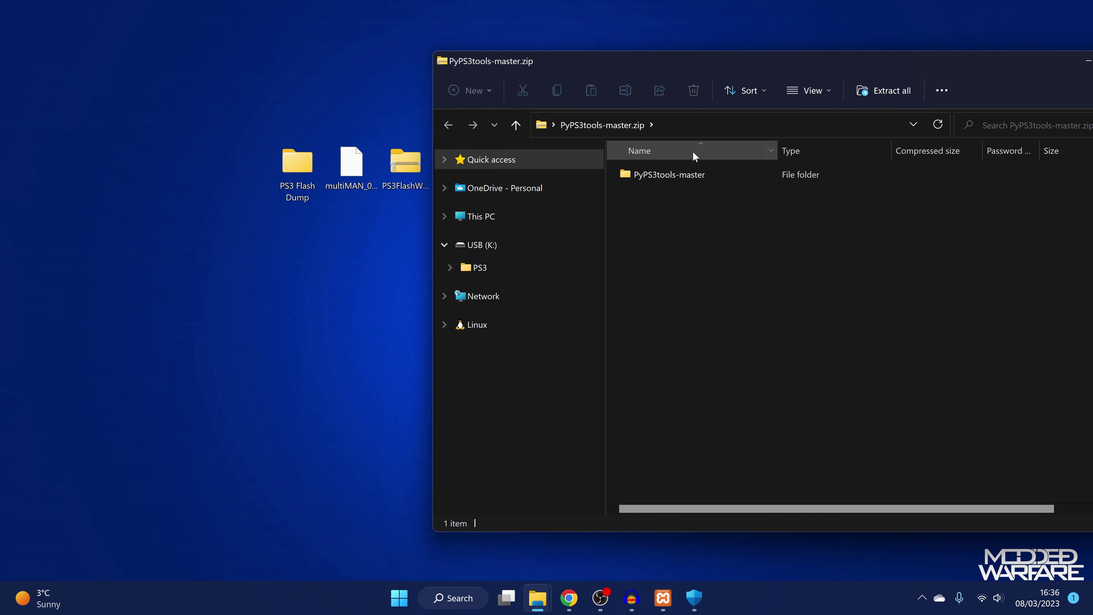
pyautogui.doubleClick(649, 175)
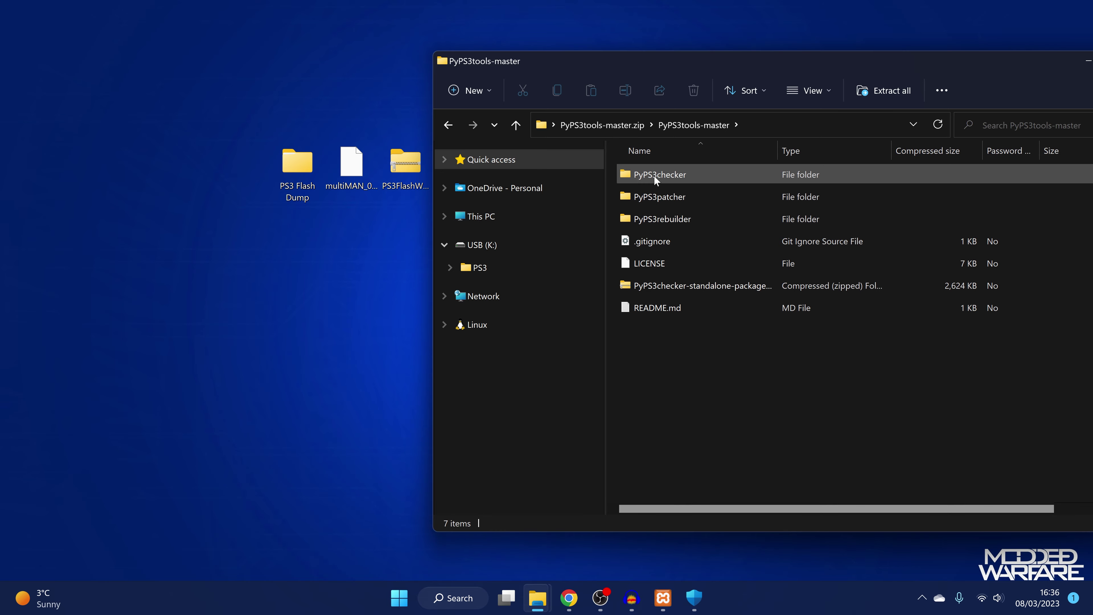
pyautogui.moveTo(654, 175); pyautogui.dragTo(215, 211)
pyautogui.moveTo(896, 60); pyautogui.dragTo(528, 81)
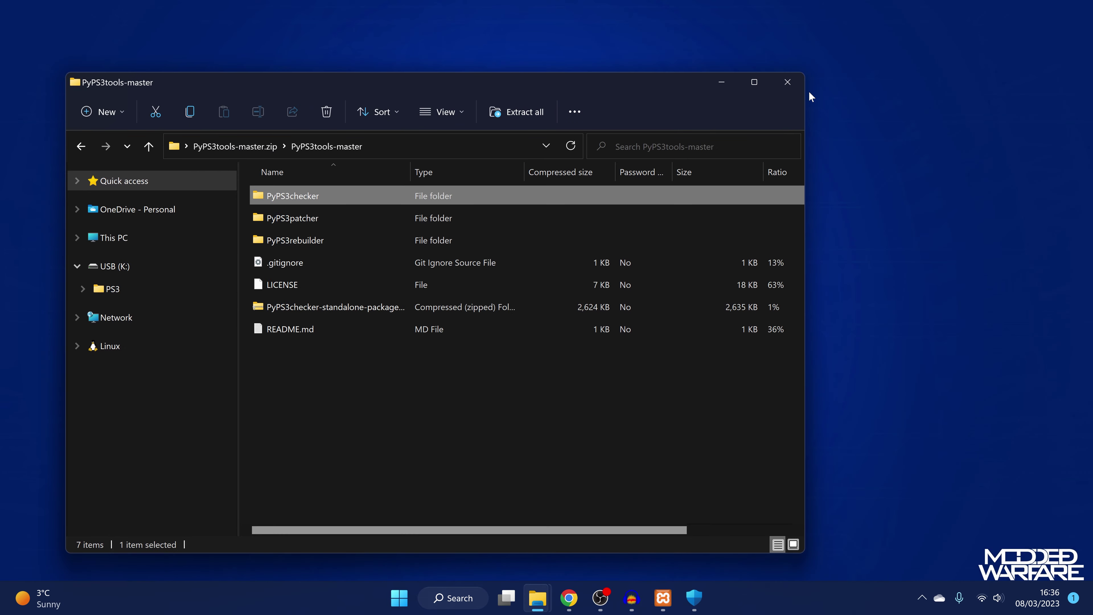
pyautogui.click(787, 82)
pyautogui.moveTo(244, 237); pyautogui.dragTo(785, 179)
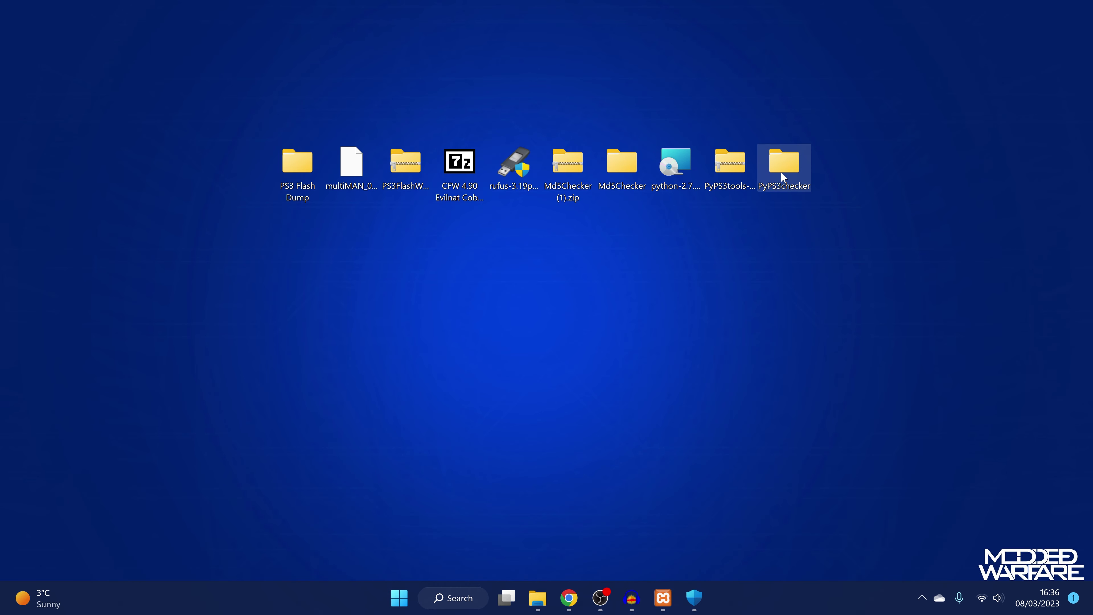
# Move PS3FlashDump490OFW.bin from the PS3 Flash Dump folder into the PyPS3checker folder and minimise the emptied folder's window
pyautogui.doubleClick(782, 176)
pyautogui.moveTo(391, 83); pyautogui.dragTo(648, 65)
pyautogui.doubleClick(296, 170)
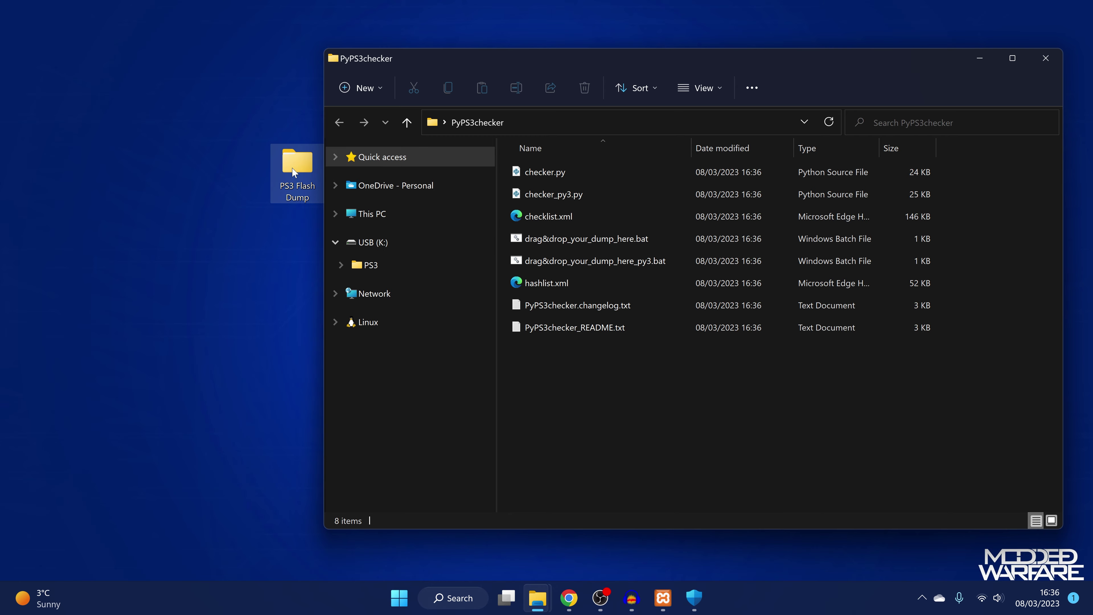
pyautogui.moveTo(673, 77); pyautogui.dragTo(441, 206)
pyautogui.click(422, 318)
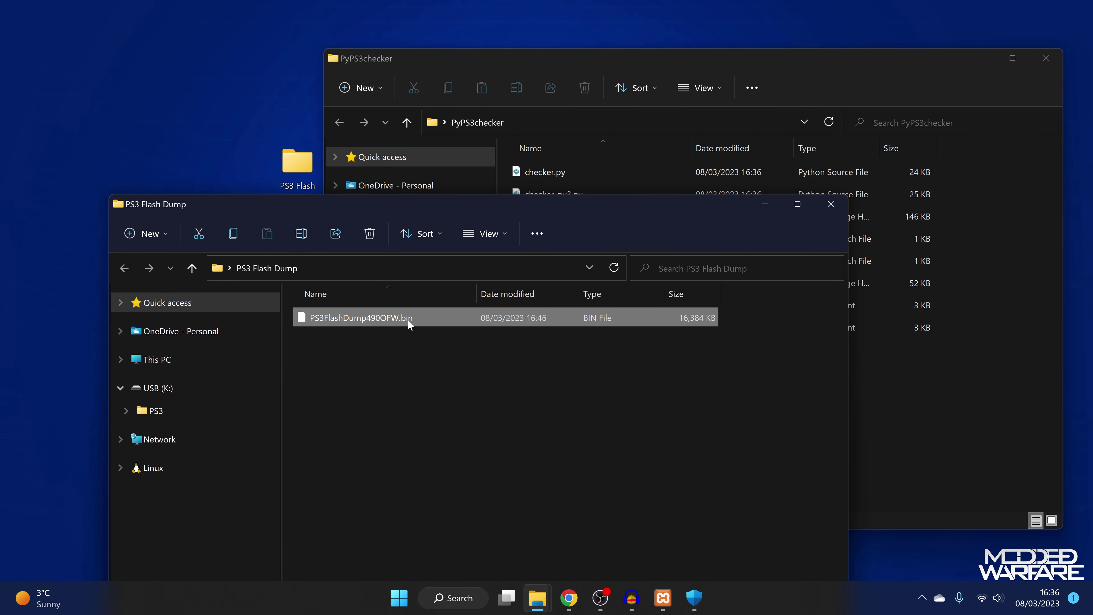
pyautogui.moveTo(408, 320); pyautogui.dragTo(977, 401)
pyautogui.moveTo(319, 201); pyautogui.dragTo(324, 203)
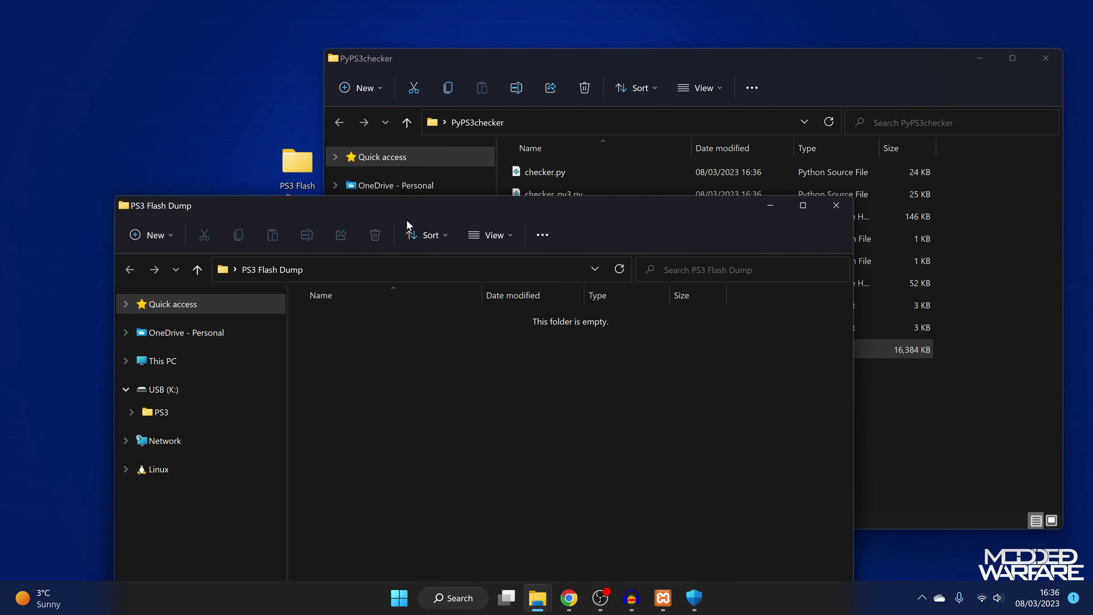
pyautogui.click(770, 206)
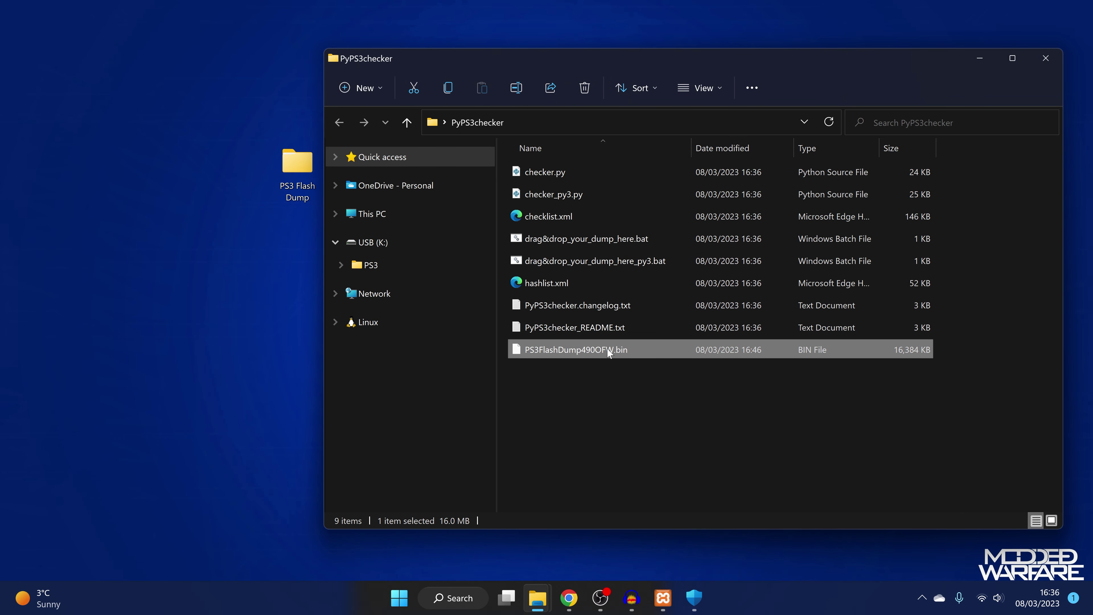
# Run drag&drop_your_dump_here.bat on PS3FlashDump490OFW.bin, review the counts of checks, dangers and warnings, and close the checker
pyautogui.moveTo(608, 352); pyautogui.dragTo(715, 237)
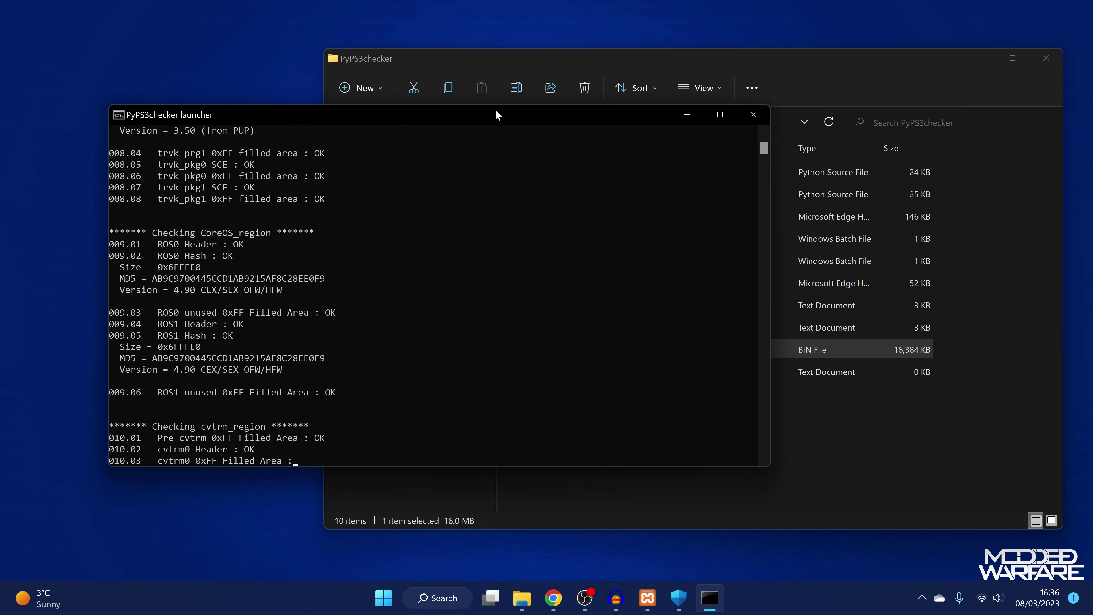
pyautogui.moveTo(495, 109); pyautogui.dragTo(605, 52)
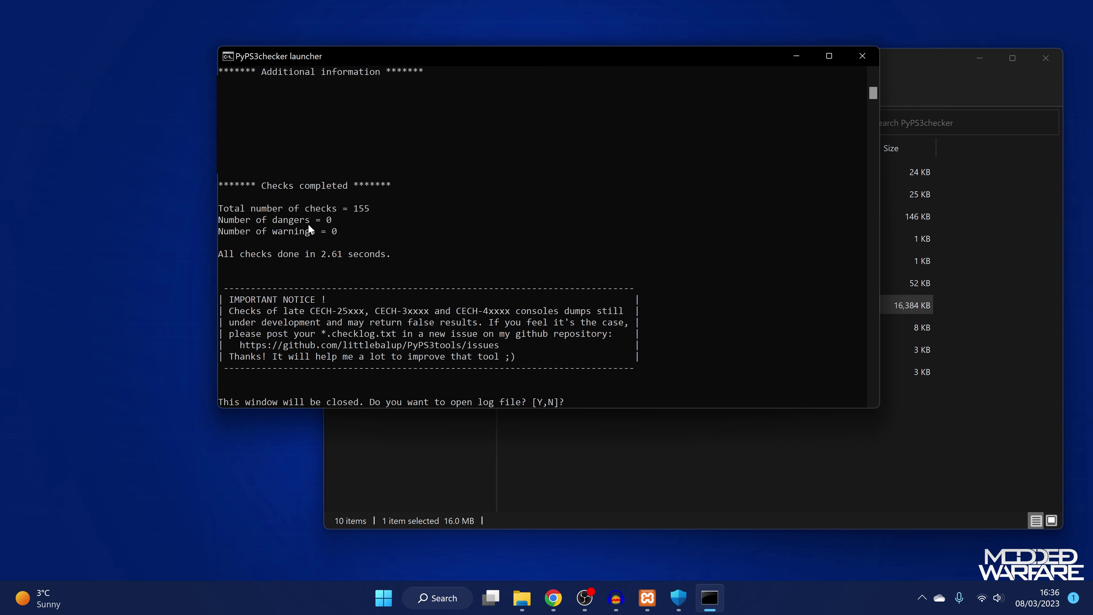
pyautogui.moveTo(351, 233); pyautogui.dragTo(217, 211)
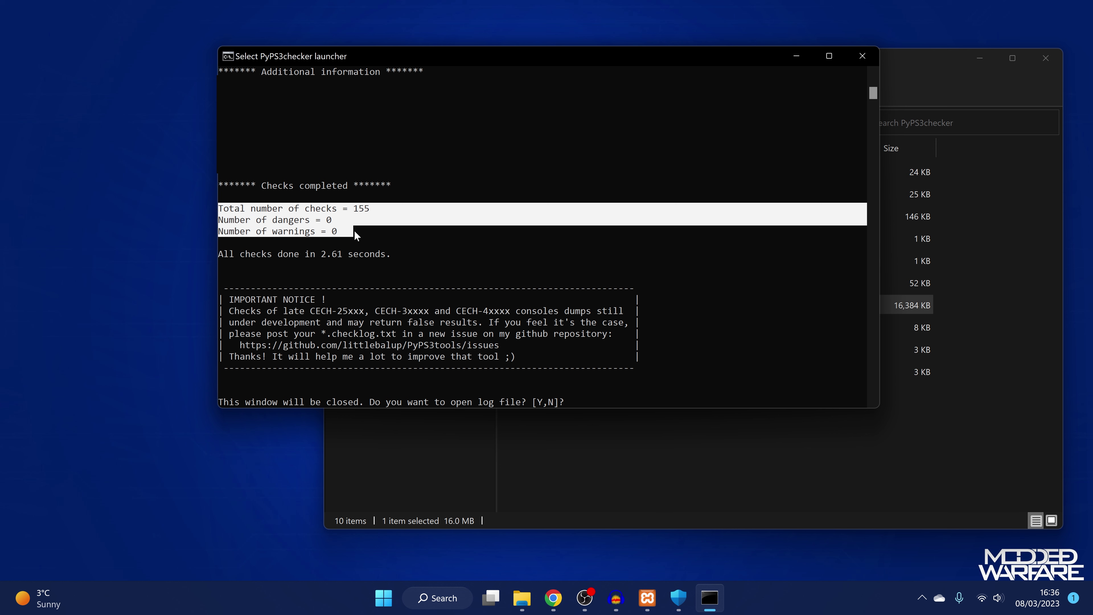
pyautogui.click(329, 221)
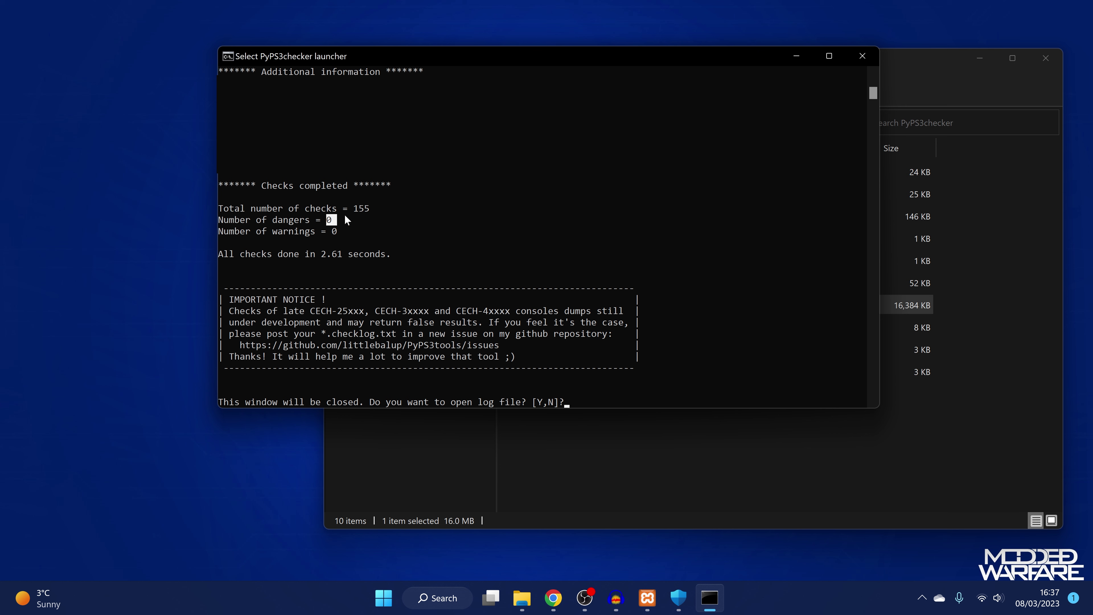
pyautogui.moveTo(311, 231); pyautogui.dragTo(226, 221)
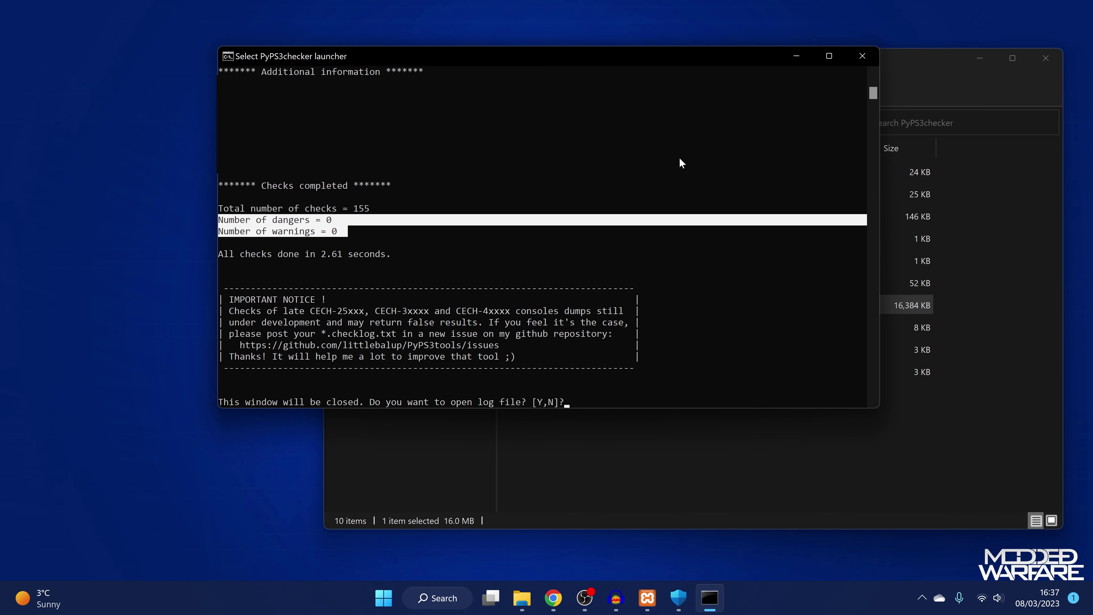
pyautogui.click(860, 54)
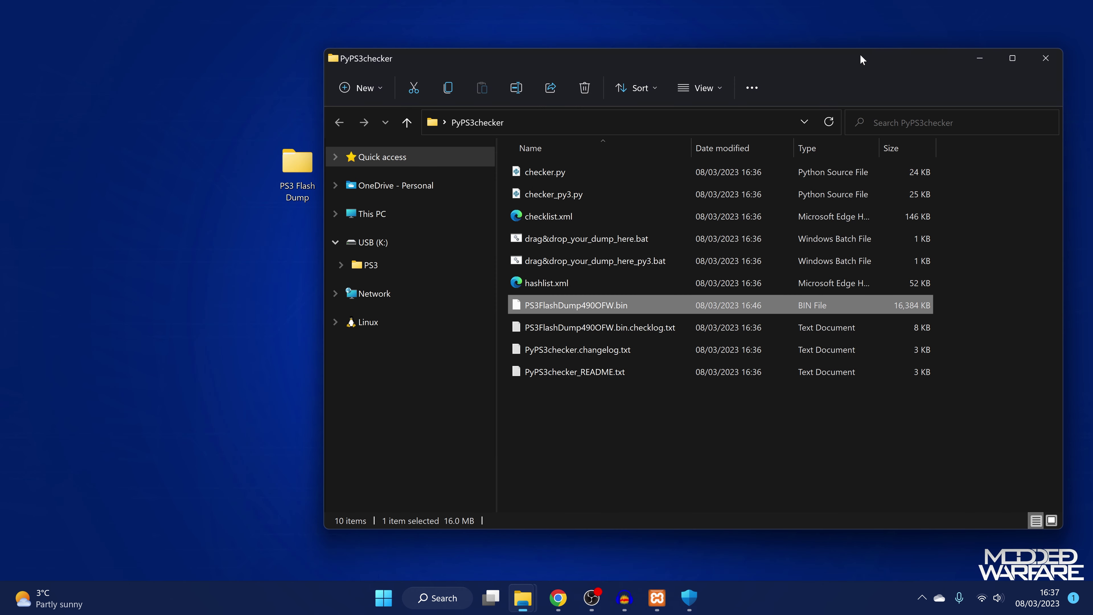
# Move PS3FlashDump490OFW.bin back into the PS3 Flash Dump folder on the desktop and close the PyPS3checker folder
pyautogui.click(594, 261)
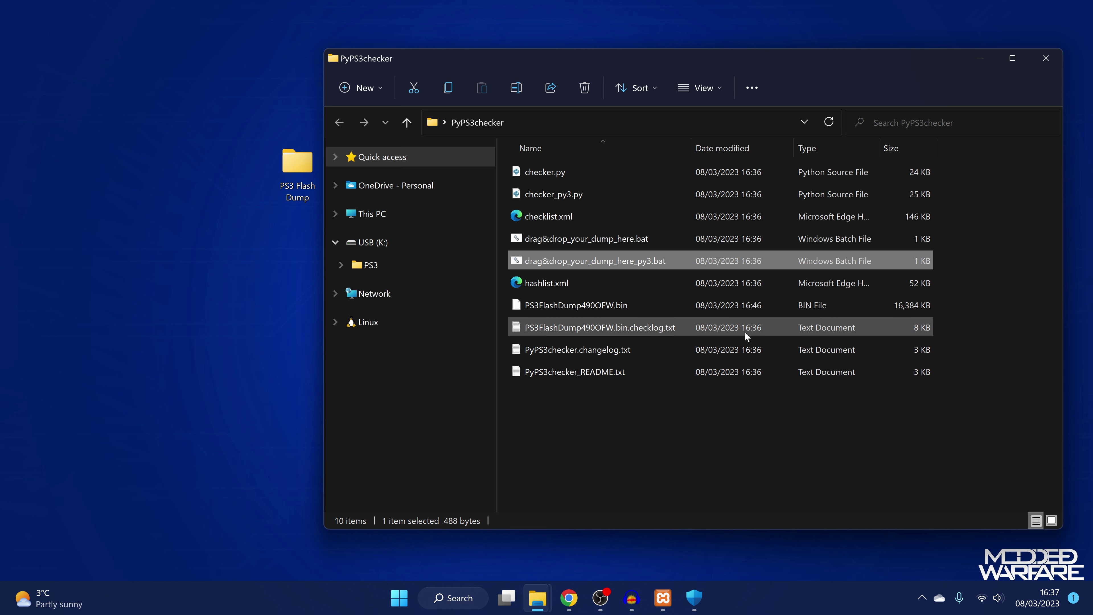
pyautogui.click(662, 409)
pyautogui.click(632, 305)
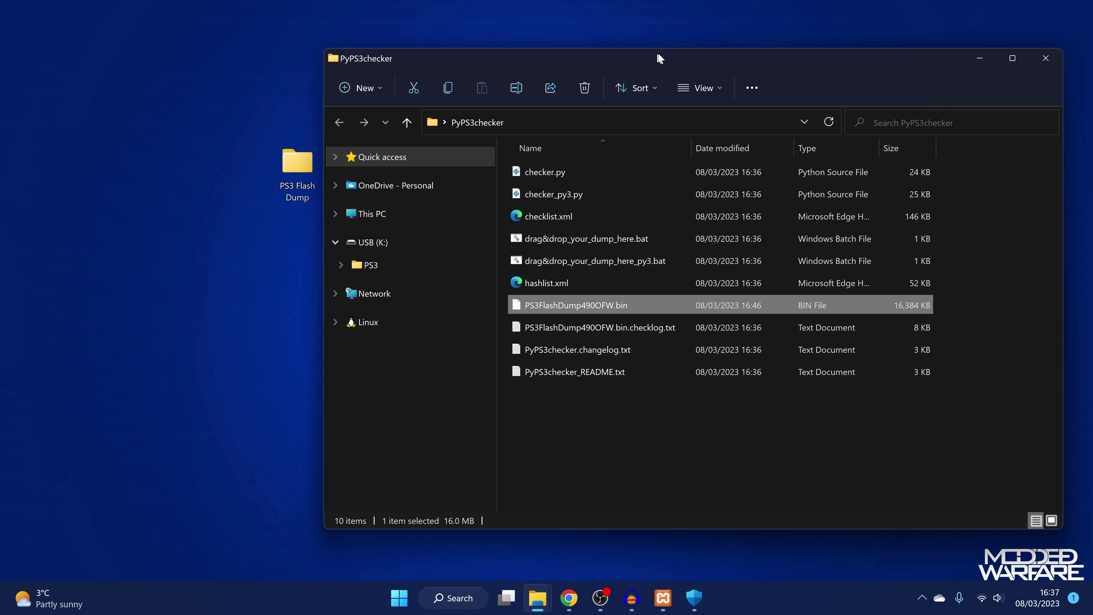
pyautogui.moveTo(659, 58); pyautogui.dragTo(842, 74)
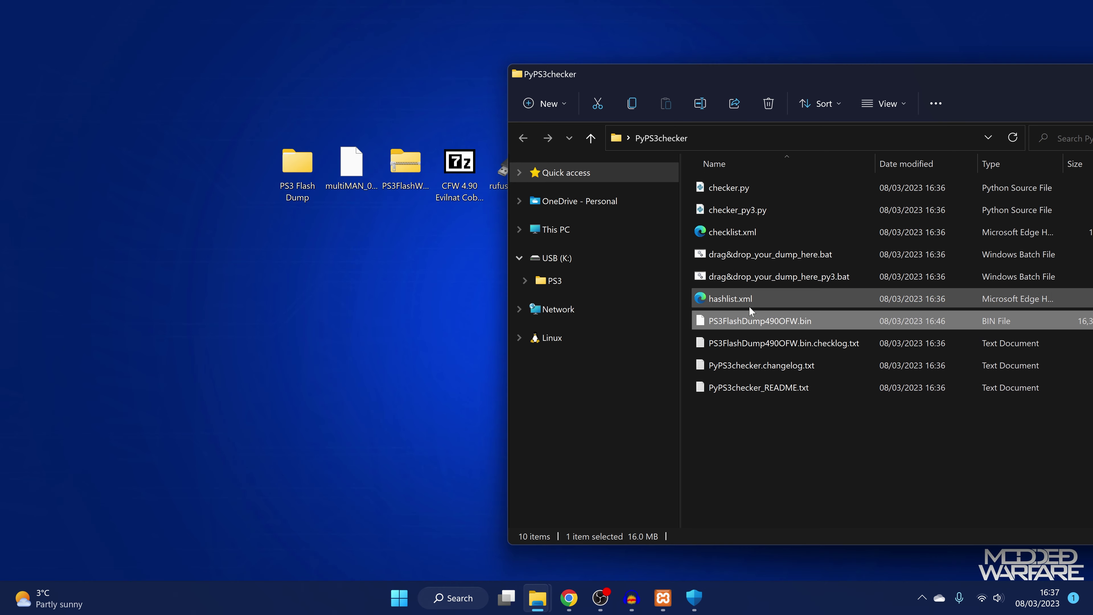
pyautogui.moveTo(778, 323); pyautogui.dragTo(288, 172)
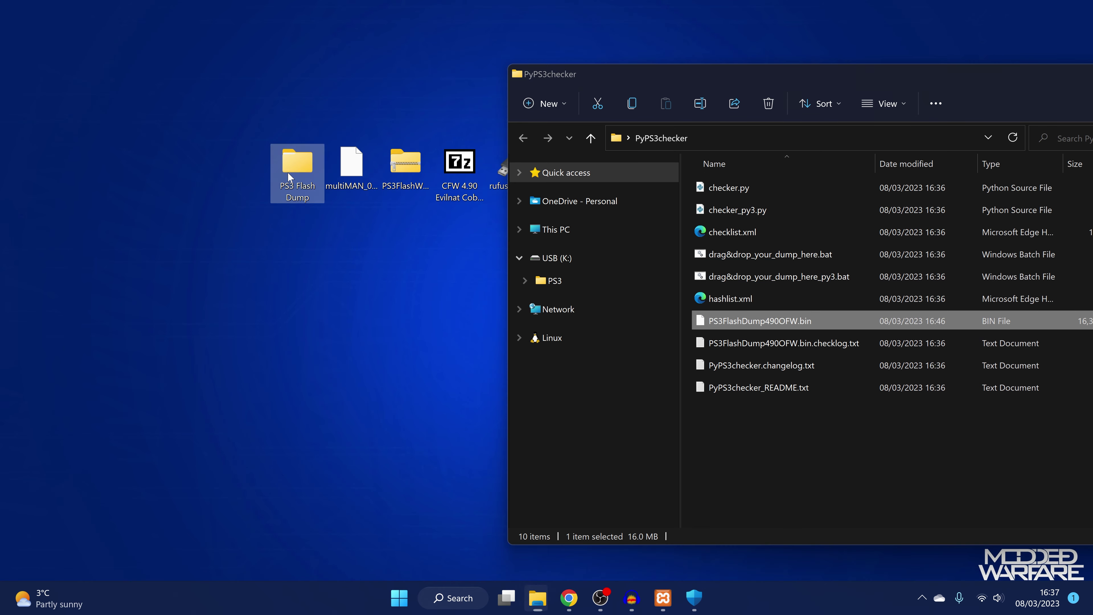
pyautogui.moveTo(781, 63); pyautogui.dragTo(413, 61)
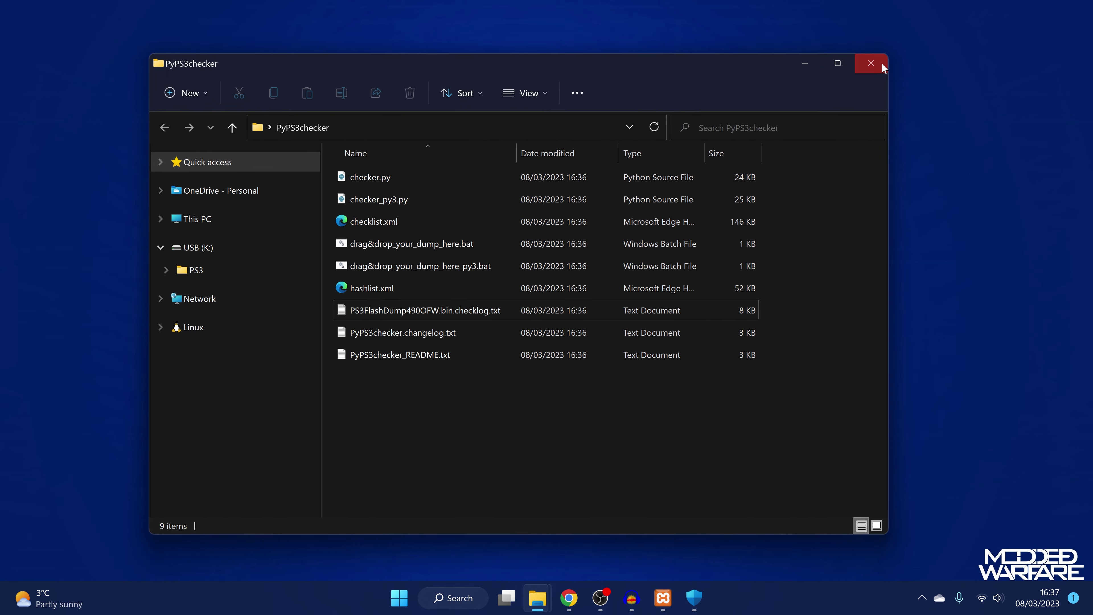
pyautogui.click(881, 62)
# Safely eject the USB mass storage device from the computer and dismiss the notification
pyautogui.moveTo(306, 179)
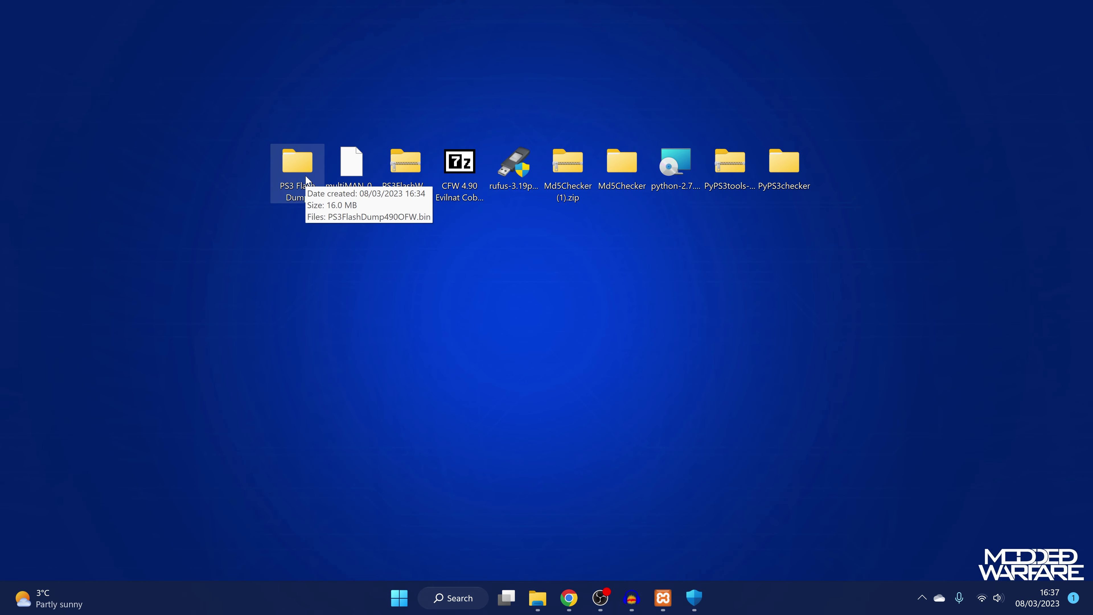
pyautogui.click(293, 89)
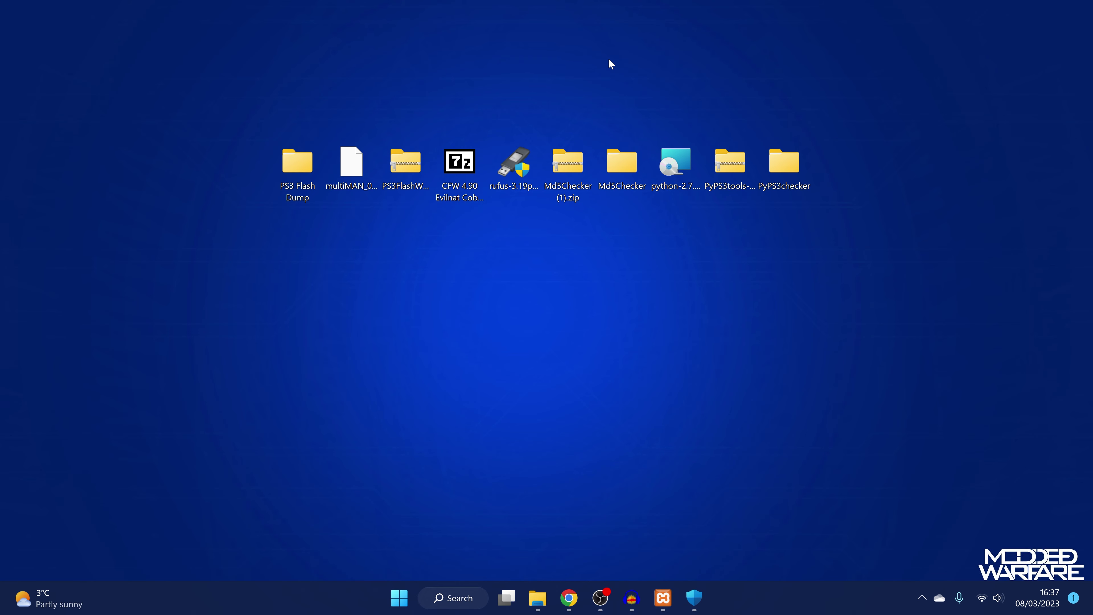
pyautogui.click(922, 597)
pyautogui.click(879, 473)
pyautogui.click(902, 500)
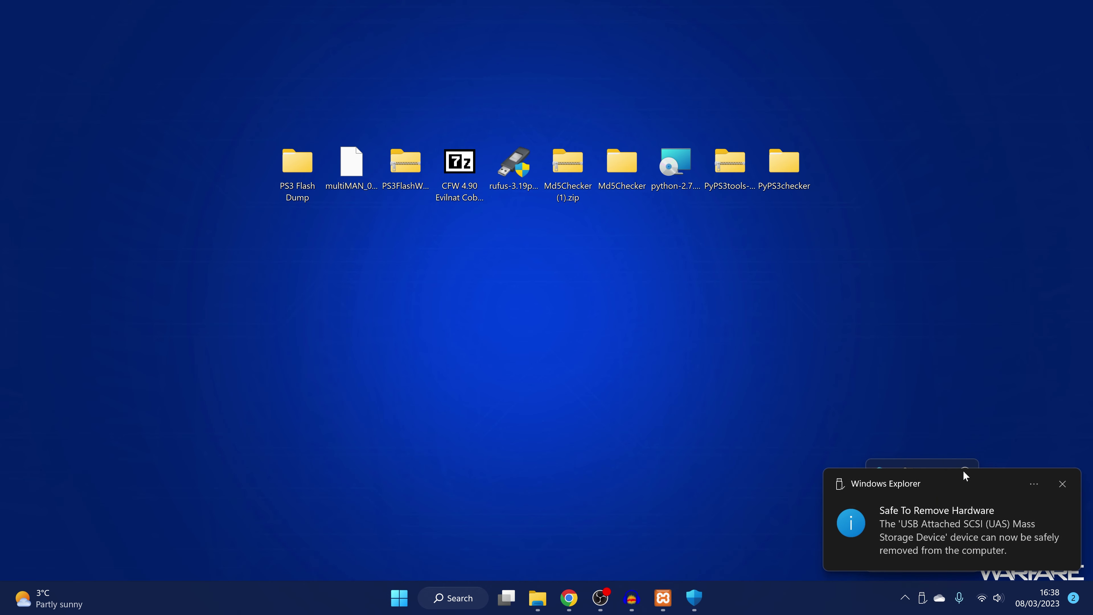
pyautogui.click(1062, 484)
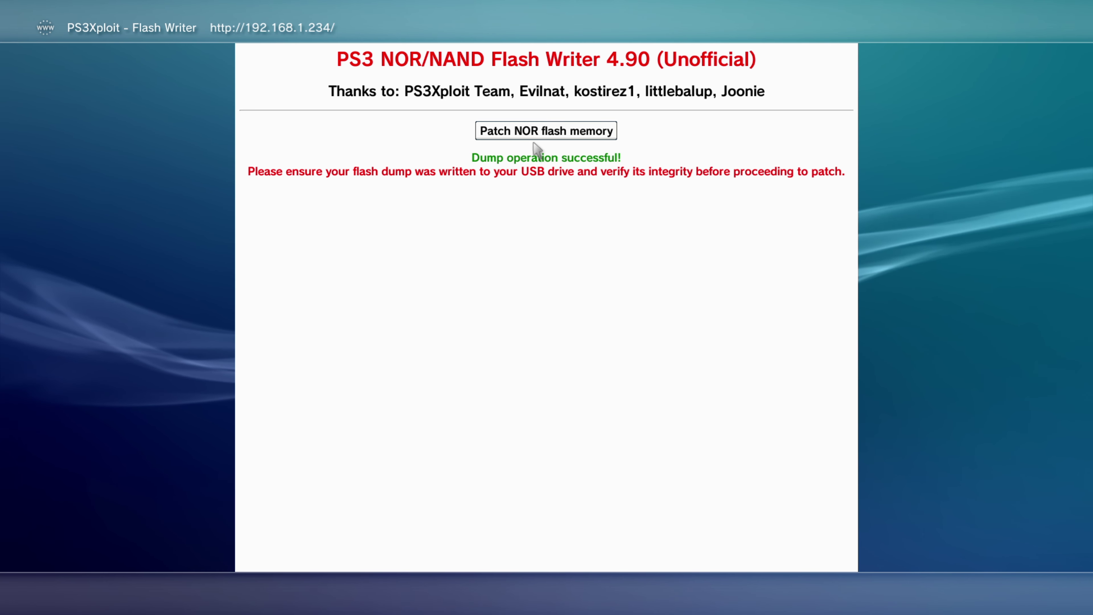
# On the PS3, patch the NOR flash memory with Flash Writer 4.90 and exit the Internet Browser
pyautogui.click(602, 134)
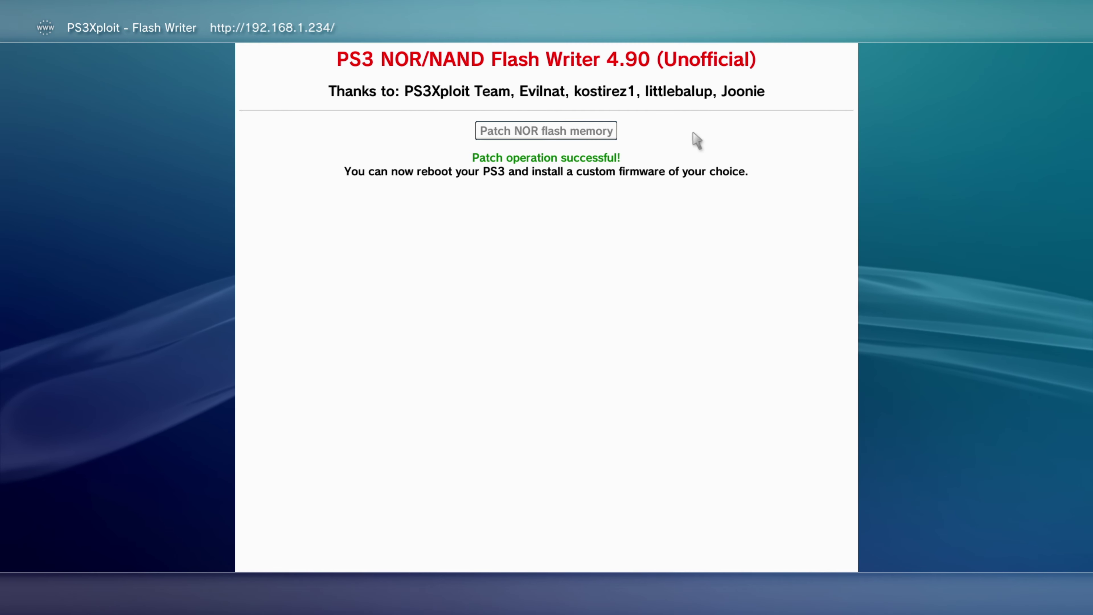
pyautogui.press('Escape')
pyautogui.press('Return')
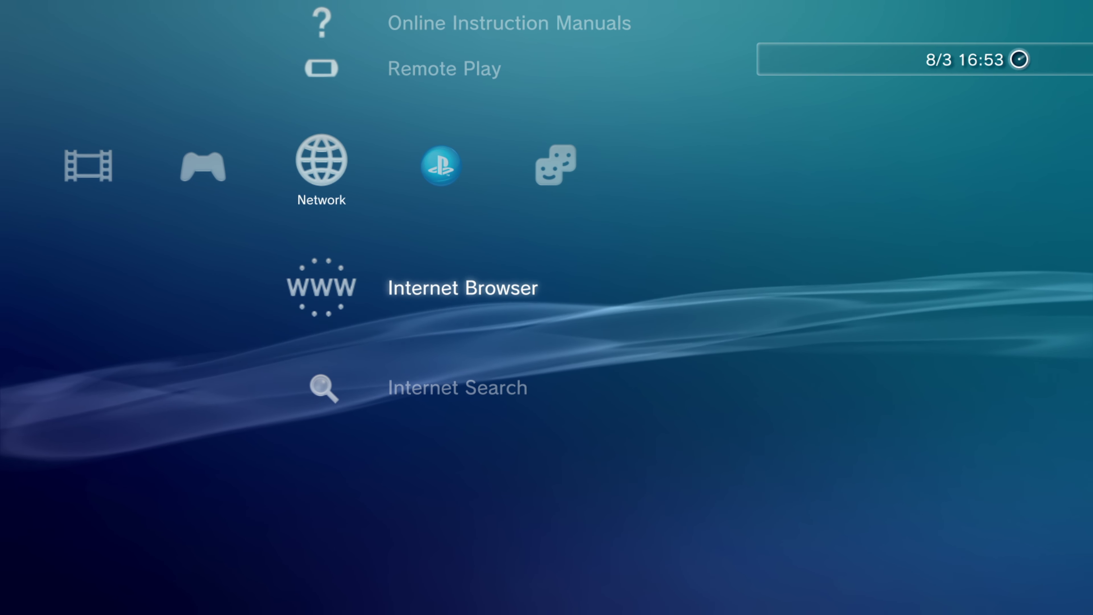
# Turn off the PS3 system from the Users category and confirm the shutdown
pyautogui.press('Up')
pyautogui.press('Up')
pyautogui.press('Left')
pyautogui.press('Left')
pyautogui.press('Left')
pyautogui.press('Left')
pyautogui.press('Left')
pyautogui.press('Left')
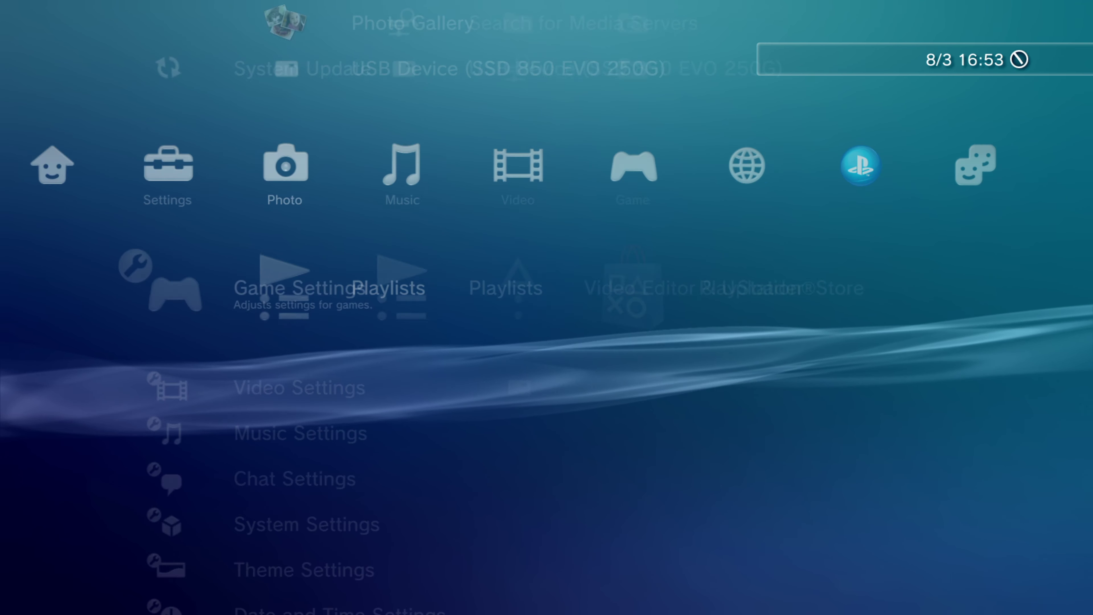
pyautogui.press('Down')
pyautogui.press('Up')
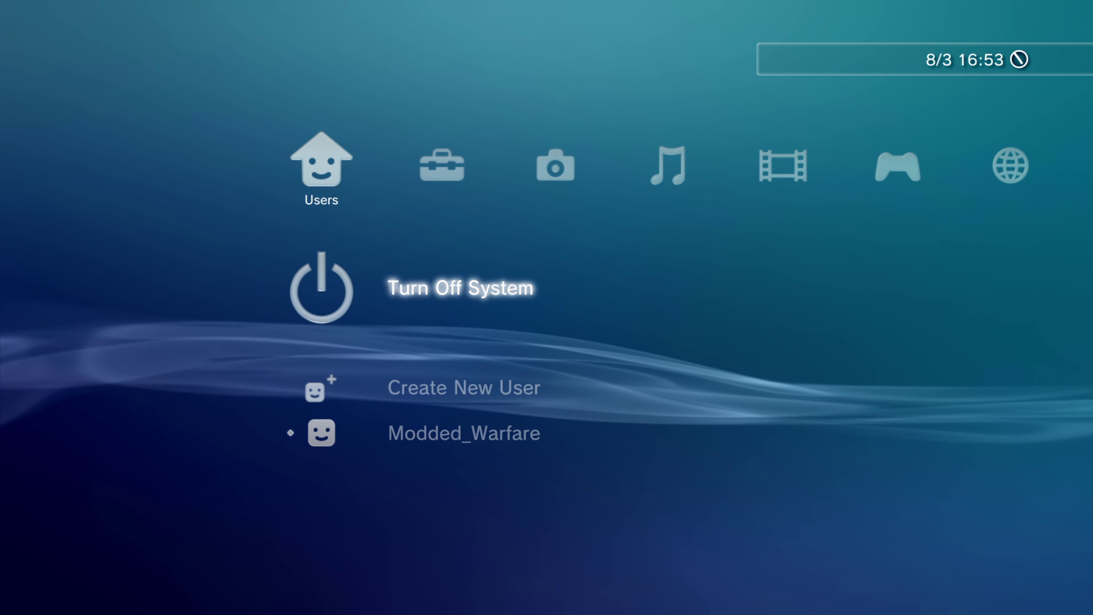
pyautogui.press('Return')
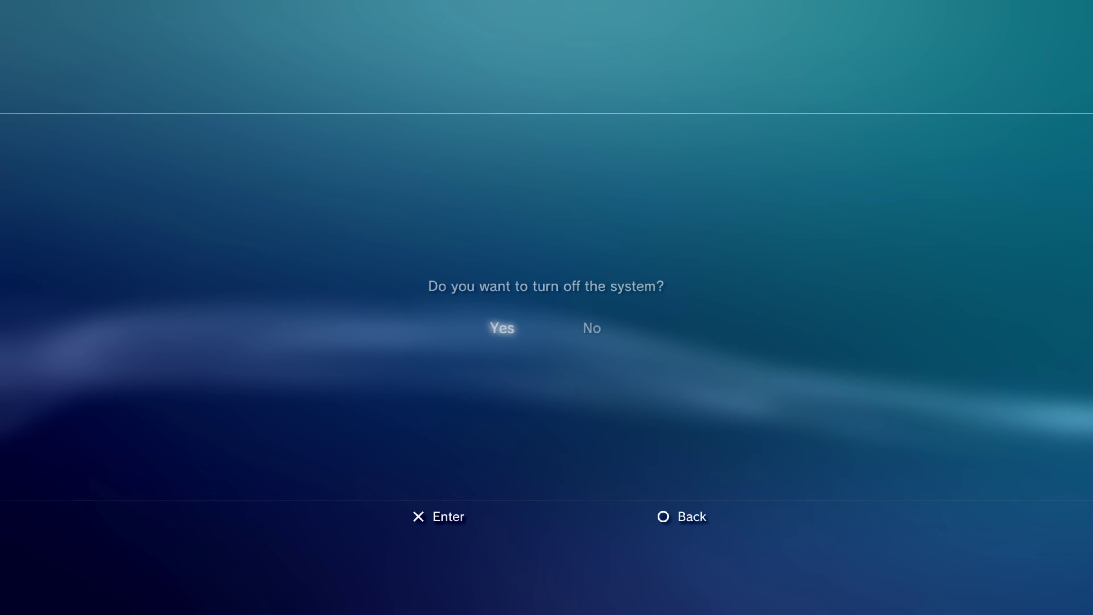
pyautogui.press('Return')
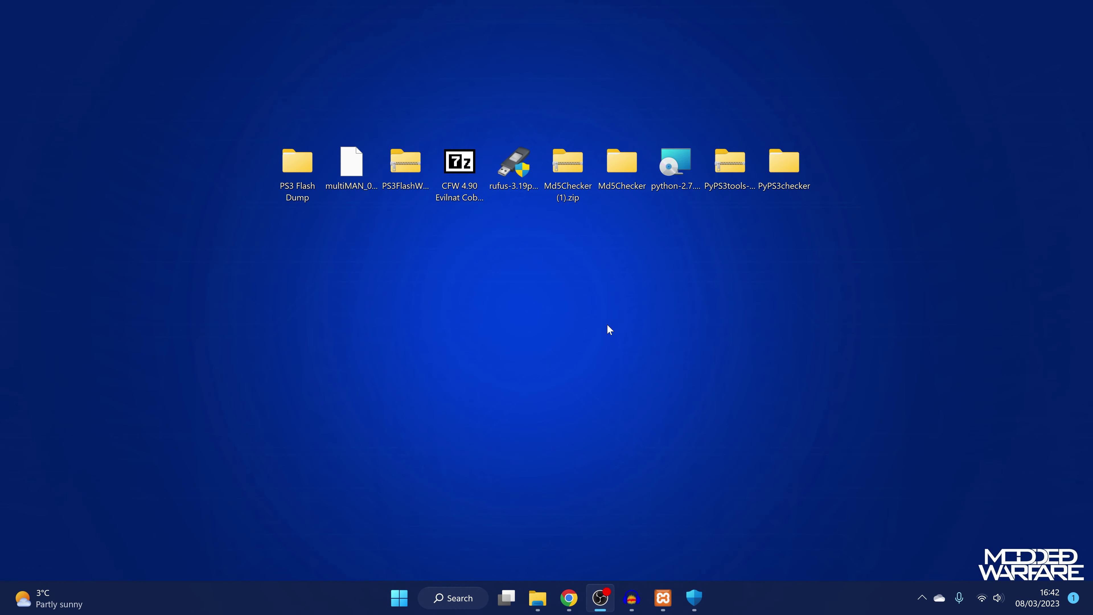
# On the PC, turn Microsoft Defender Firewall back on for the public, domain and private networks and close Windows Security
pyautogui.click(609, 330)
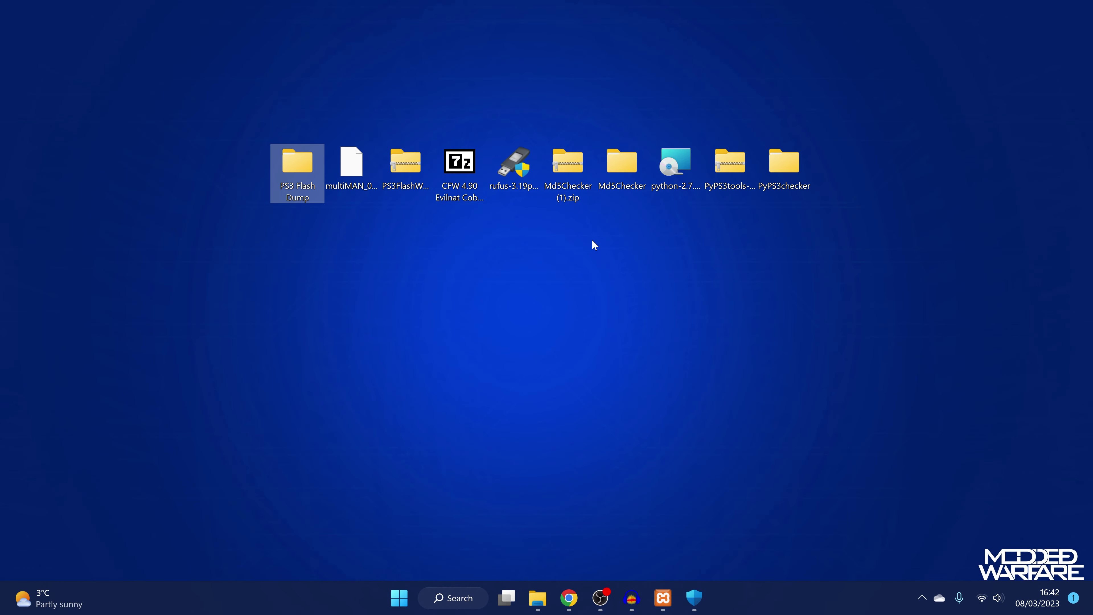
pyautogui.click(695, 601)
pyautogui.moveTo(414, 115); pyautogui.dragTo(485, 32)
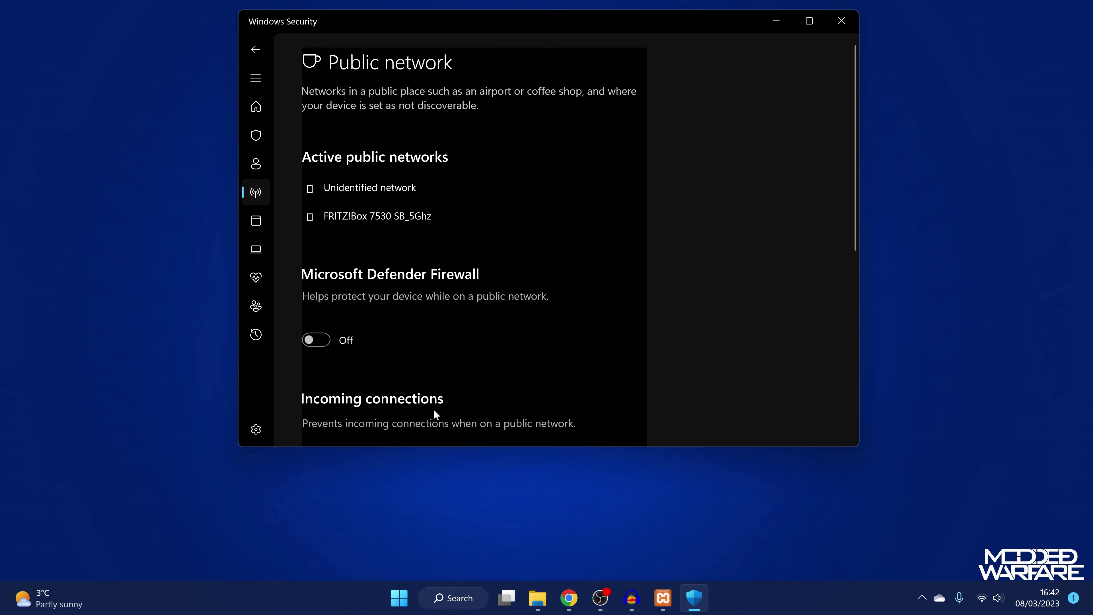
pyautogui.scroll(-4, 354, 242)
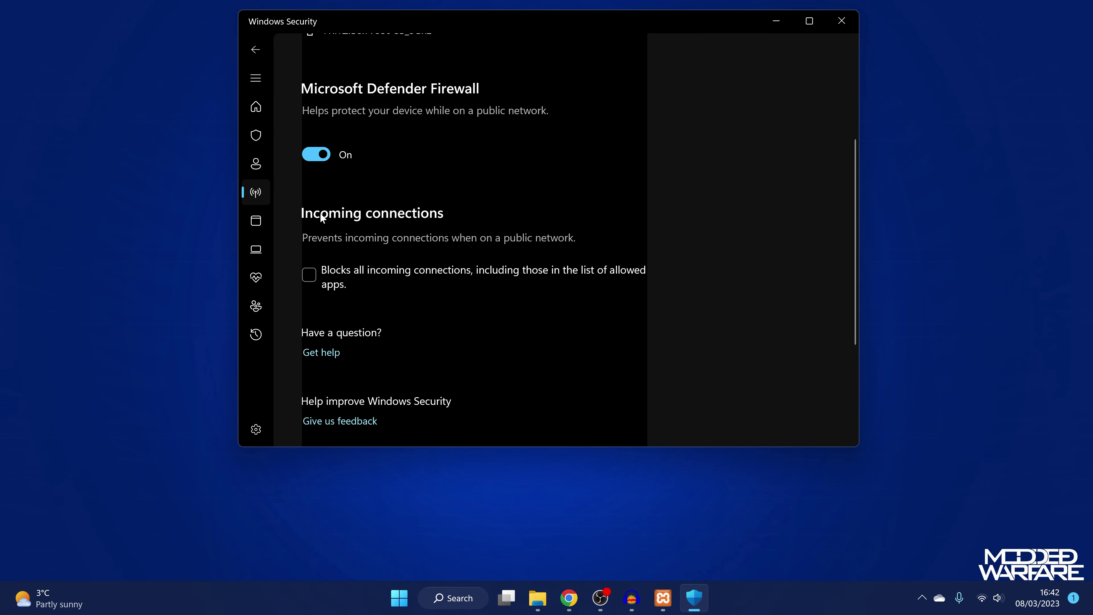
pyautogui.scroll(4, 321, 212)
pyautogui.click(256, 49)
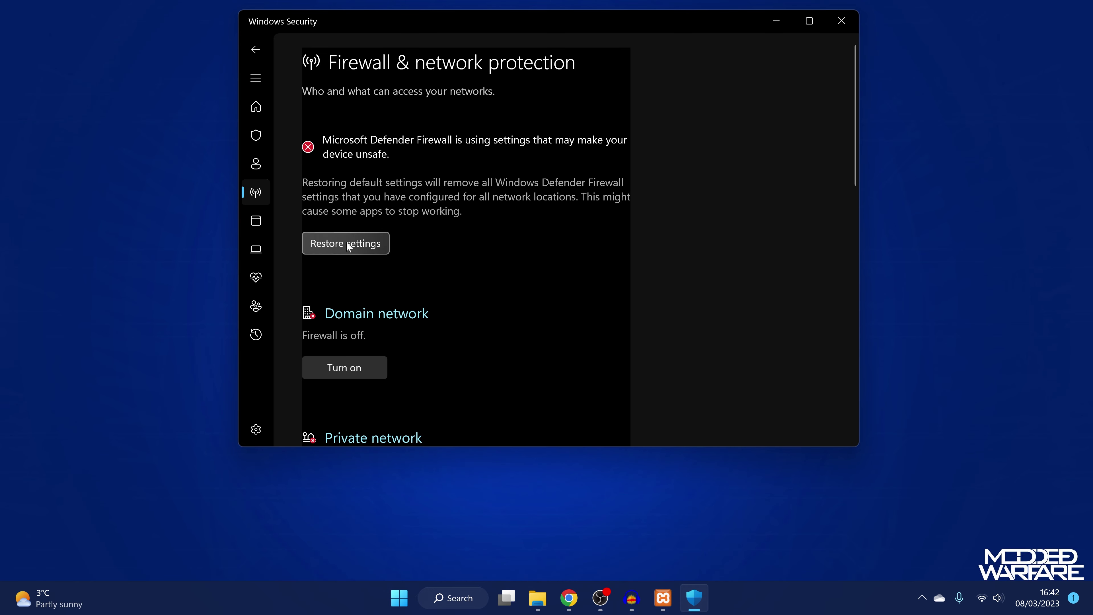
pyautogui.click(344, 367)
pyautogui.scroll(-3, 536, 375)
pyautogui.click(361, 318)
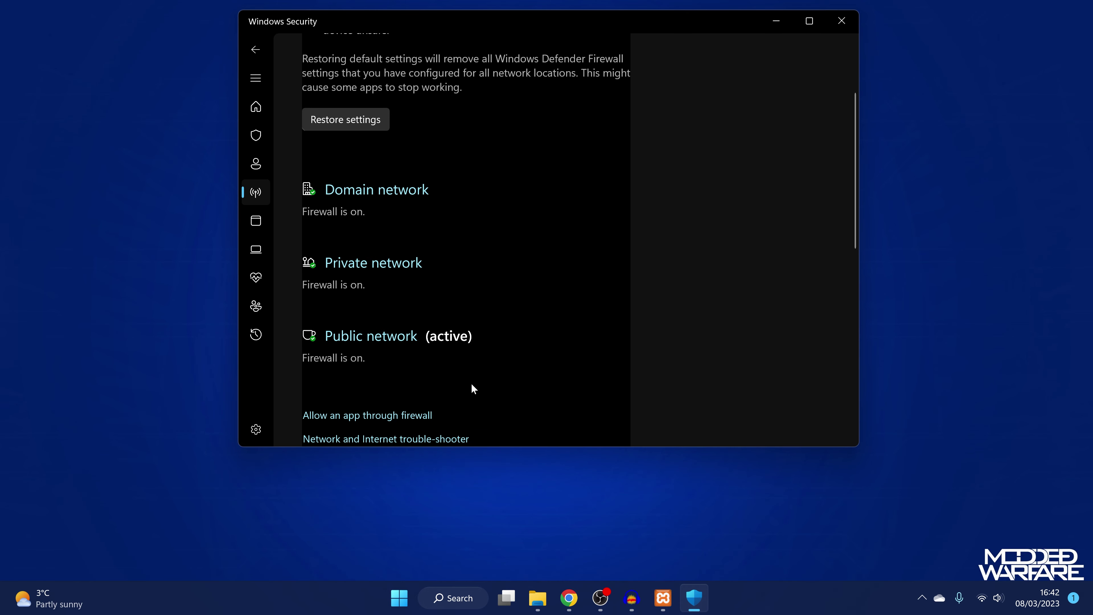
pyautogui.click(842, 20)
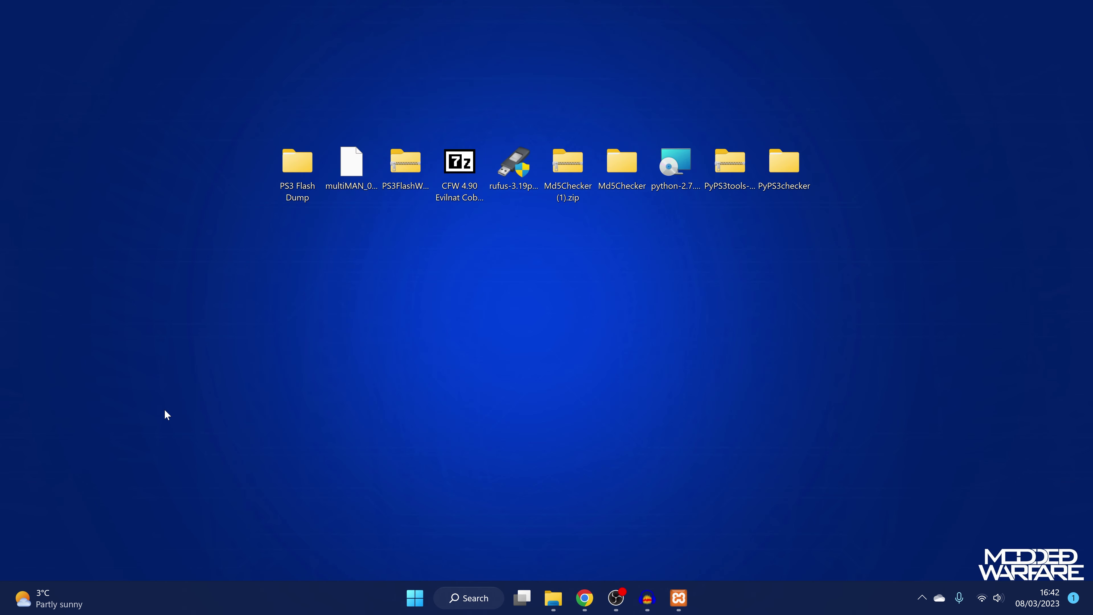
# Switch to Chrome, find the Evilnat builds section in the PSX-Place 4.90 exploiting thread and expand the 4.90 Evilnat Builds spoiler
pyautogui.click(532, 417)
pyautogui.click(586, 599)
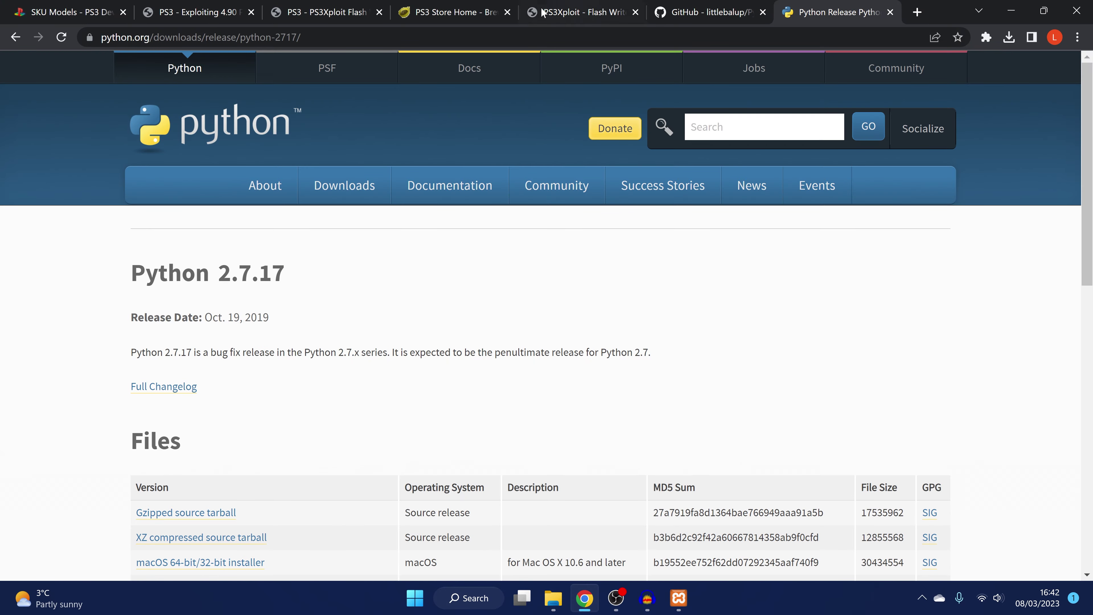
pyautogui.click(325, 12)
pyautogui.click(200, 12)
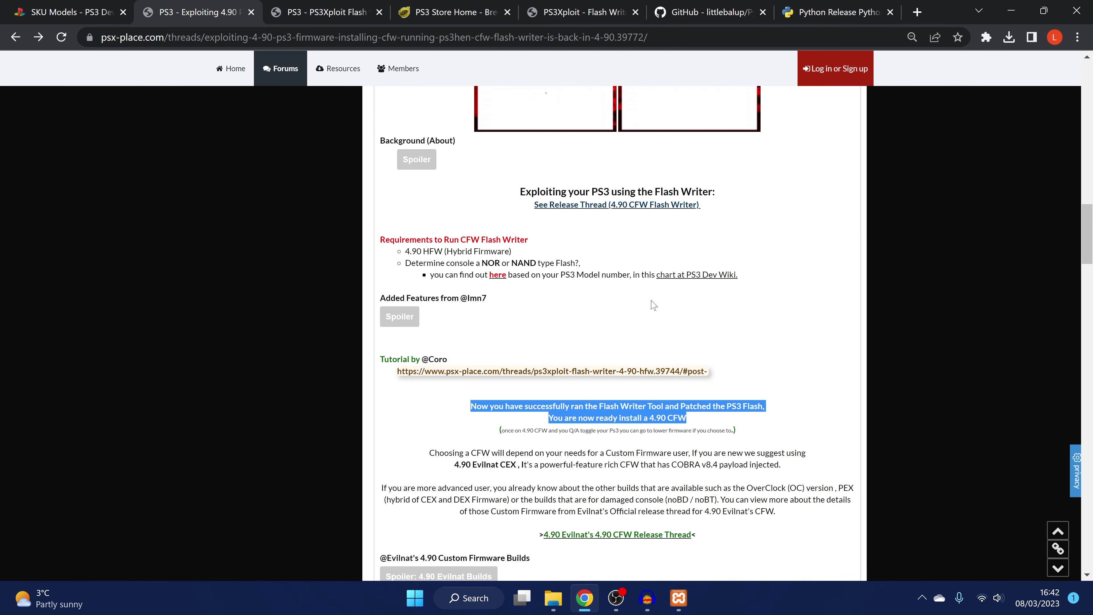
pyautogui.scroll(15, 442, 149)
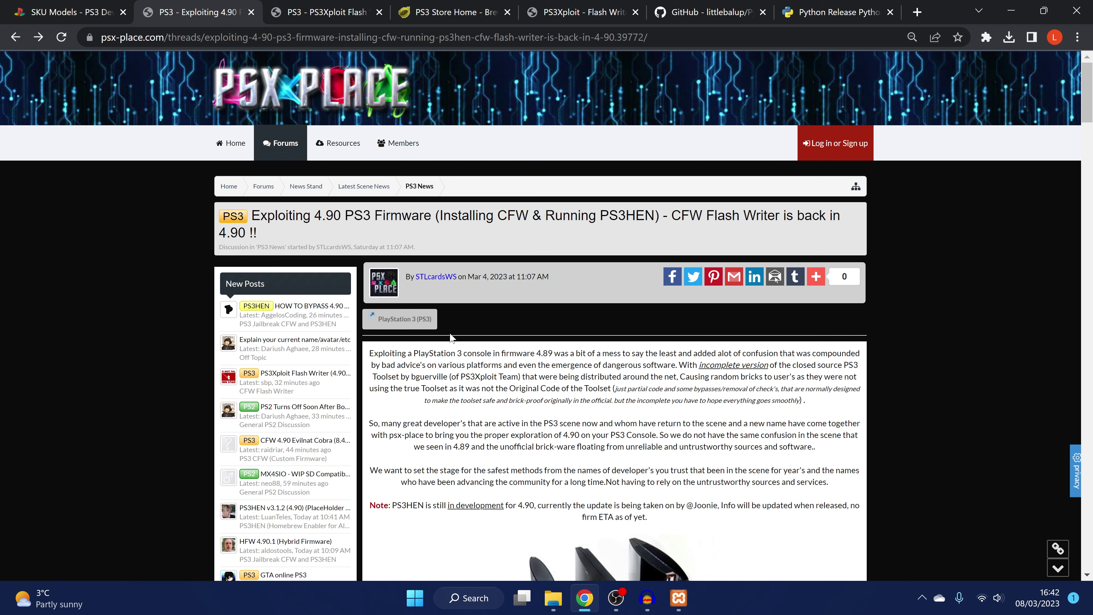
pyautogui.scroll(-15, 504, 340)
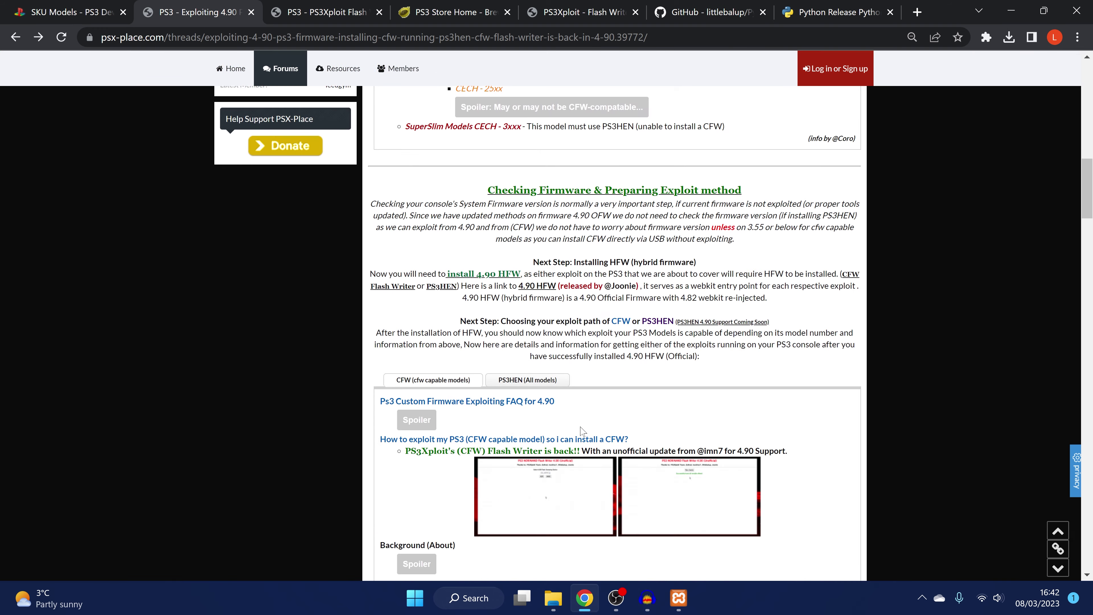
pyautogui.scroll(-5, 582, 432)
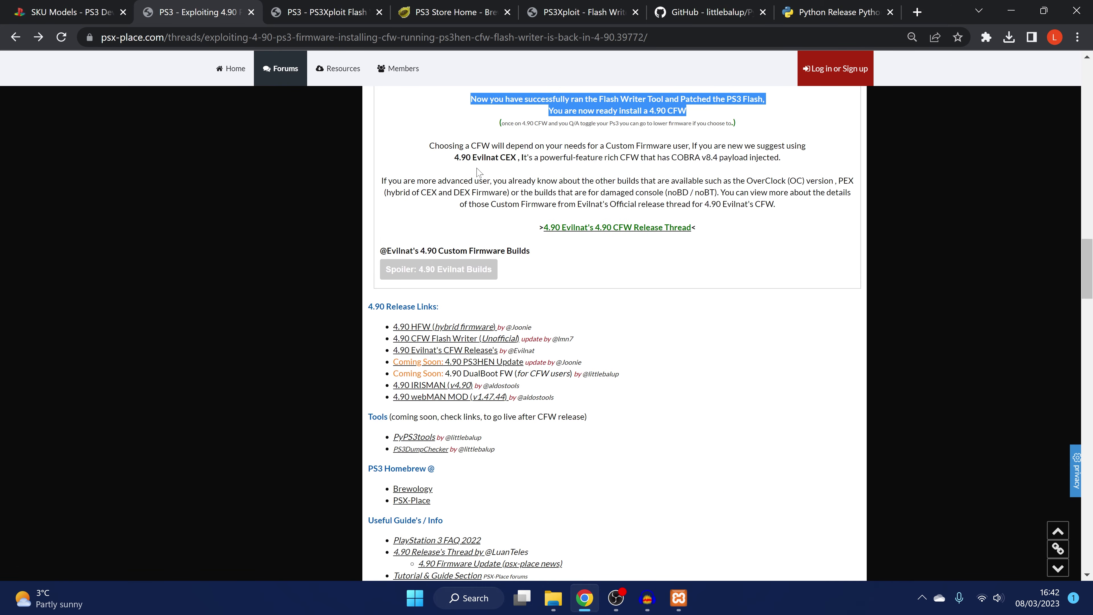
pyautogui.click(420, 274)
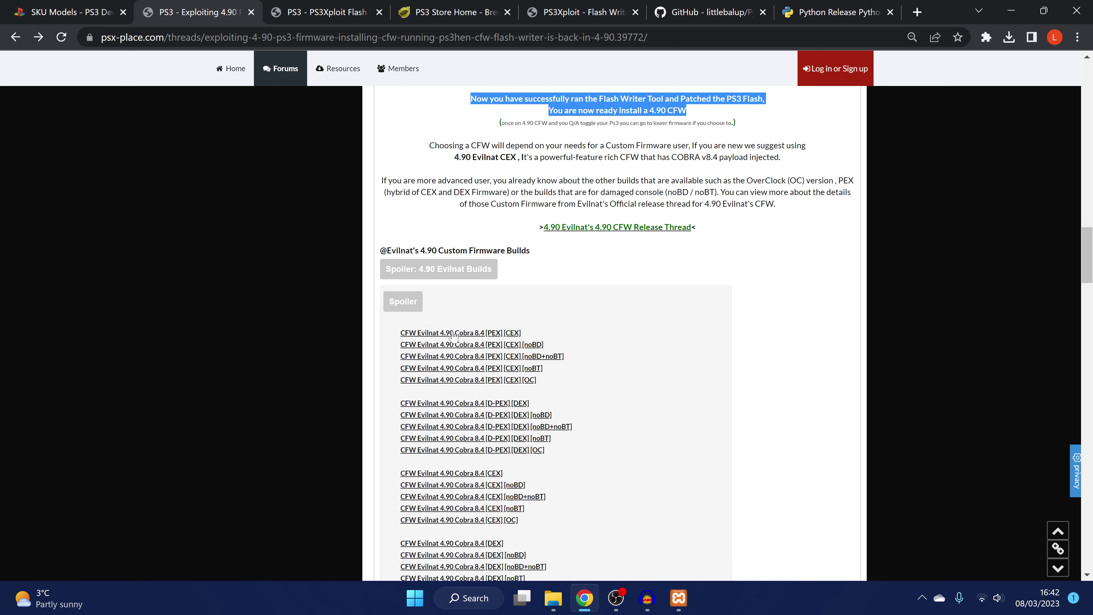
# Review the listed CFW Evilnat 4.90 Cobra 8.4 builds, especially the [PEX] [CEX] variants
pyautogui.scroll(-3, 565, 225)
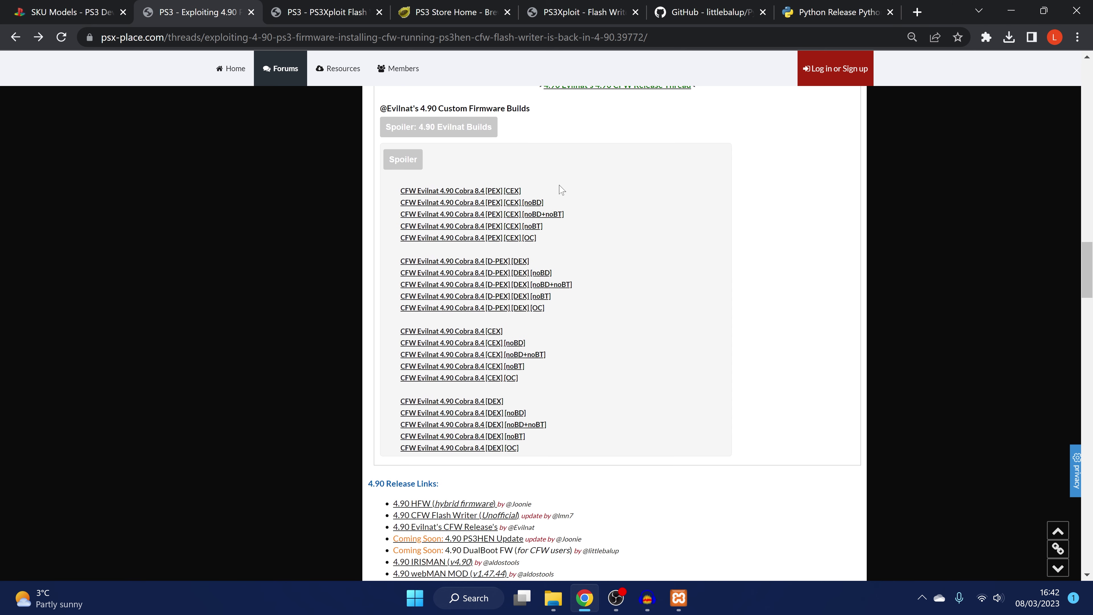
pyautogui.moveTo(539, 197); pyautogui.dragTo(398, 192)
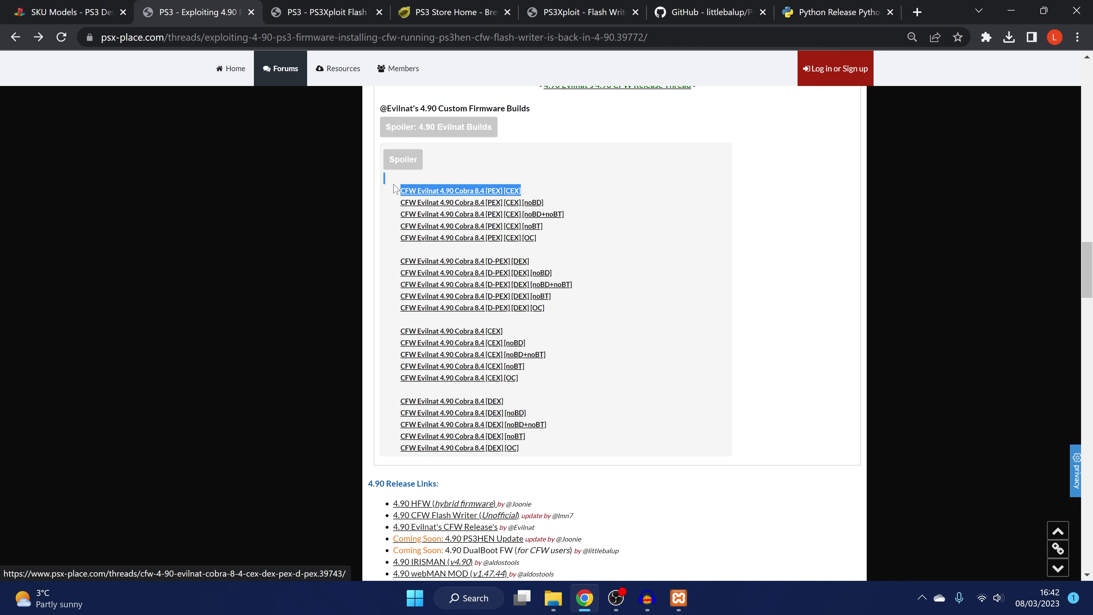
pyautogui.moveTo(568, 242); pyautogui.dragTo(400, 191)
pyautogui.moveTo(593, 215); pyautogui.dragTo(392, 202)
pyautogui.click(622, 196)
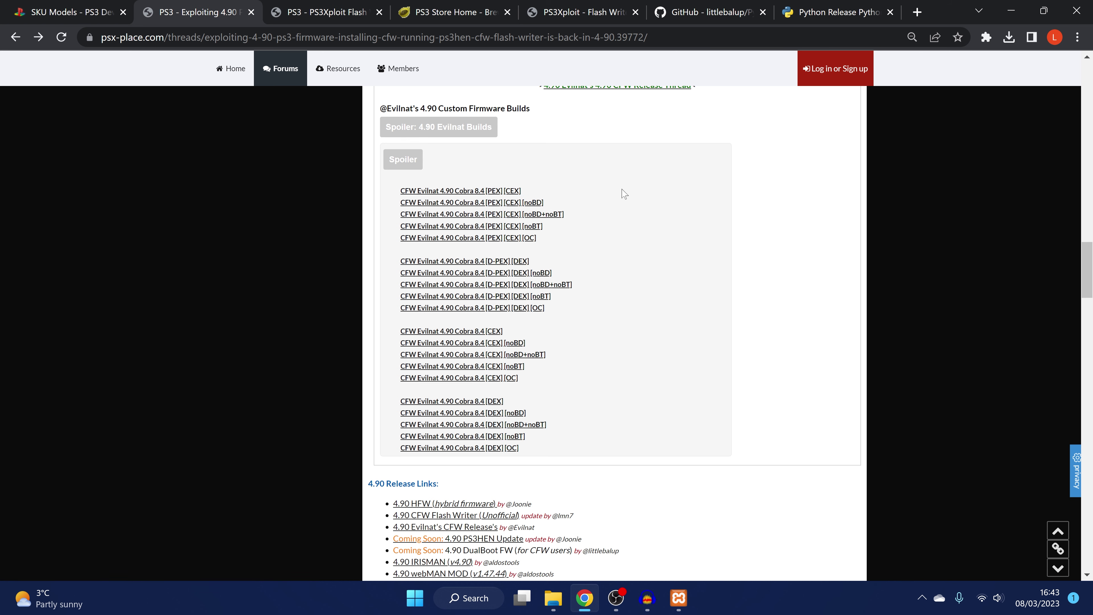
pyautogui.scroll(3, 547, 366)
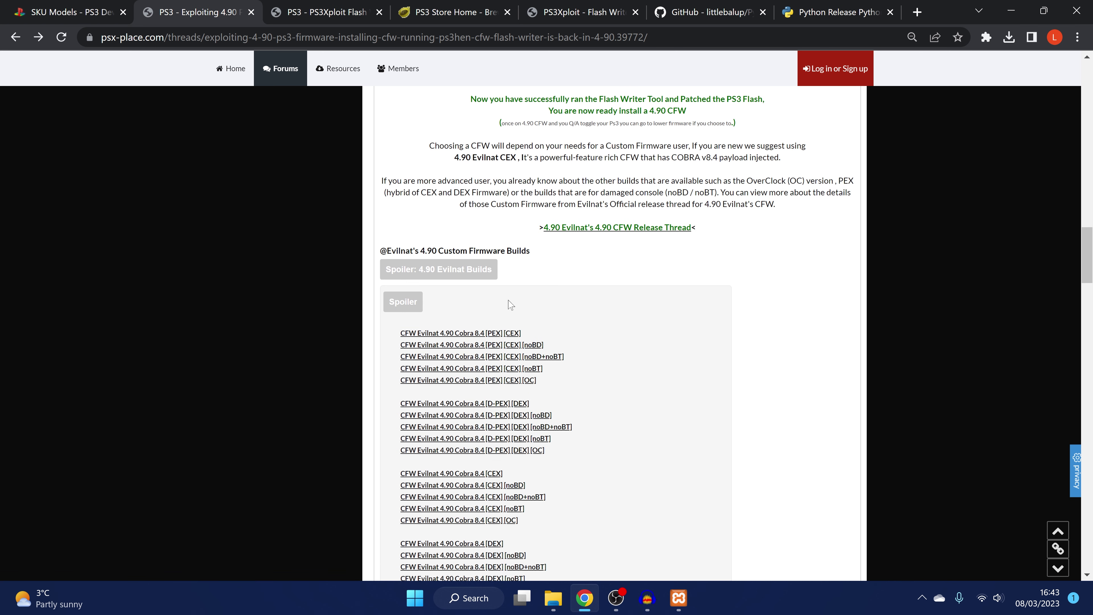
# Follow the CFW Evilnat 4.90 Cobra 8.4 [PEX] [CEX] link to its release thread, open the MEGA download and minimise the browser
pyautogui.tripleClick(480, 333)
pyautogui.click(484, 334)
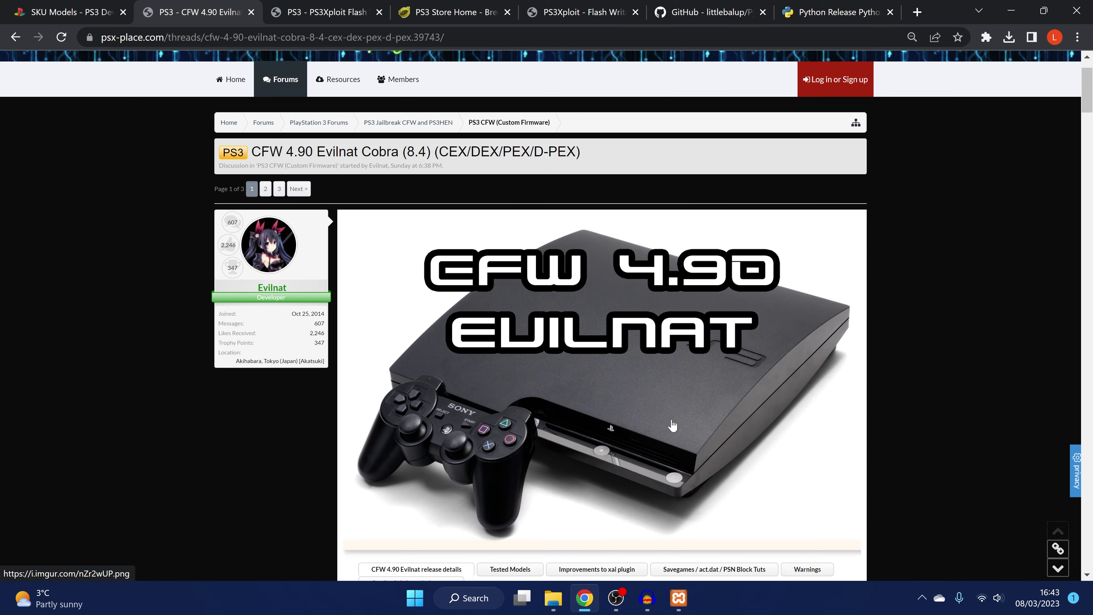
pyautogui.scroll(-20, 684, 388)
pyautogui.scroll(-5, 688, 382)
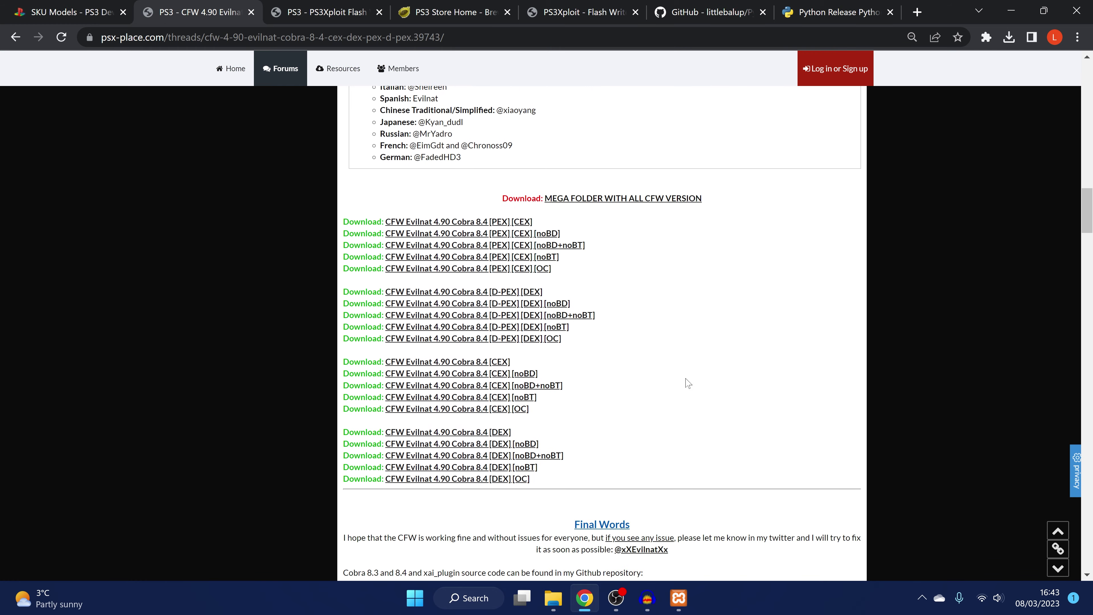
pyautogui.click(480, 222)
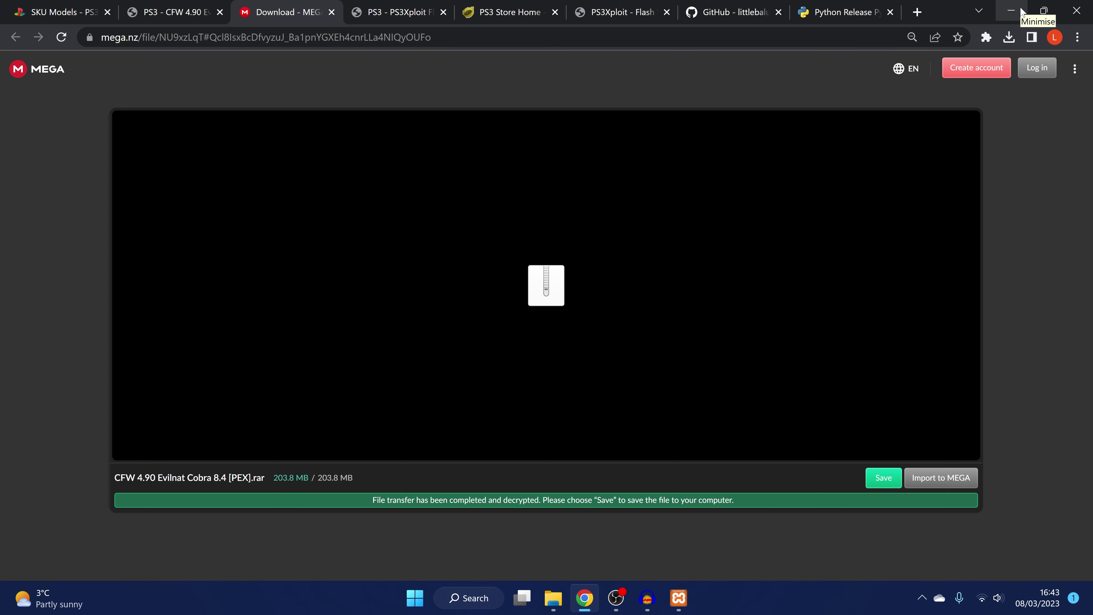
pyautogui.click(1022, 12)
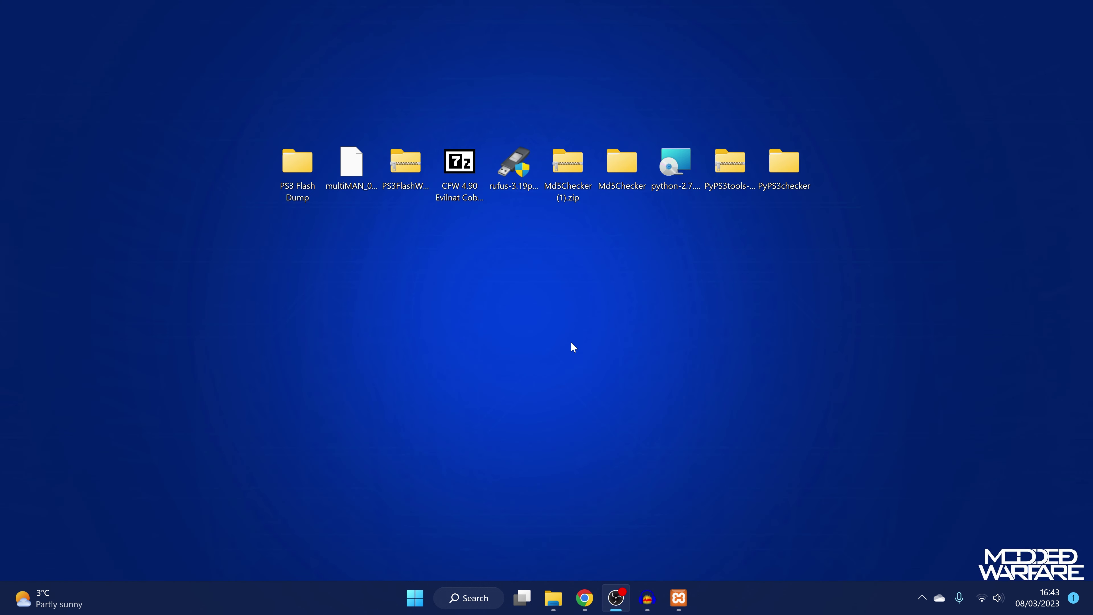
# Delete the old PS3UPDAT.PUP from the PS3\UPDATE folder on the USB drive
pyautogui.click(472, 174)
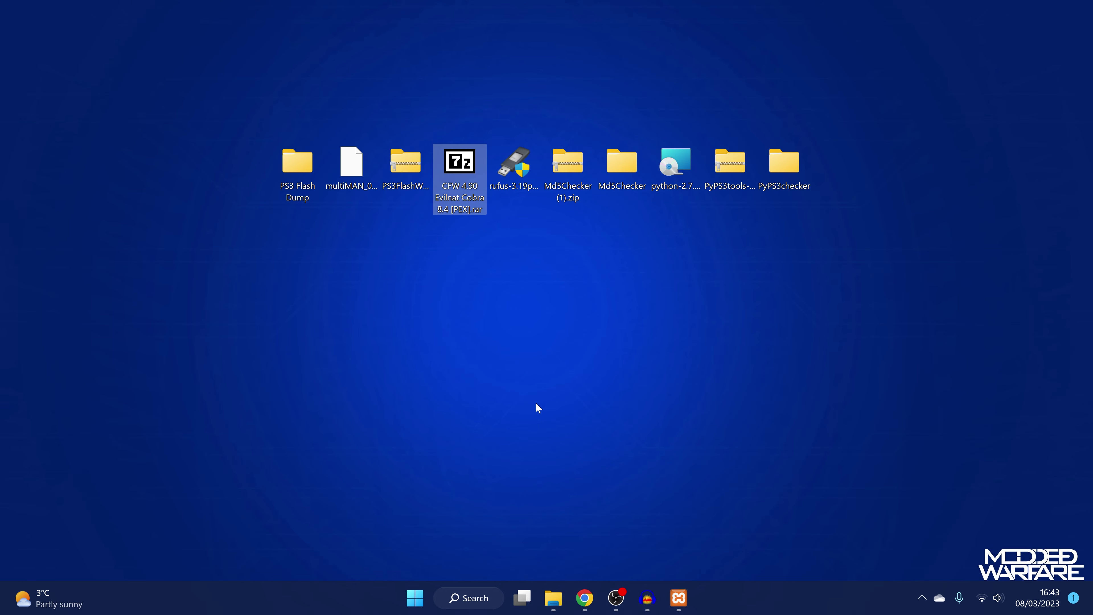
pyautogui.click(415, 597)
pyautogui.press('super+e')
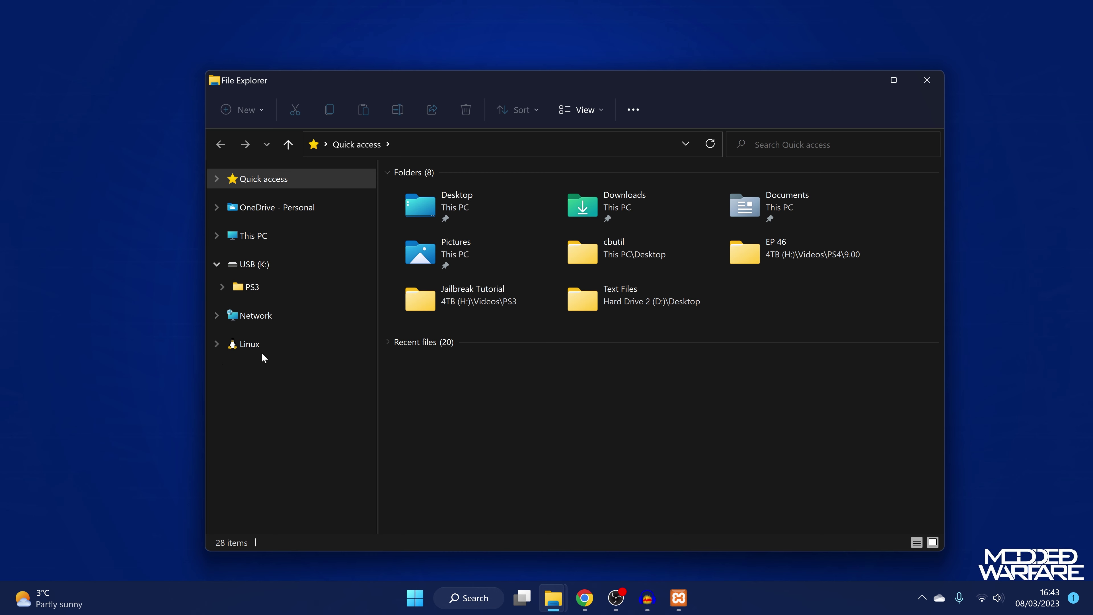
pyautogui.click(262, 265)
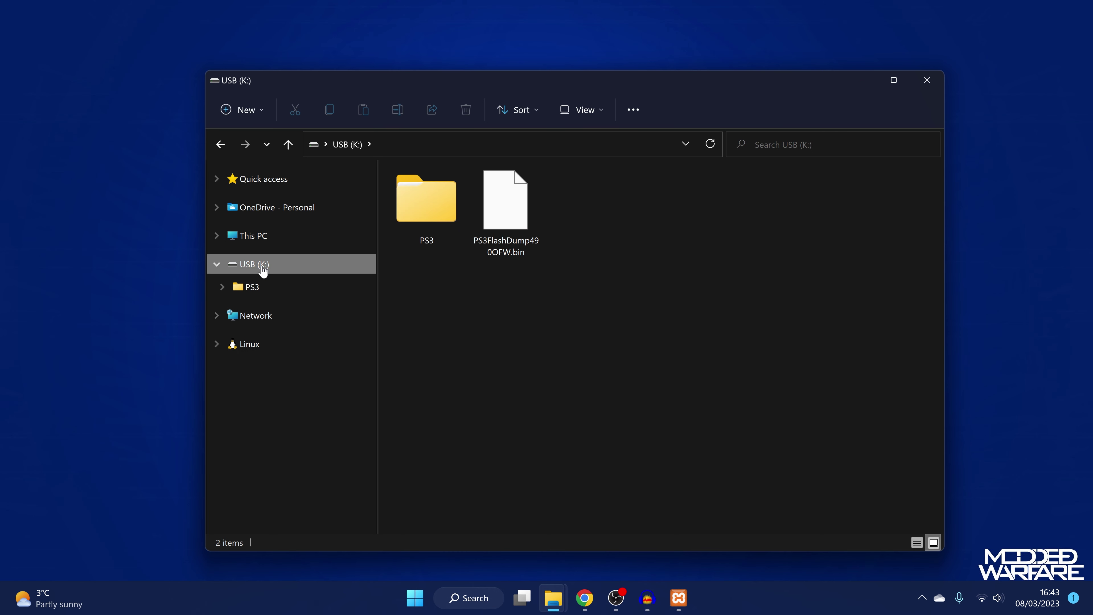
pyautogui.doubleClick(427, 213)
pyautogui.doubleClick(427, 193)
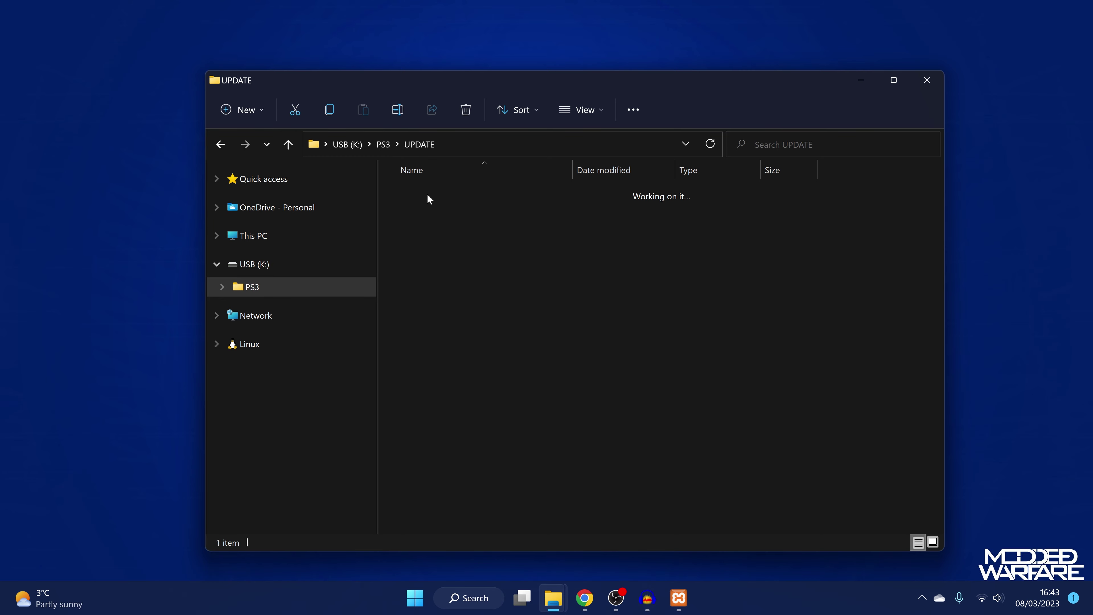
pyautogui.moveTo(542, 82); pyautogui.dragTo(543, 235)
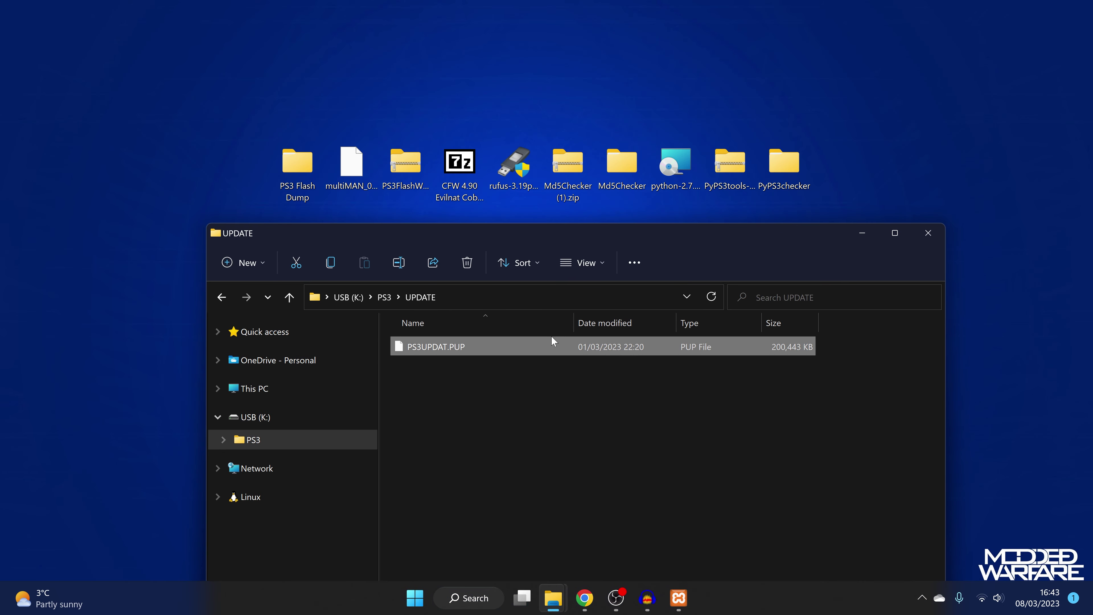
pyautogui.press('Delete')
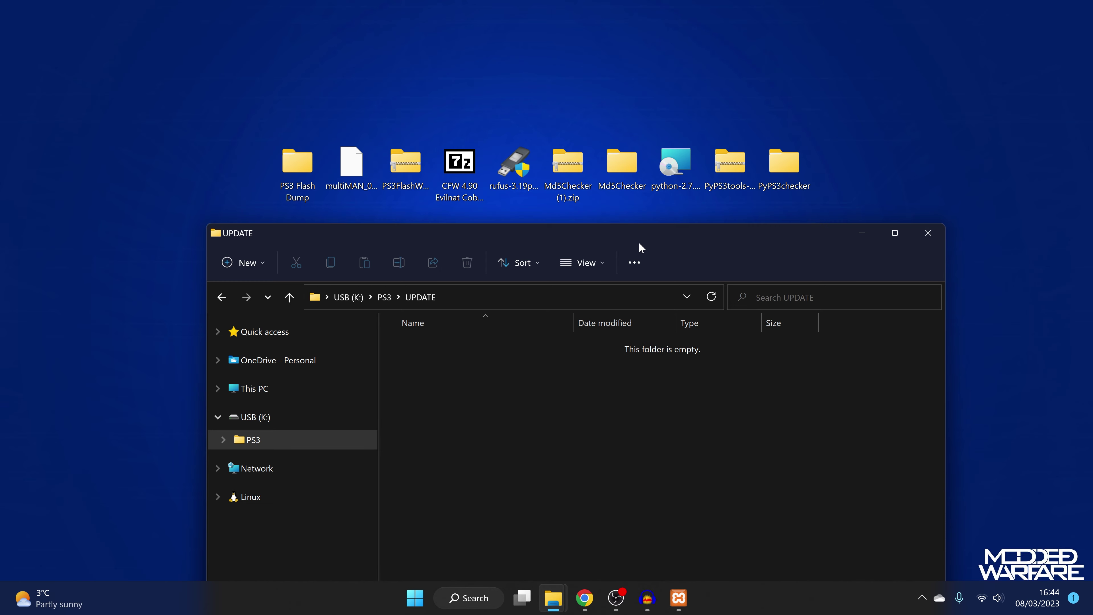
# Extract PS3UPDAT.PUP from the CFW 4.90 Evilnat Cobra 8.4 [PEX].rar archive into the USB drive's PS3\UPDATE folder and close the archive
pyautogui.moveTo(640, 247); pyautogui.dragTo(597, 264)
pyautogui.click(460, 168)
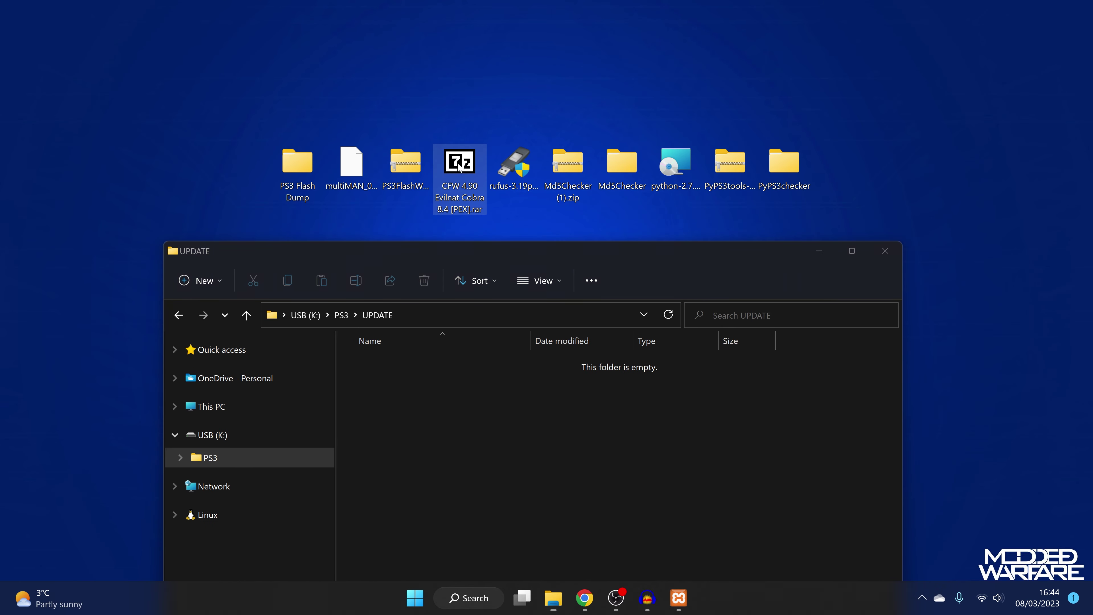
pyautogui.doubleClick(465, 166)
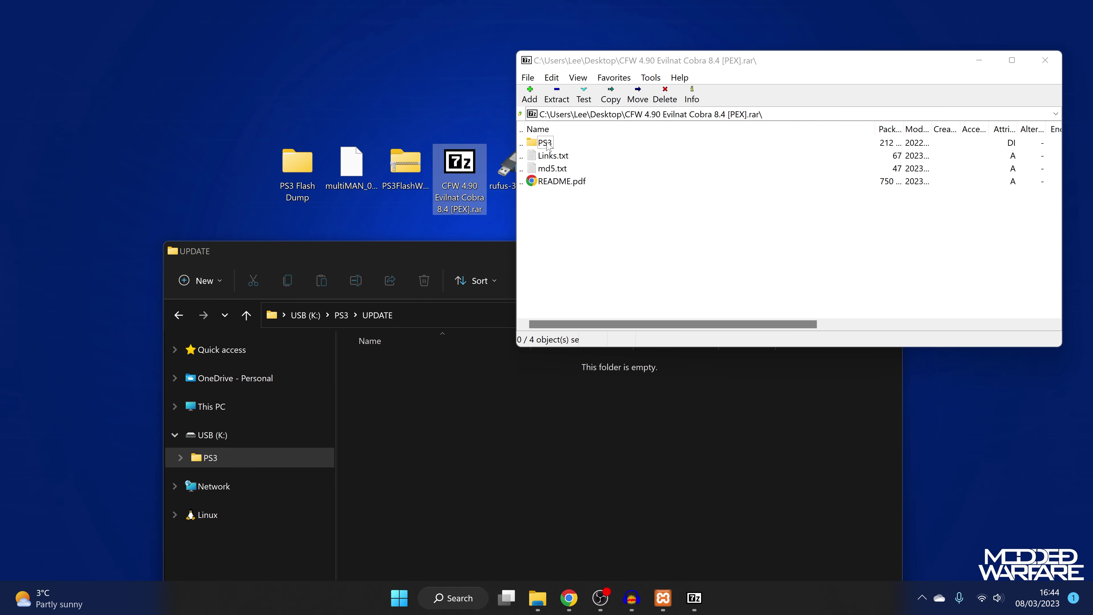
pyautogui.doubleClick(547, 143)
pyautogui.doubleClick(550, 147)
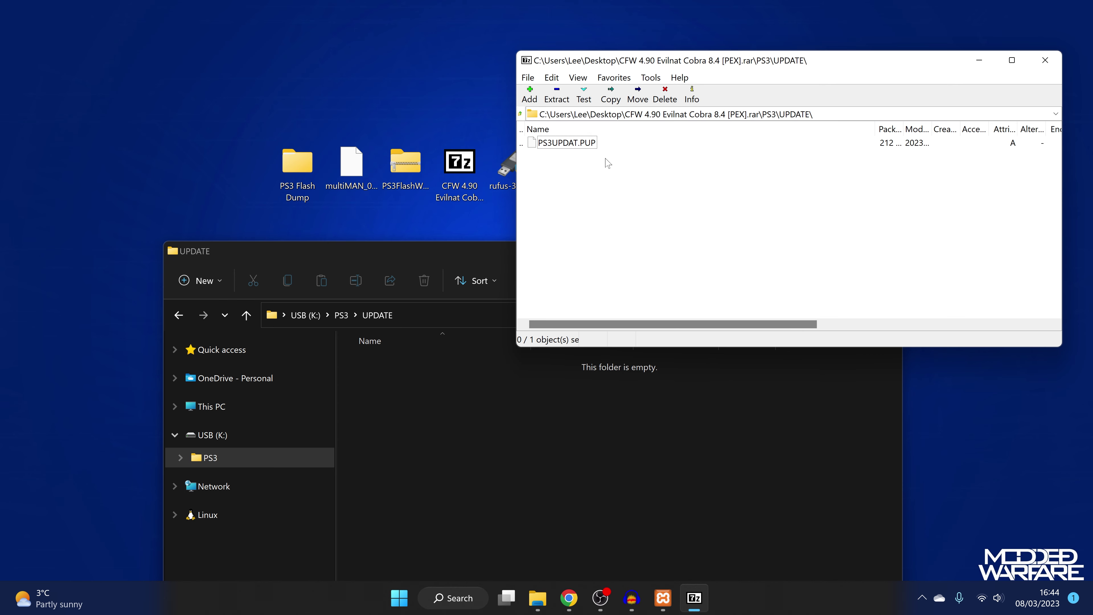
pyautogui.click(545, 146)
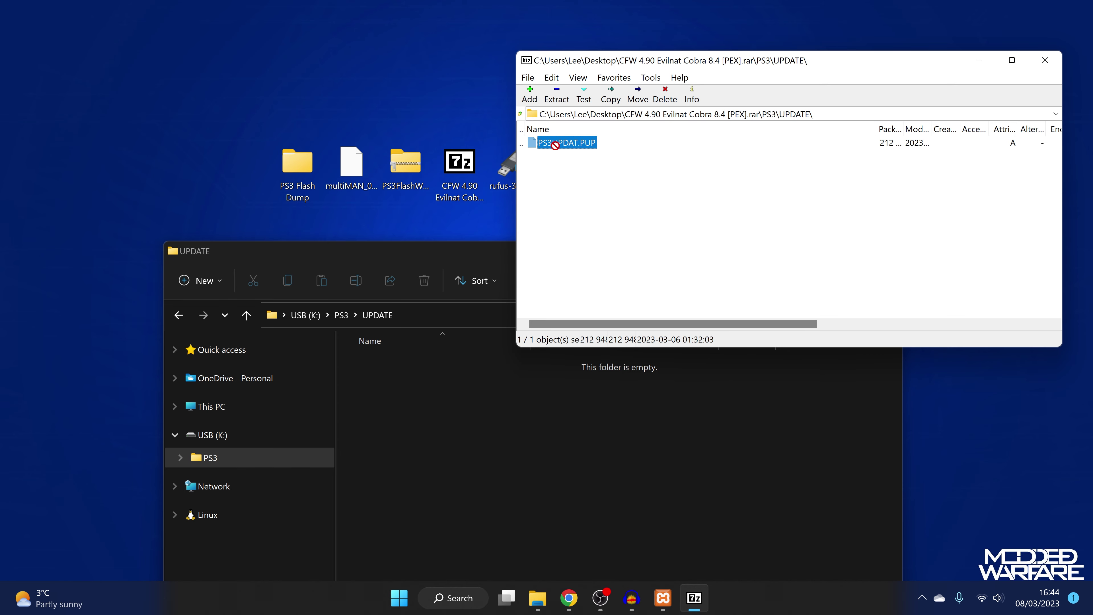
pyautogui.moveTo(409, 445); pyautogui.dragTo(409, 444)
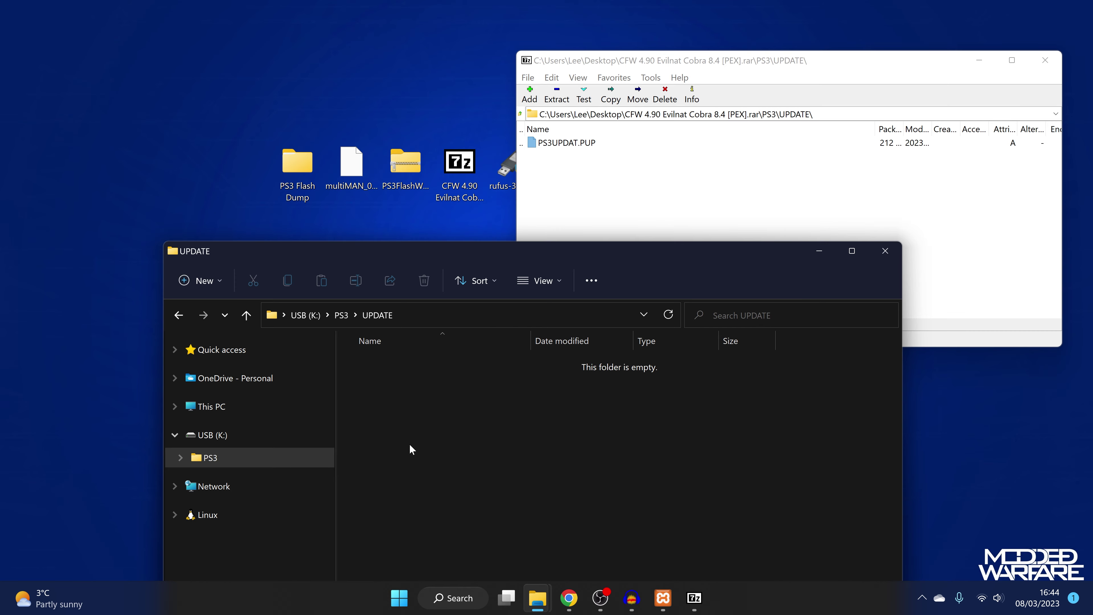
pyautogui.moveTo(633, 251); pyautogui.dragTo(612, 235)
pyautogui.click(1045, 60)
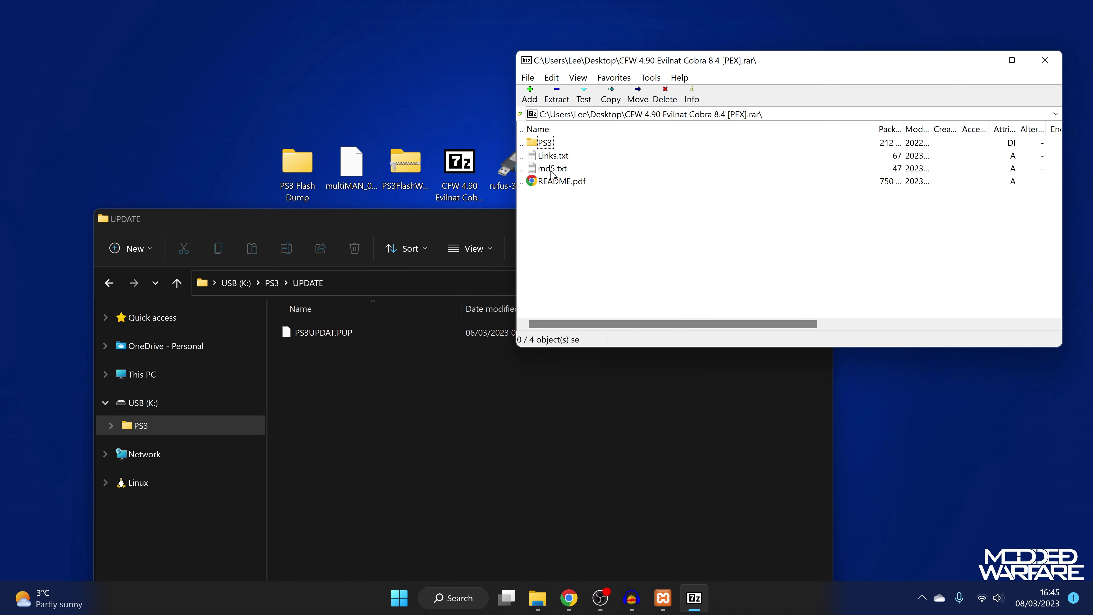
# Copy the PS3UPDAT.PUP hash from md5.txt in the Evilnat archive, then close the text file and the archive
pyautogui.click(547, 169)
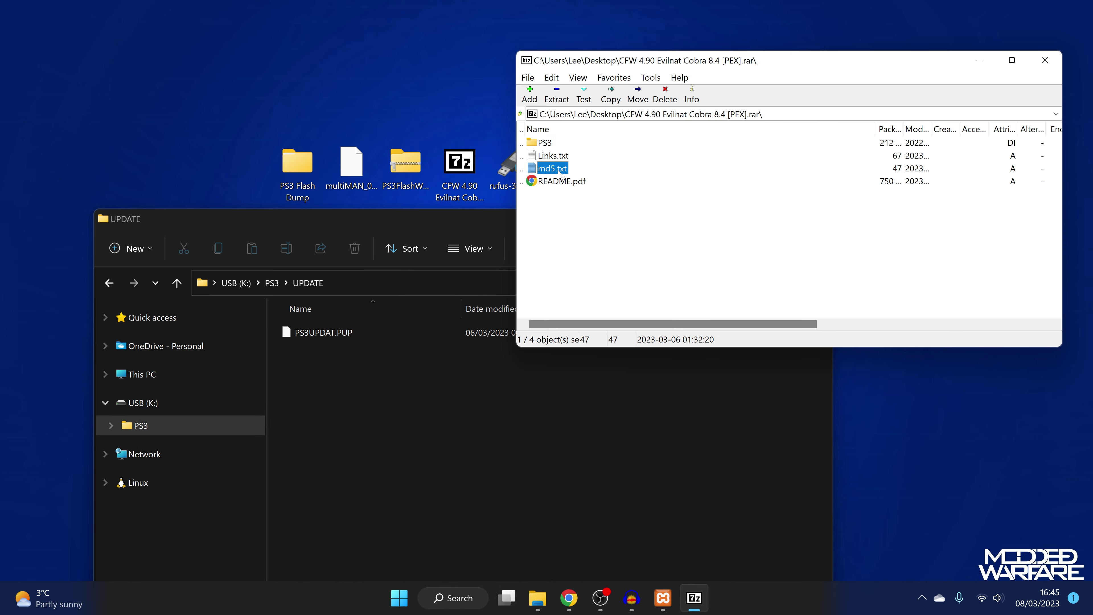
pyautogui.doubleClick(555, 169)
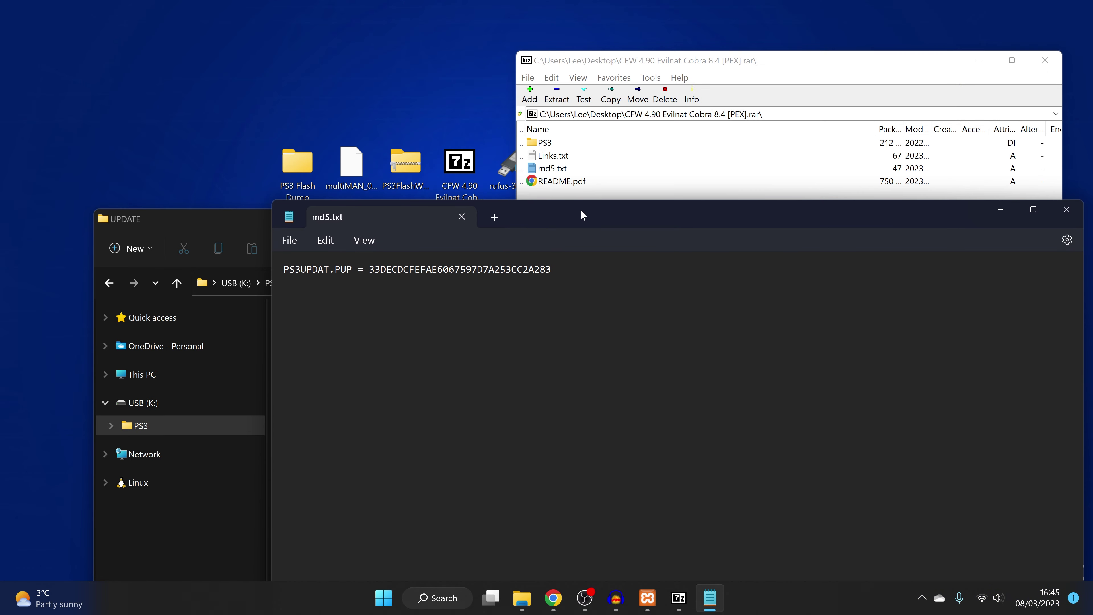
pyautogui.moveTo(369, 269); pyautogui.dragTo(551, 271)
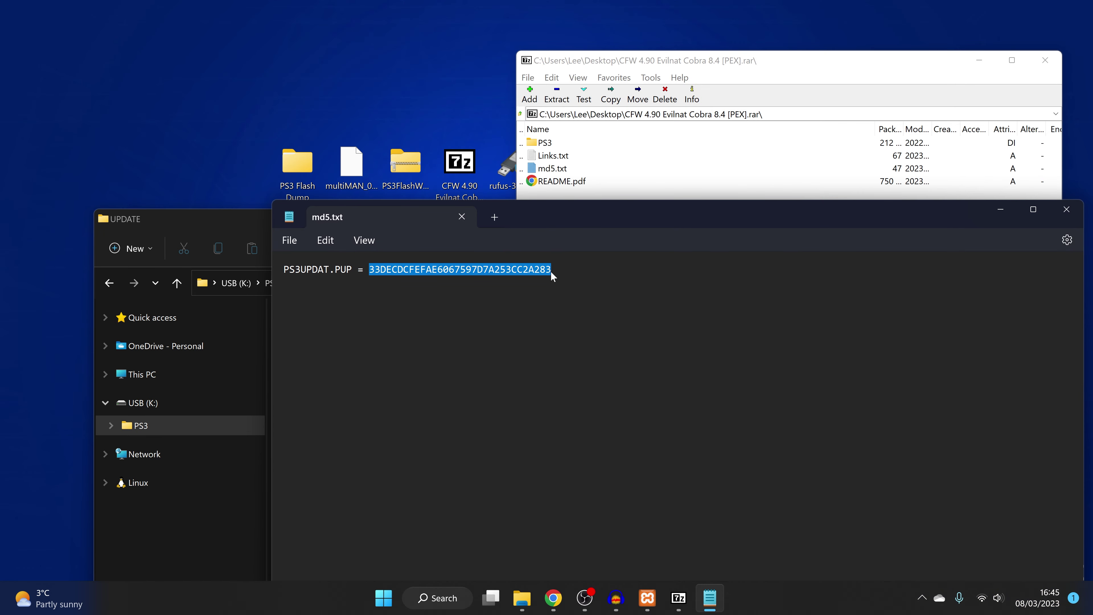
pyautogui.rightClick(531, 268)
pyautogui.click(576, 342)
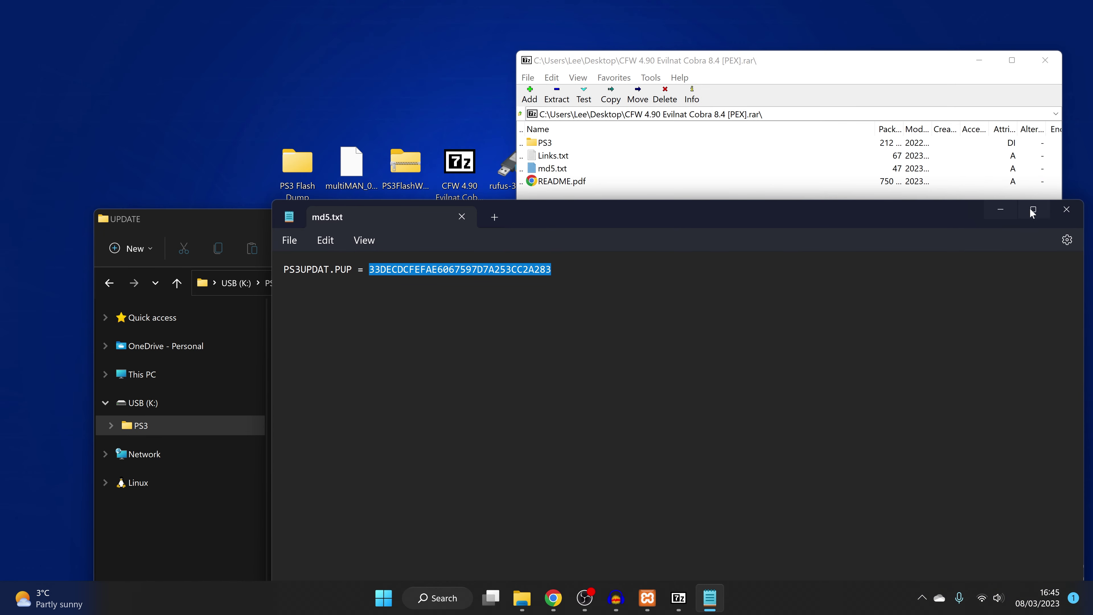
pyautogui.click(1066, 209)
pyautogui.click(1050, 60)
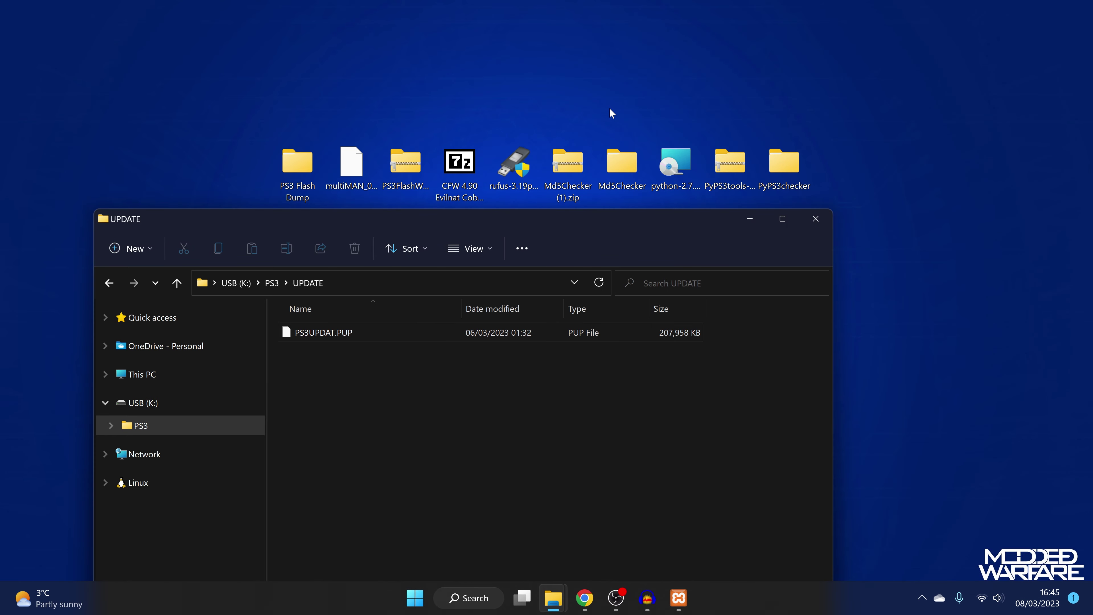
# Launch Md5Checker and calculate the MD5 of PS3UPDAT.PUP from the USB drive's PS3\UPDATE folder
pyautogui.doubleClick(616, 170)
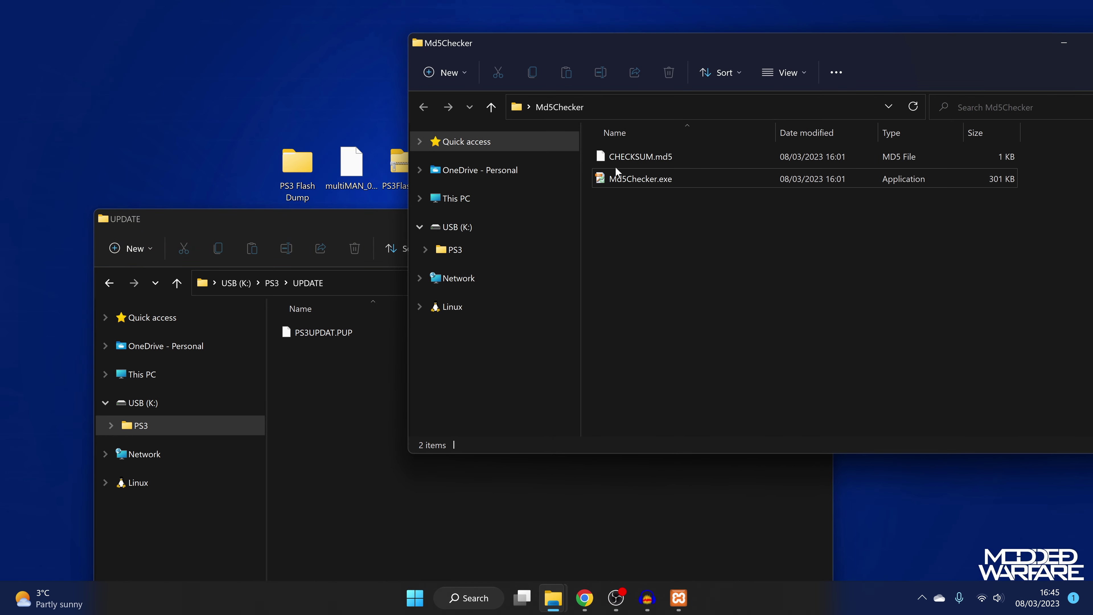
pyautogui.doubleClick(641, 179)
pyautogui.click(1064, 42)
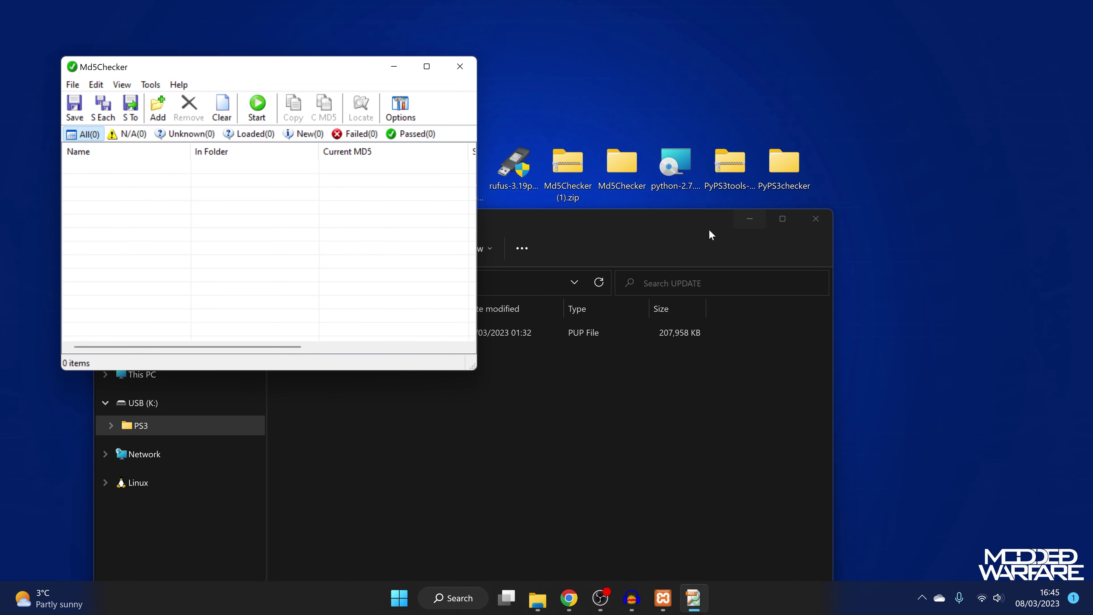
pyautogui.click(356, 341)
pyautogui.moveTo(324, 333); pyautogui.dragTo(266, 199)
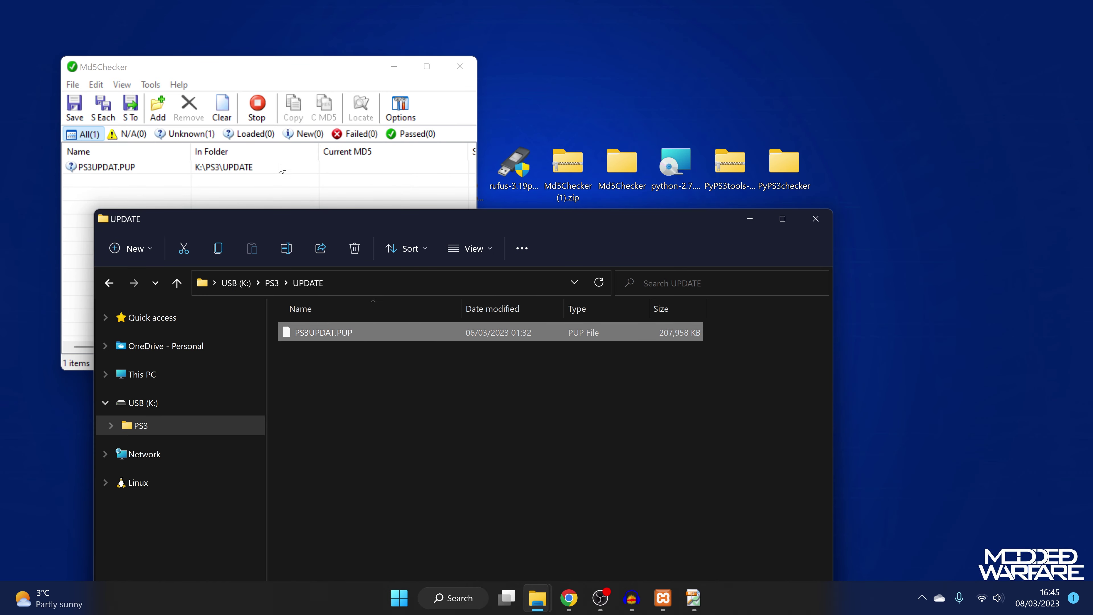
# Compare the MD5 of PS3UPDAT.PUP with the copied hash 33DECDCFEFAE6067597D7A253CC2A283, then close the comparison and Md5Checker
pyautogui.moveTo(354, 125); pyautogui.dragTo(499, 206)
pyautogui.click(490, 247)
pyautogui.rightClick(491, 247)
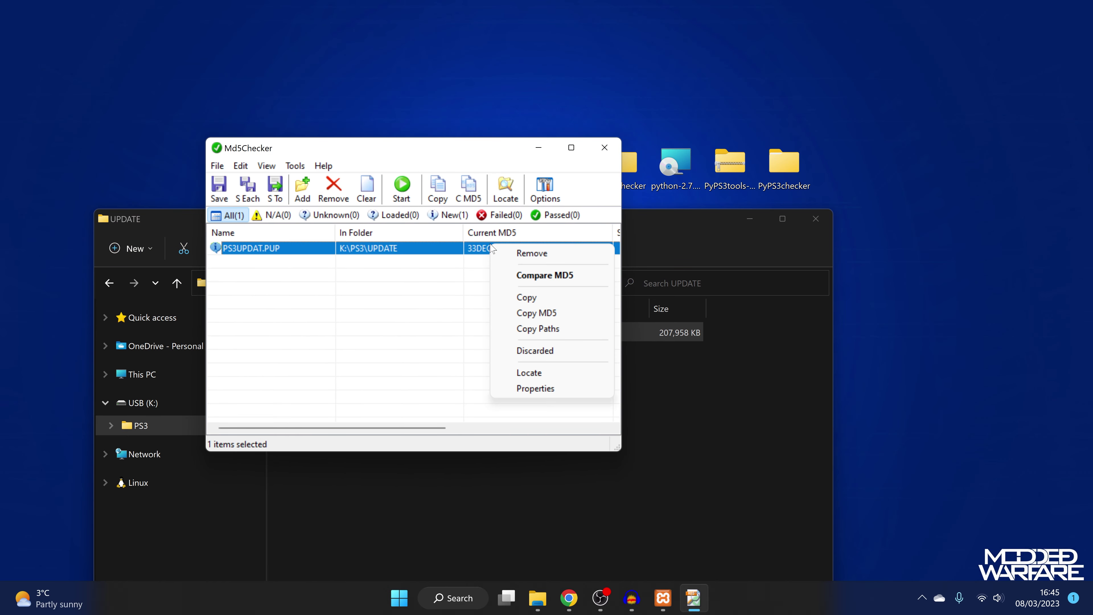
pyautogui.click(559, 280)
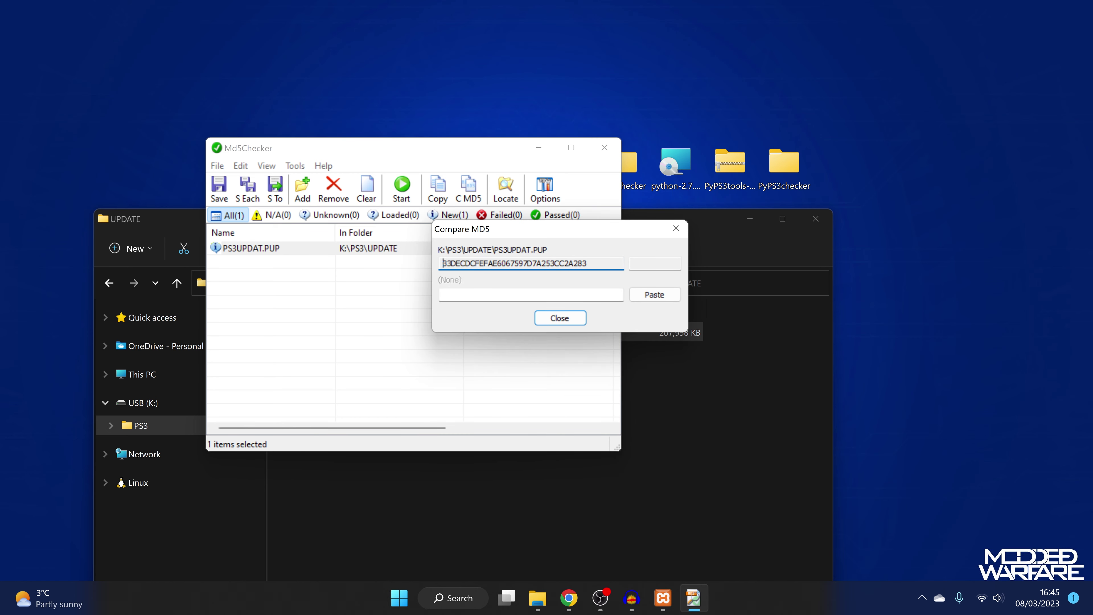
pyautogui.click(530, 295)
pyautogui.write('33DECDCFEFAE6067597D7A253CC2A283')
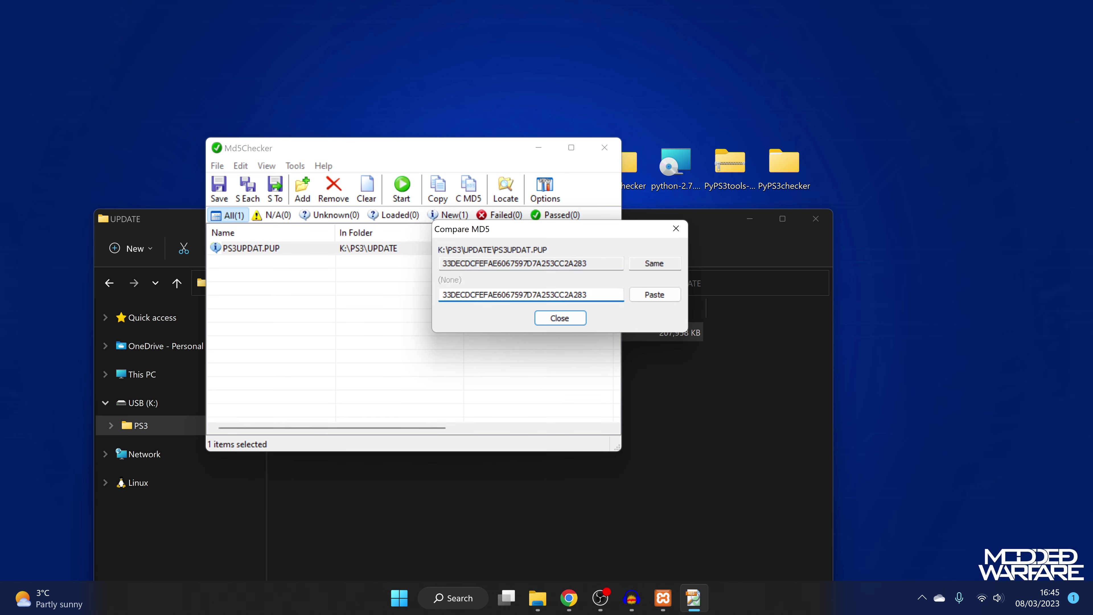
pyautogui.press('Tab')
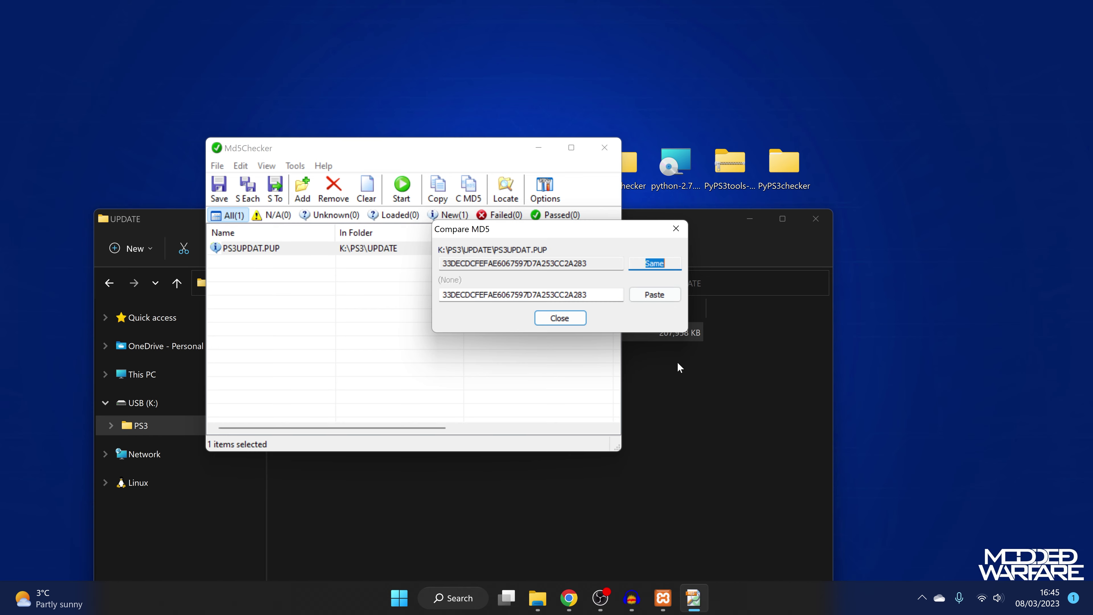
pyautogui.press('Return')
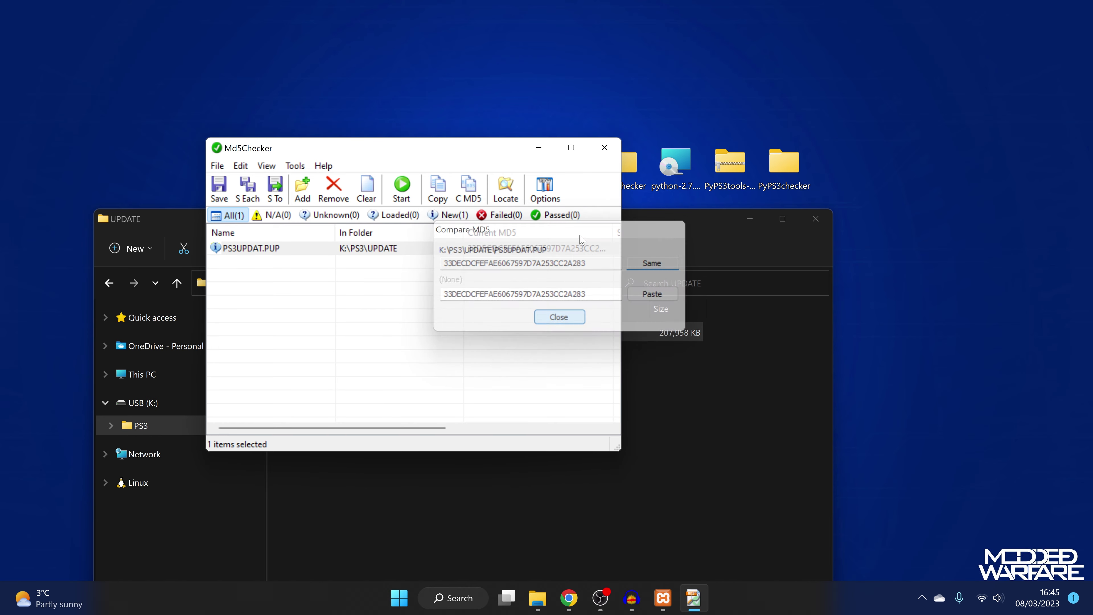
pyautogui.click(604, 148)
# Delete the PS3FlashDump490OFW.bin file from the root of the USB drive
pyautogui.moveTo(620, 229); pyautogui.dragTo(686, 106)
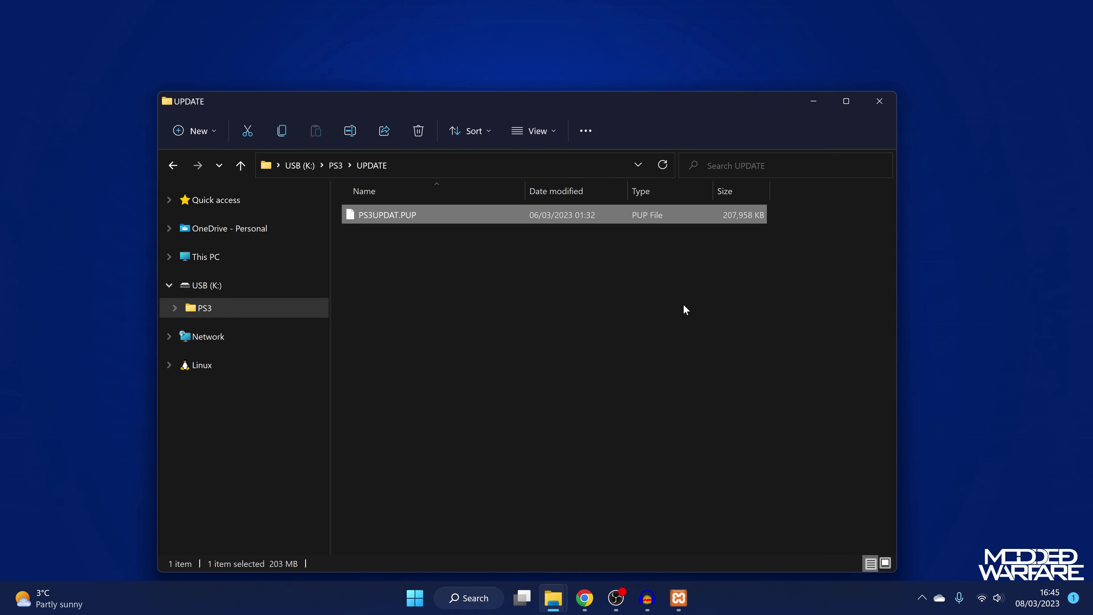
pyautogui.moveTo(686, 261); pyautogui.dragTo(555, 215)
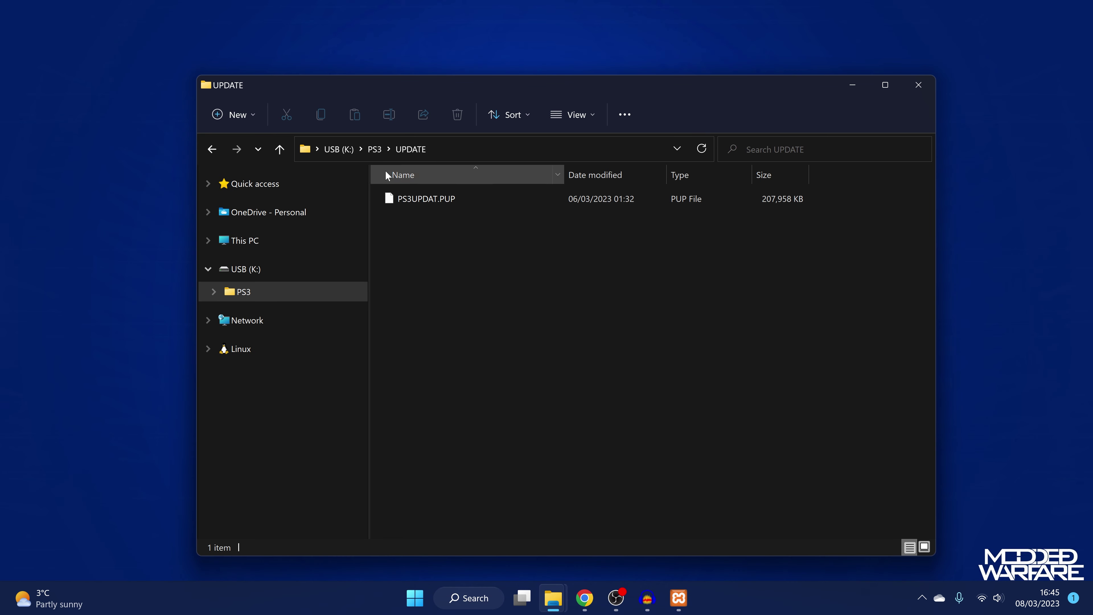
pyautogui.click(340, 149)
pyautogui.moveTo(472, 331); pyautogui.dragTo(597, 210)
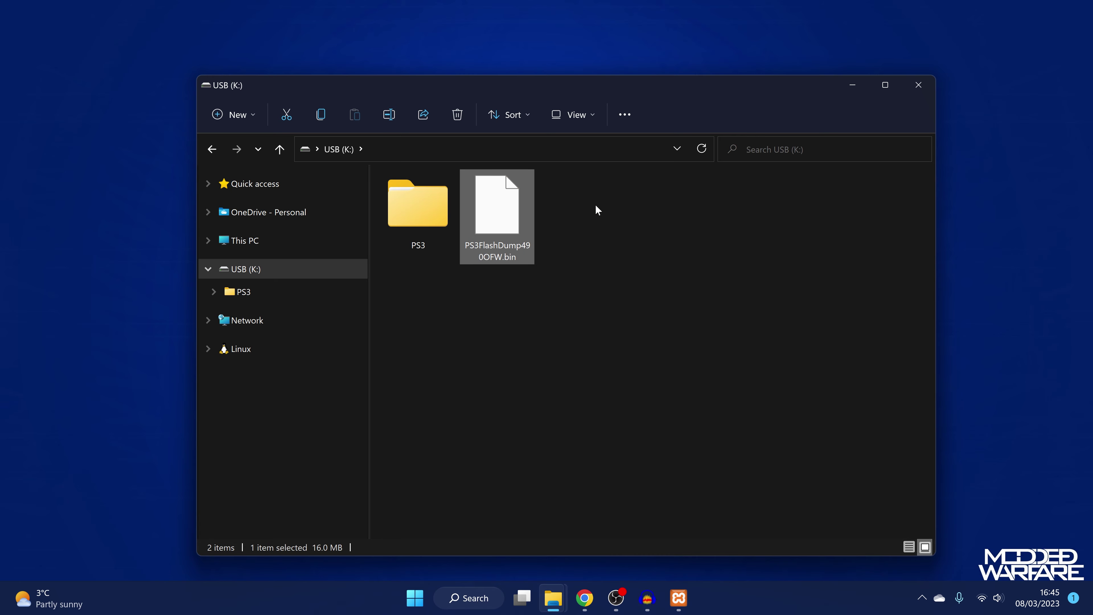
pyautogui.press('Delete')
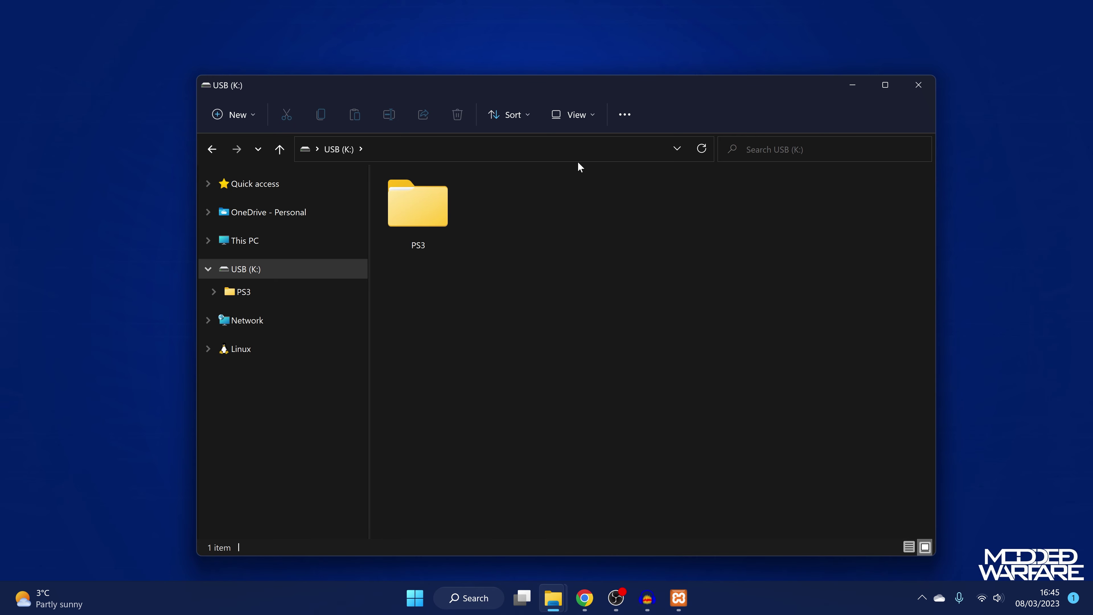
# Copy the multiMAN_04.85.01_BASE package from the desktop to the root of the USB drive
pyautogui.moveTo(621, 90); pyautogui.dragTo(603, 225)
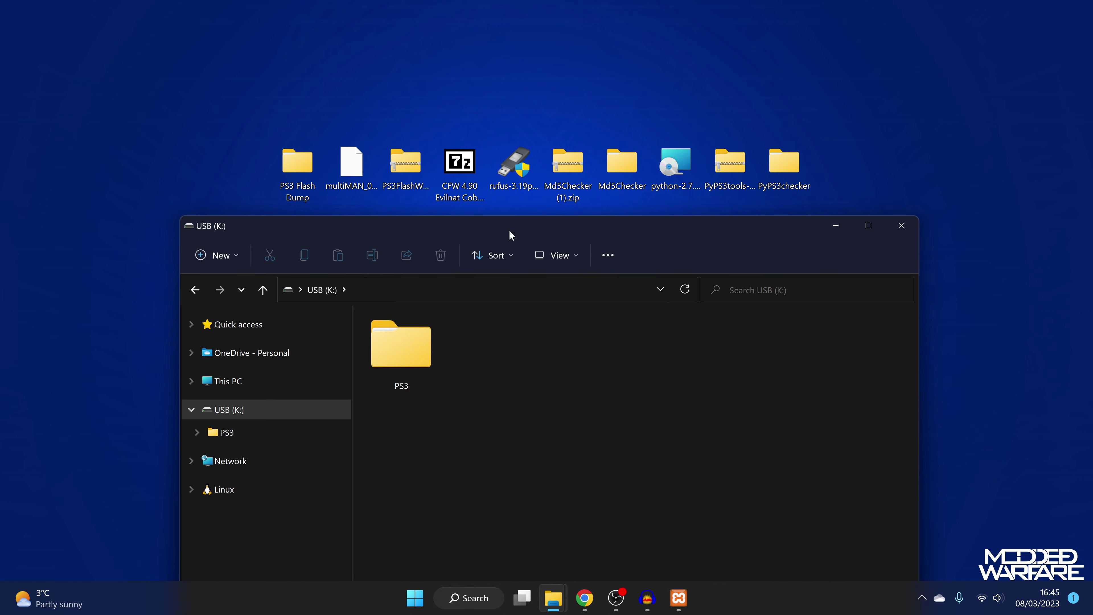
pyautogui.moveTo(338, 92); pyautogui.dragTo(519, 339)
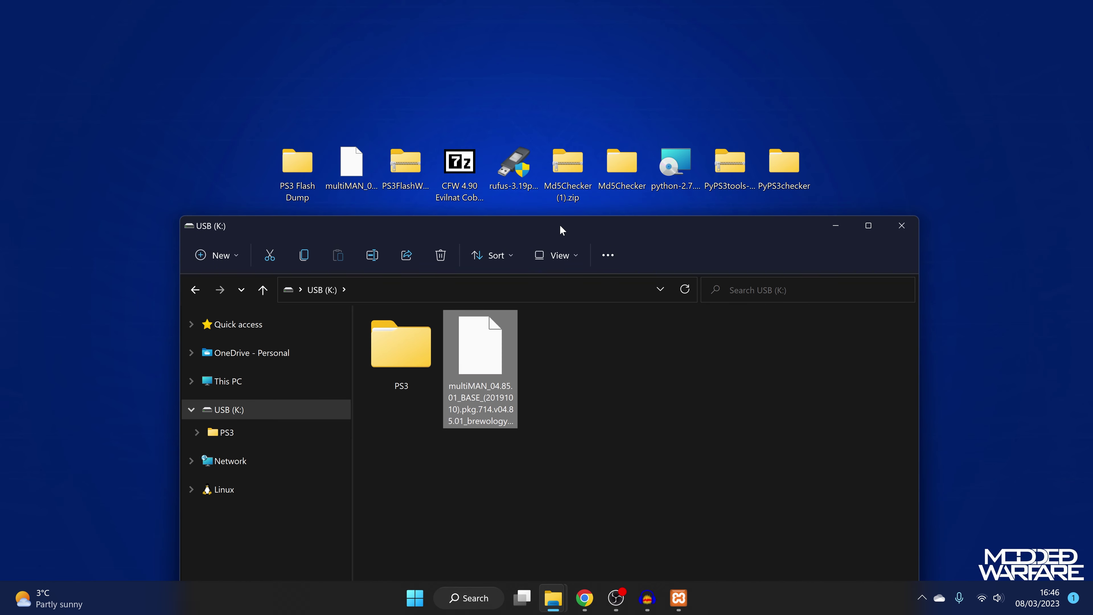
pyautogui.moveTo(559, 226); pyautogui.dragTo(556, 96)
pyautogui.click(649, 293)
pyautogui.moveTo(574, 313); pyautogui.dragTo(489, 223)
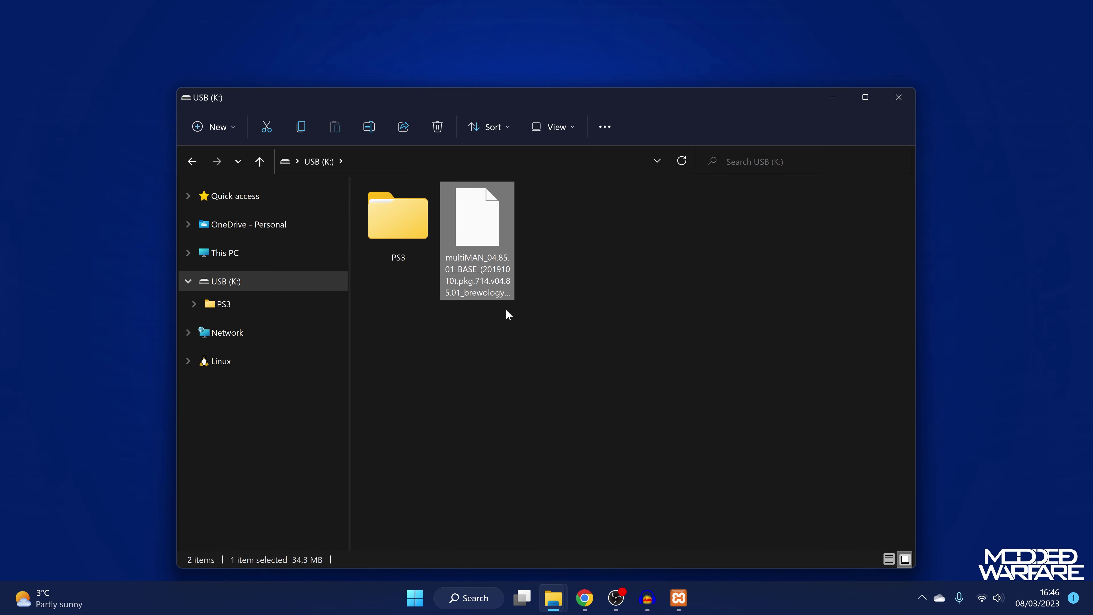
# Switch to Chrome and open the multiMAN v04.85.01 entry on the Brewology store to show its files
pyautogui.click(584, 597)
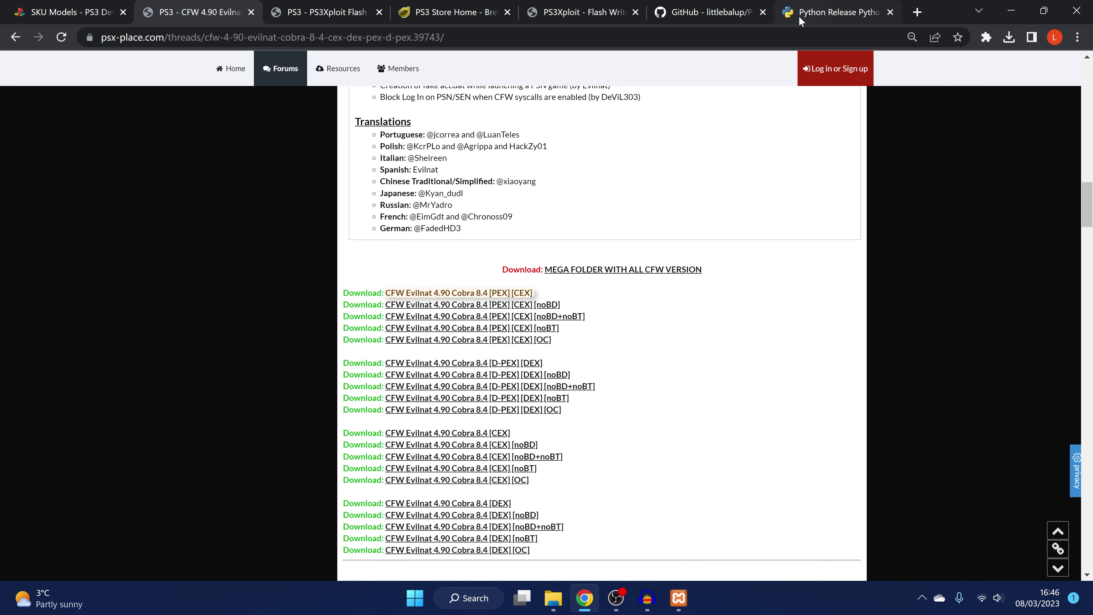
pyautogui.click(459, 16)
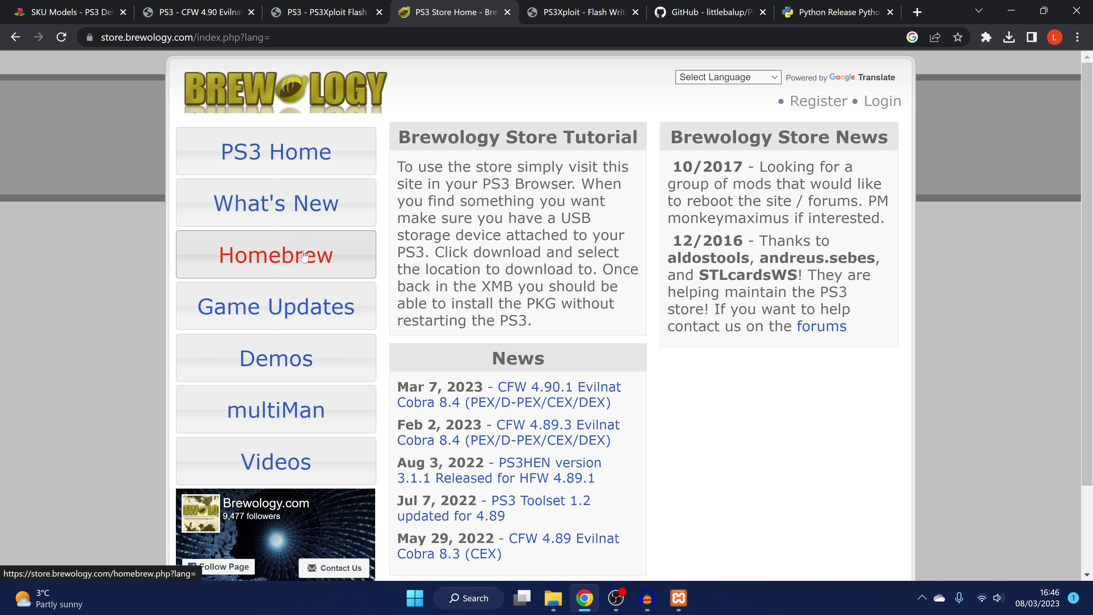
pyautogui.scroll(-2, 301, 259)
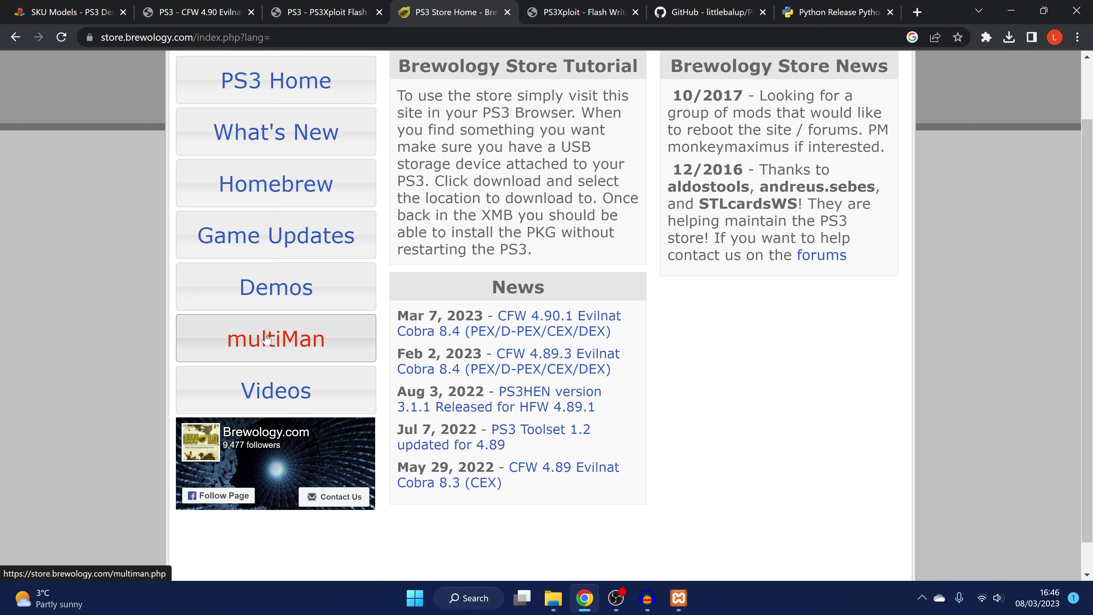
pyautogui.click(271, 340)
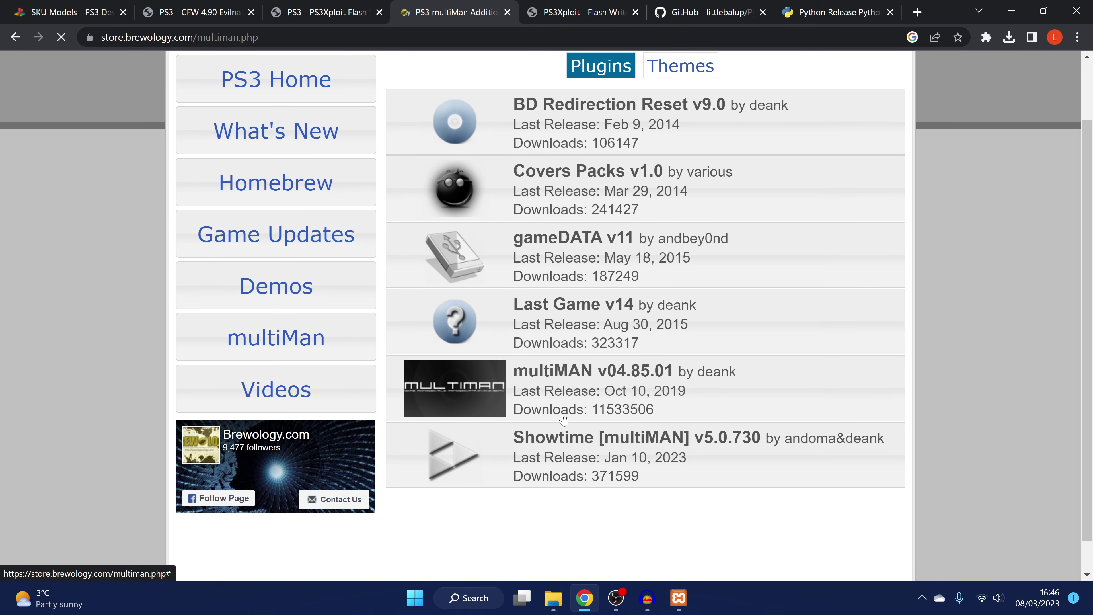
pyautogui.click(563, 418)
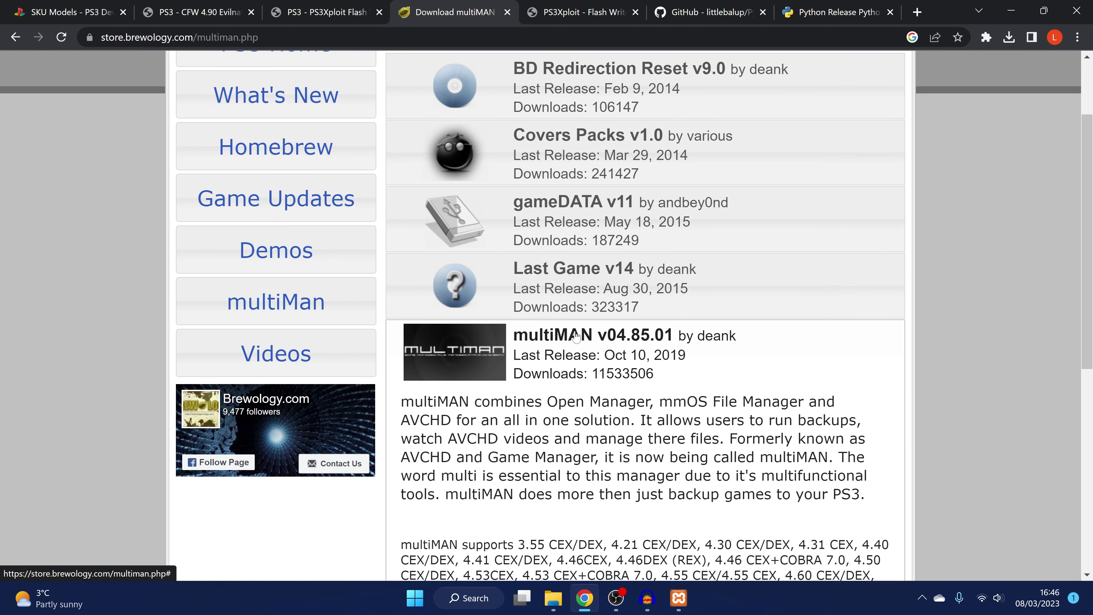
pyautogui.scroll(-7, 576, 334)
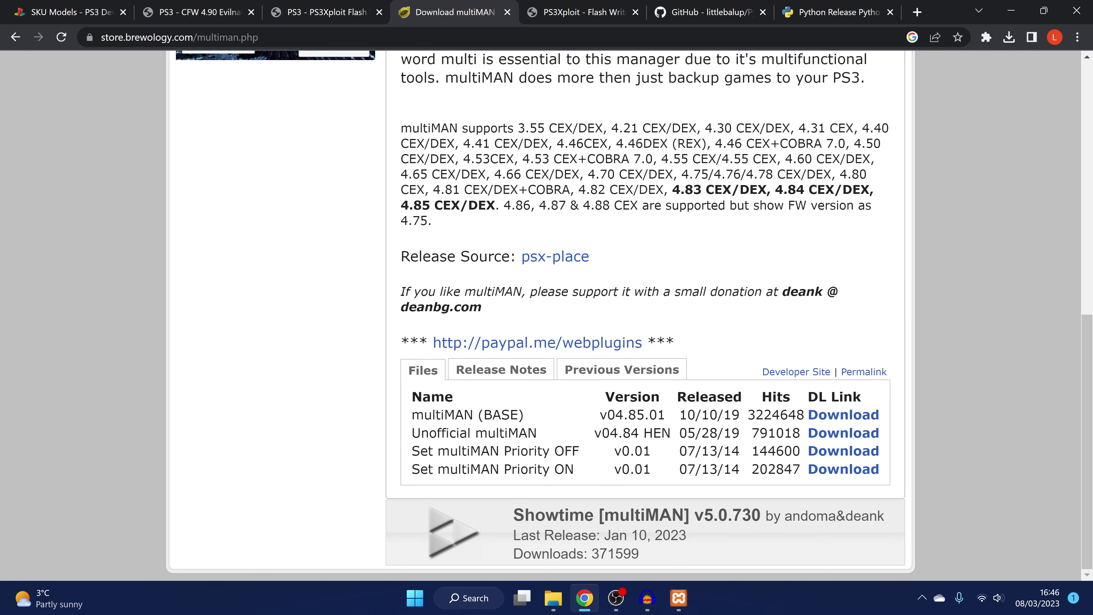
# Compare the multiMAN (BASE) v04.85.01 and Unofficial multiMAN v04.84 HEN entries, and choose the BASE download
pyautogui.moveTo(412, 414); pyautogui.dragTo(870, 414)
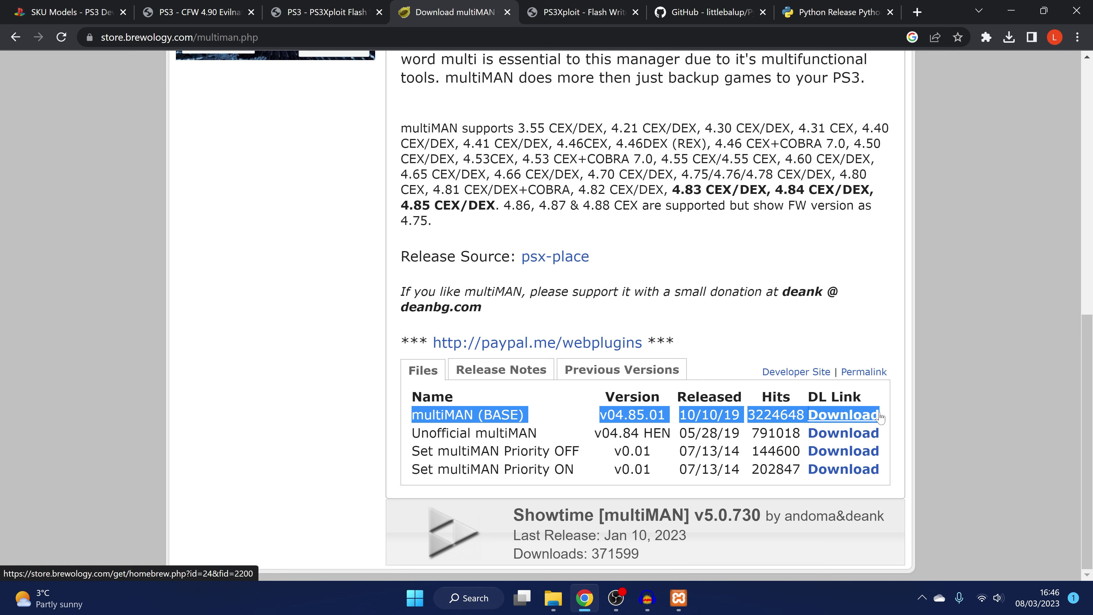
pyautogui.moveTo(639, 432); pyautogui.dragTo(670, 432)
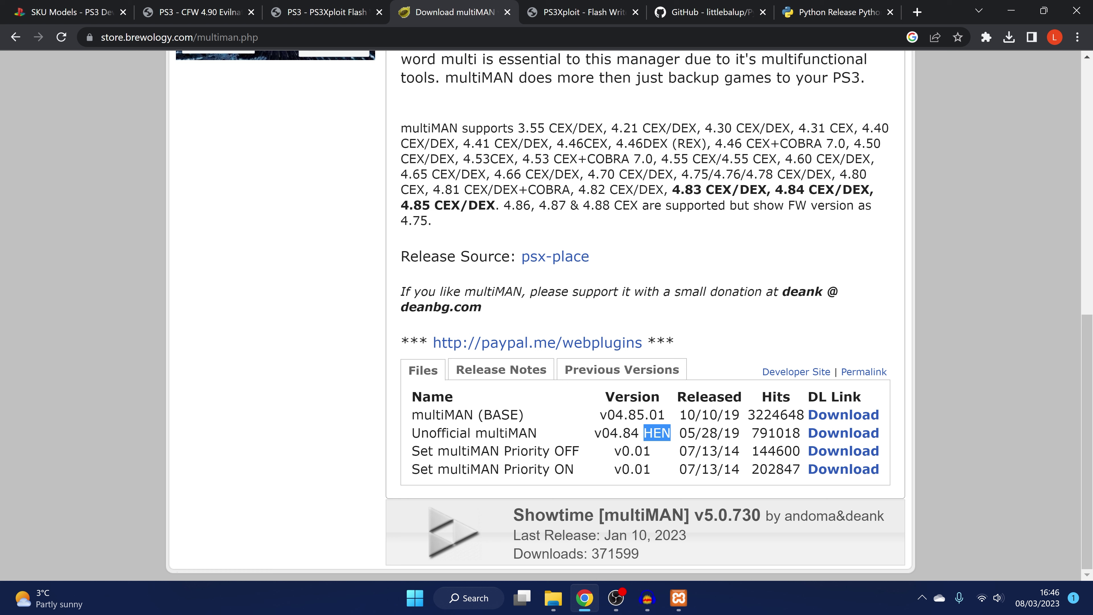
pyautogui.moveTo(408, 417); pyautogui.dragTo(686, 415)
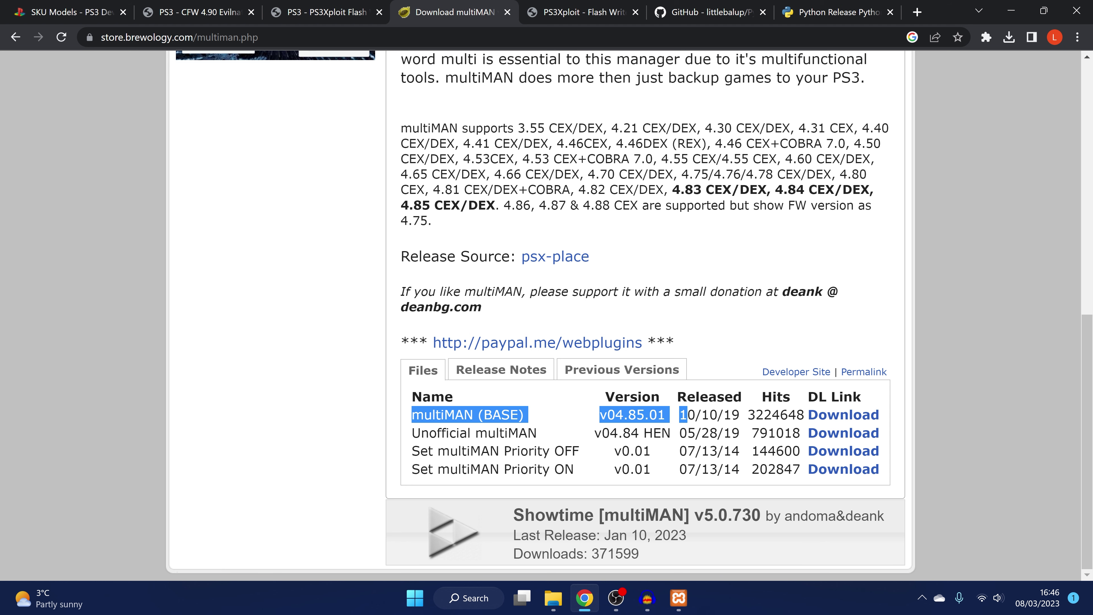
pyautogui.click(844, 415)
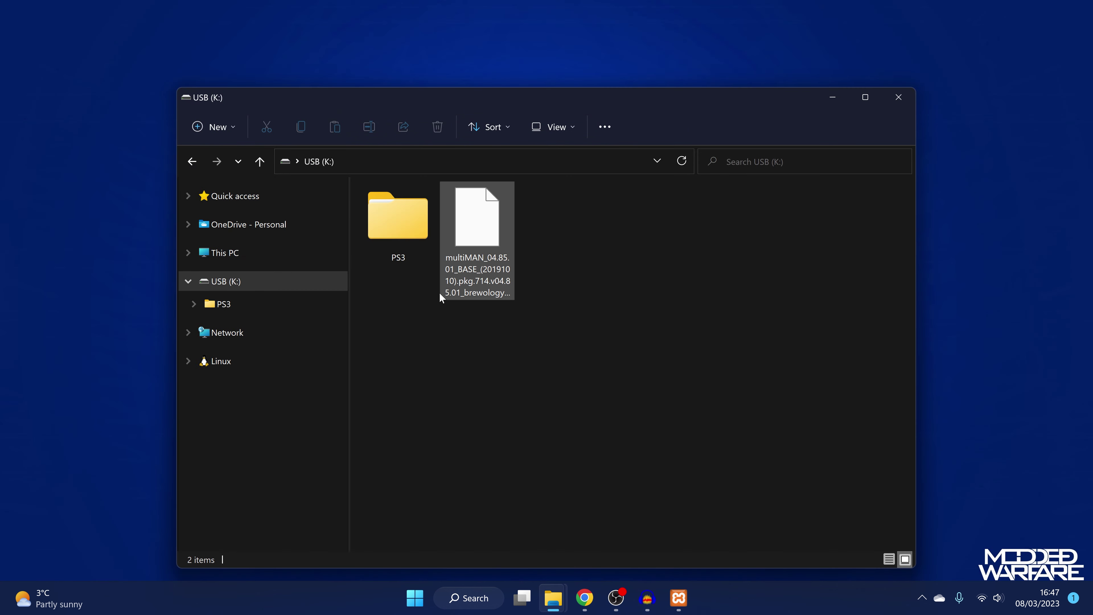
# Close the USB drive's folder window, safely eject the USB drive and dismiss the notification
pyautogui.click(453, 258)
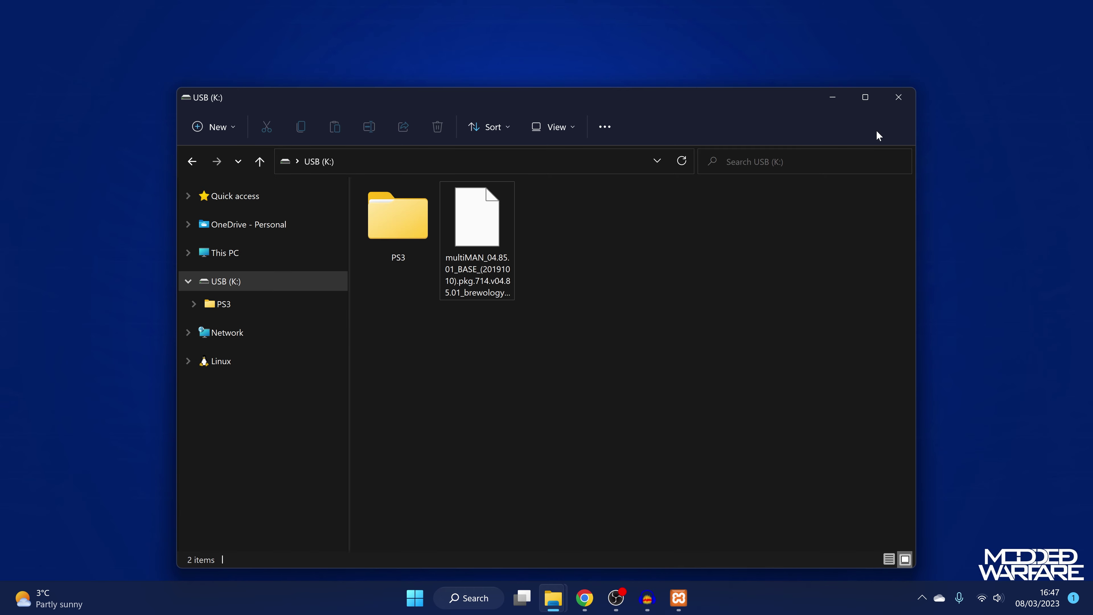
pyautogui.click(898, 96)
pyautogui.click(921, 597)
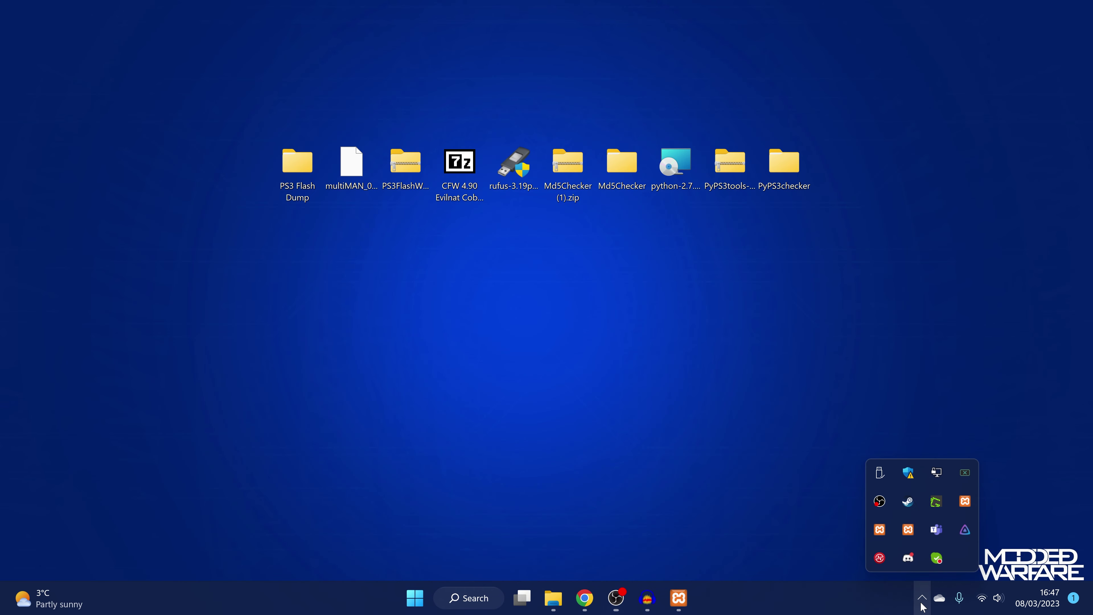
pyautogui.click(879, 472)
pyautogui.click(930, 495)
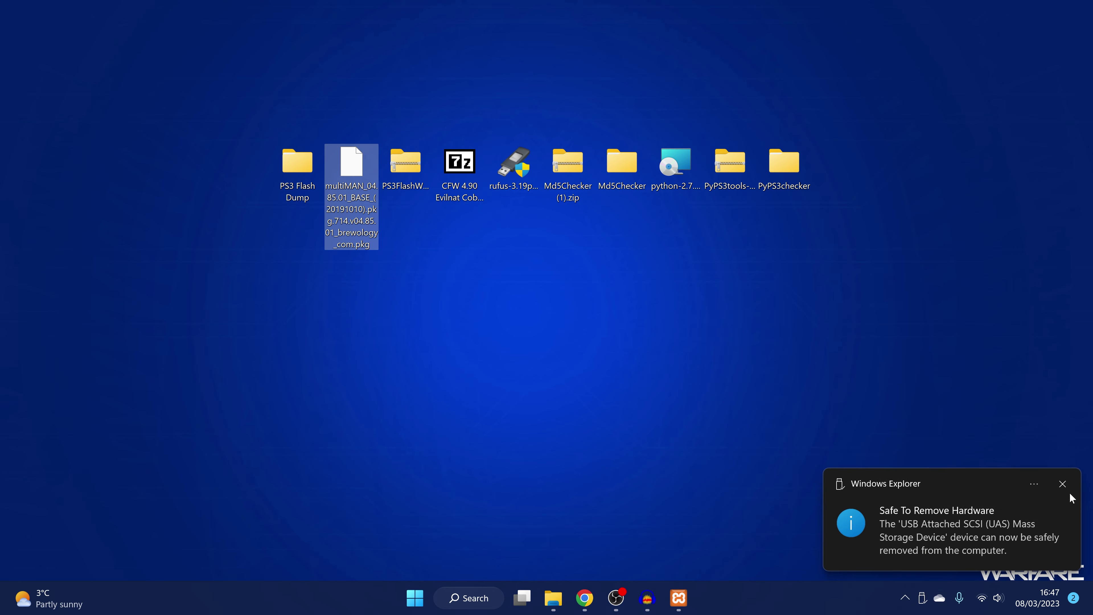
pyautogui.click(1063, 484)
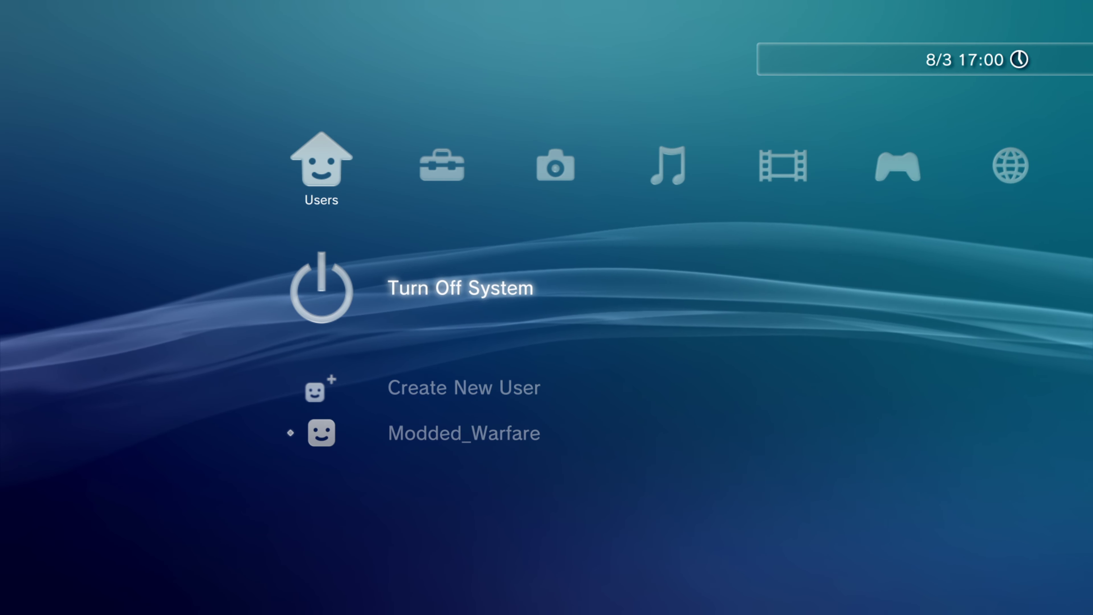
# Run System Update on the PS3 and accept the 4.90 Evilnat PEX update data from the USB device
pyautogui.press('Right')
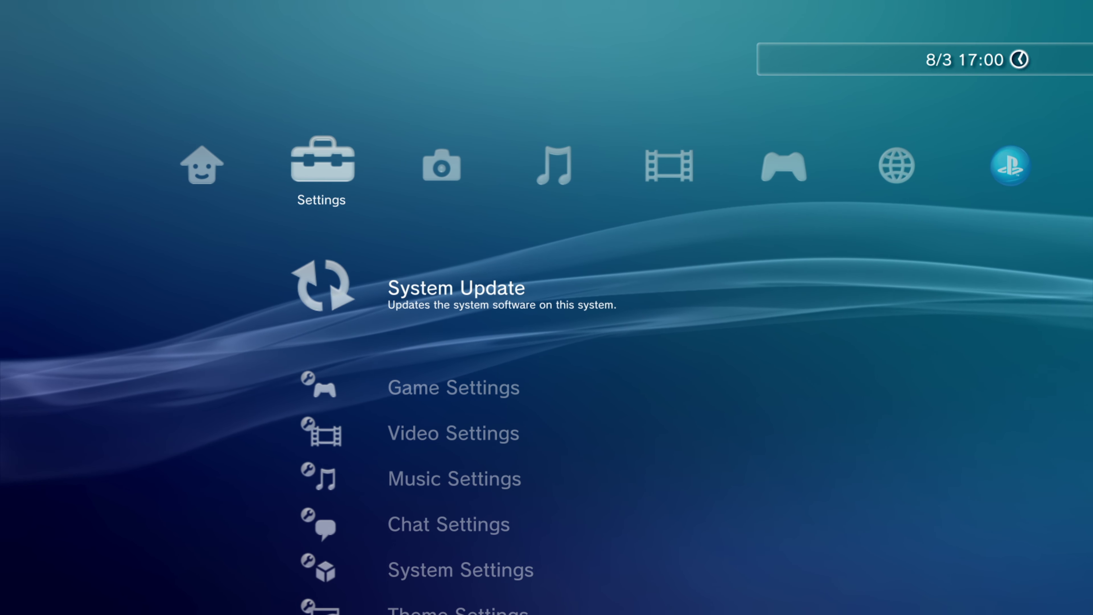
pyautogui.press('Return')
pyautogui.press('Down')
pyautogui.press('Return')
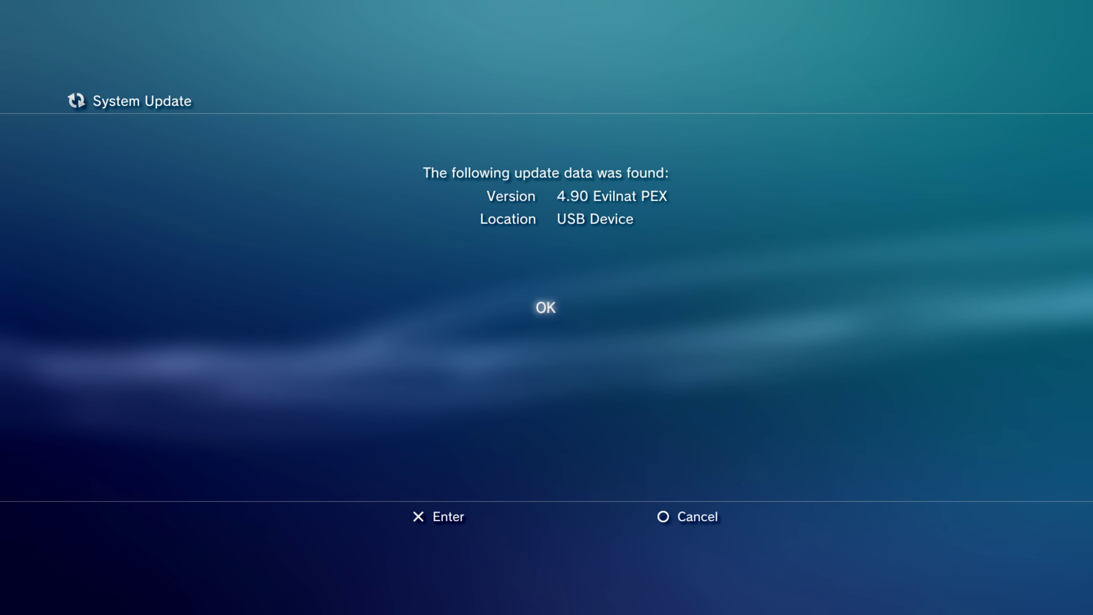
pyautogui.press('Return')
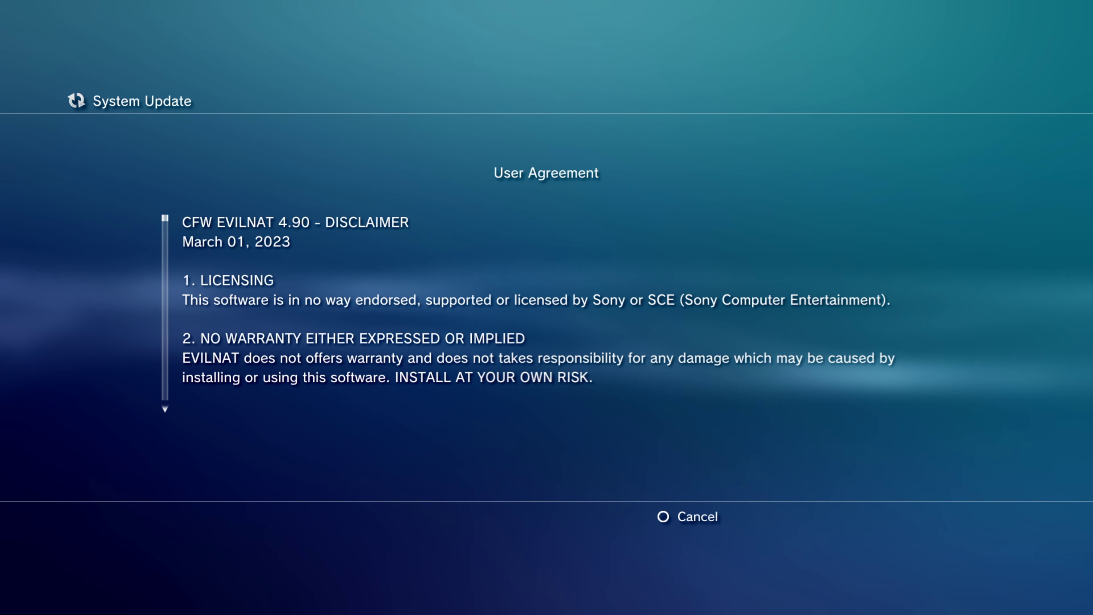
# Accept the user agreement, go past the revised features page and start the system software update
pyautogui.press('Right')
pyautogui.press('Down')
pyautogui.press('Return')
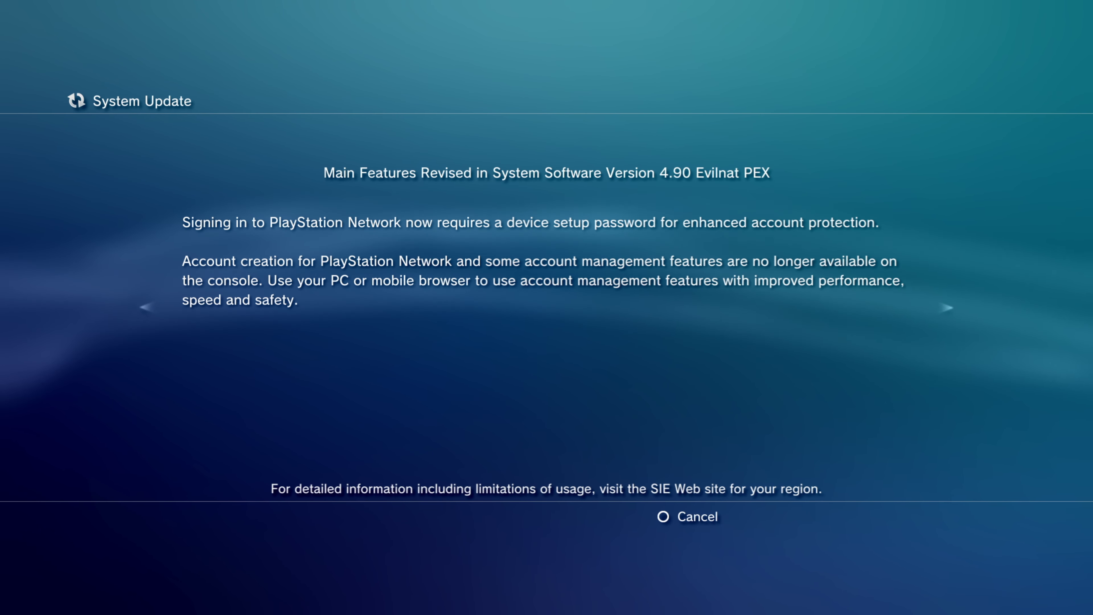
pyautogui.press('Right')
pyautogui.press('Down')
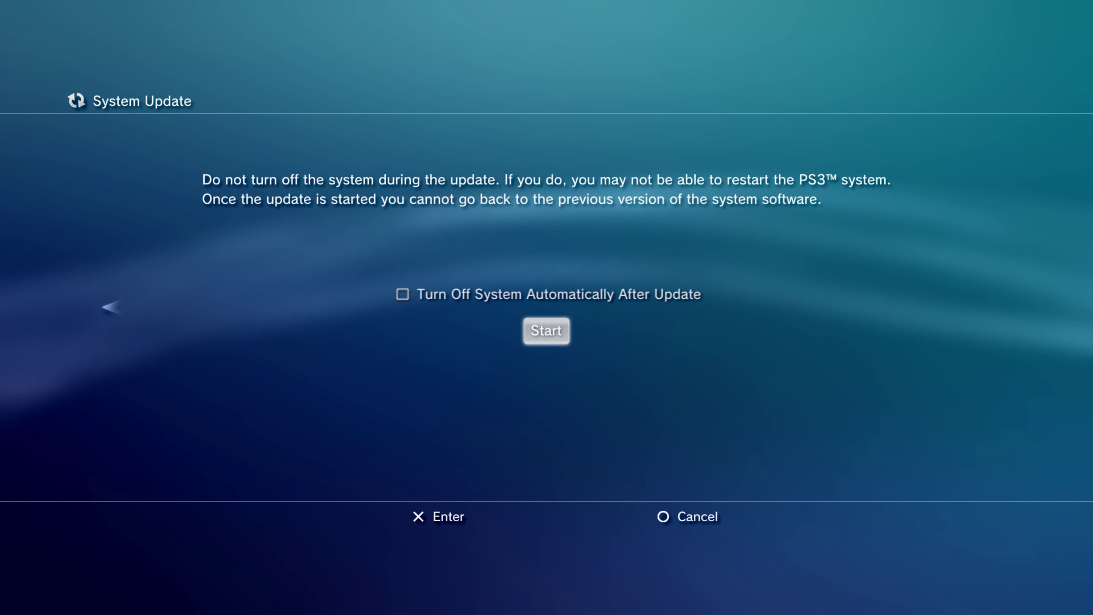
pyautogui.press('Return')
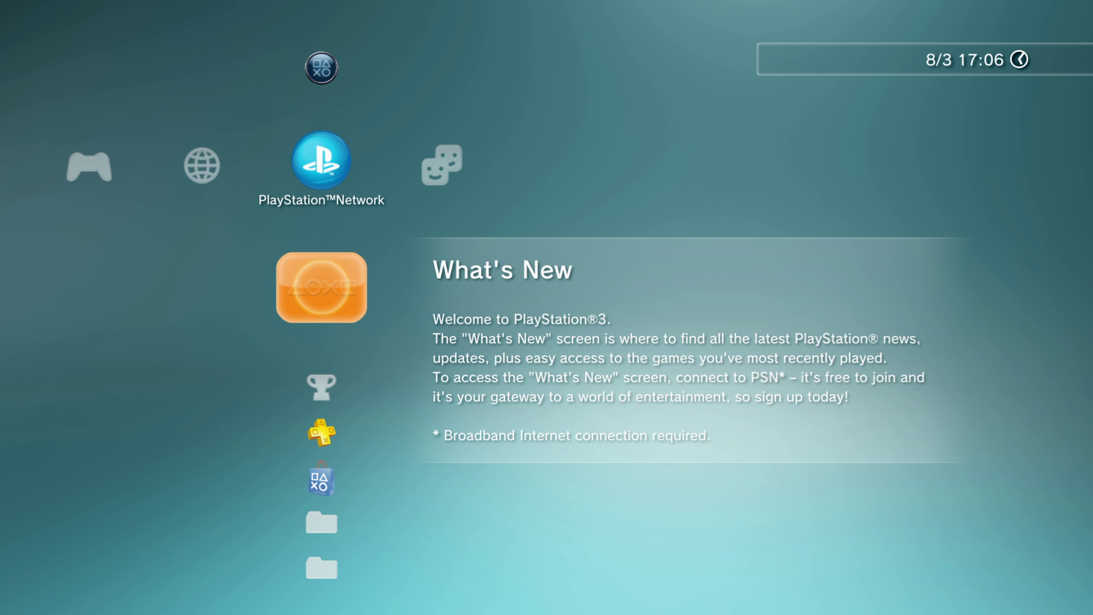
# Browse the PlayStation Network category down to the Title Store Preview (inGame) and (Store) folders
pyautogui.press('Right')
pyautogui.press('Right')
pyautogui.press('Right')
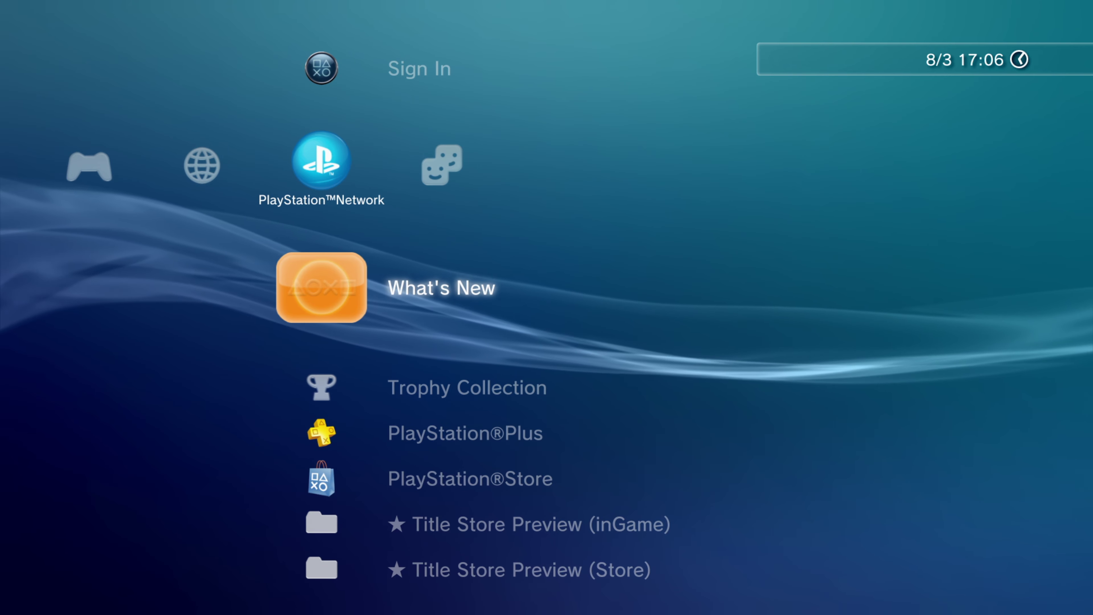
pyautogui.press('Down')
pyautogui.press('Down')
pyautogui.press('Down')
pyautogui.press('Down')
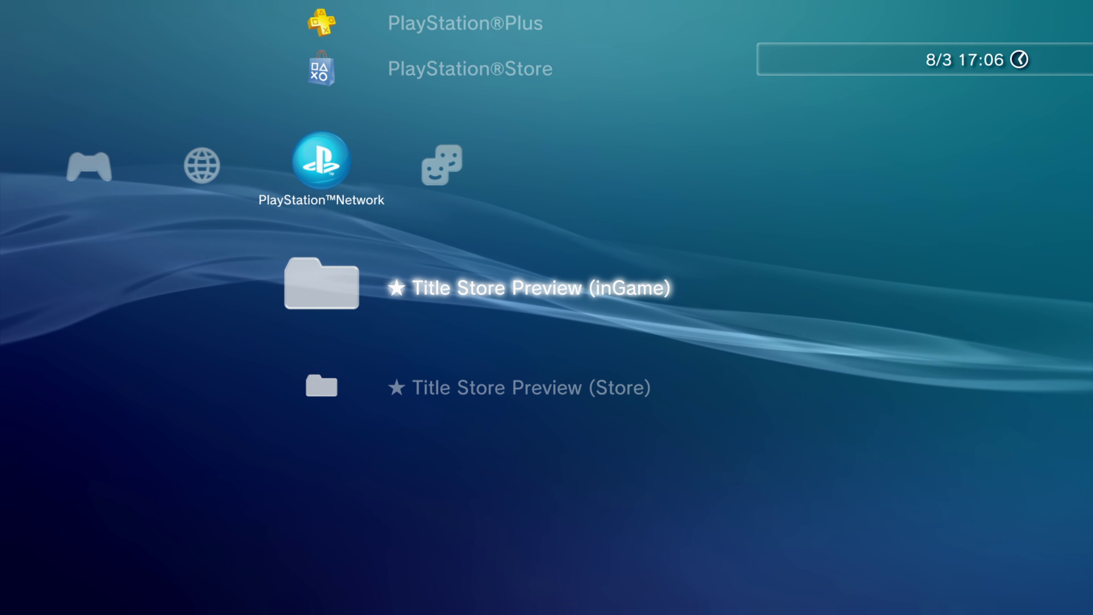
pyautogui.press('Down')
pyautogui.press('Up')
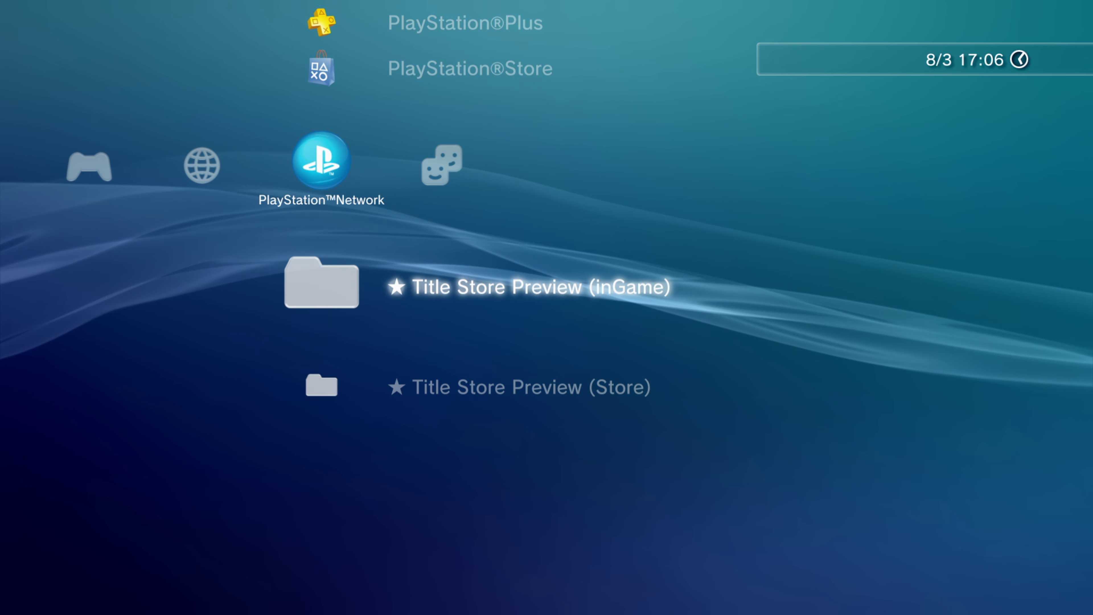
# Open the Install Package Files folder of the Package Manager in the Game category
pyautogui.press('Left')
pyautogui.press('Left')
pyautogui.press('Down')
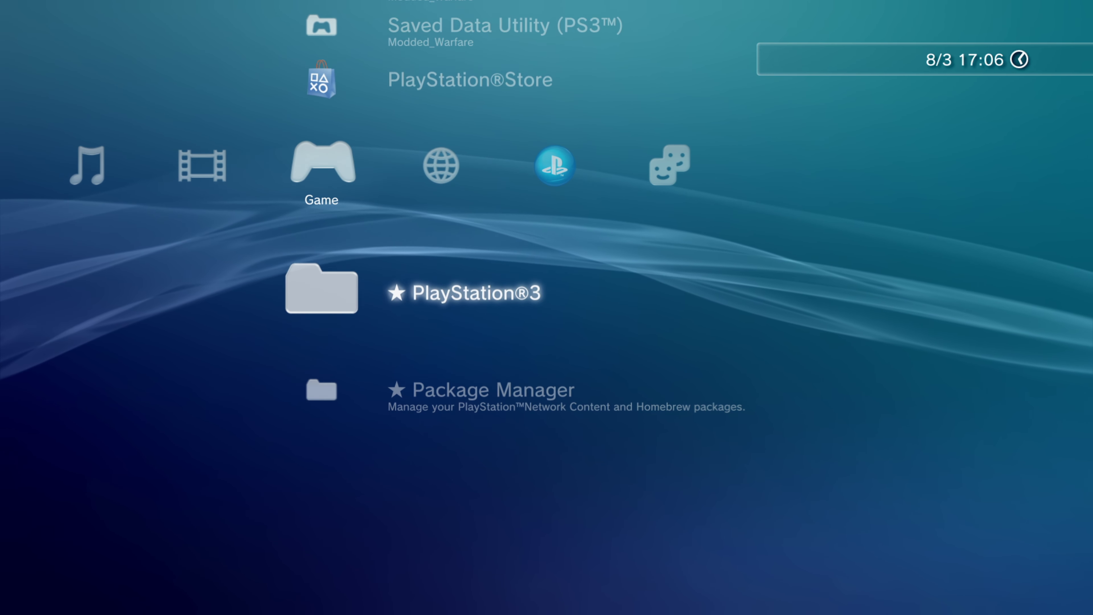
pyautogui.press('Down')
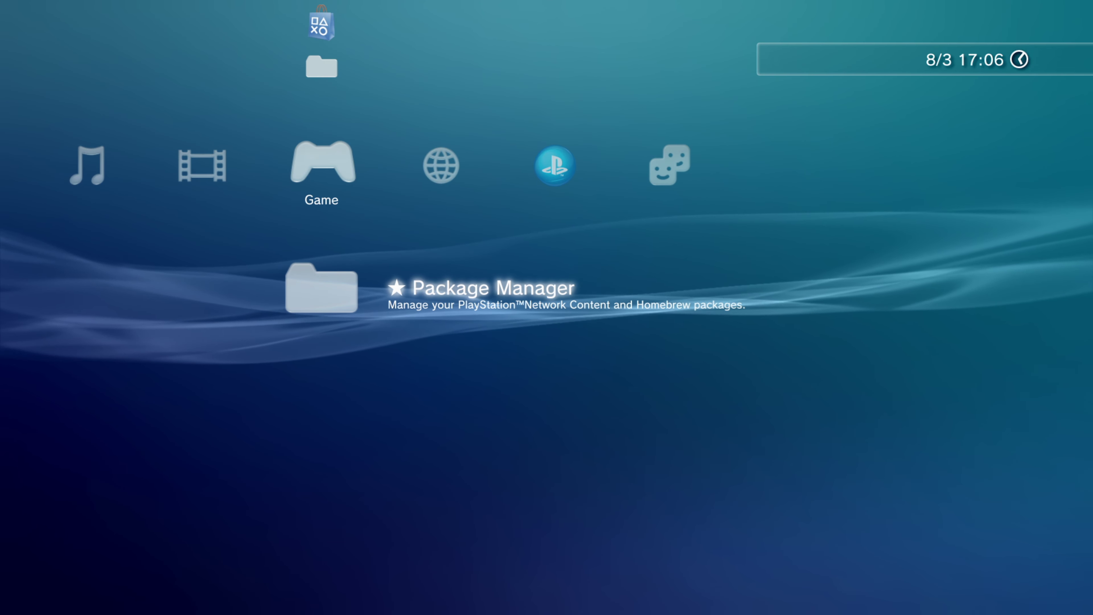
pyautogui.press('Return')
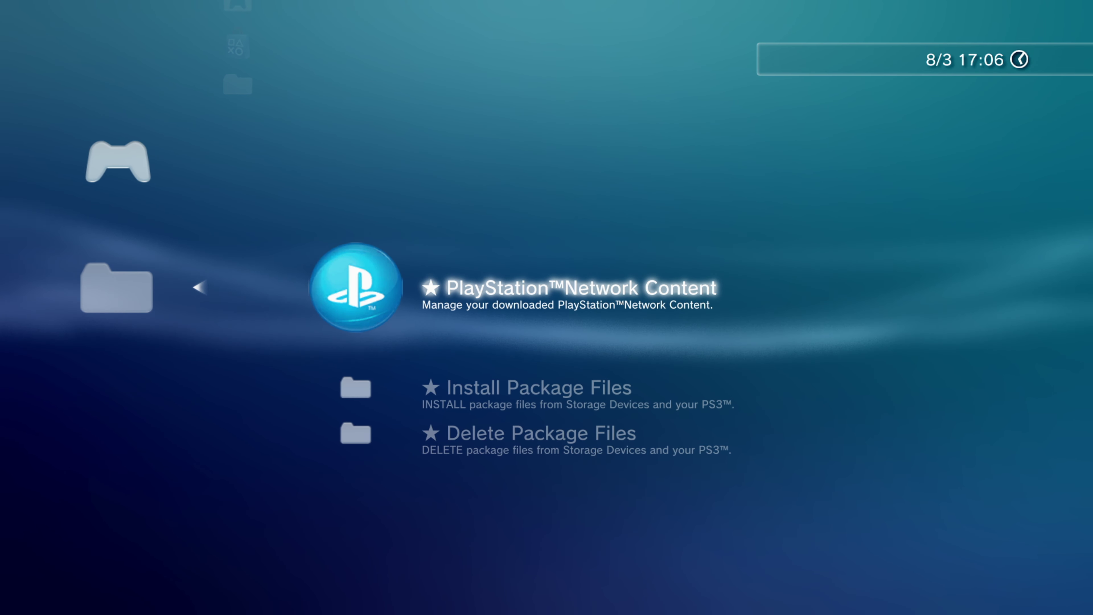
pyautogui.press('Down')
pyautogui.press('Return')
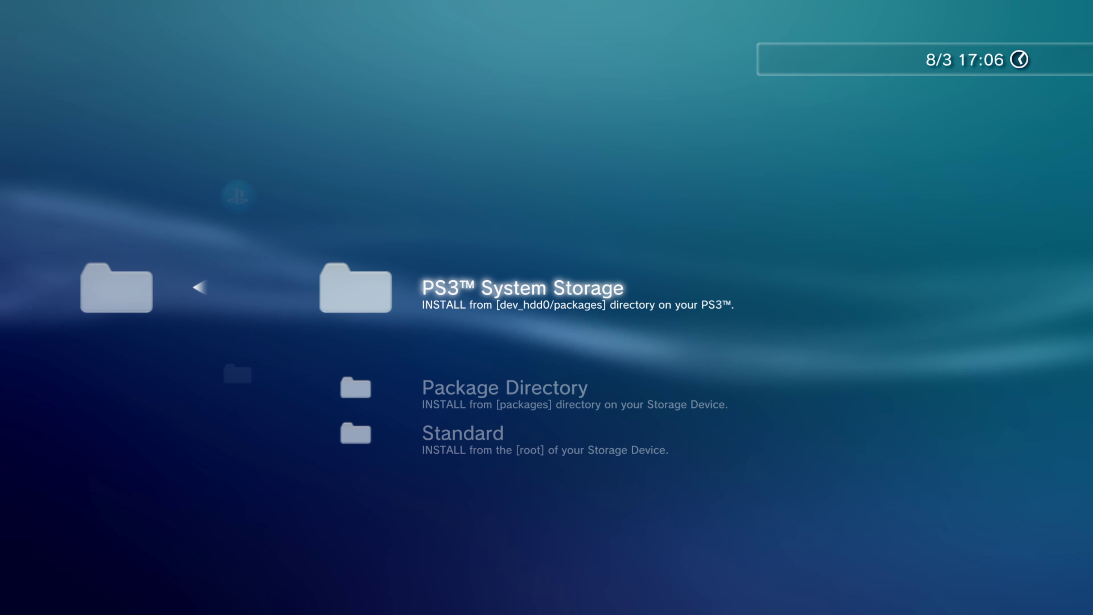
# Install the multiMAN v04.85.01 package from the Standard (root) location of the storage device and launch multiMAN
pyautogui.press('Down')
pyautogui.press('Down')
pyautogui.press('Return')
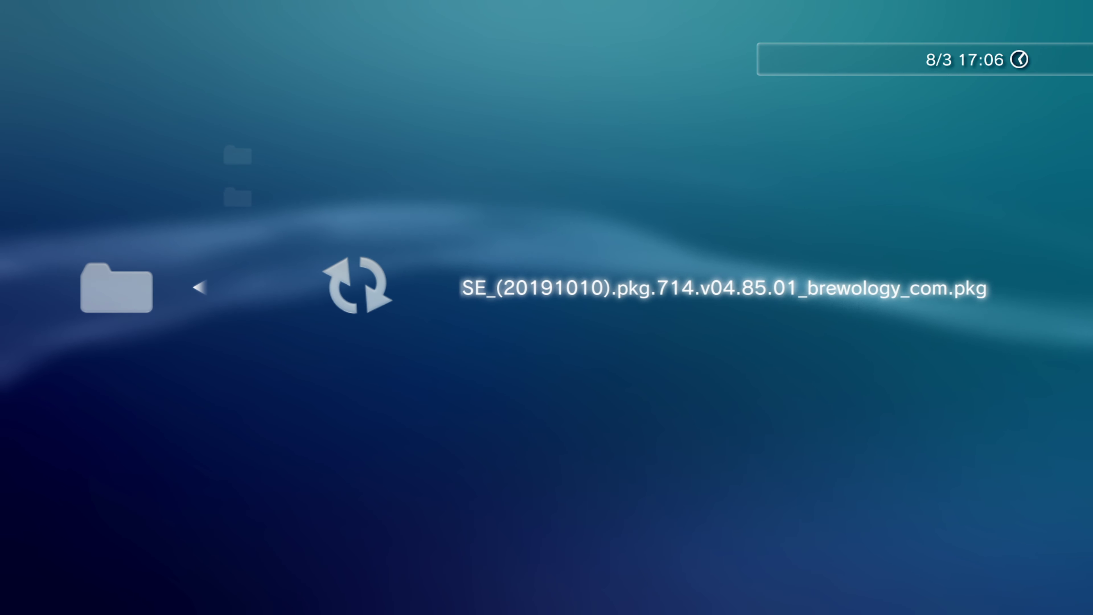
pyautogui.press('Return')
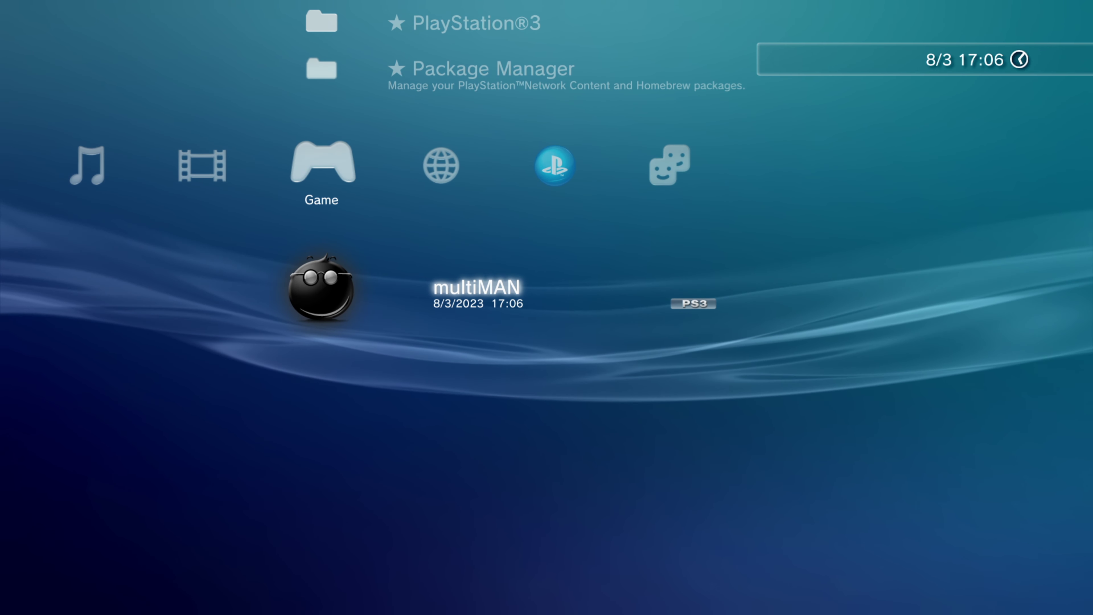
pyautogui.press('Return')
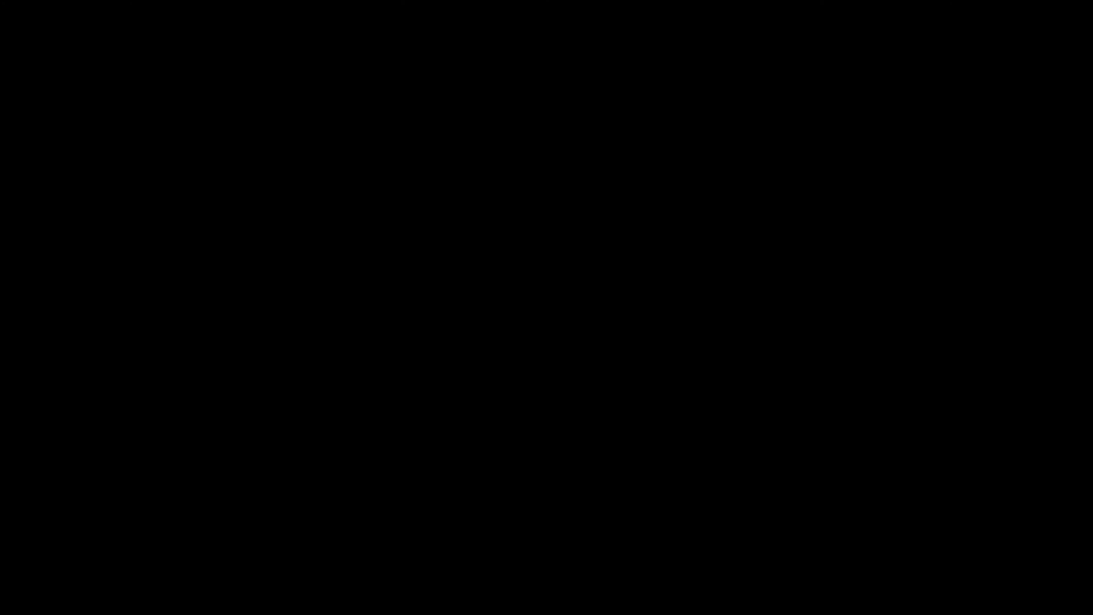